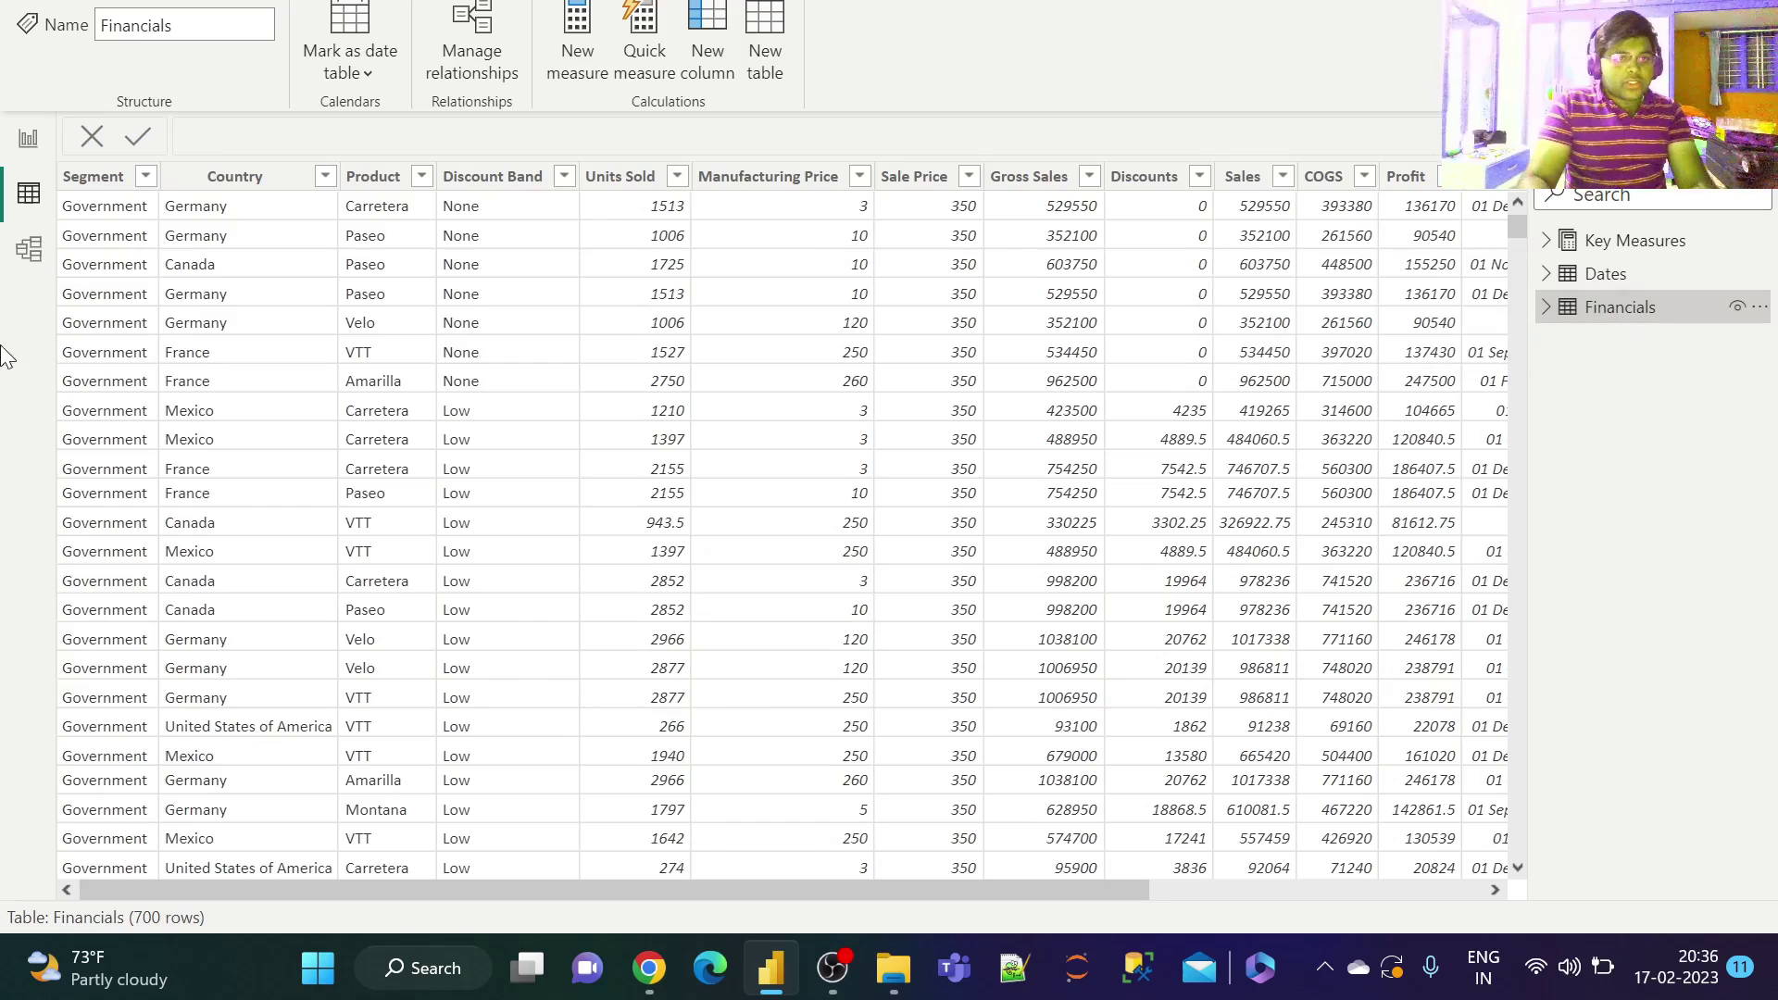
Step: Review the values in the Financials Segment and Country columns without applying any filter
click(105, 180)
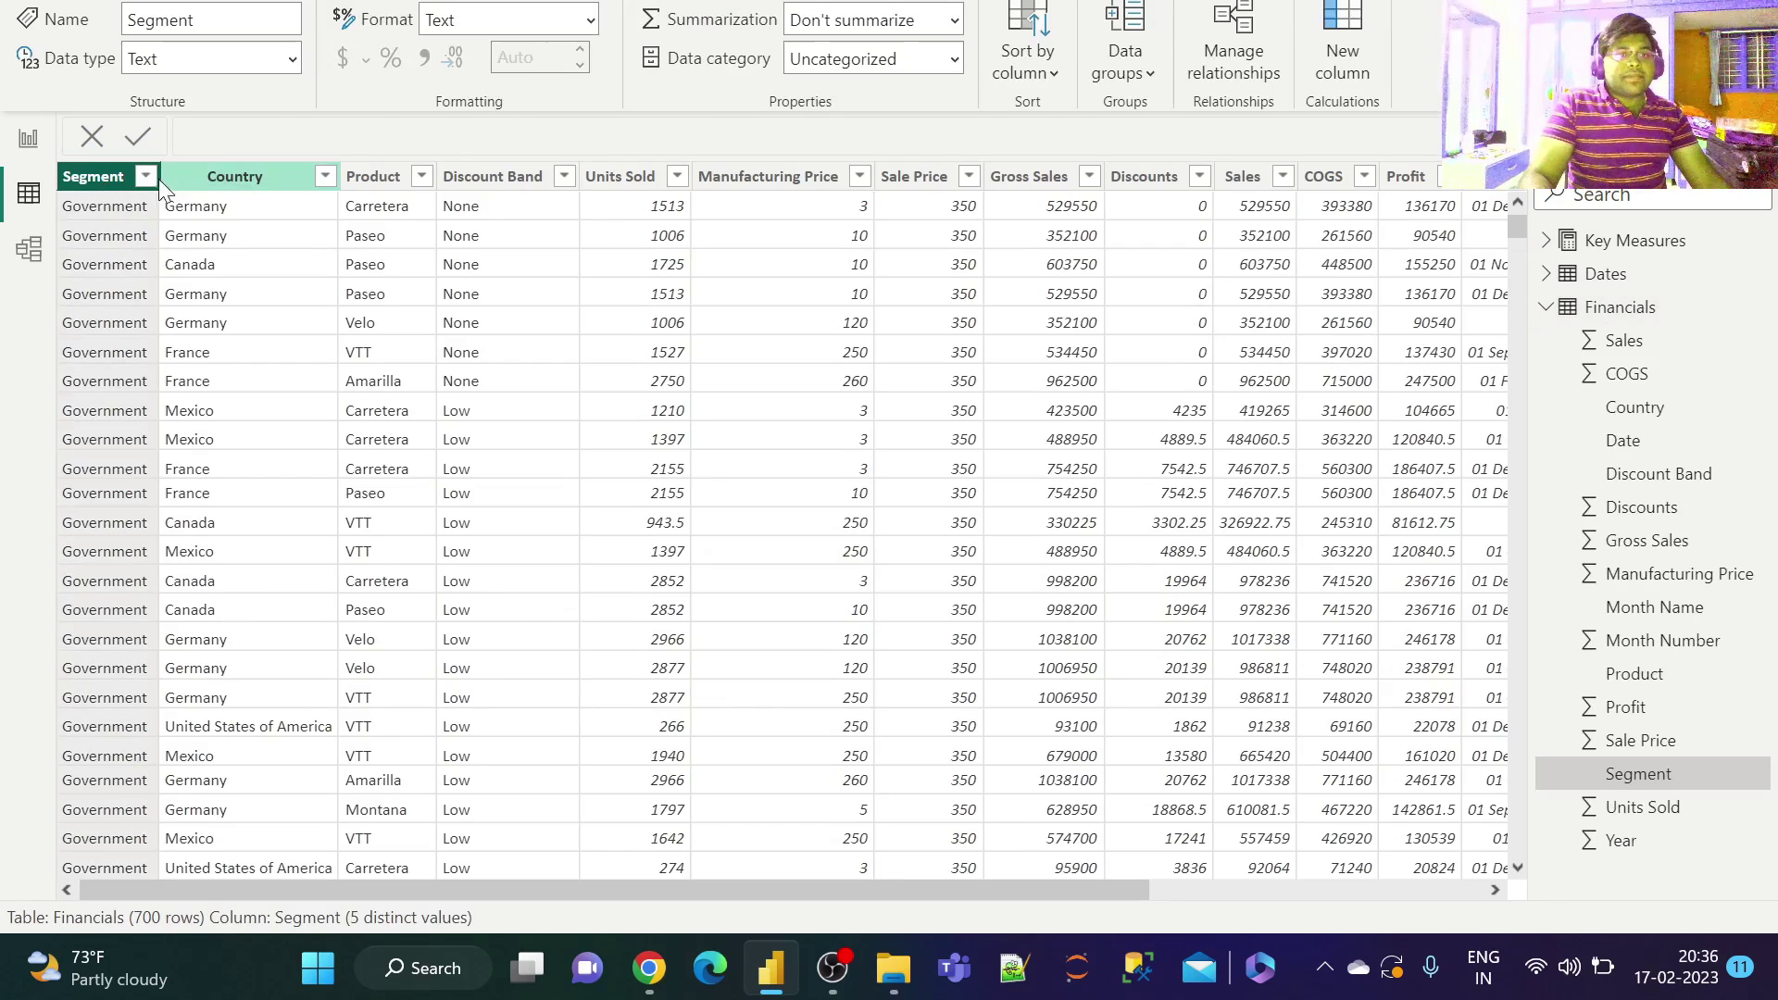
click(145, 177)
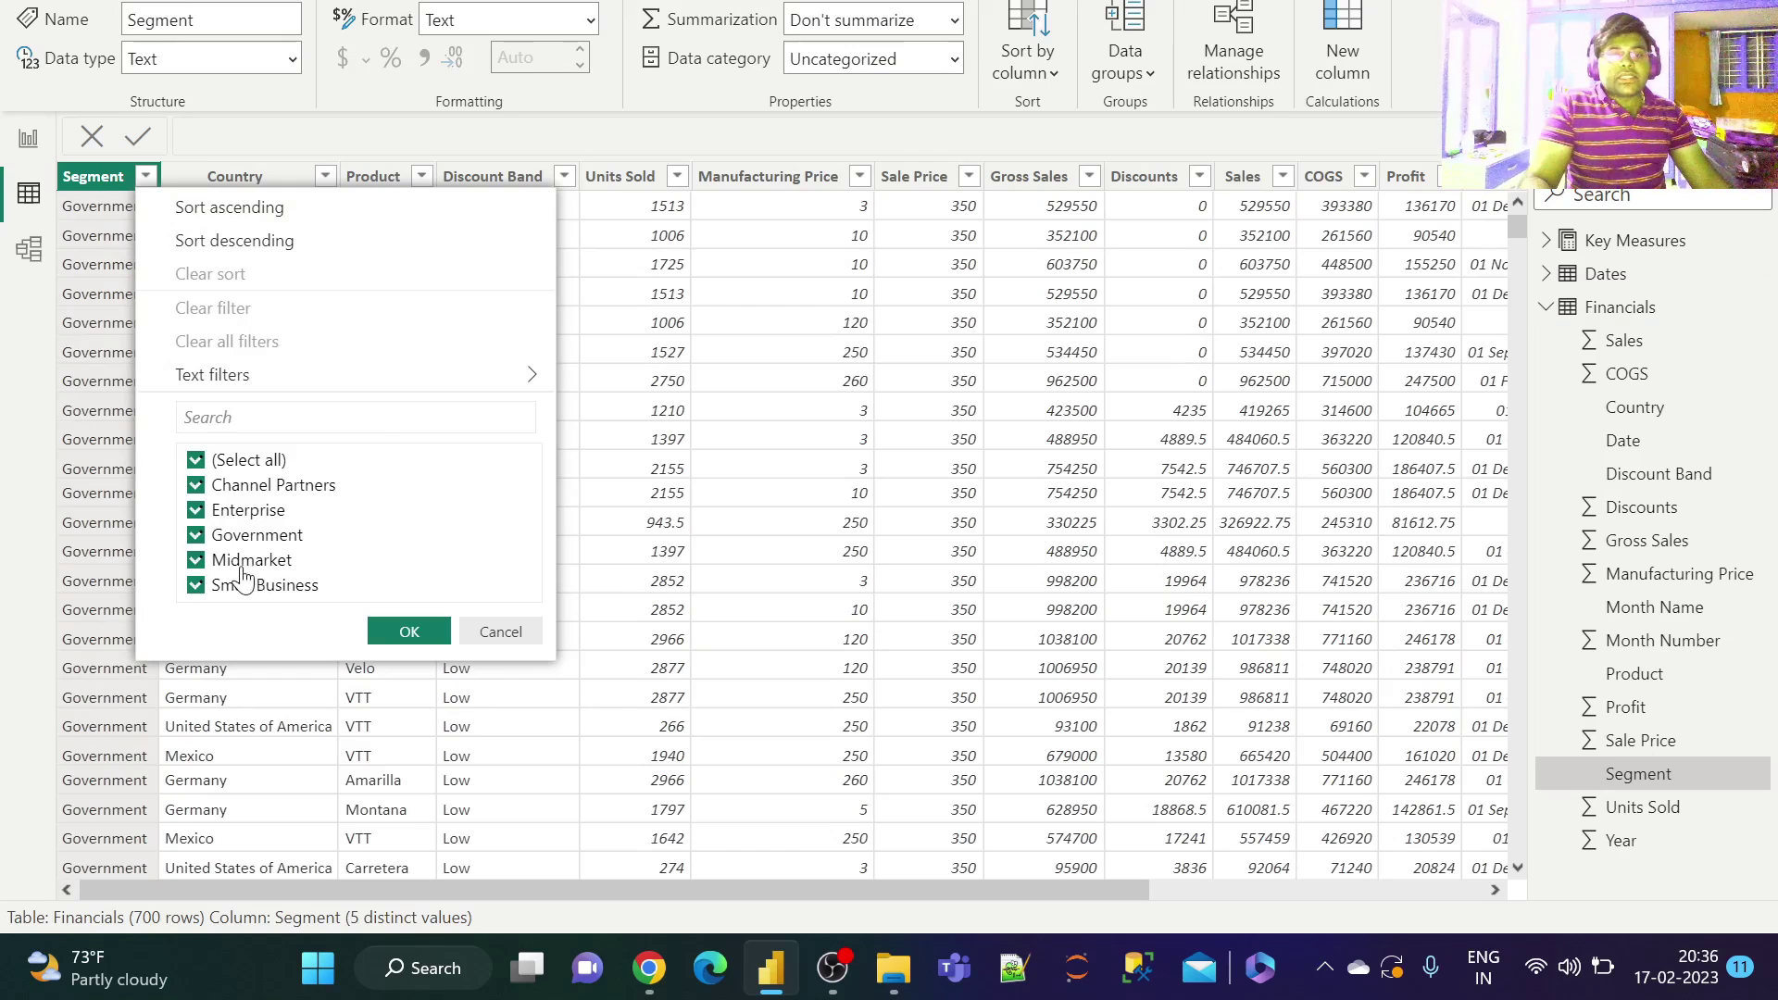
click(500, 632)
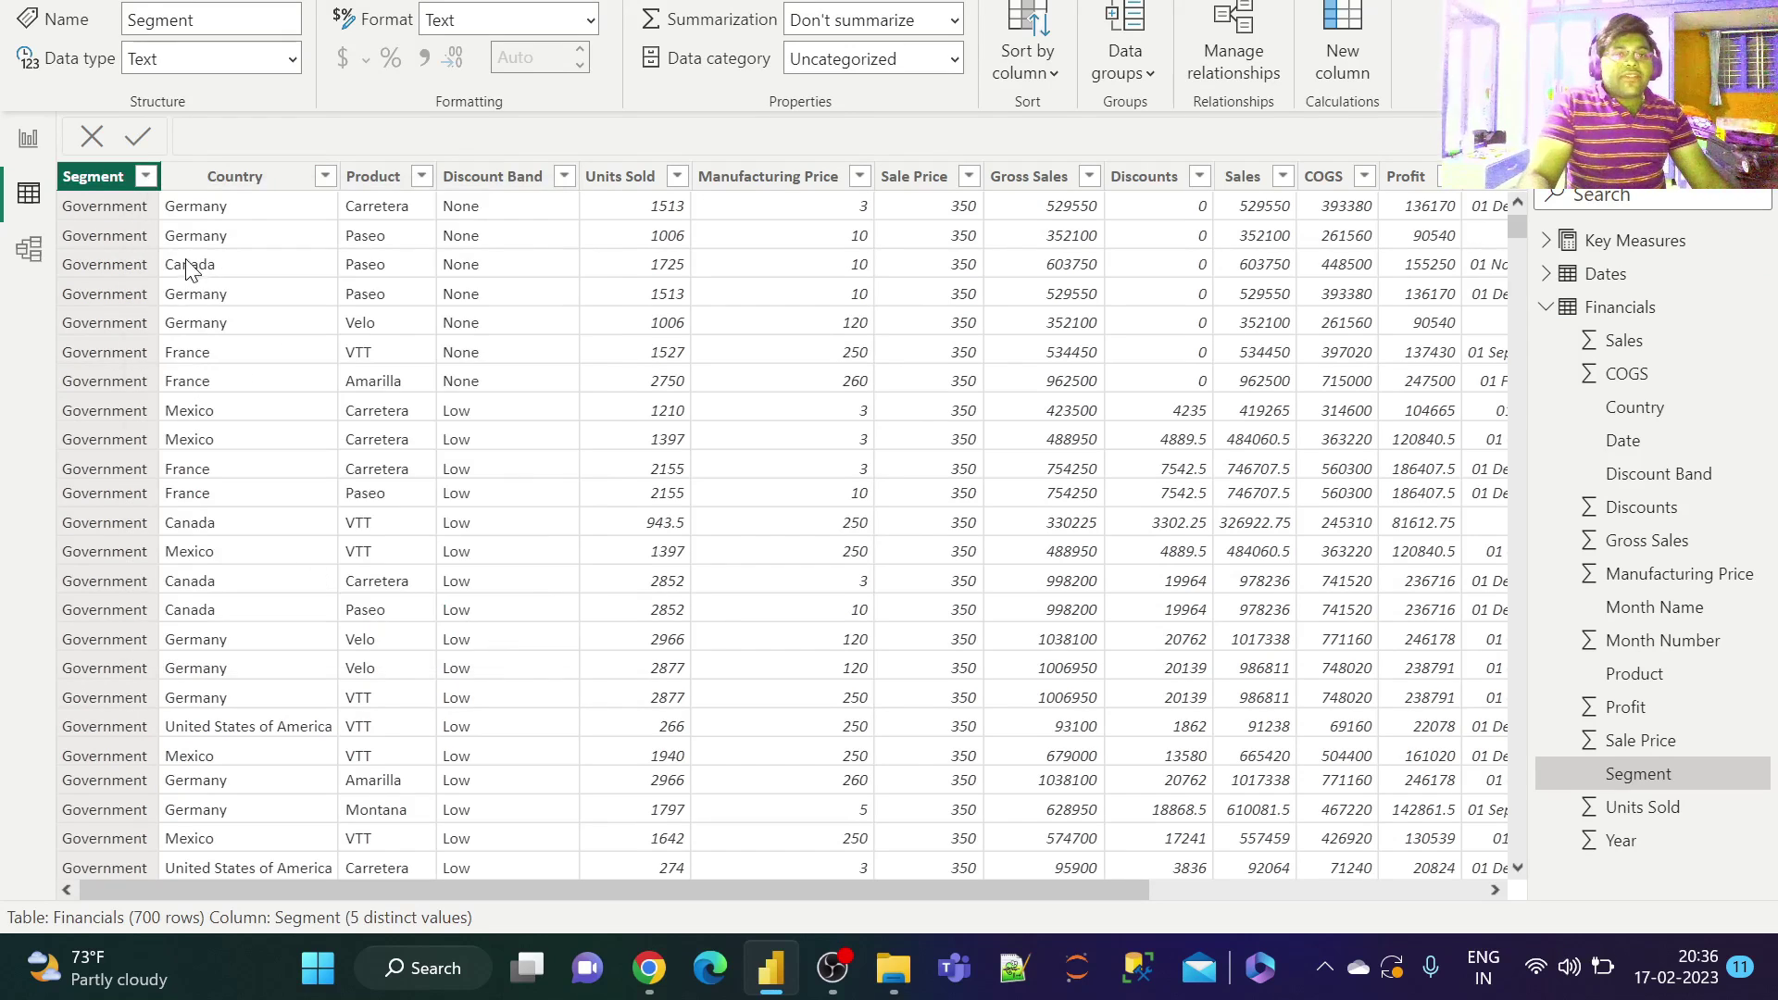
click(268, 178)
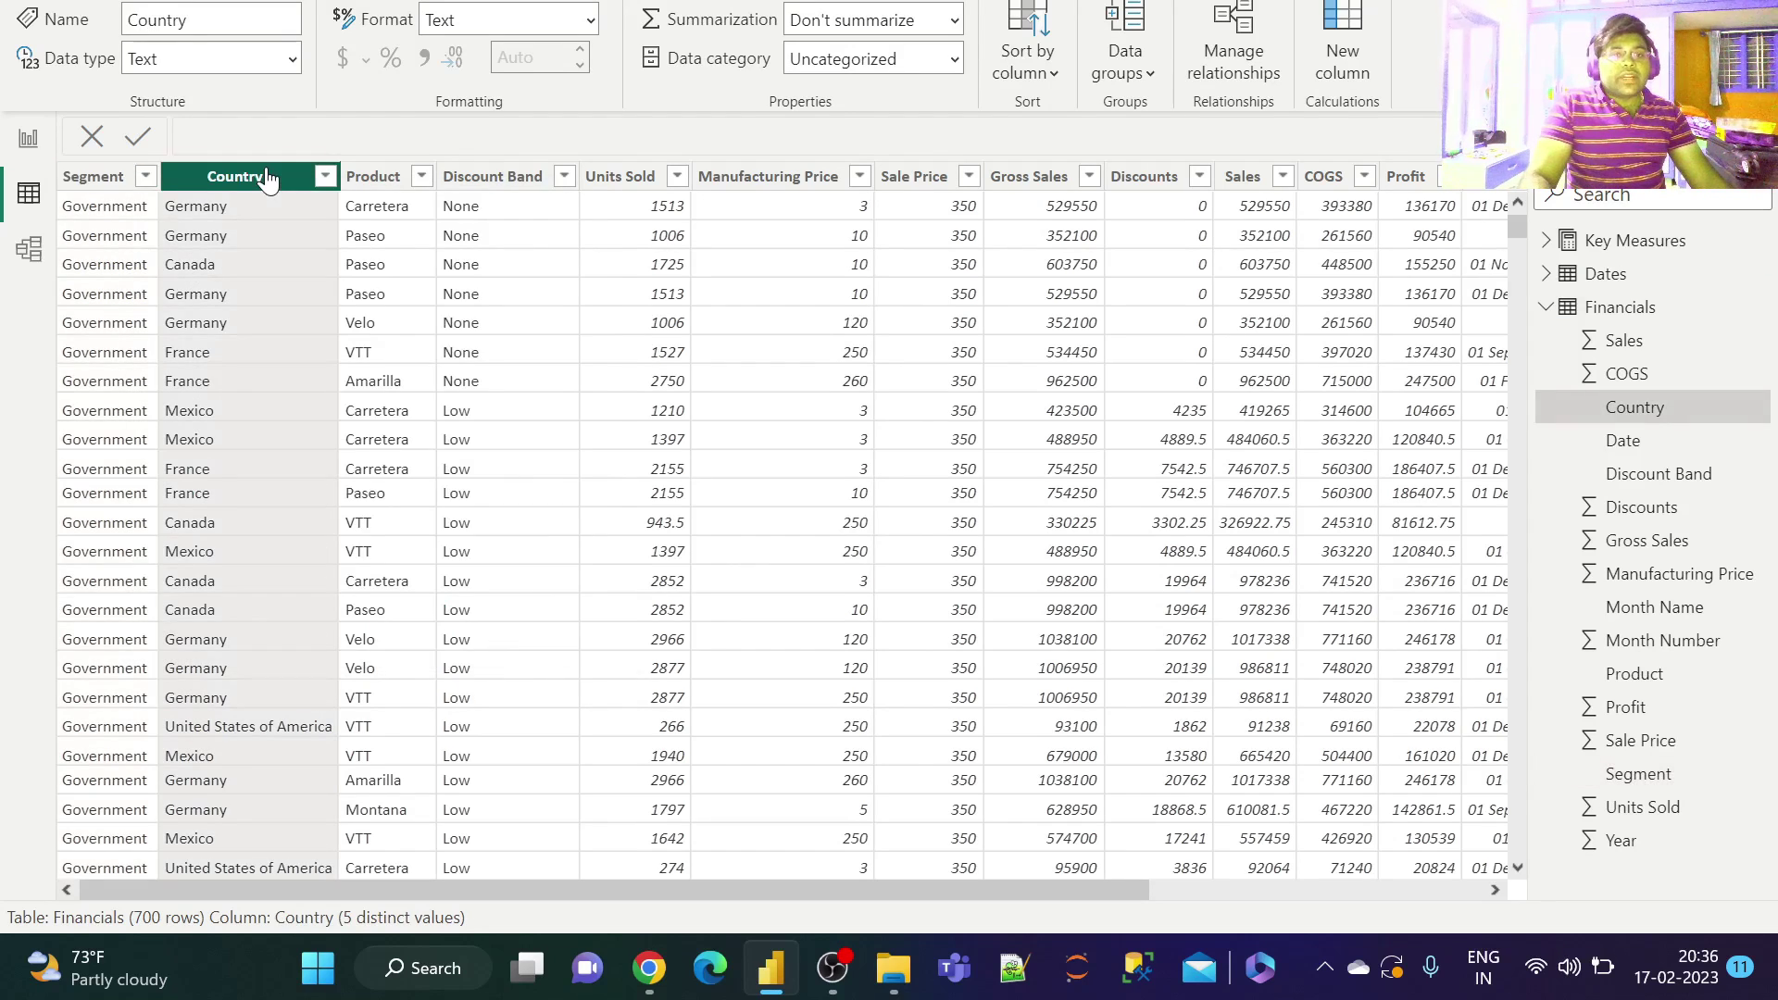
click(325, 177)
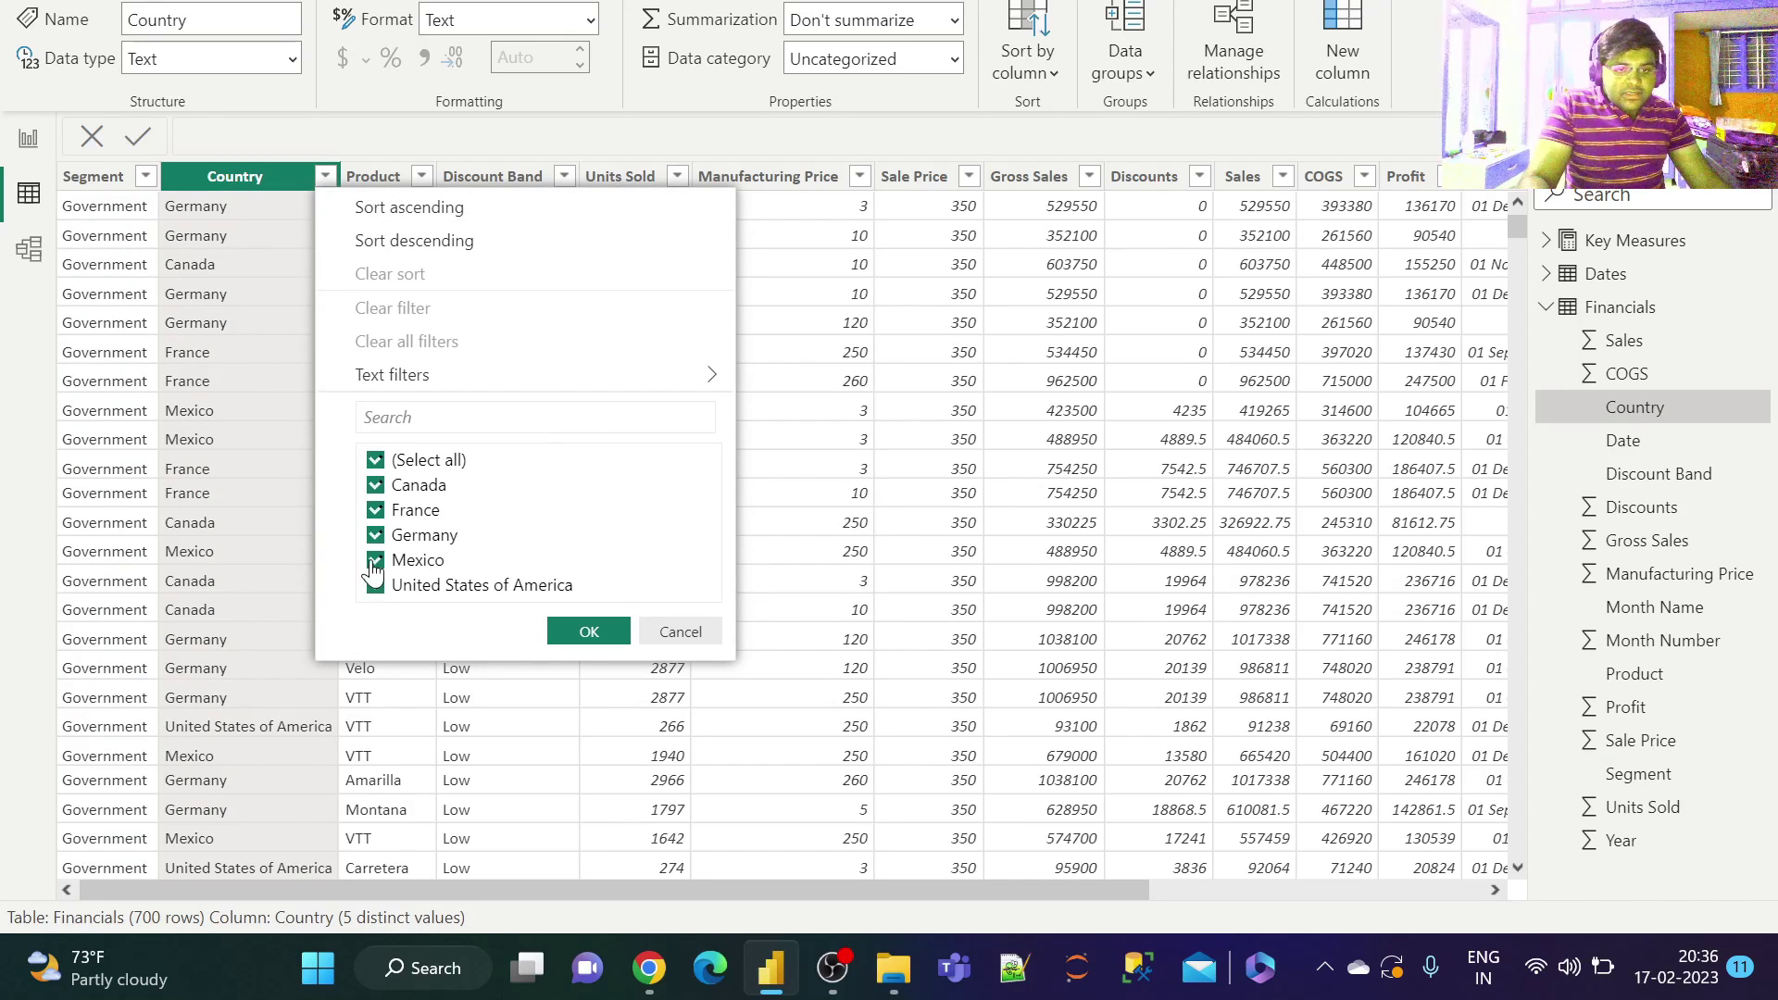
click(681, 634)
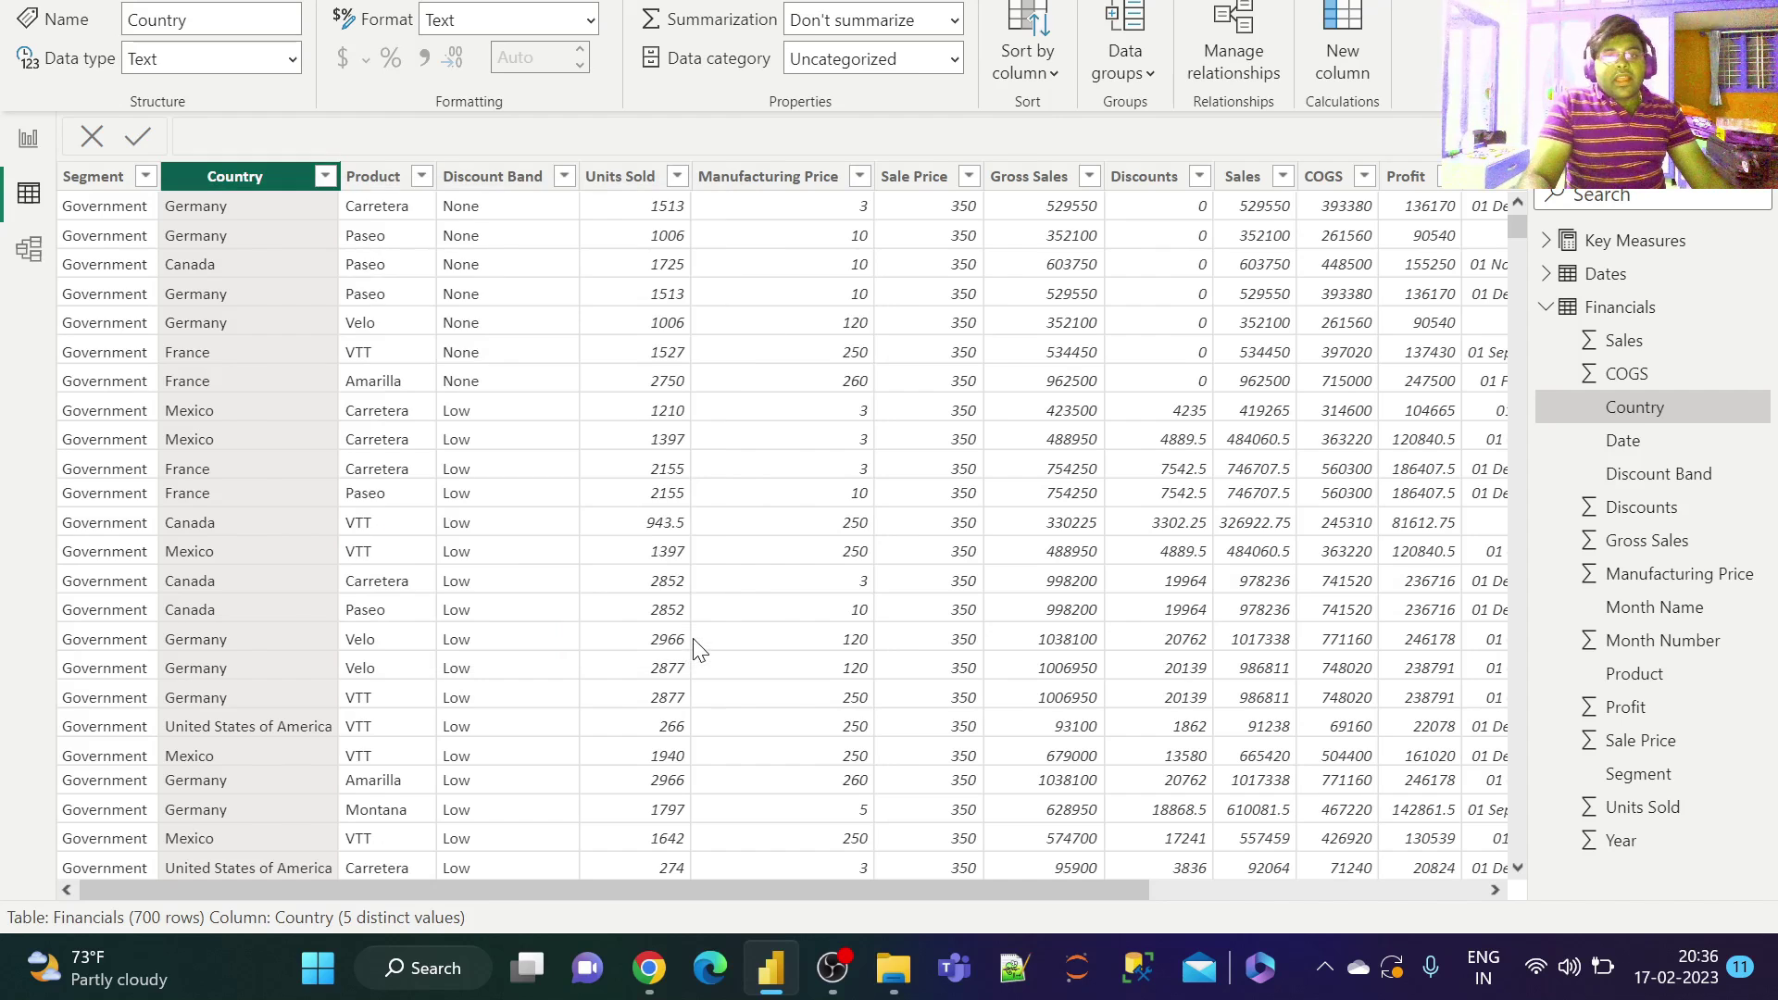
Step: Inspect the Product, Discount Band and Units Sold columns, then collapse the Financials field list
click(370, 178)
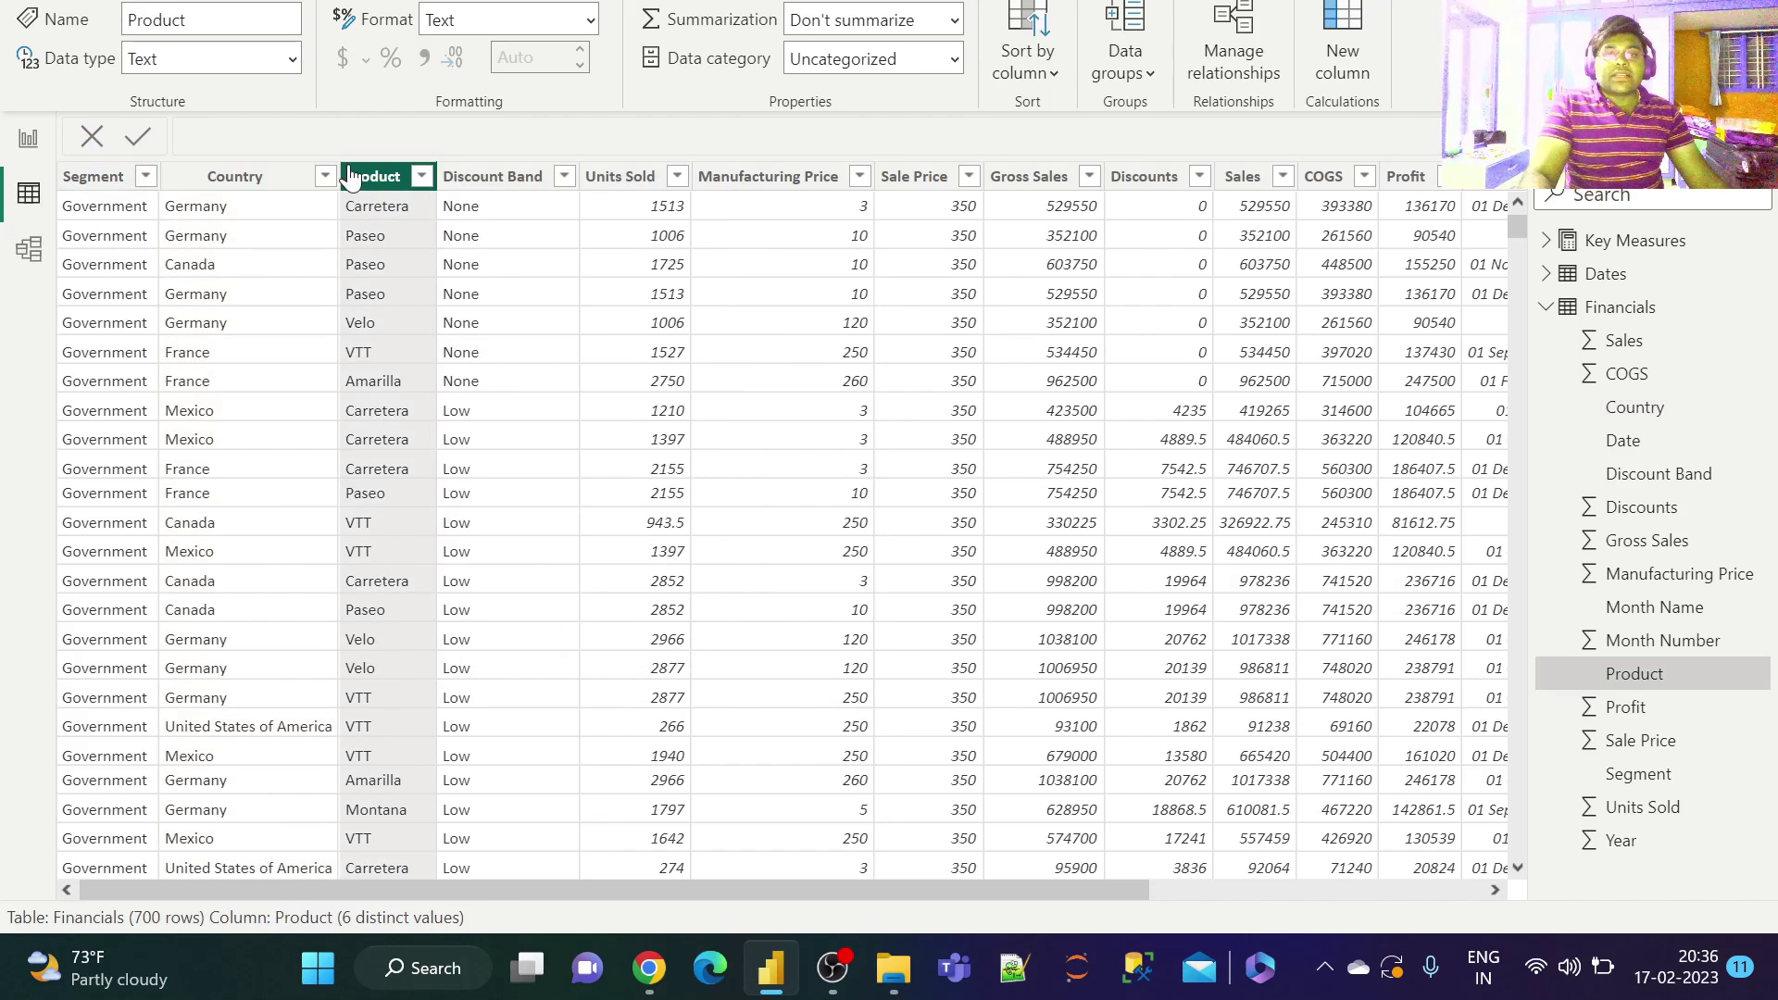
click(498, 184)
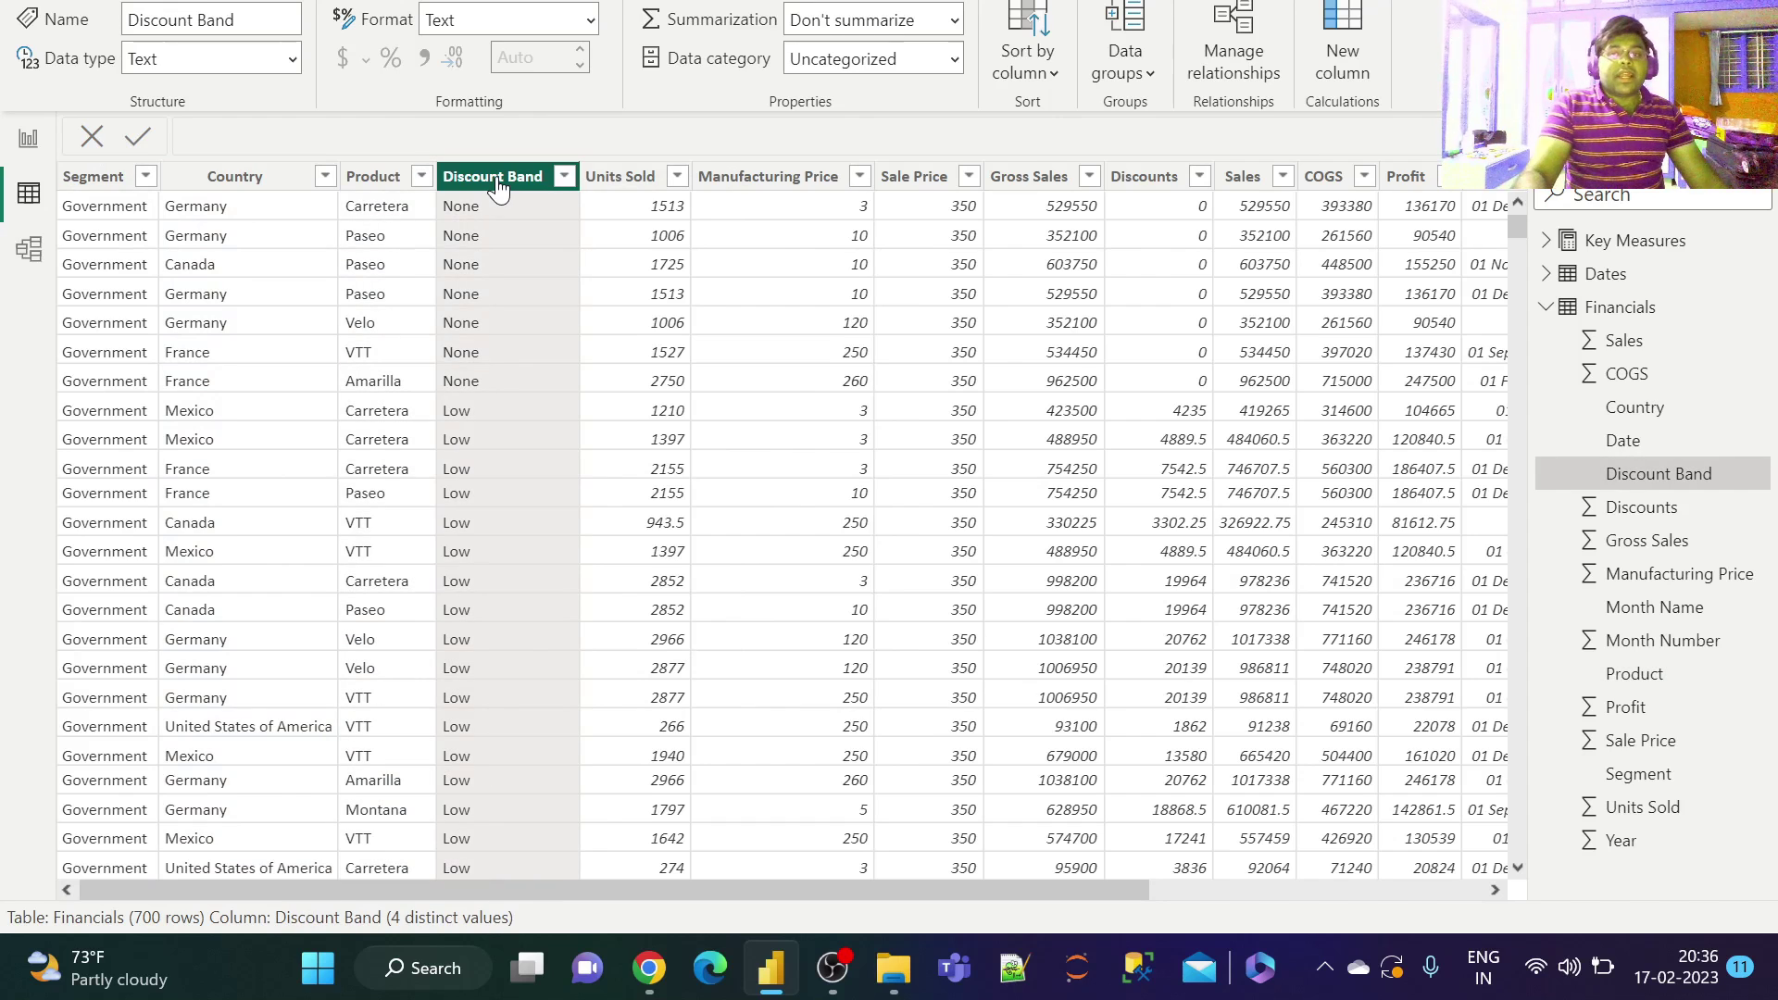
click(622, 177)
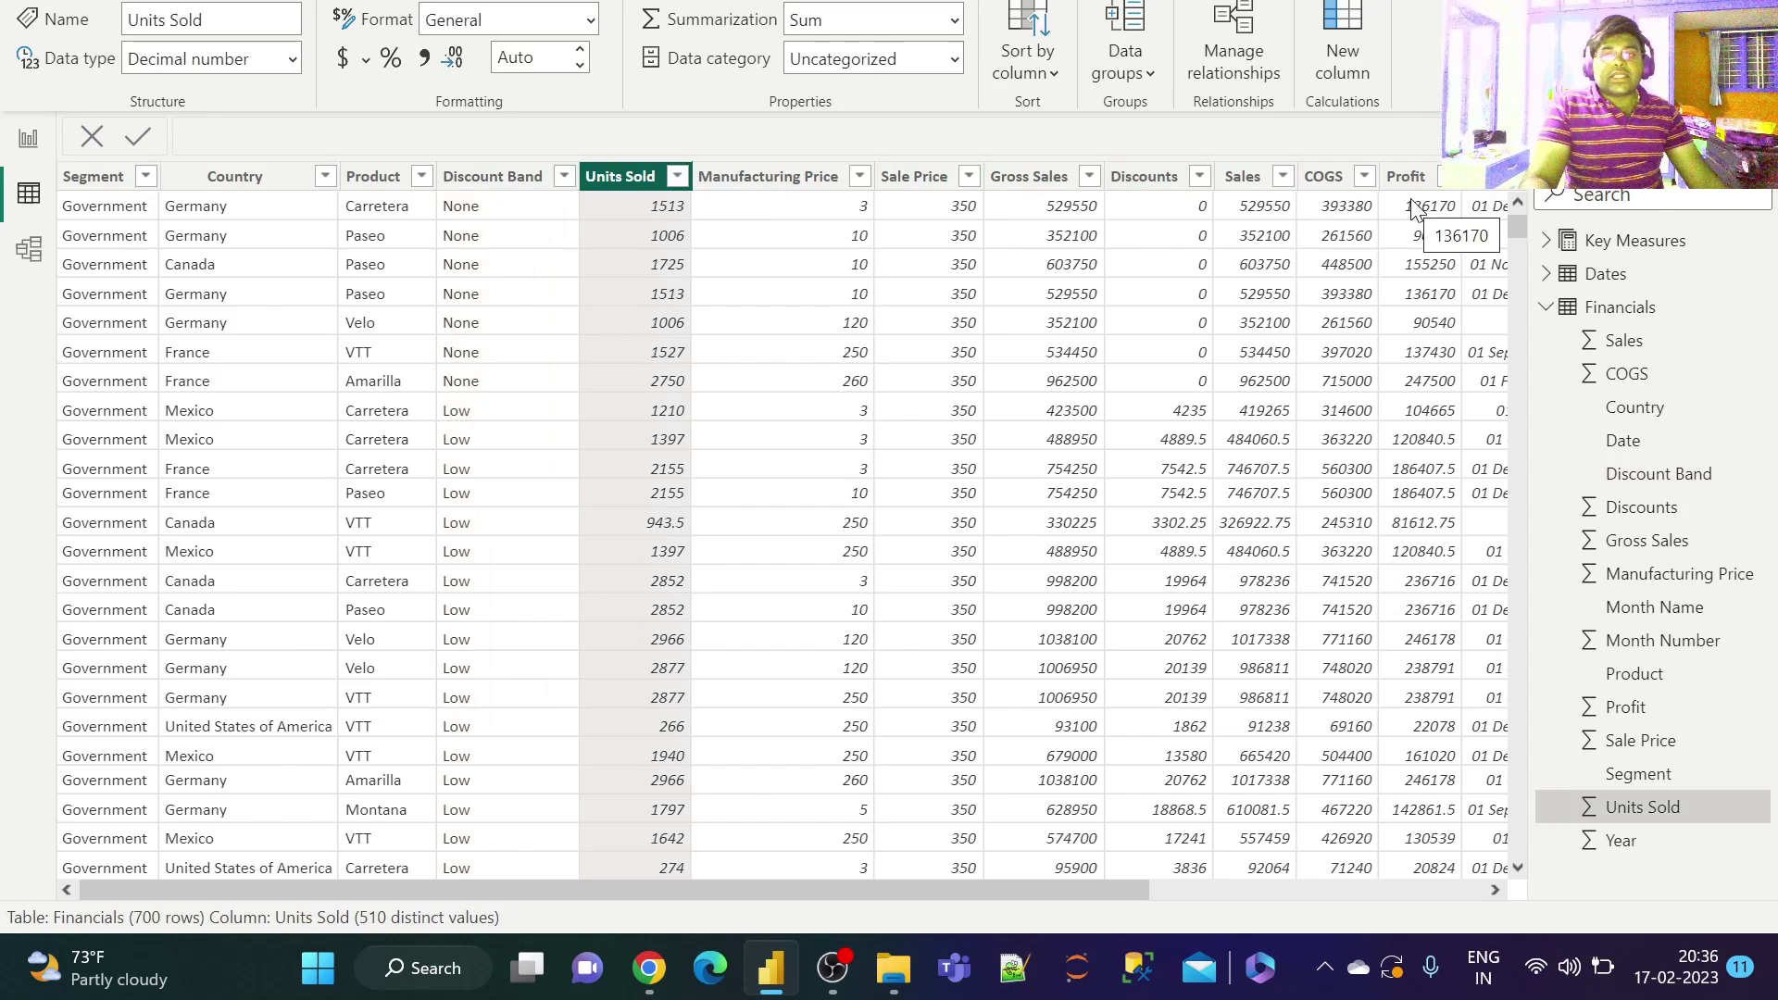
click(1545, 313)
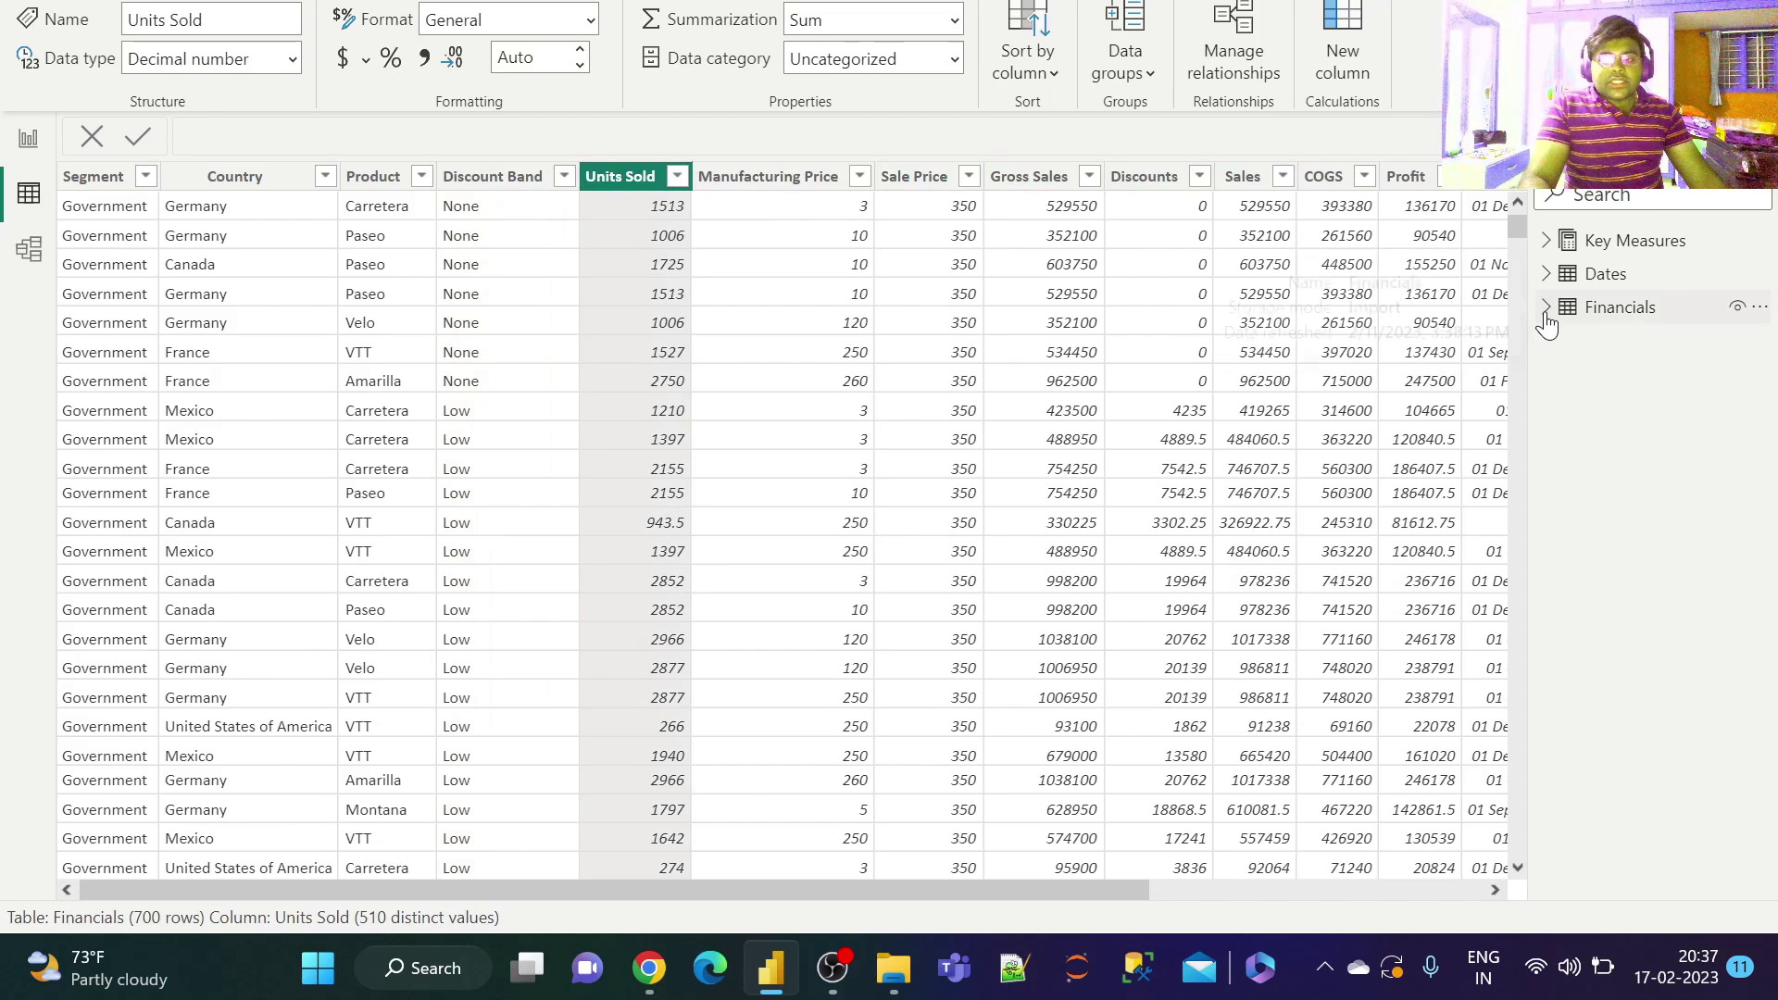
Step: Display the Dates table's data, then return to Report view
click(1623, 280)
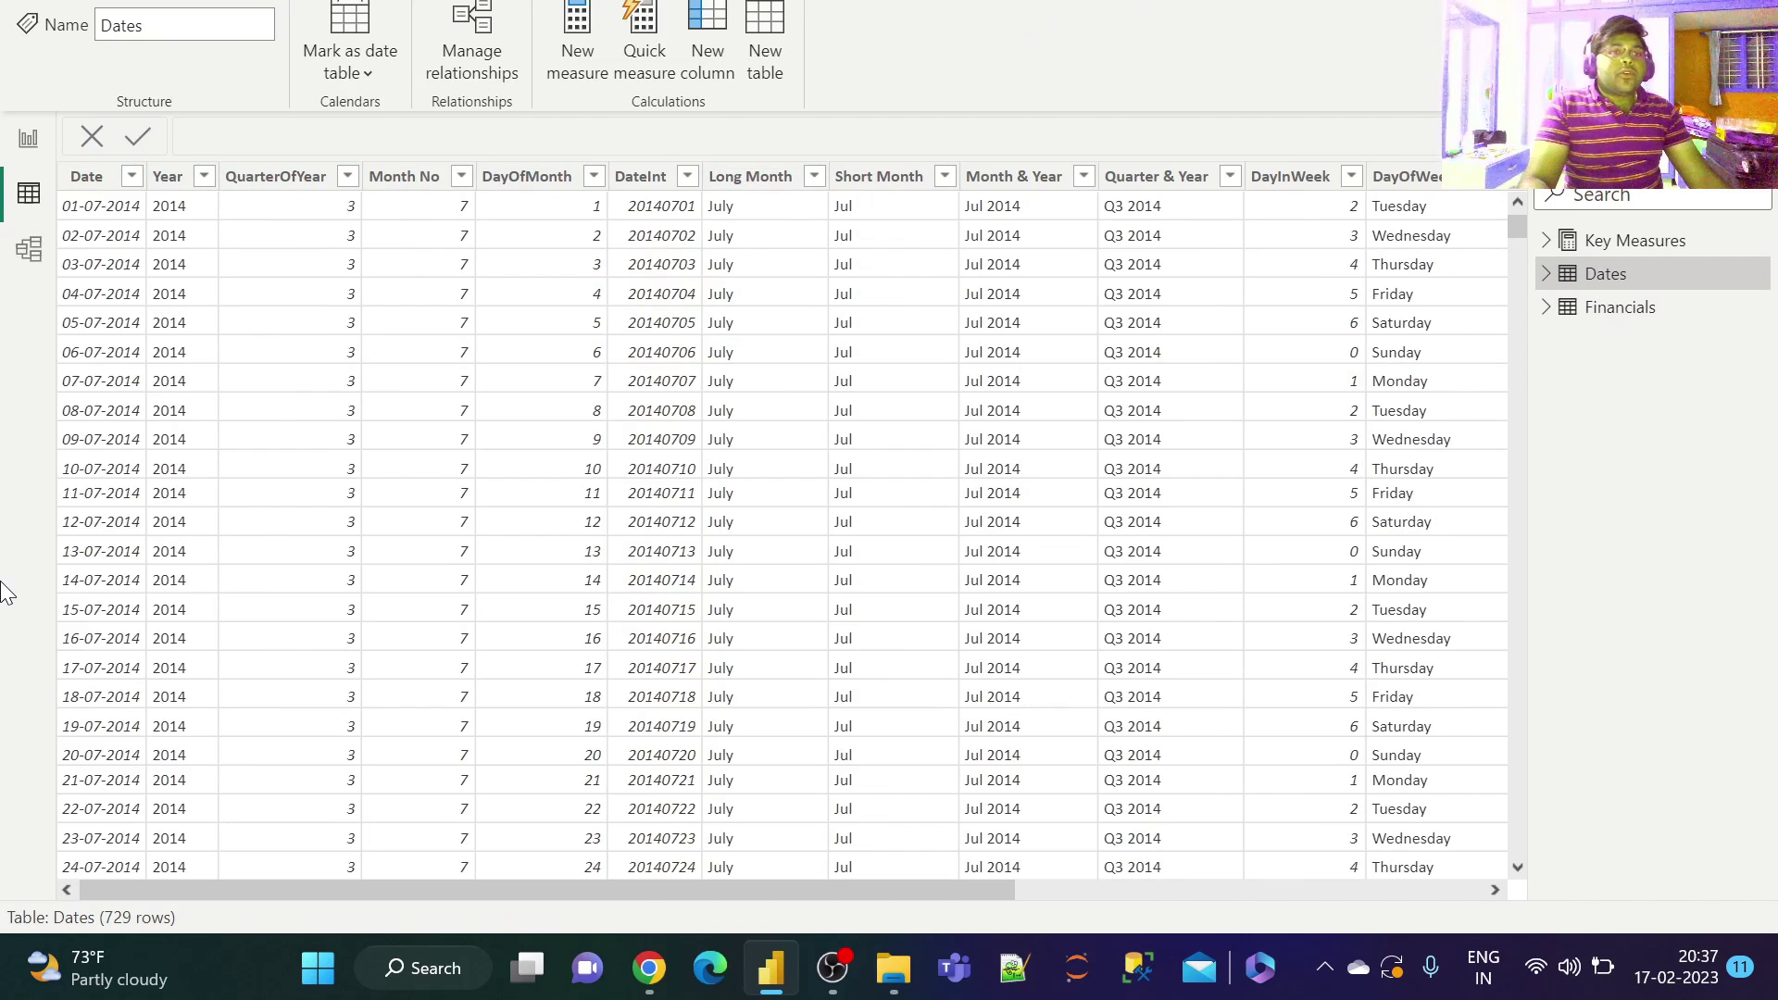
click(28, 138)
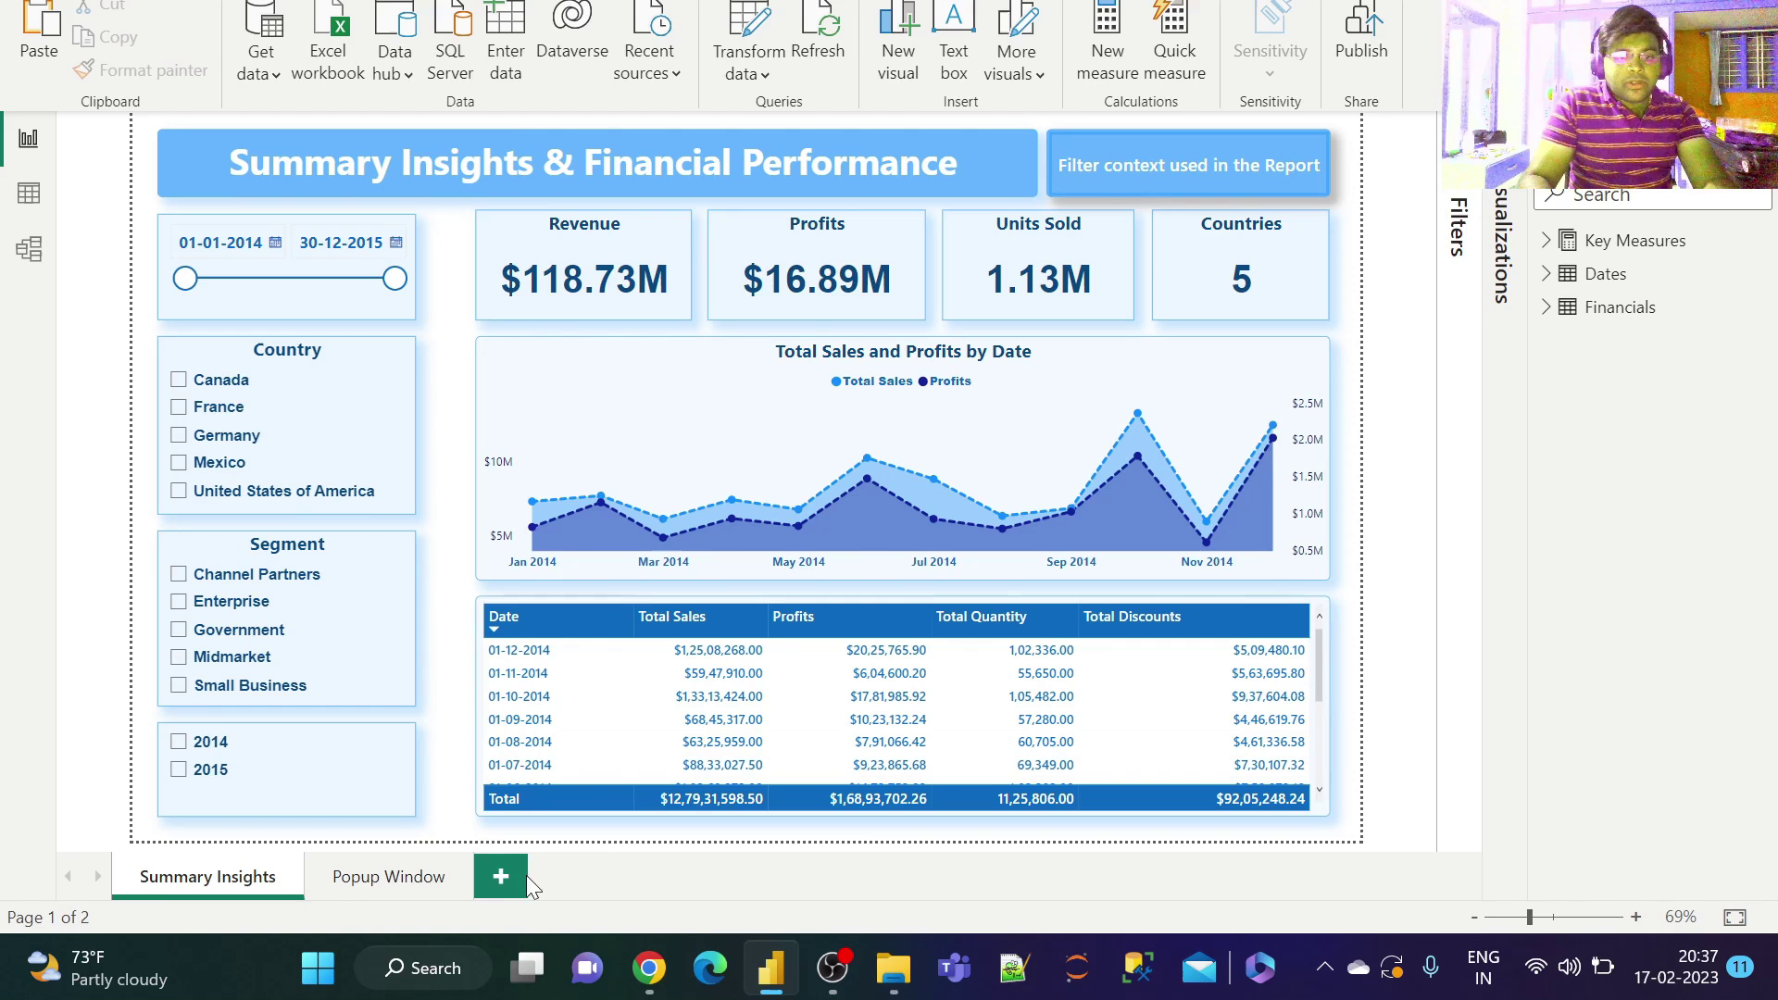
Step: Add a new page with a rounded rectangle positioned centre-left and widened
click(501, 876)
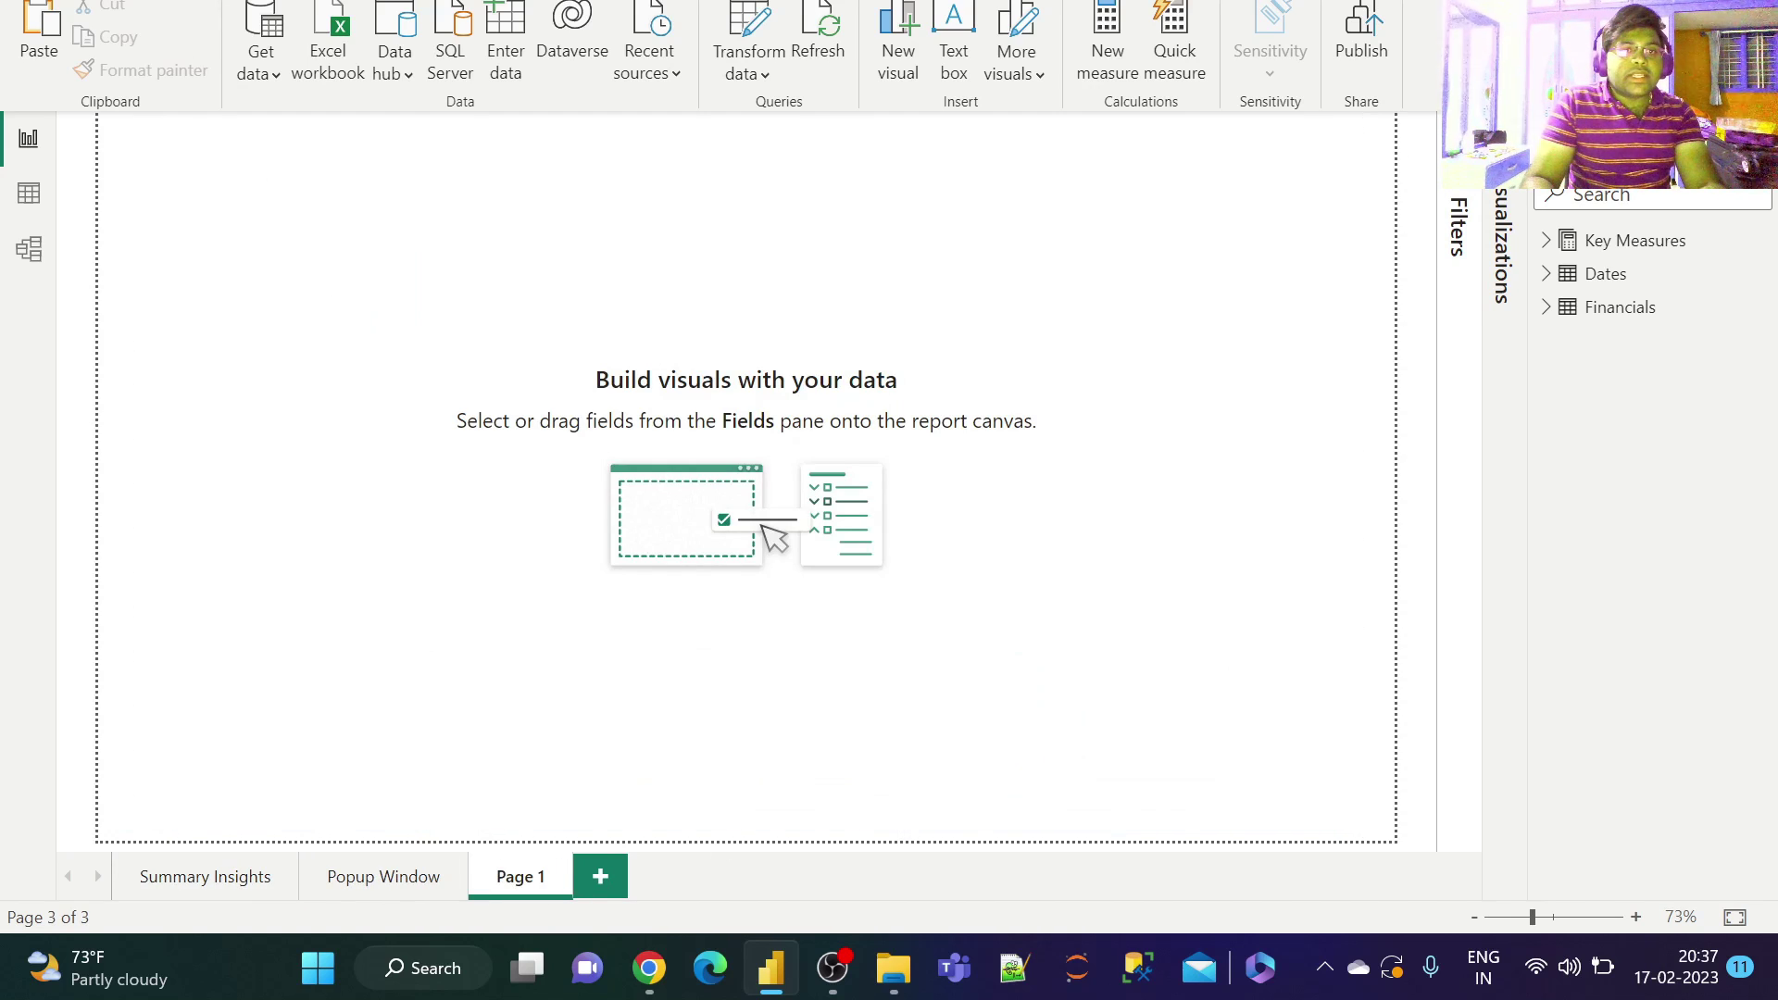
click(186, 2)
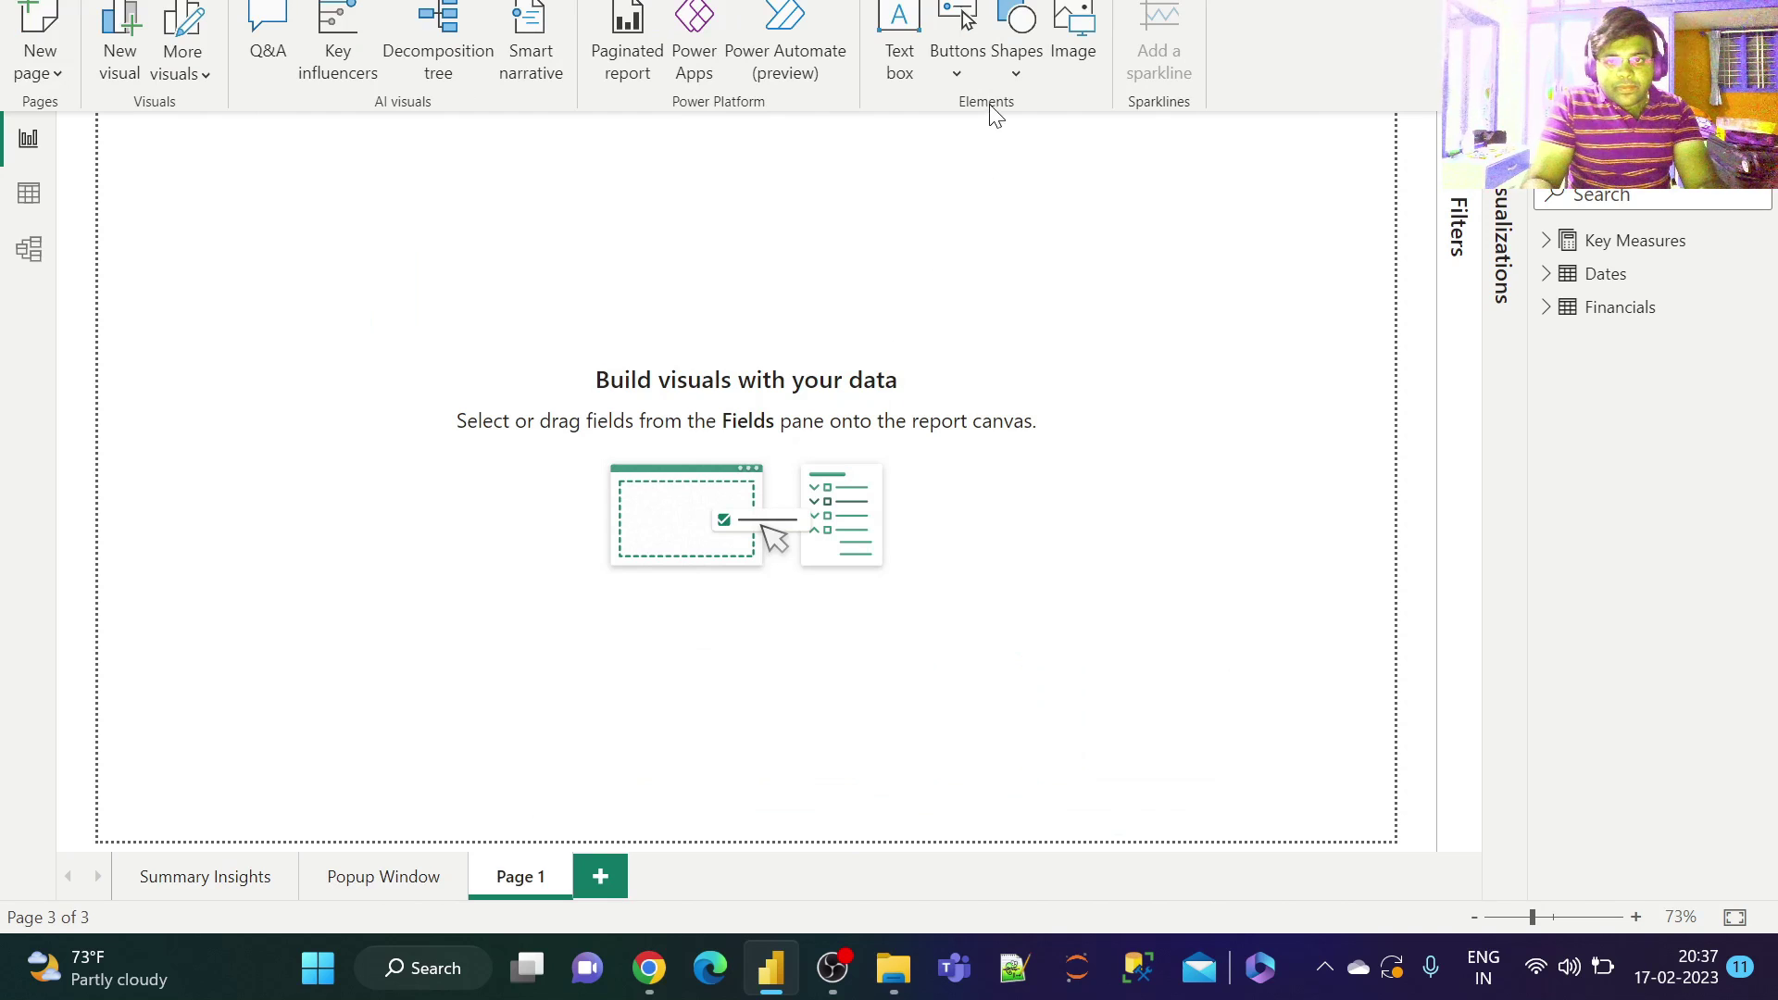
click(1026, 74)
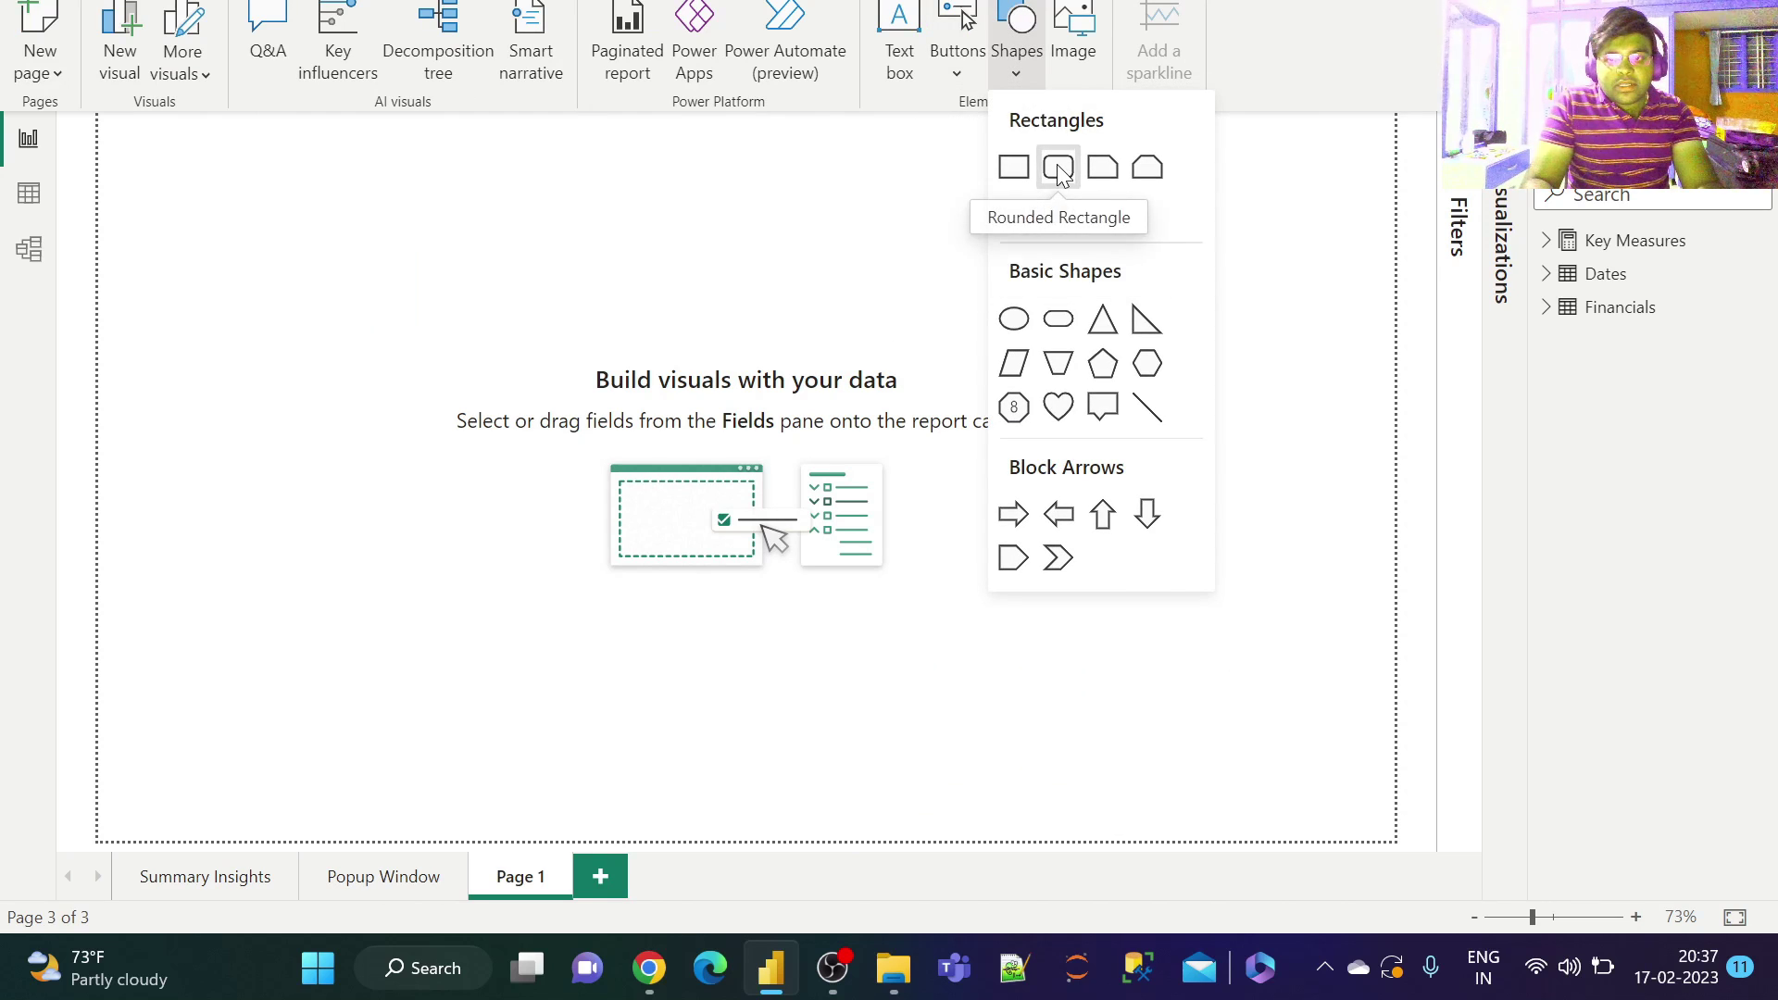
click(1058, 169)
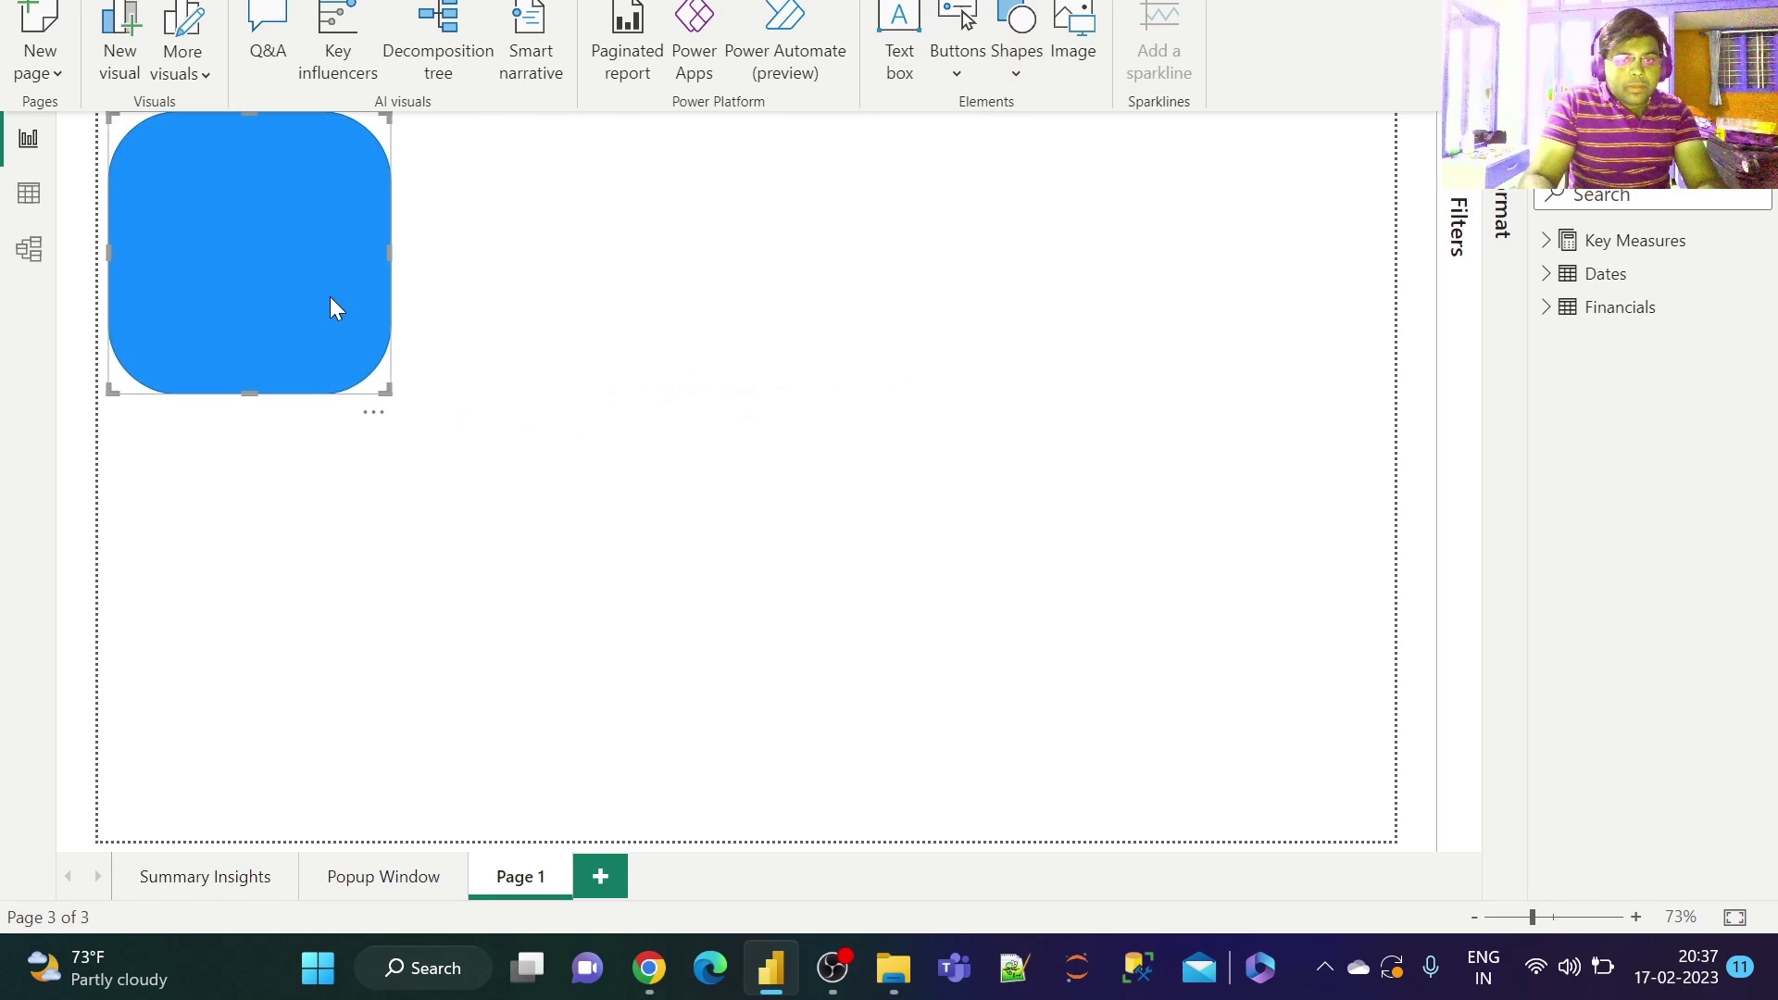
drag(330, 299, 575, 474)
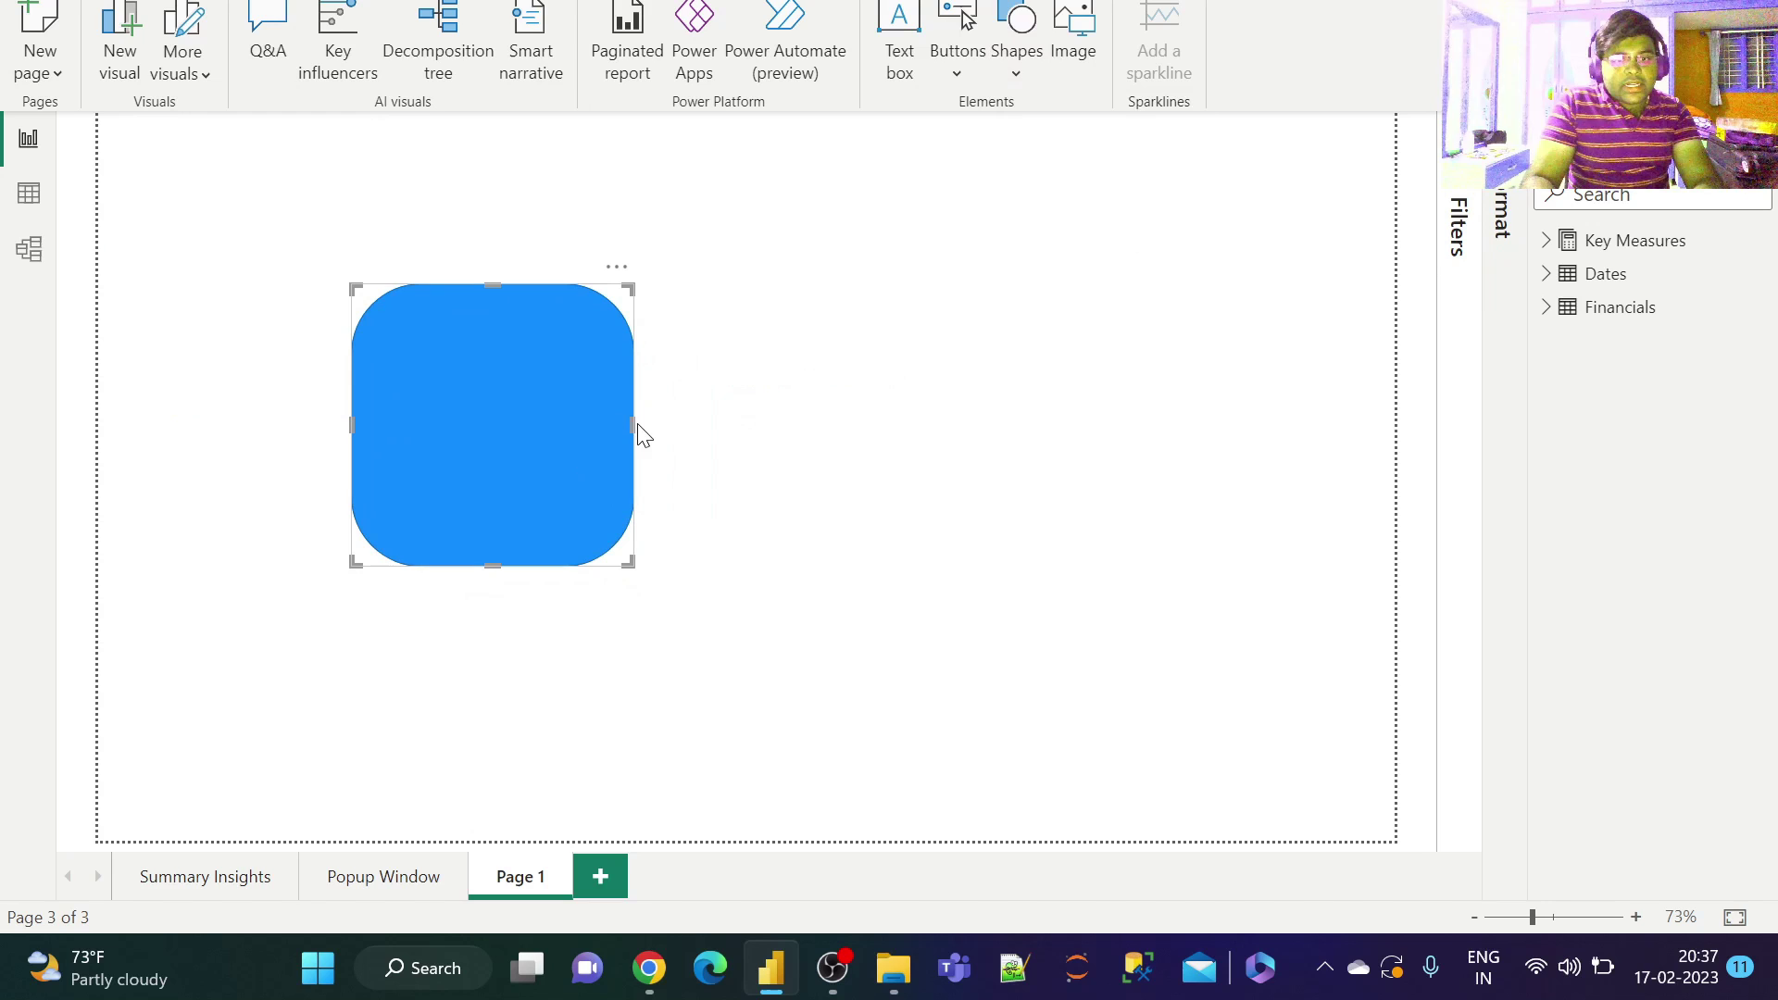
drag(630, 421, 916, 400)
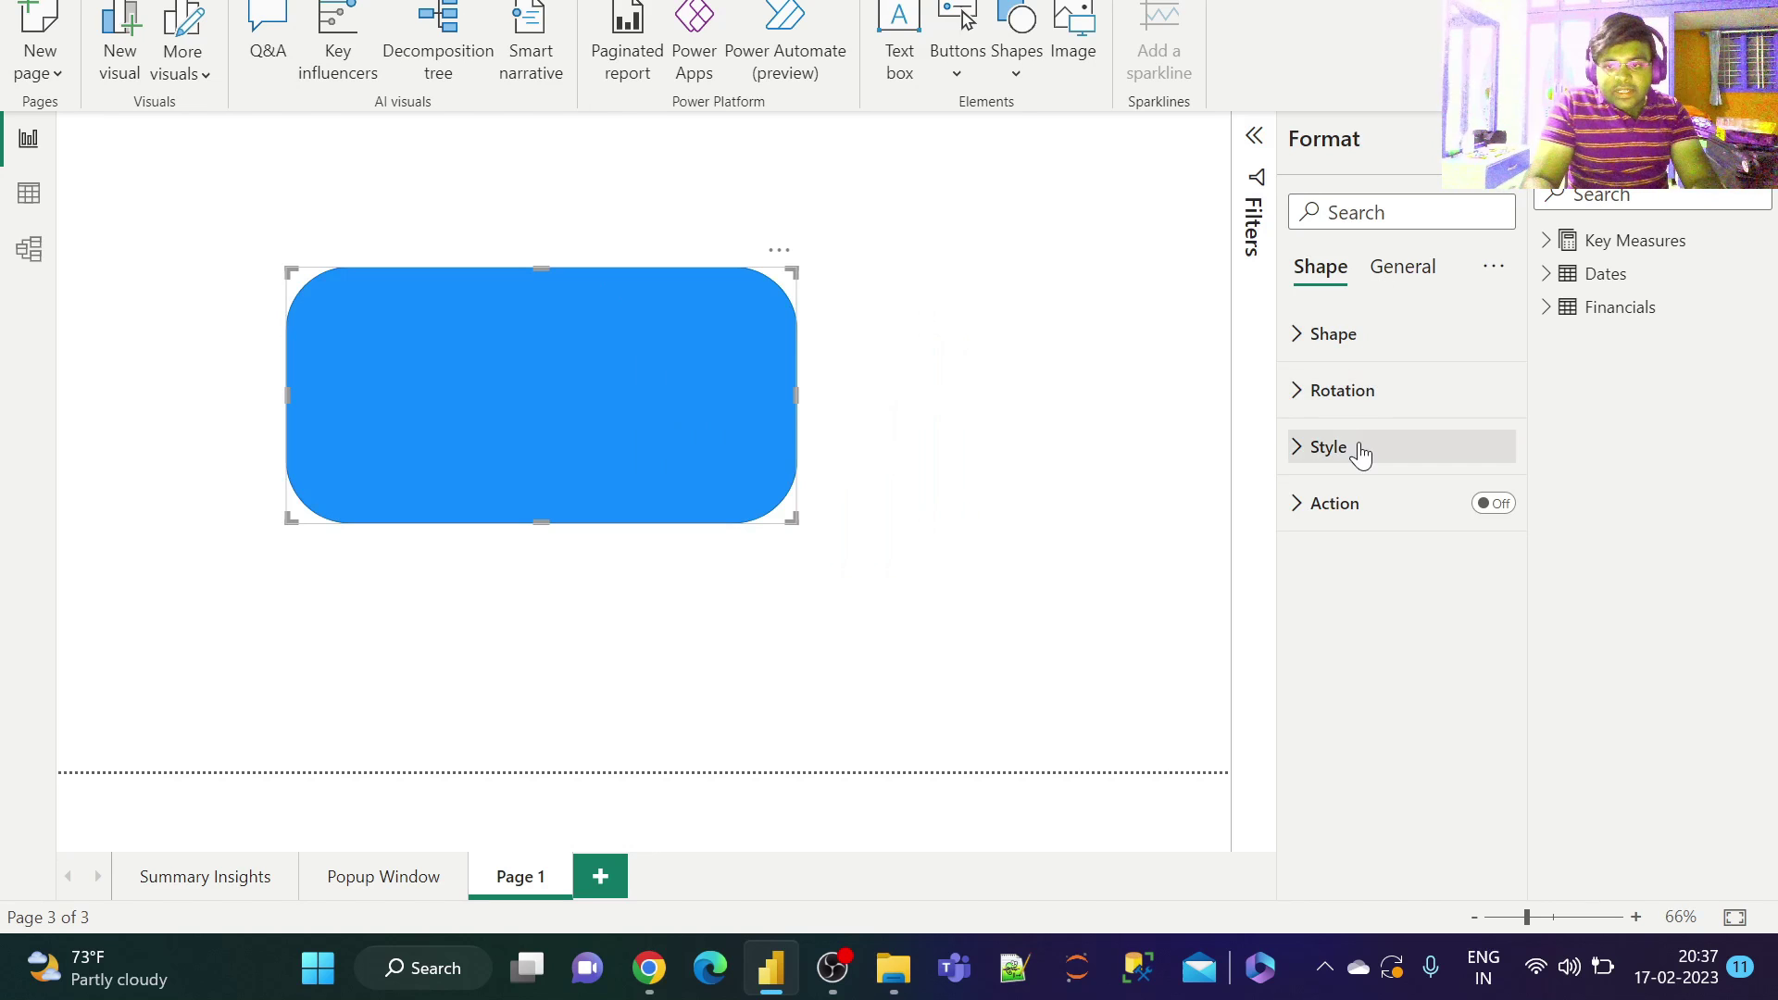
Step: Change the rounded rectangle's fill colour to white
click(1360, 458)
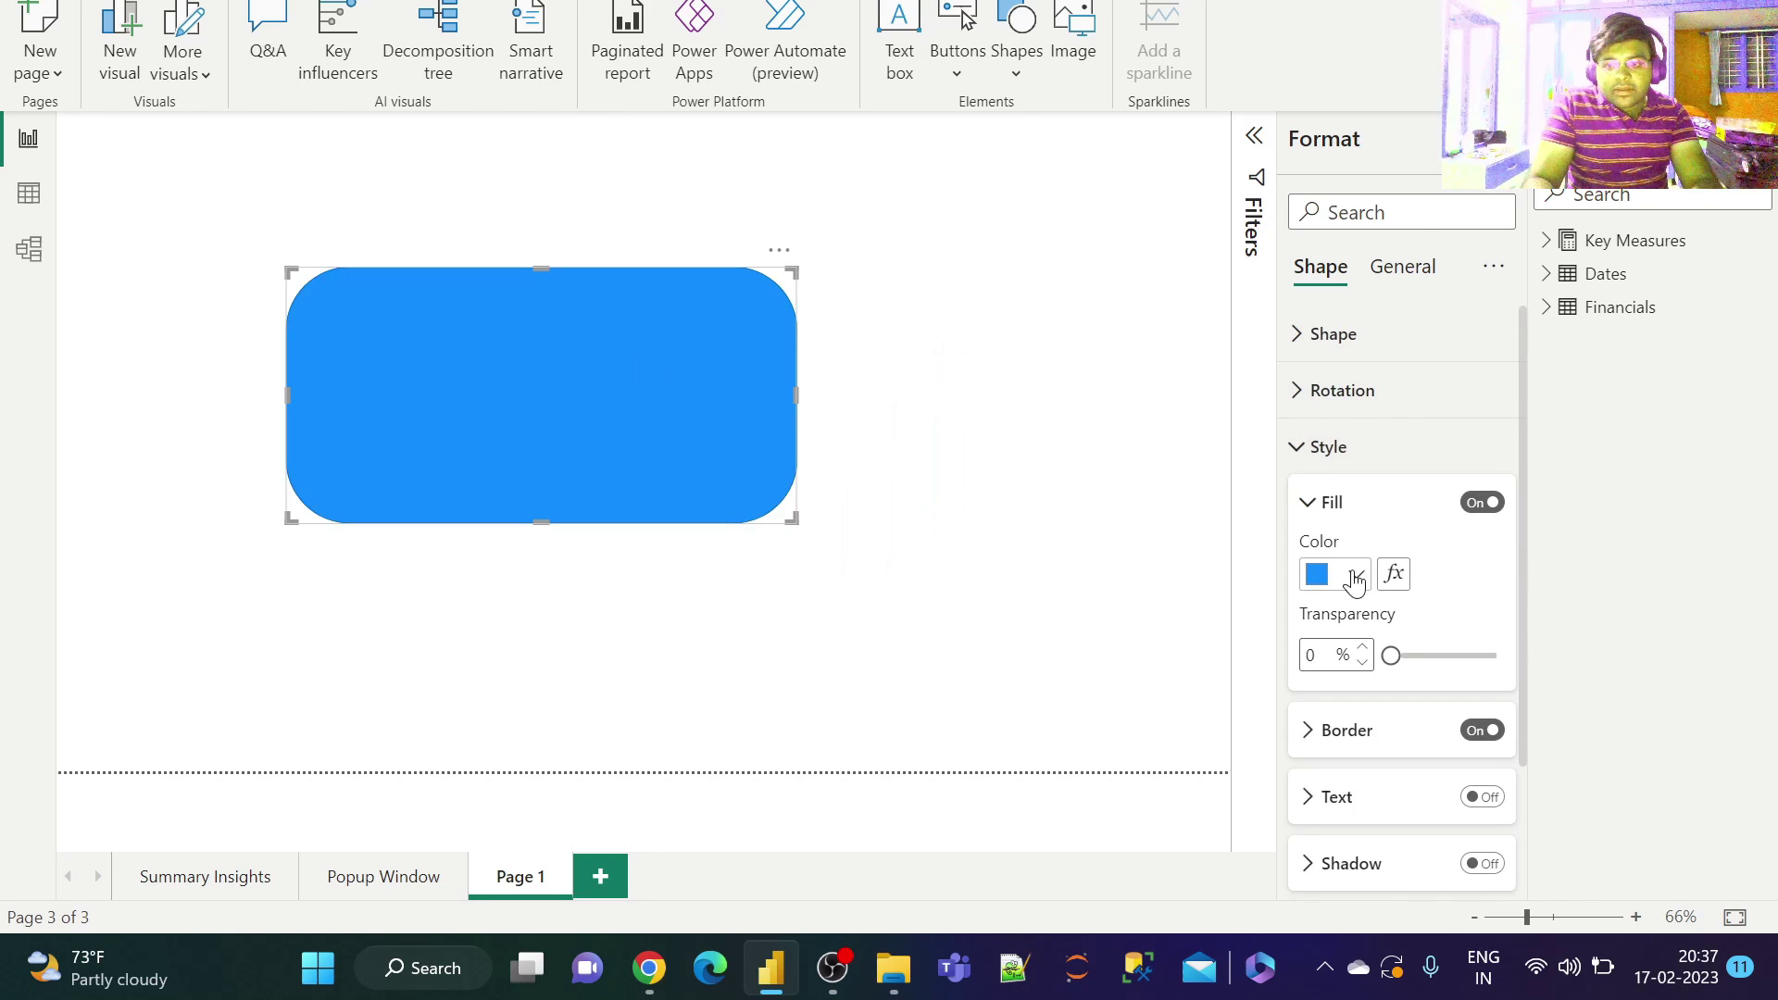
click(1355, 577)
click(1331, 454)
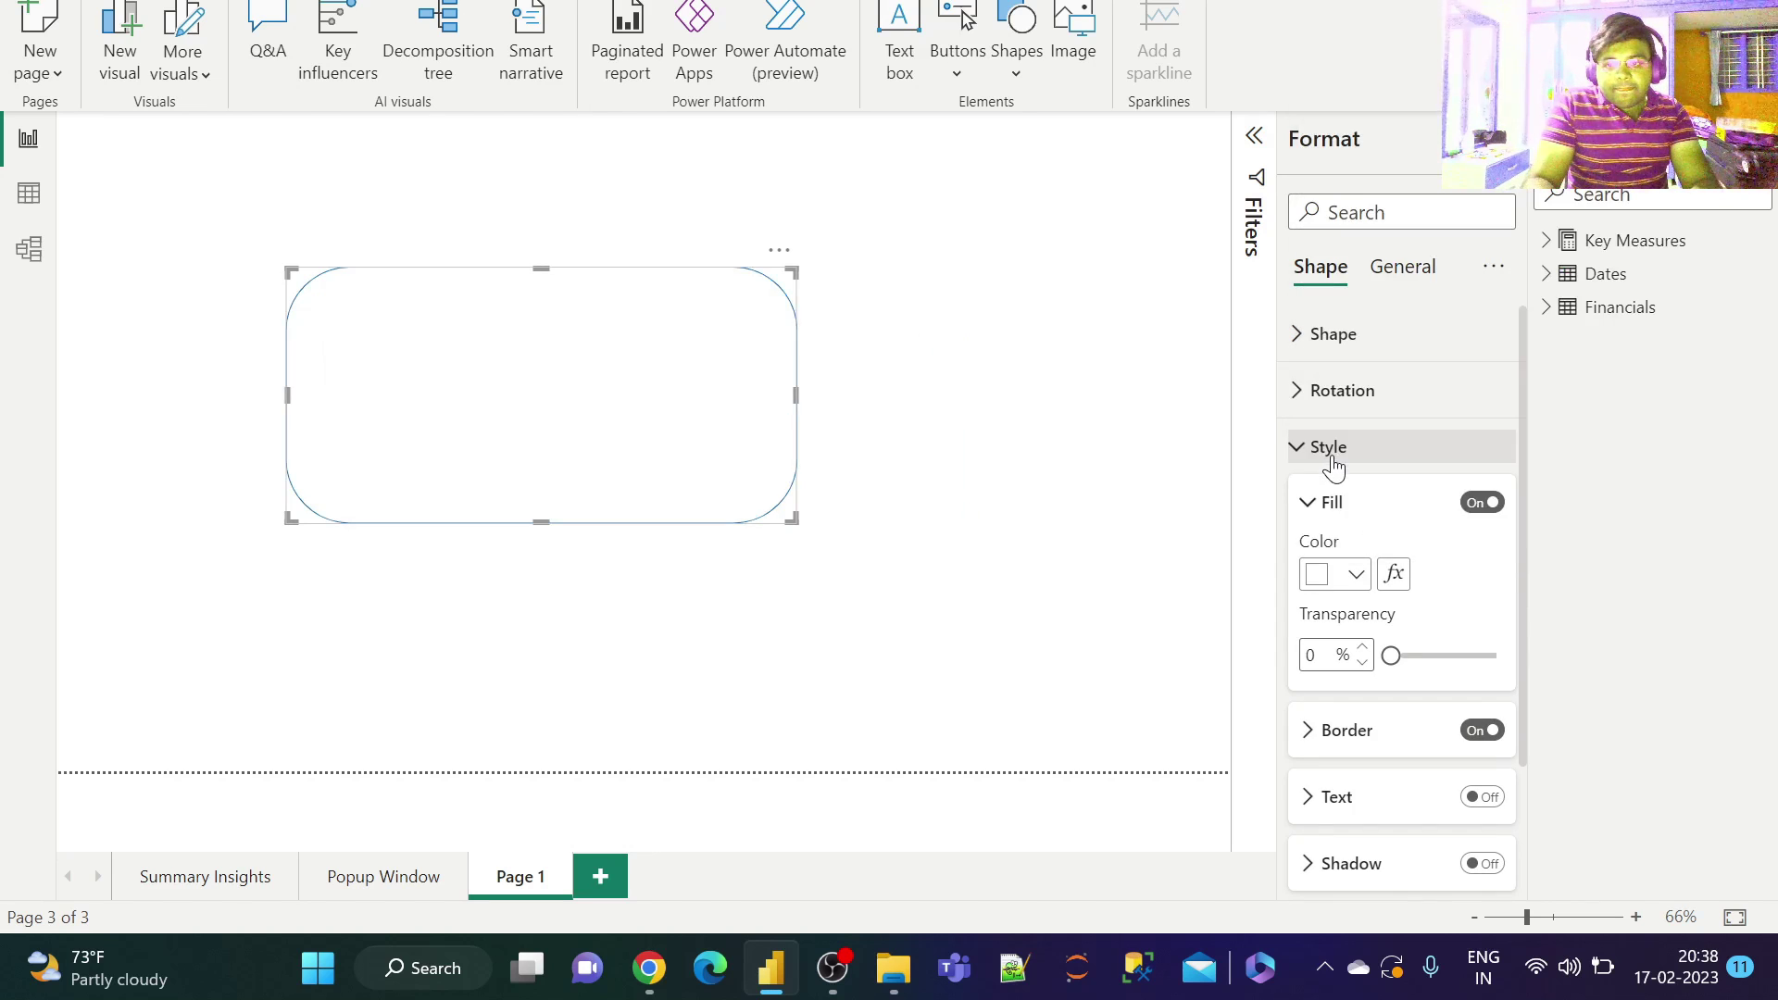
click(1349, 457)
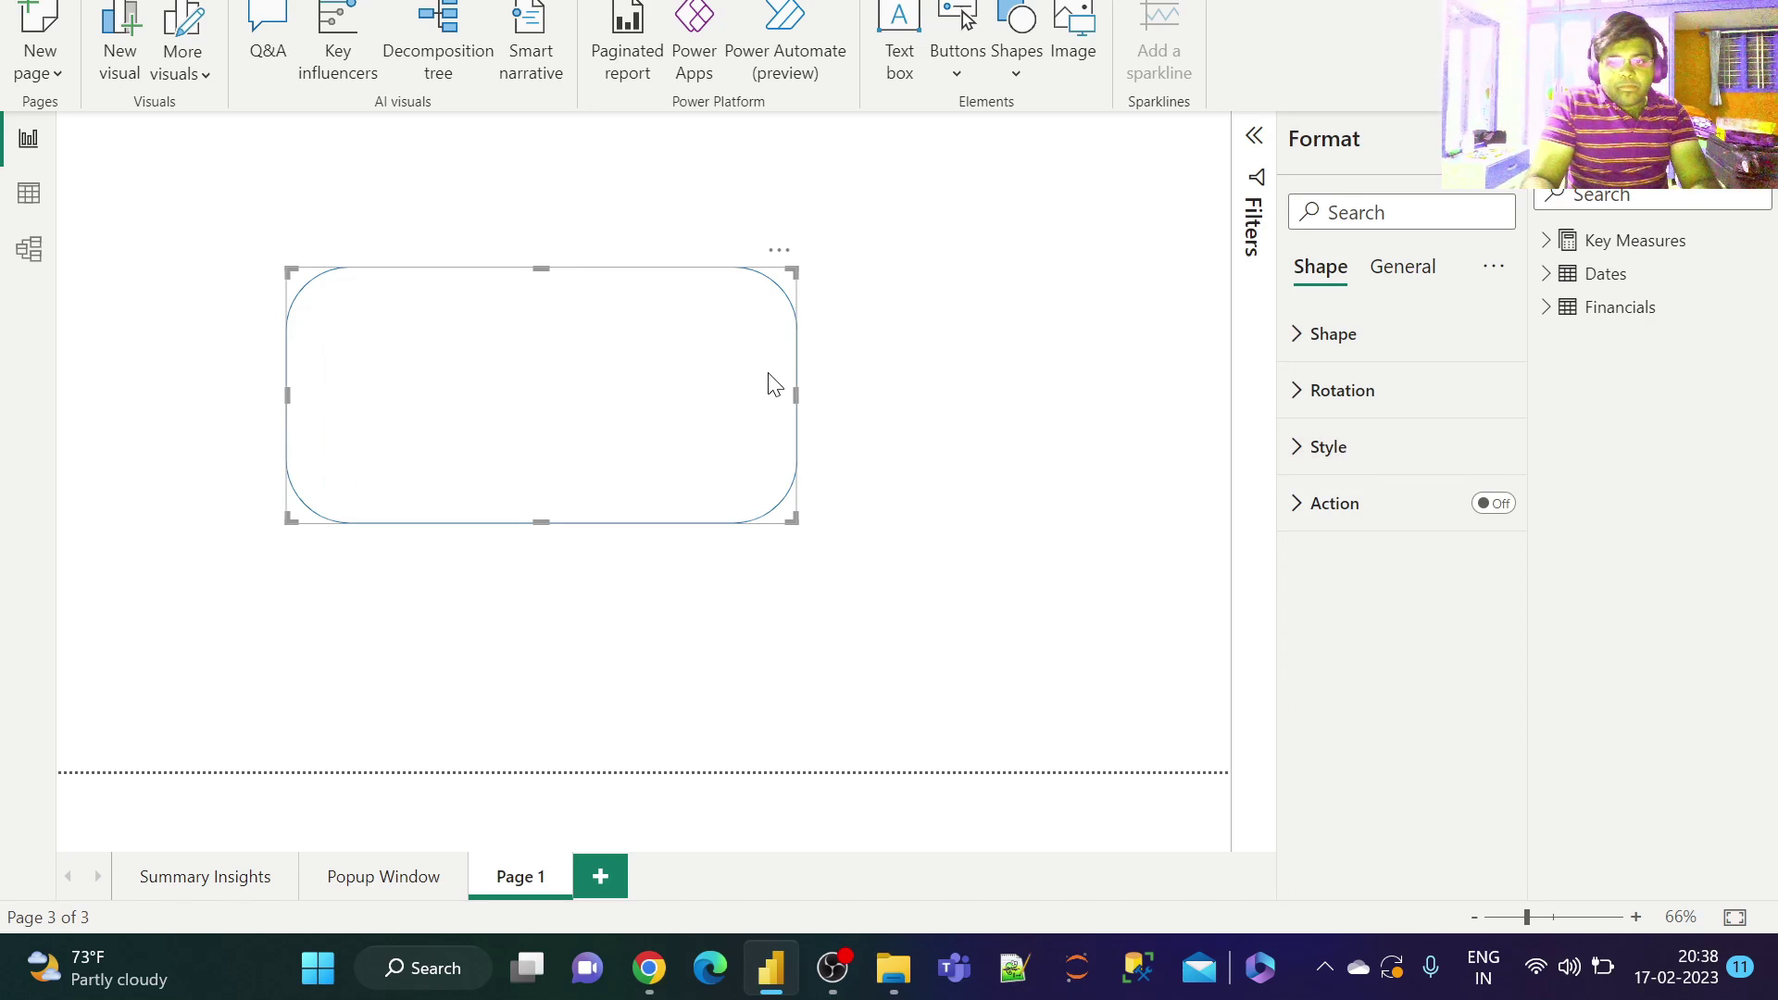
click(995, 394)
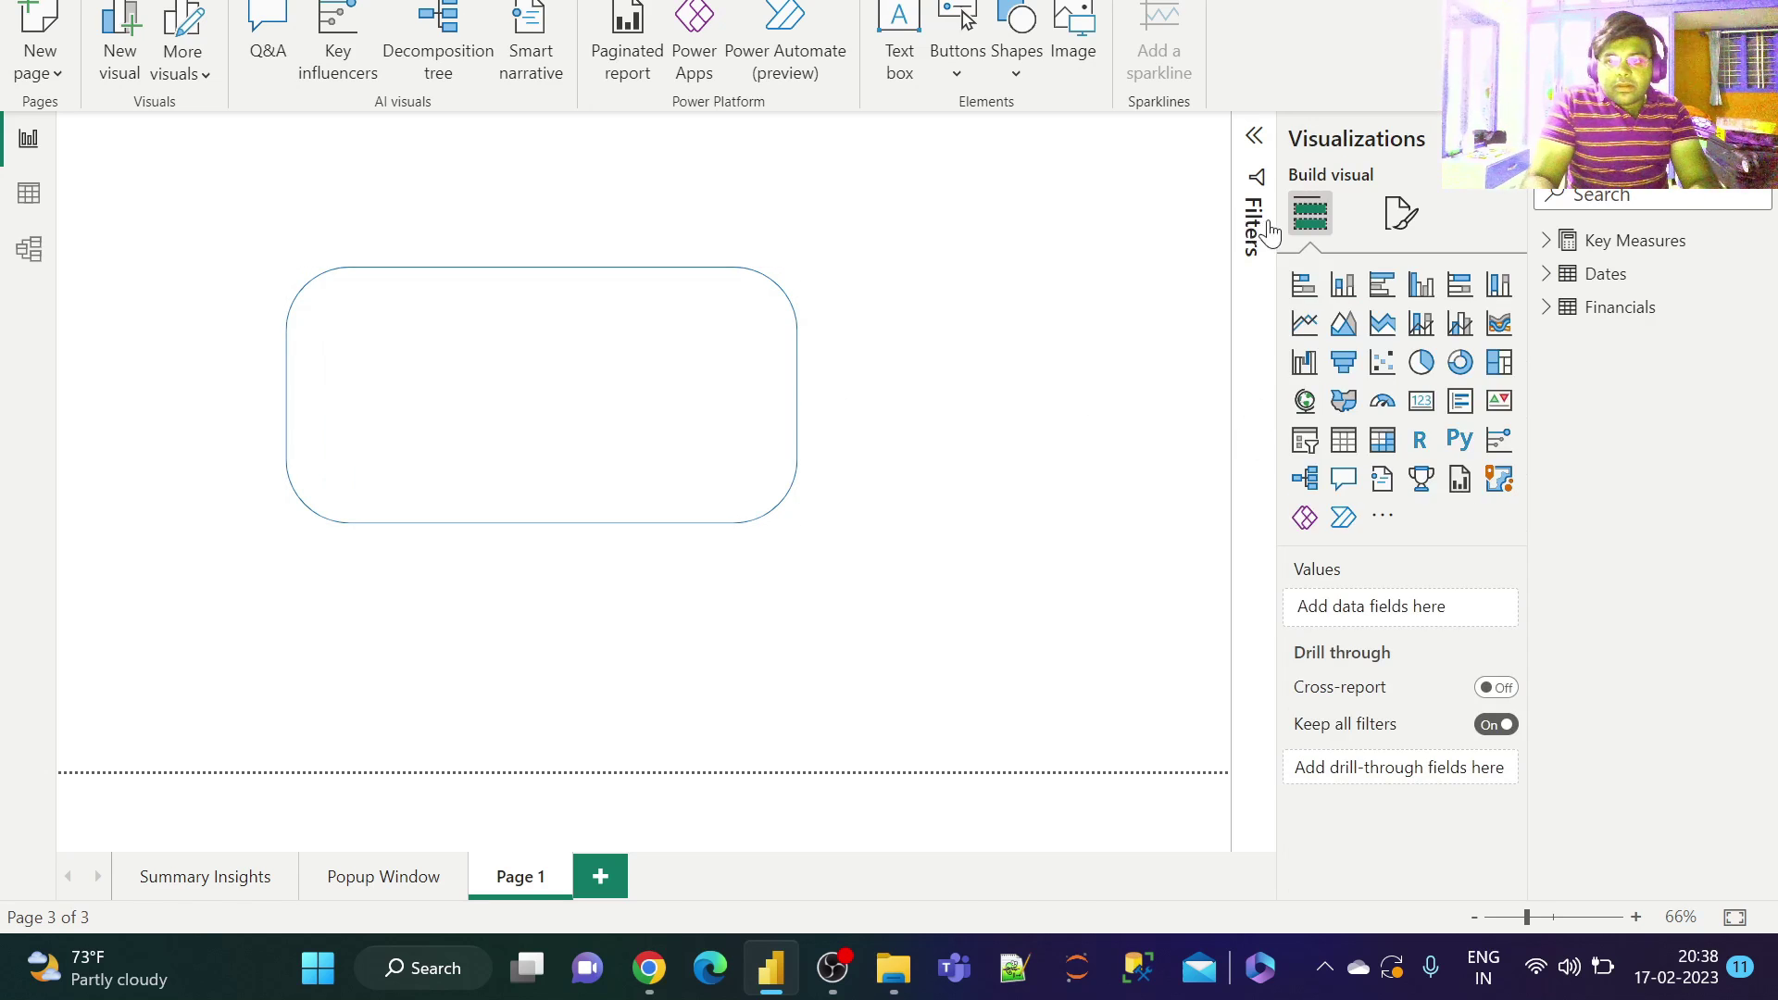
Step: Add a card visual and glance at the Country Filters measure's DAX formula
click(1422, 403)
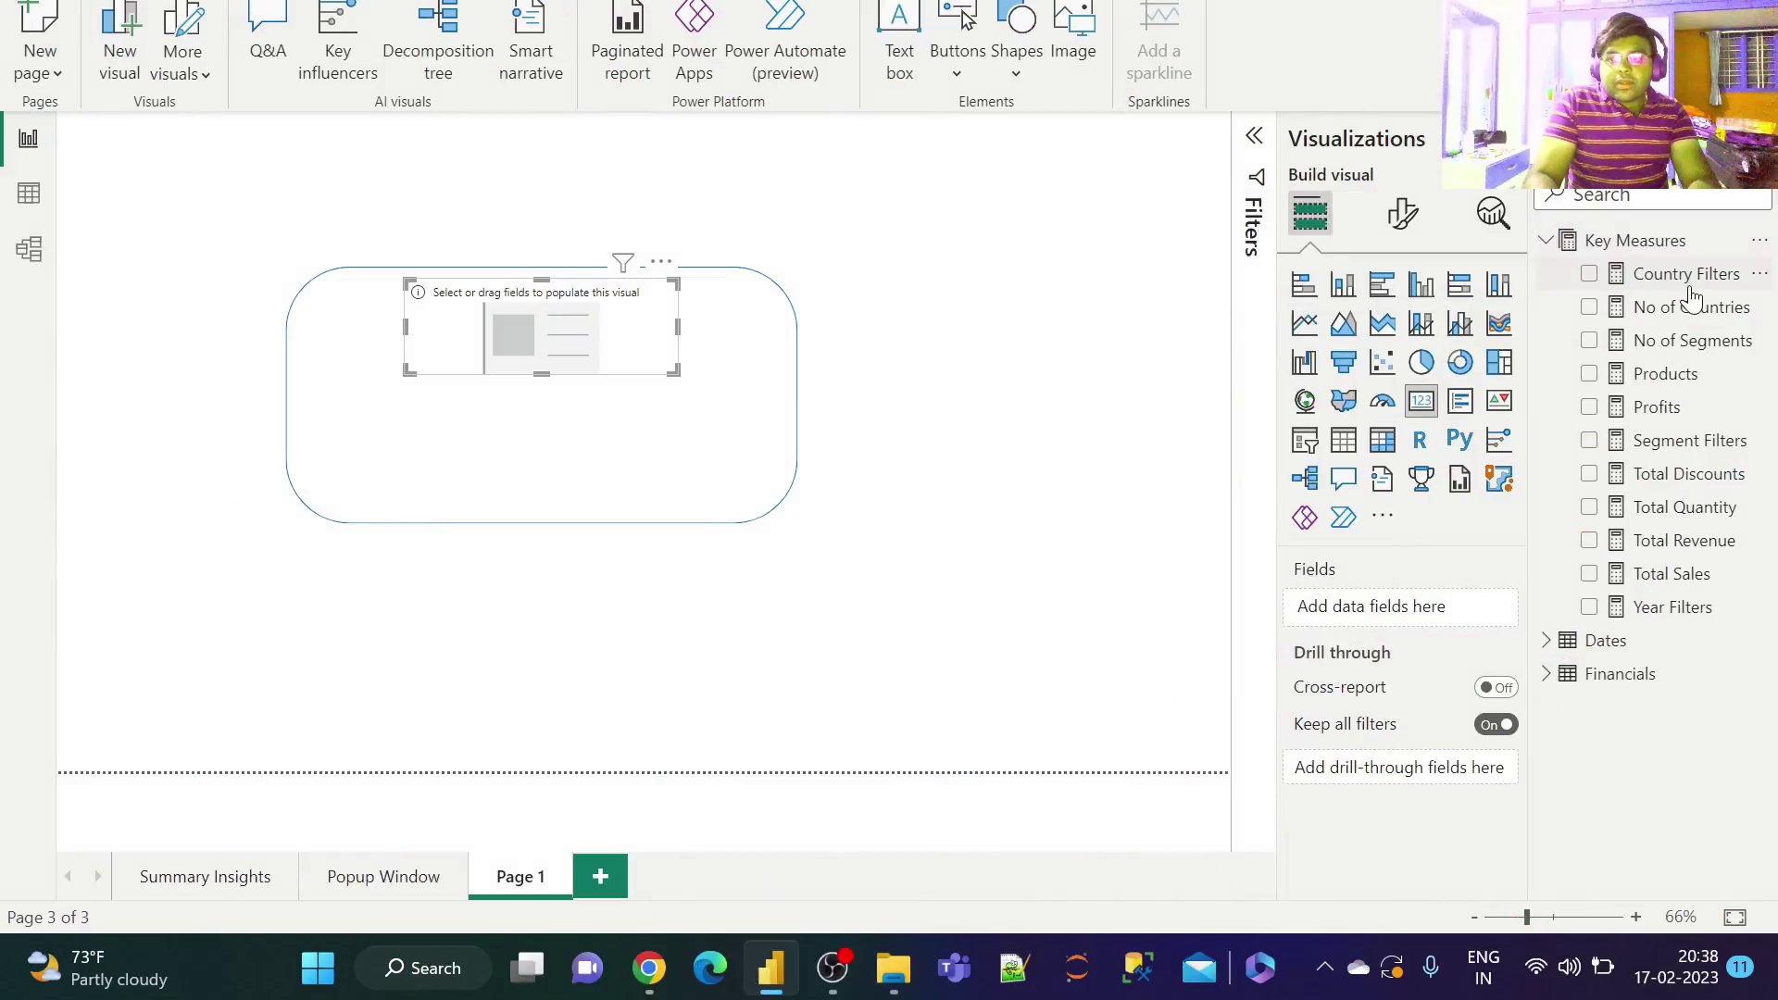
click(1686, 274)
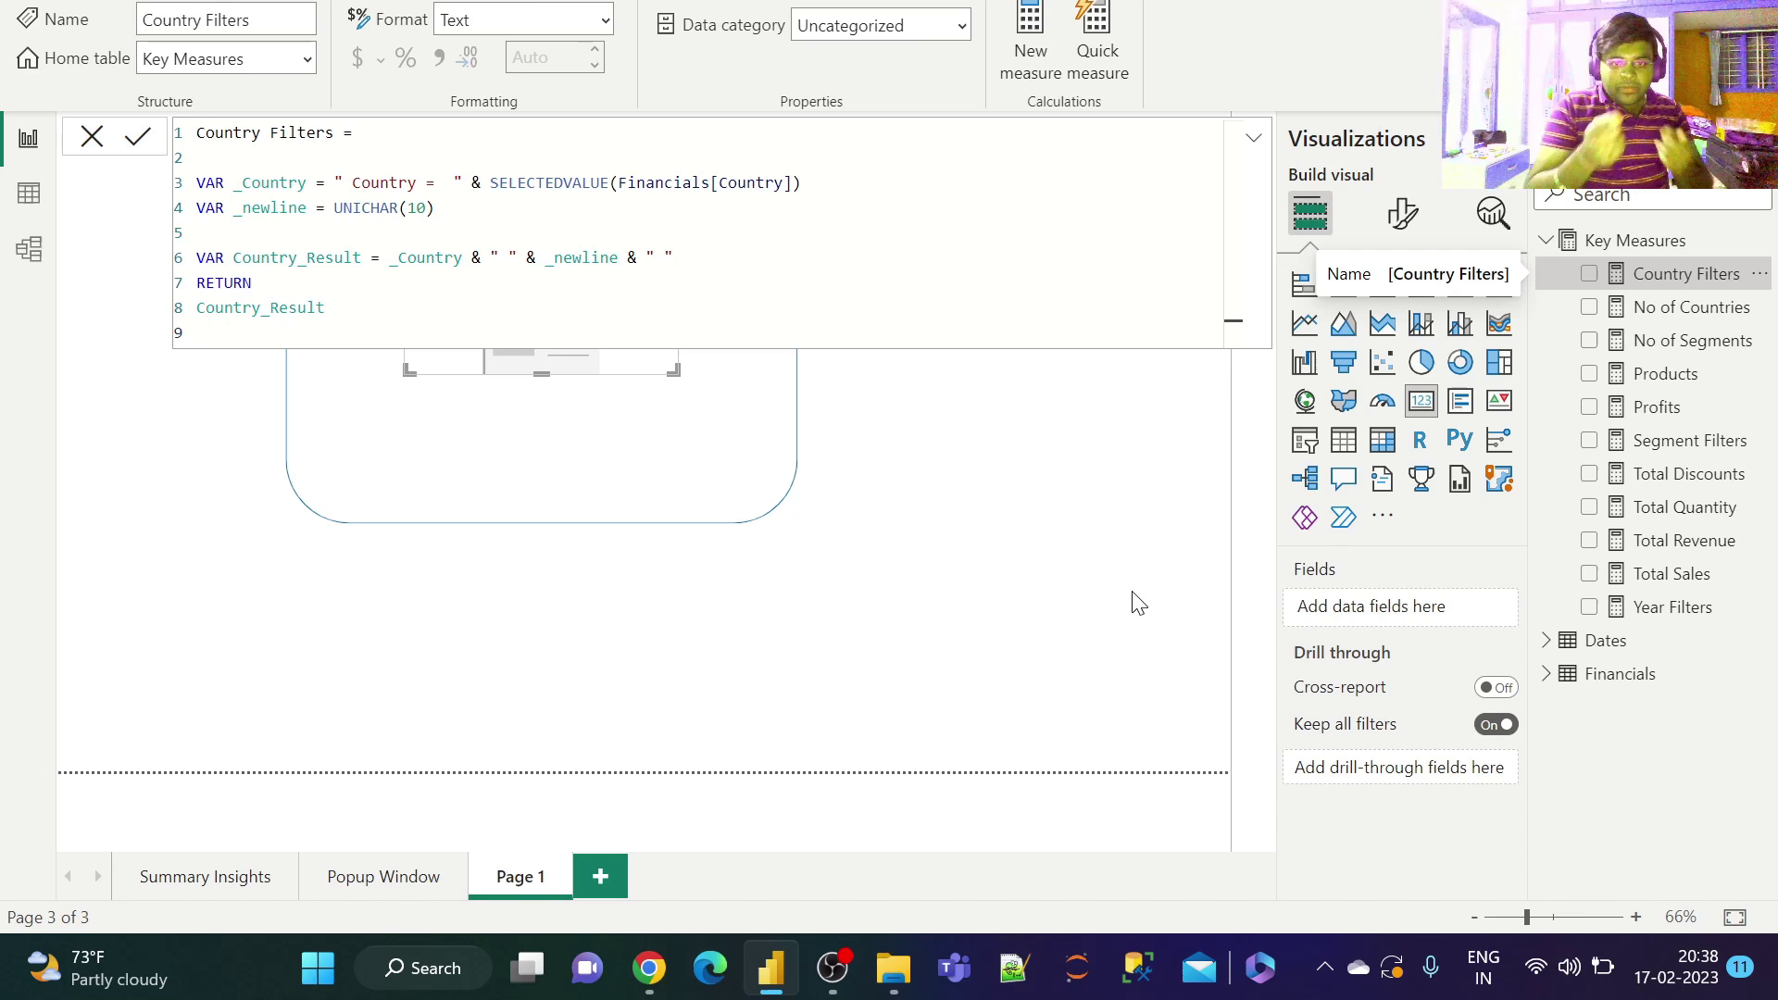
click(1138, 603)
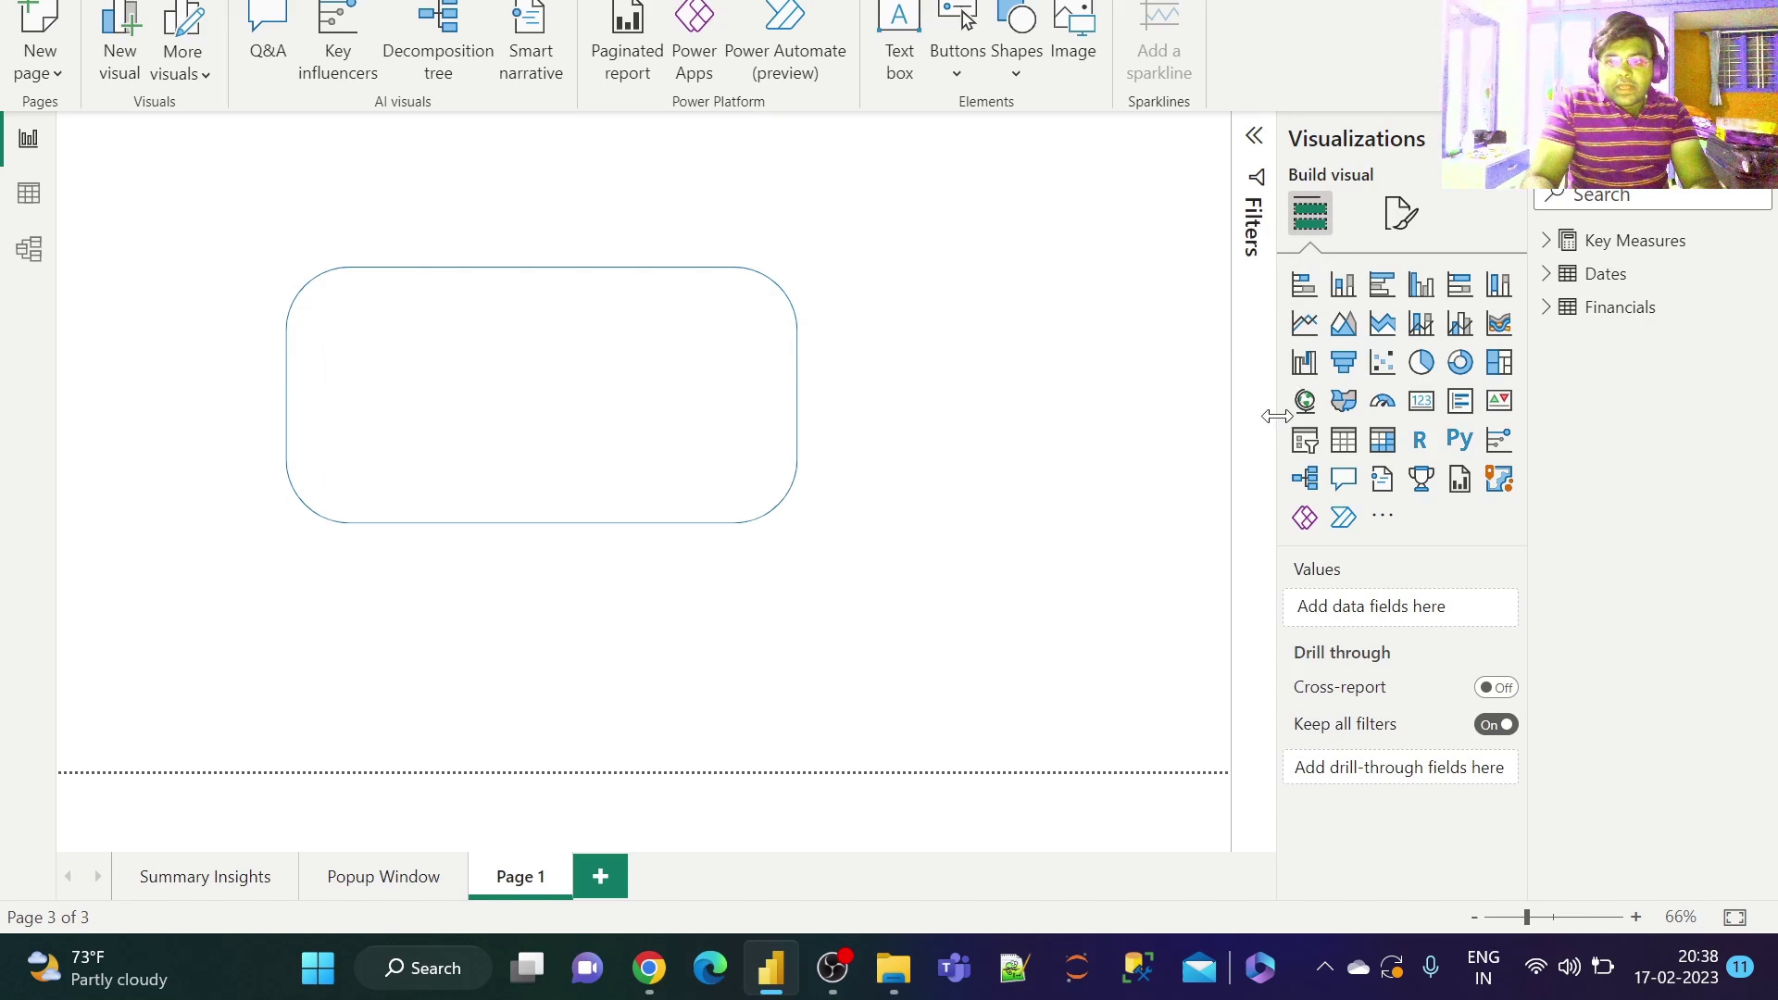
Step: Drag a new empty card into the rounded rectangle and open Country Filters from Key Measures
click(1424, 407)
drag(325, 215, 531, 339)
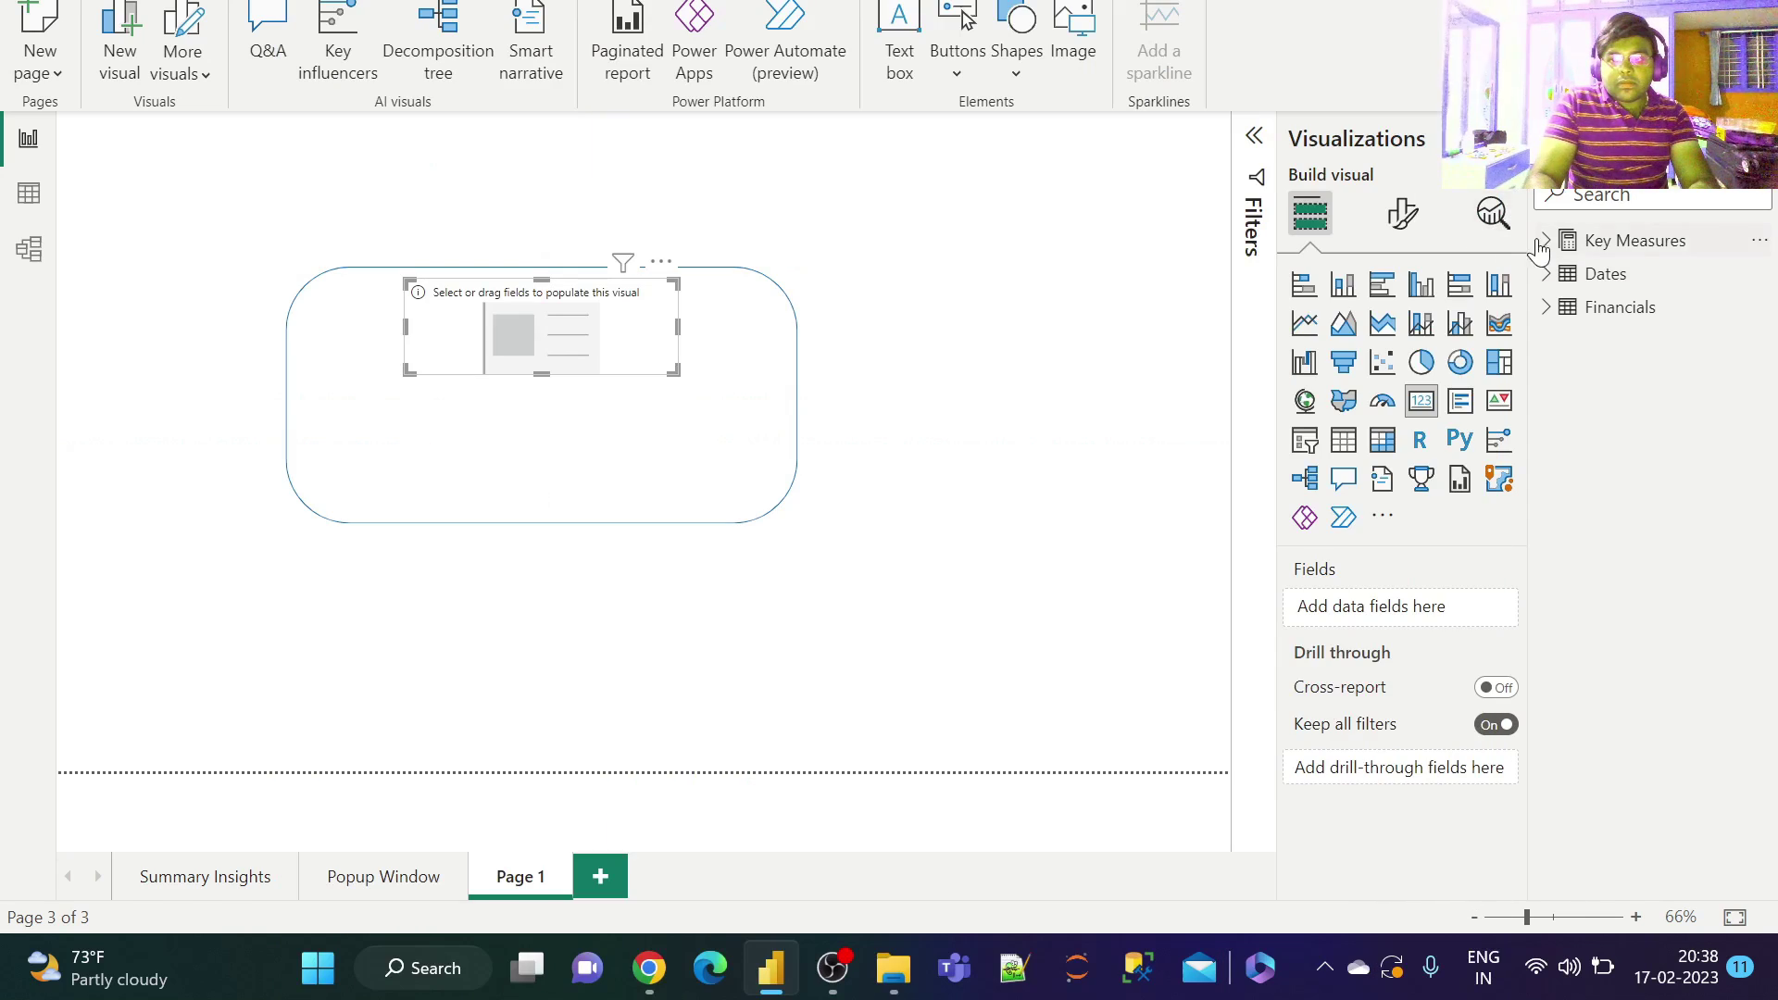
click(1548, 246)
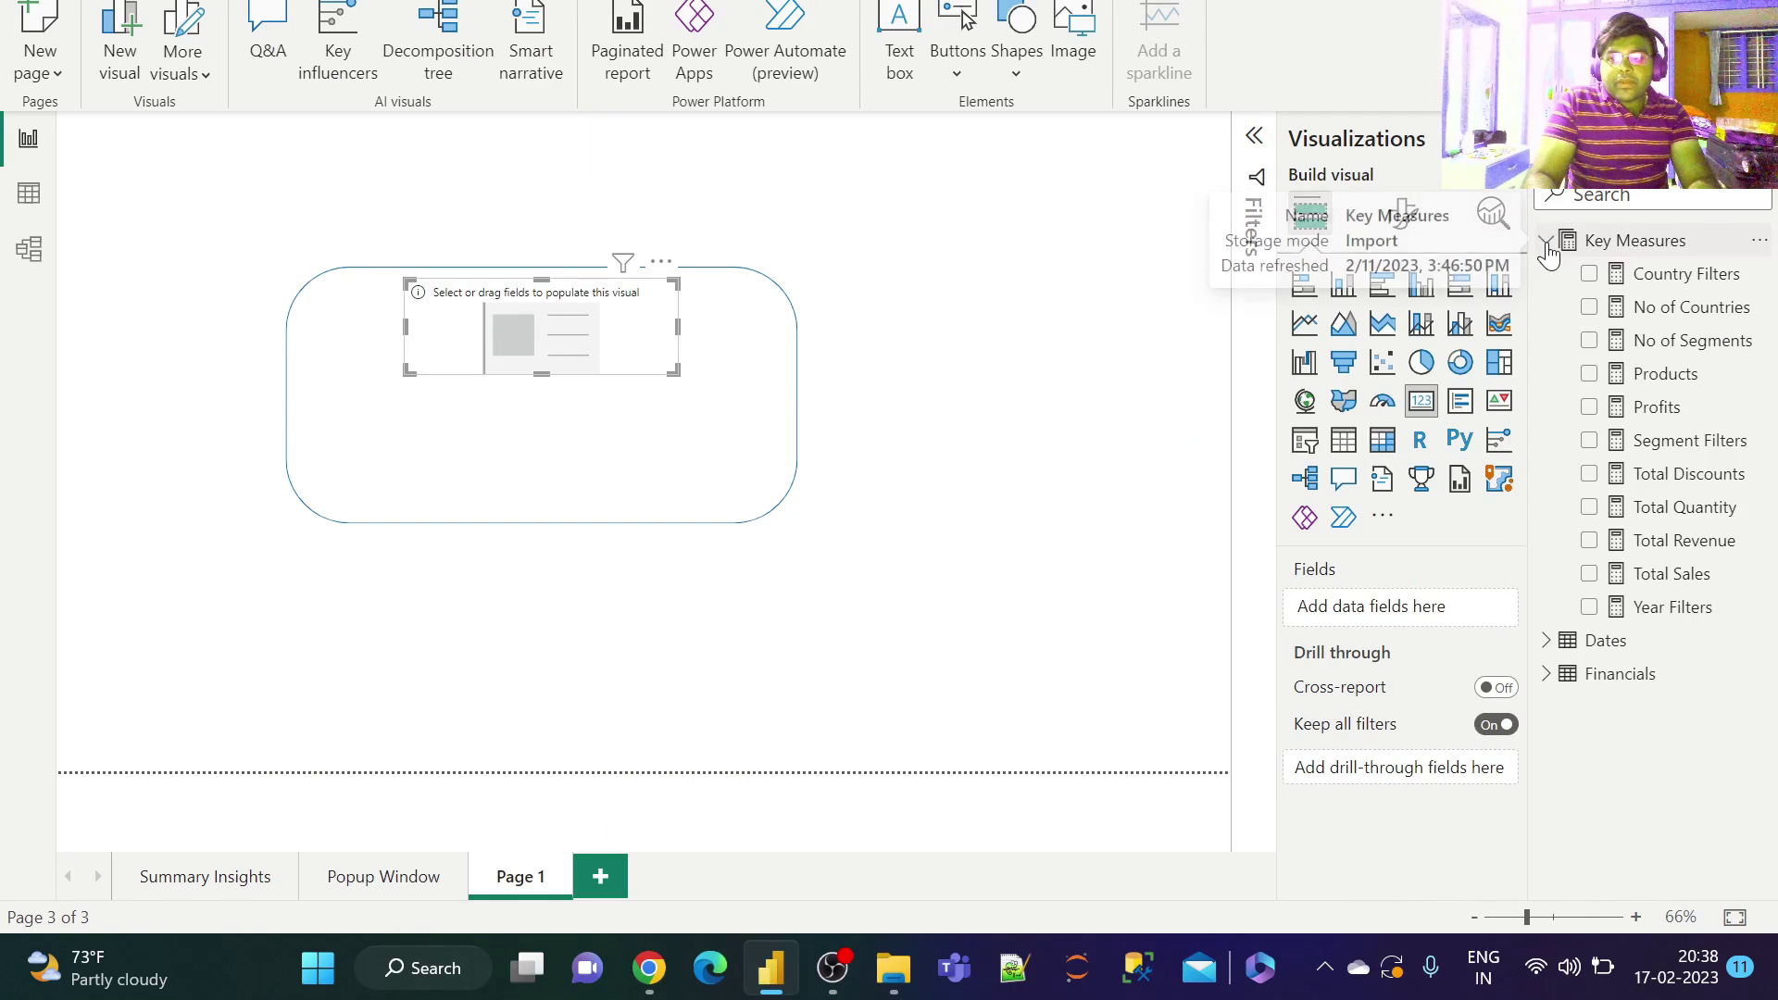
click(1688, 283)
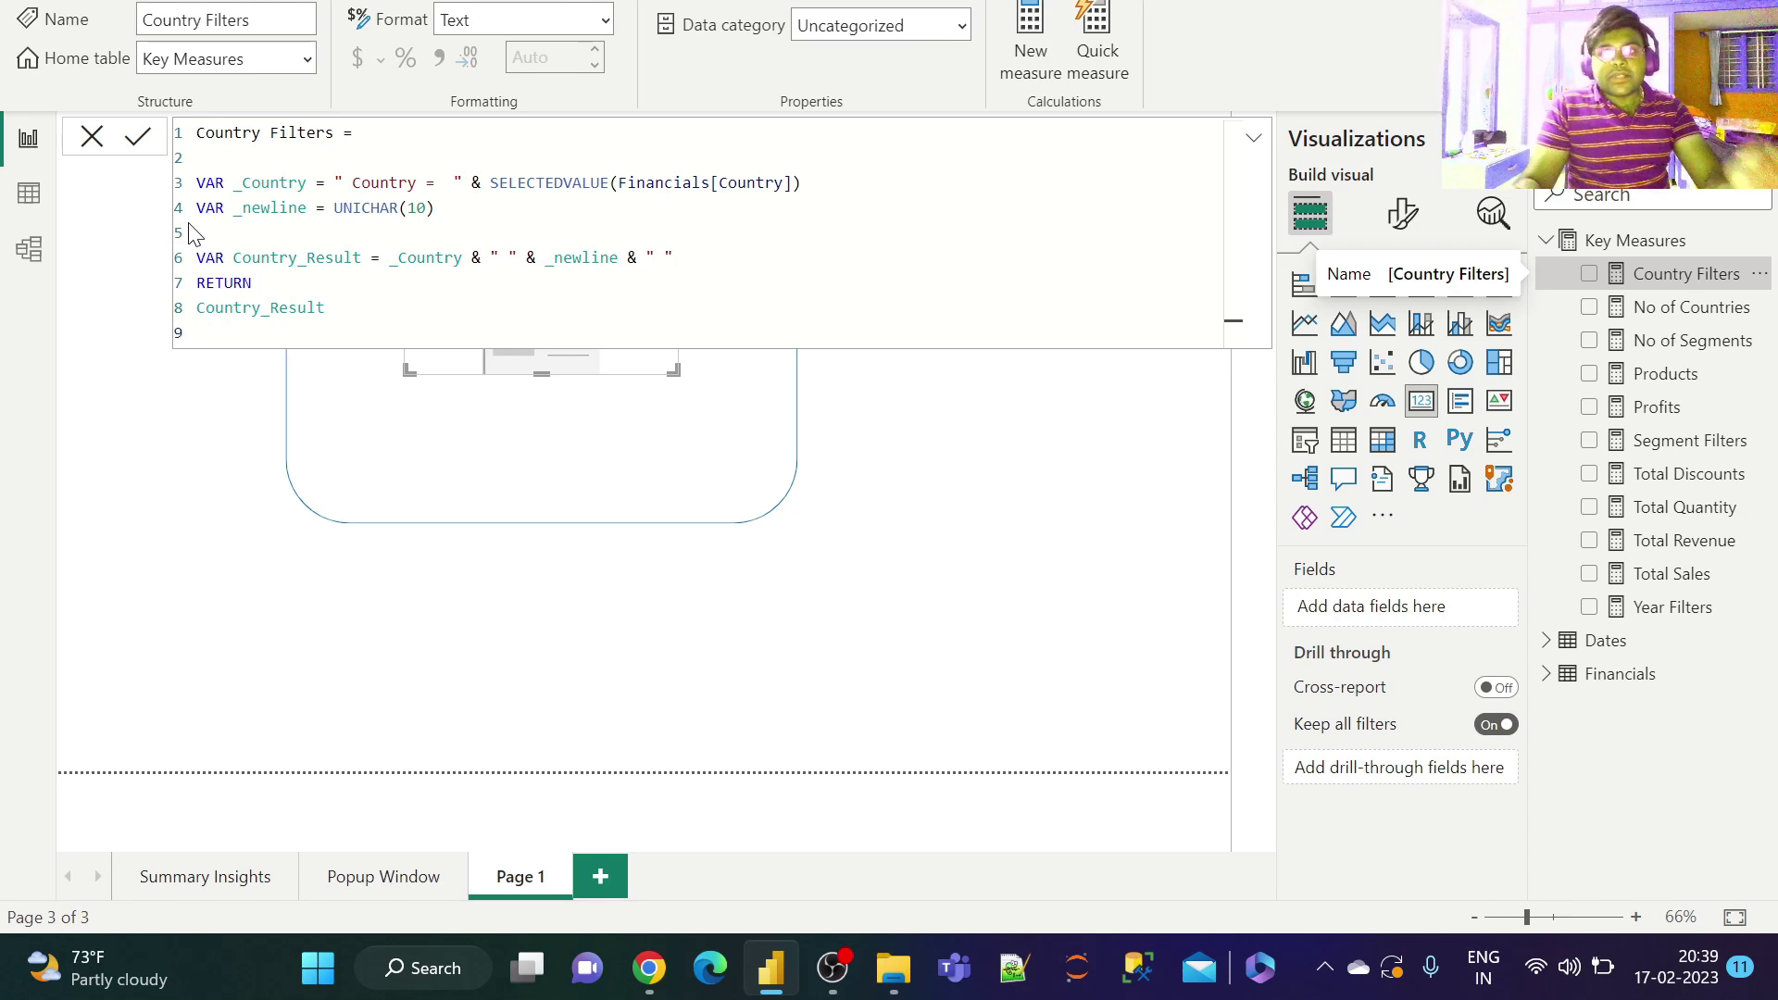
Step: Collapse the Country Filters formula bar back to a single line
click(1253, 148)
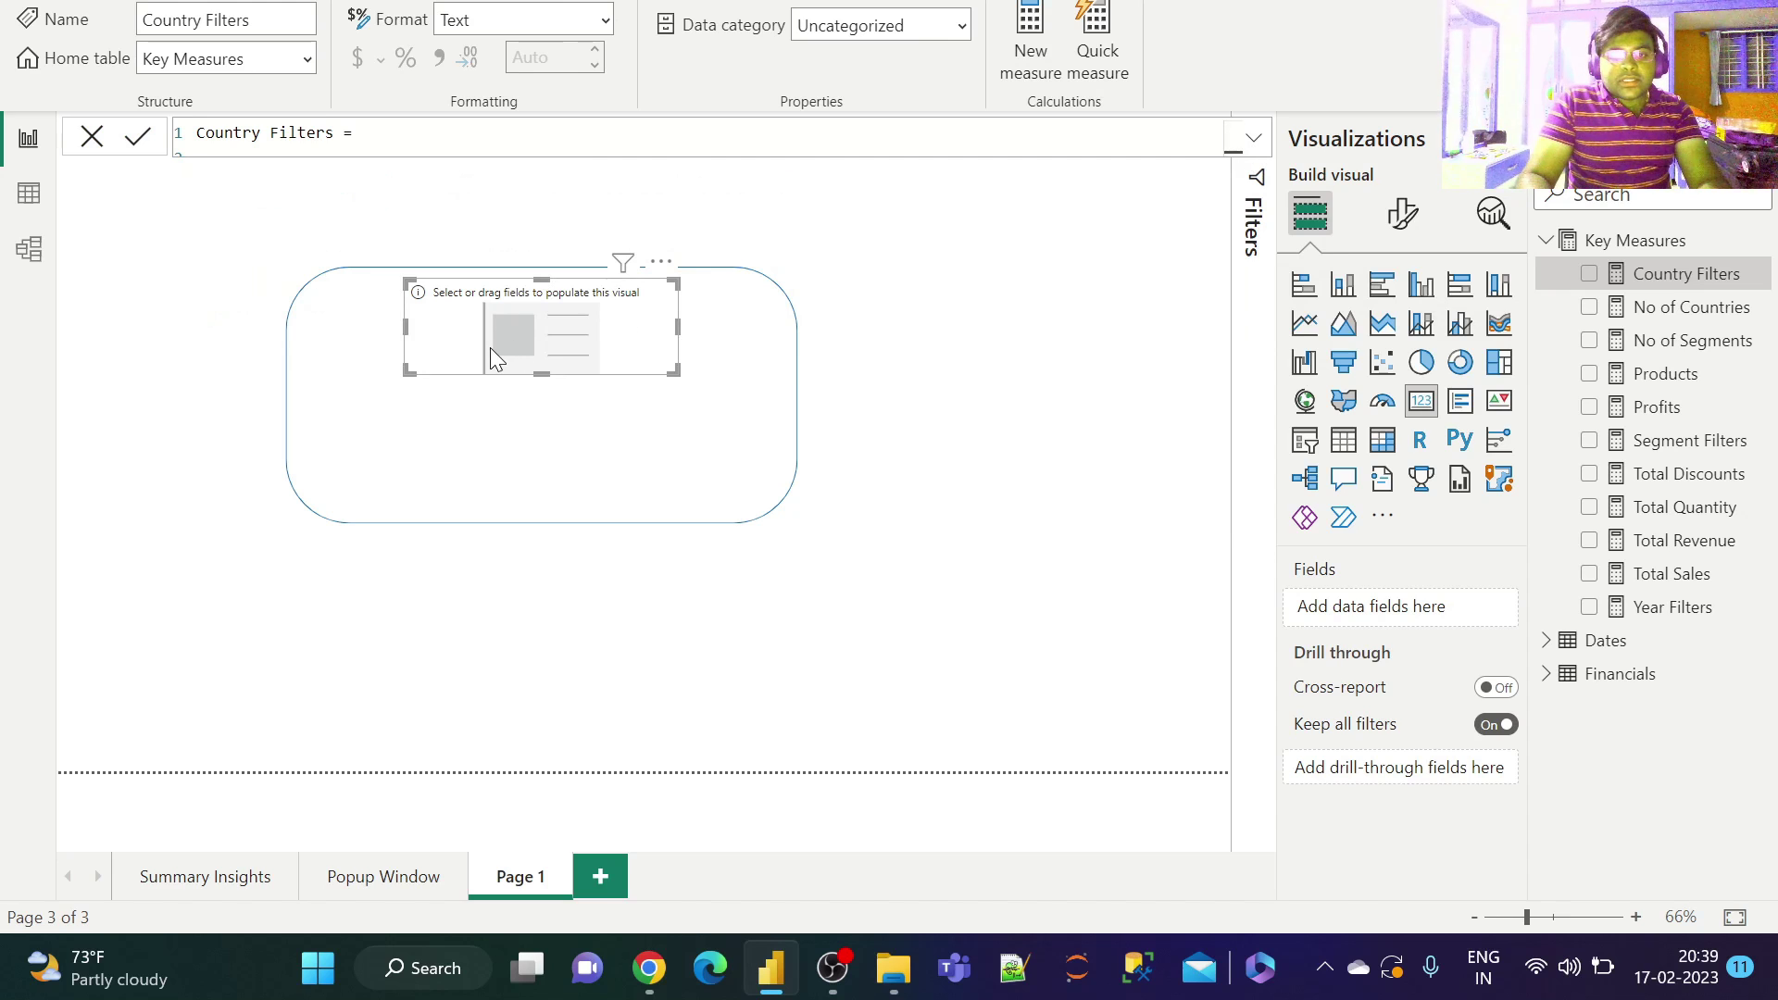
Step: Put Country Filters in the card, hide its category label, and style the value blue Segoe UI Semibold 20
drag(1678, 274, 1369, 607)
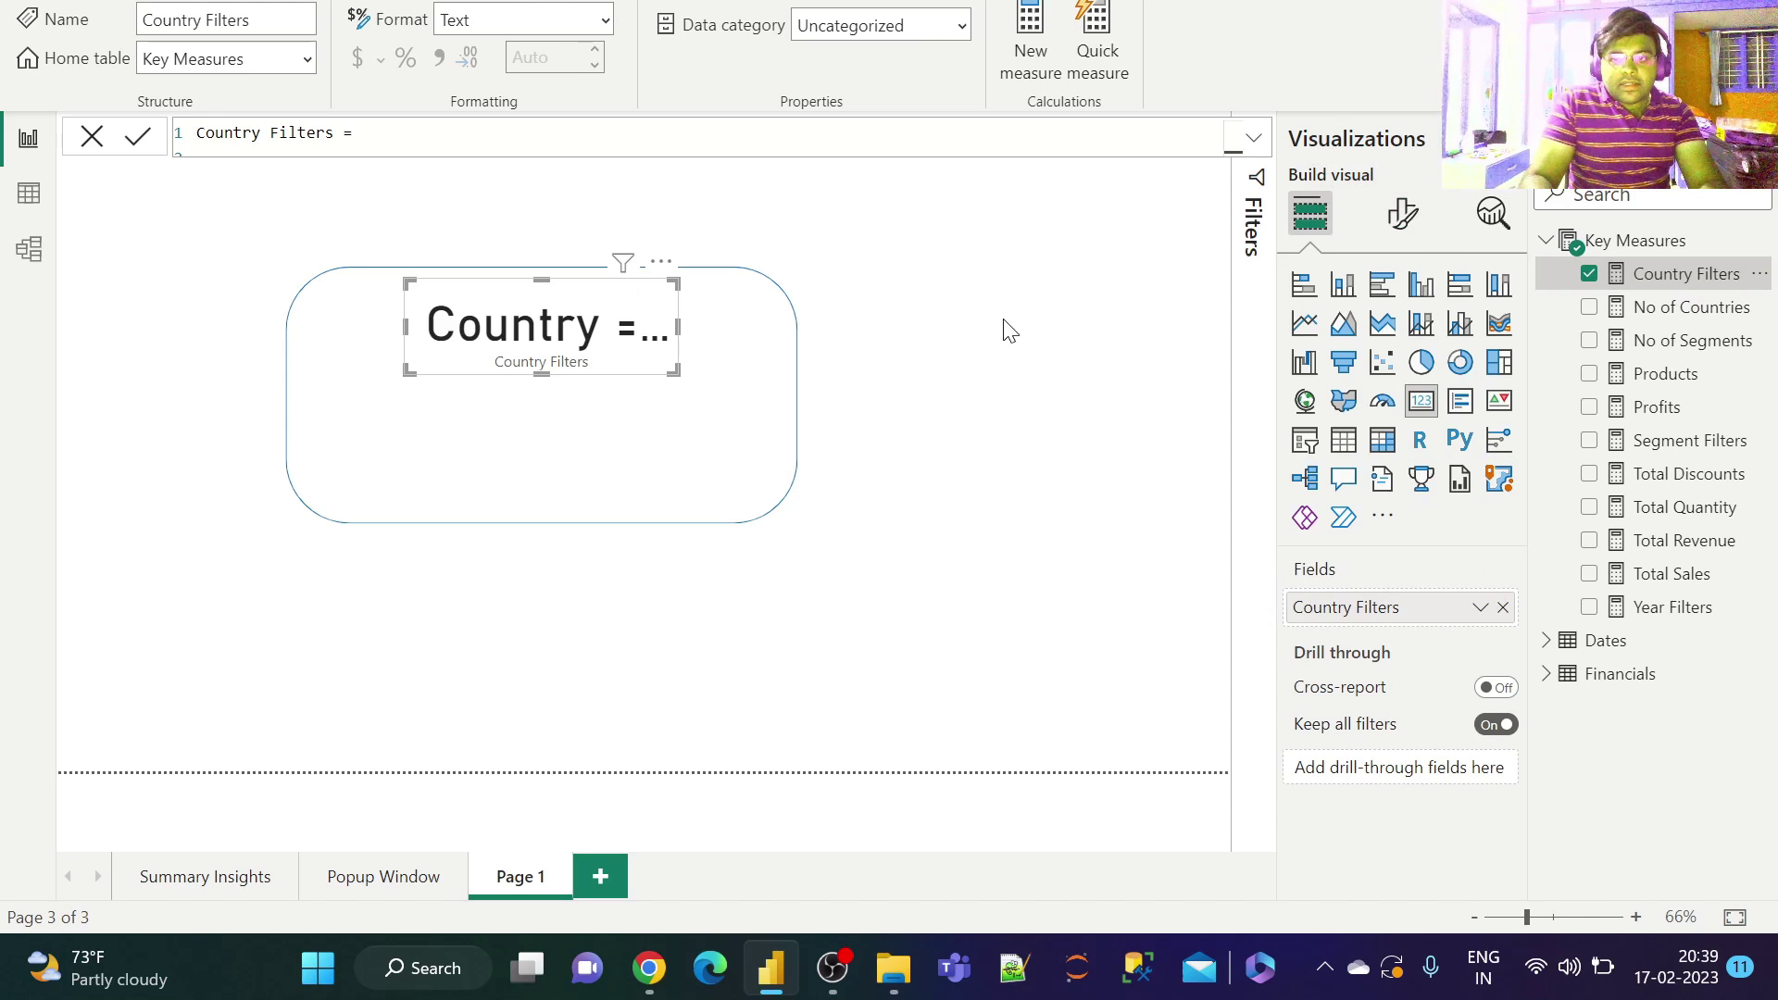
click(1401, 214)
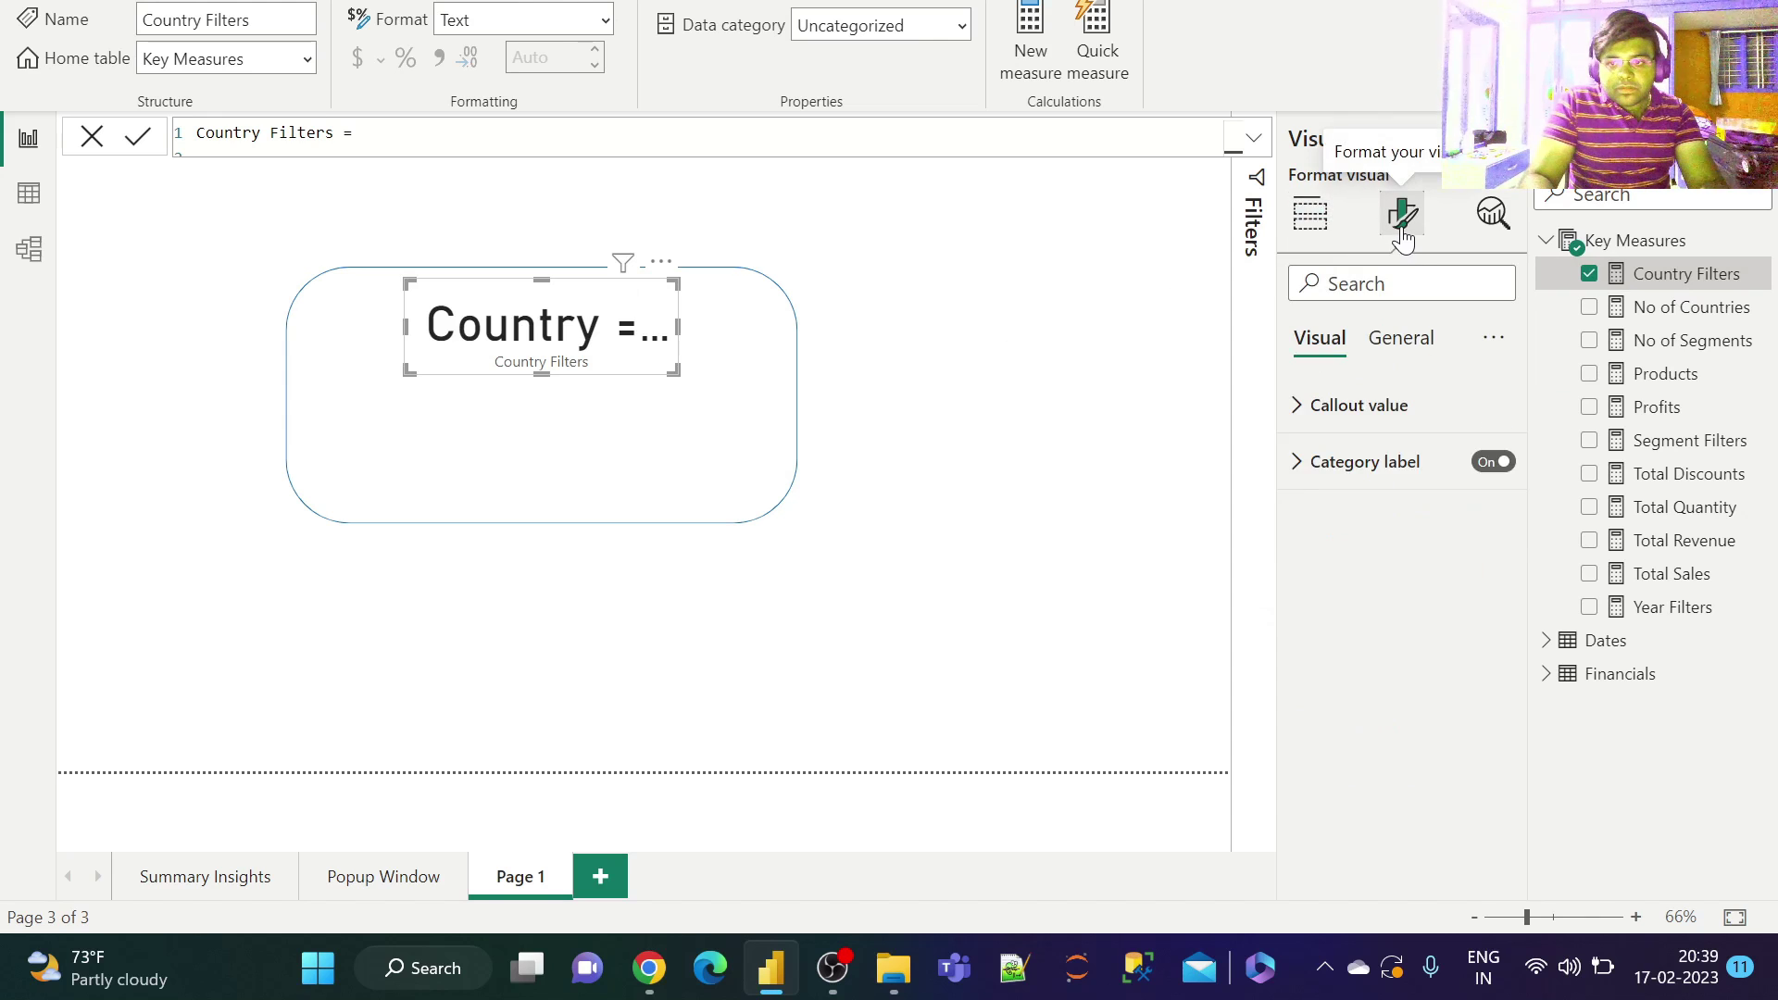
click(1488, 463)
click(1397, 424)
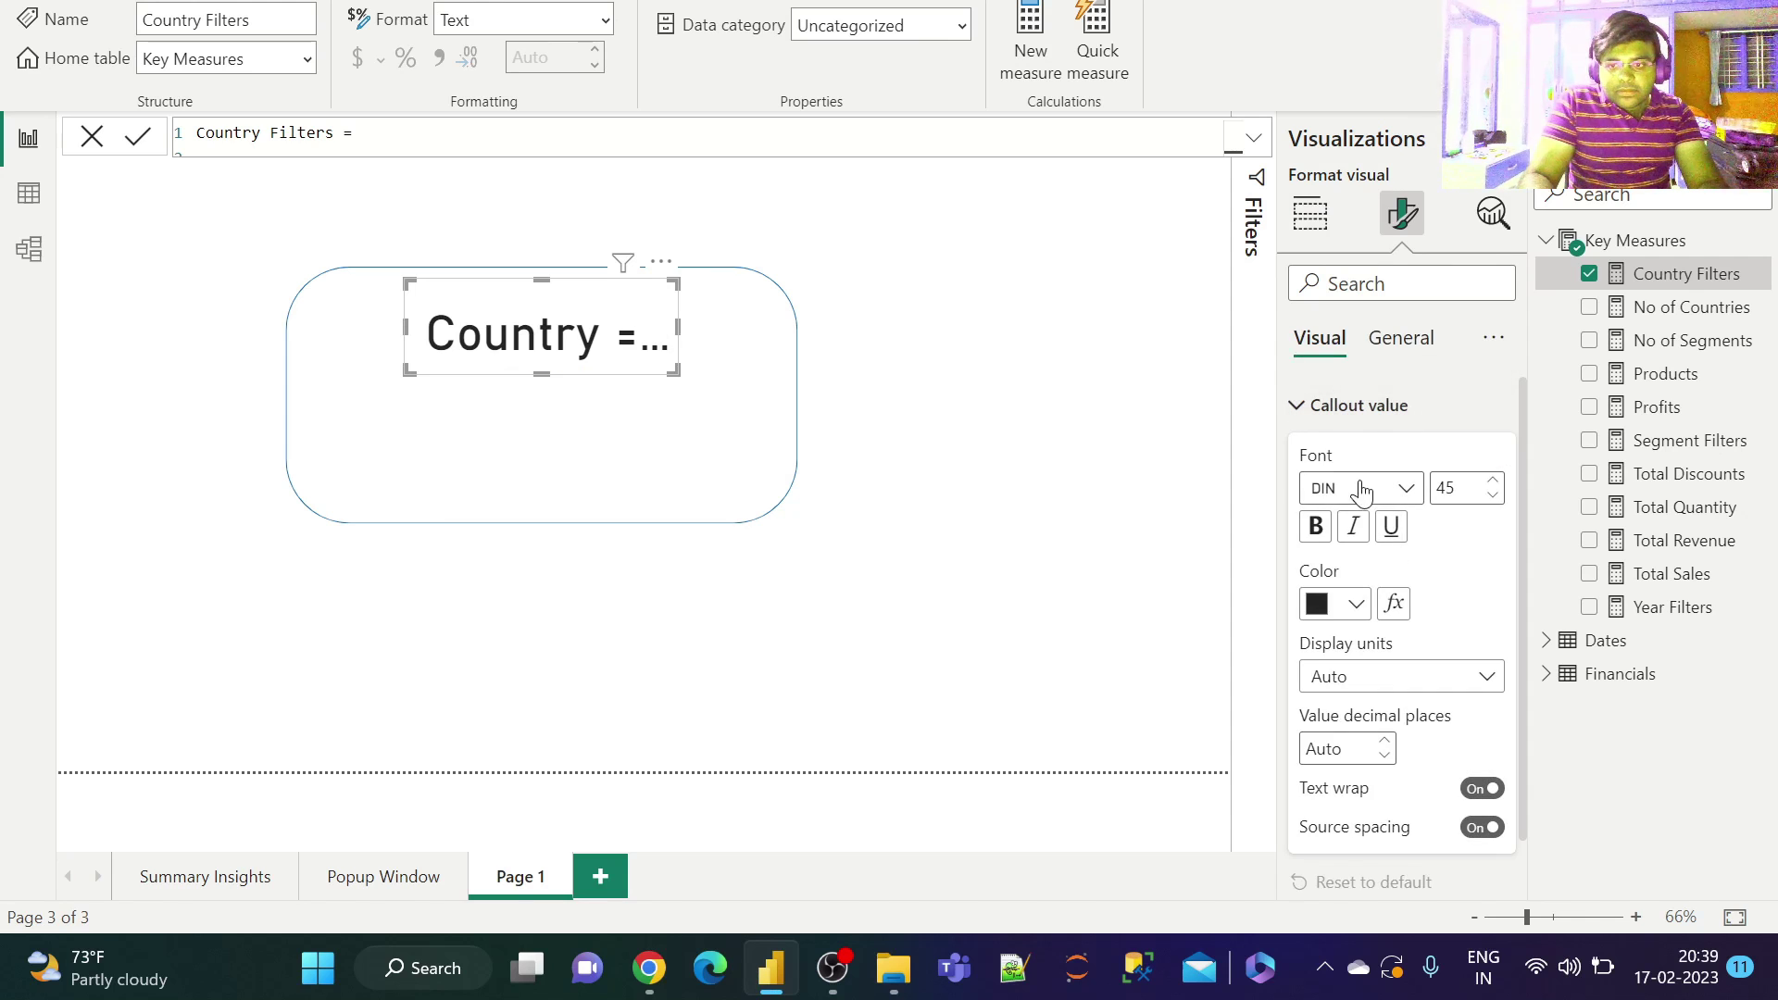
click(1366, 490)
scroll(1352, 436, down, 4)
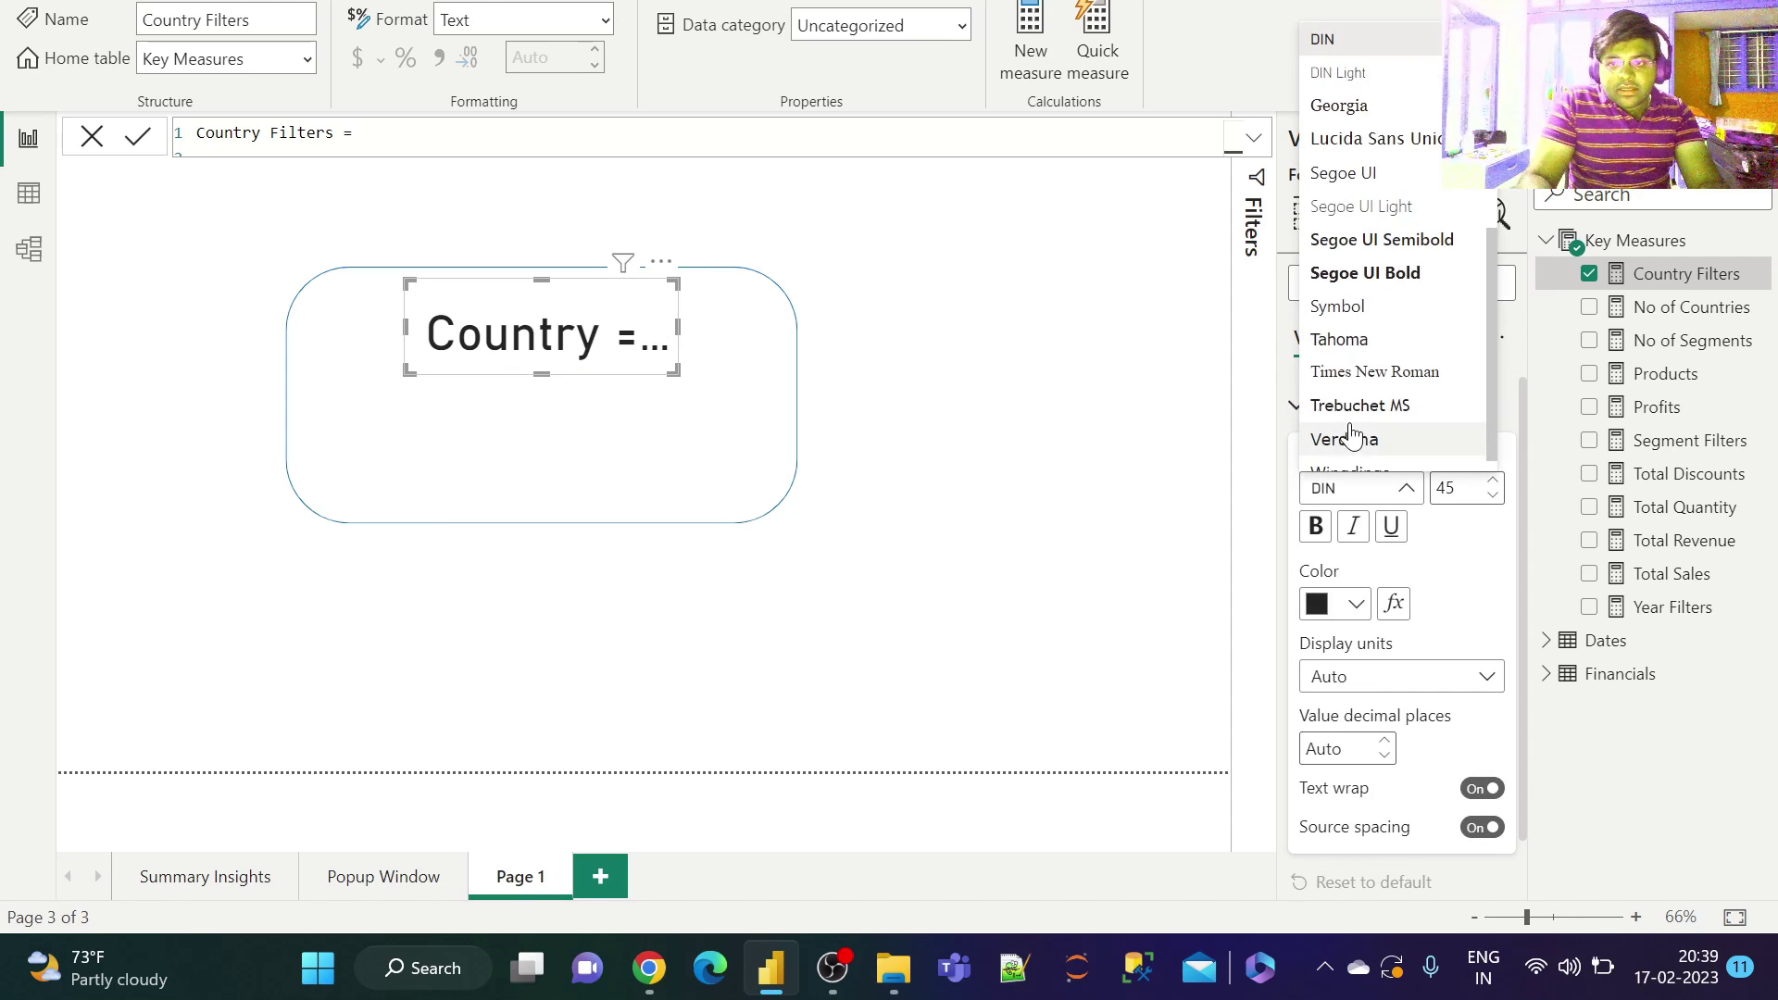
click(1389, 243)
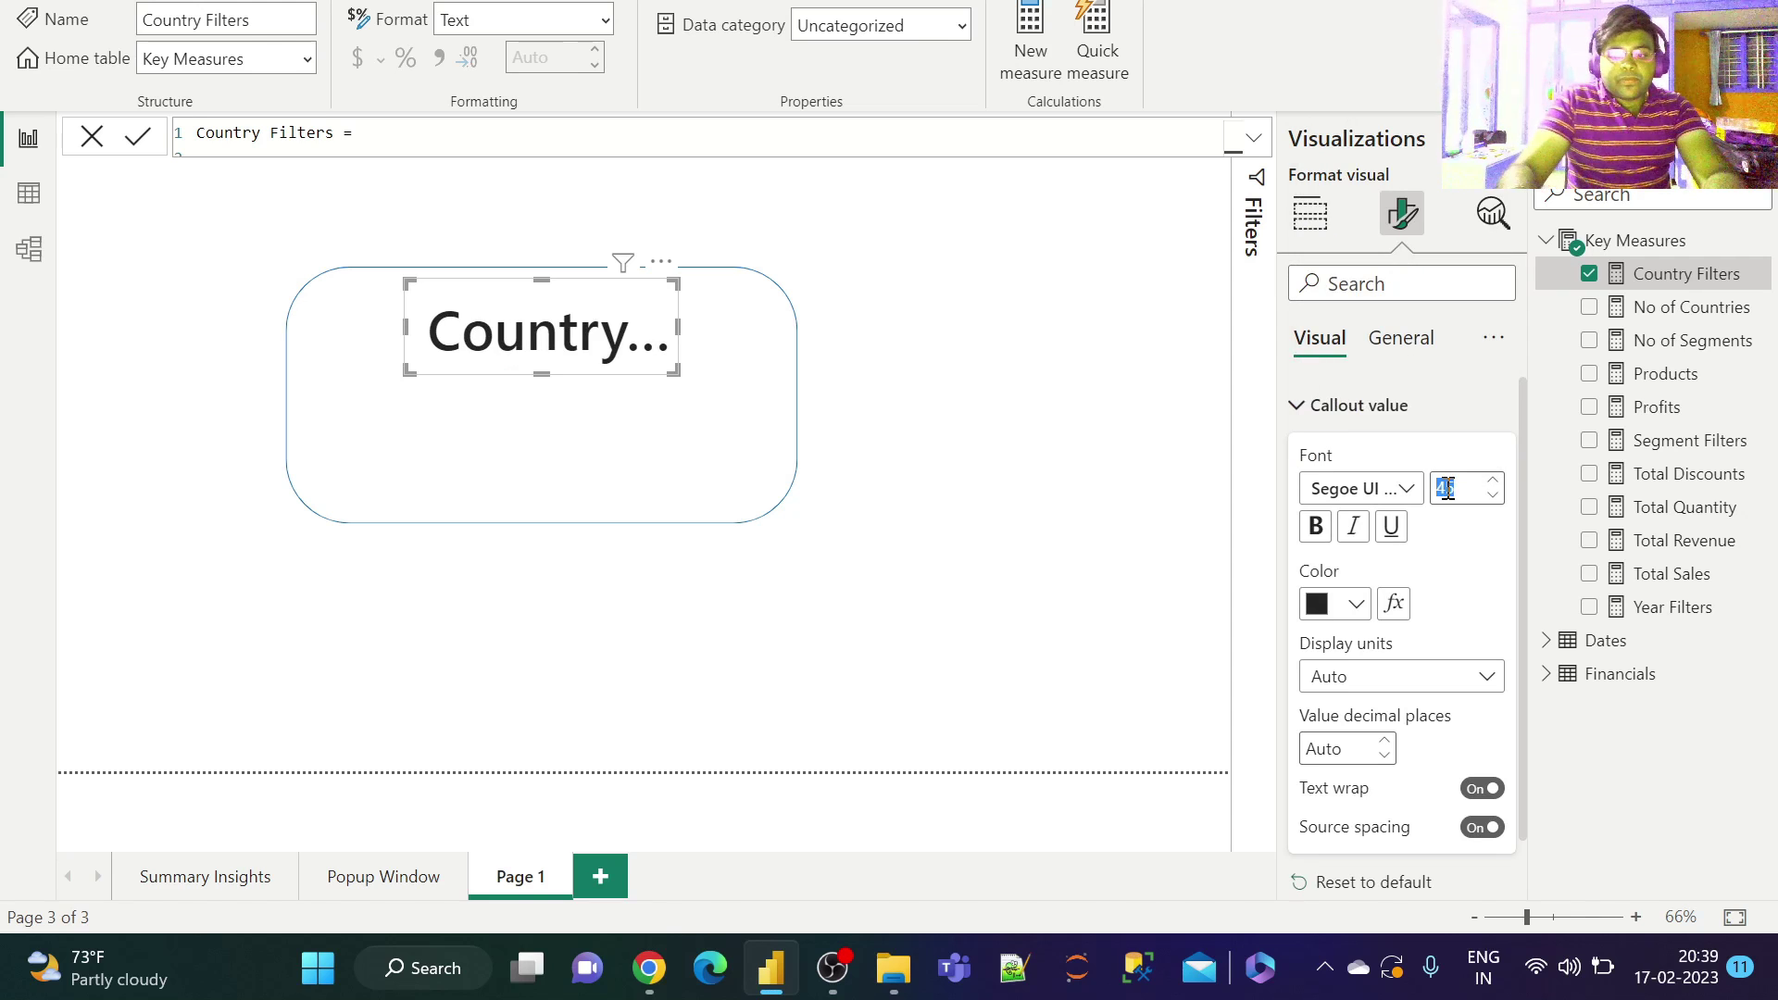
text(15)
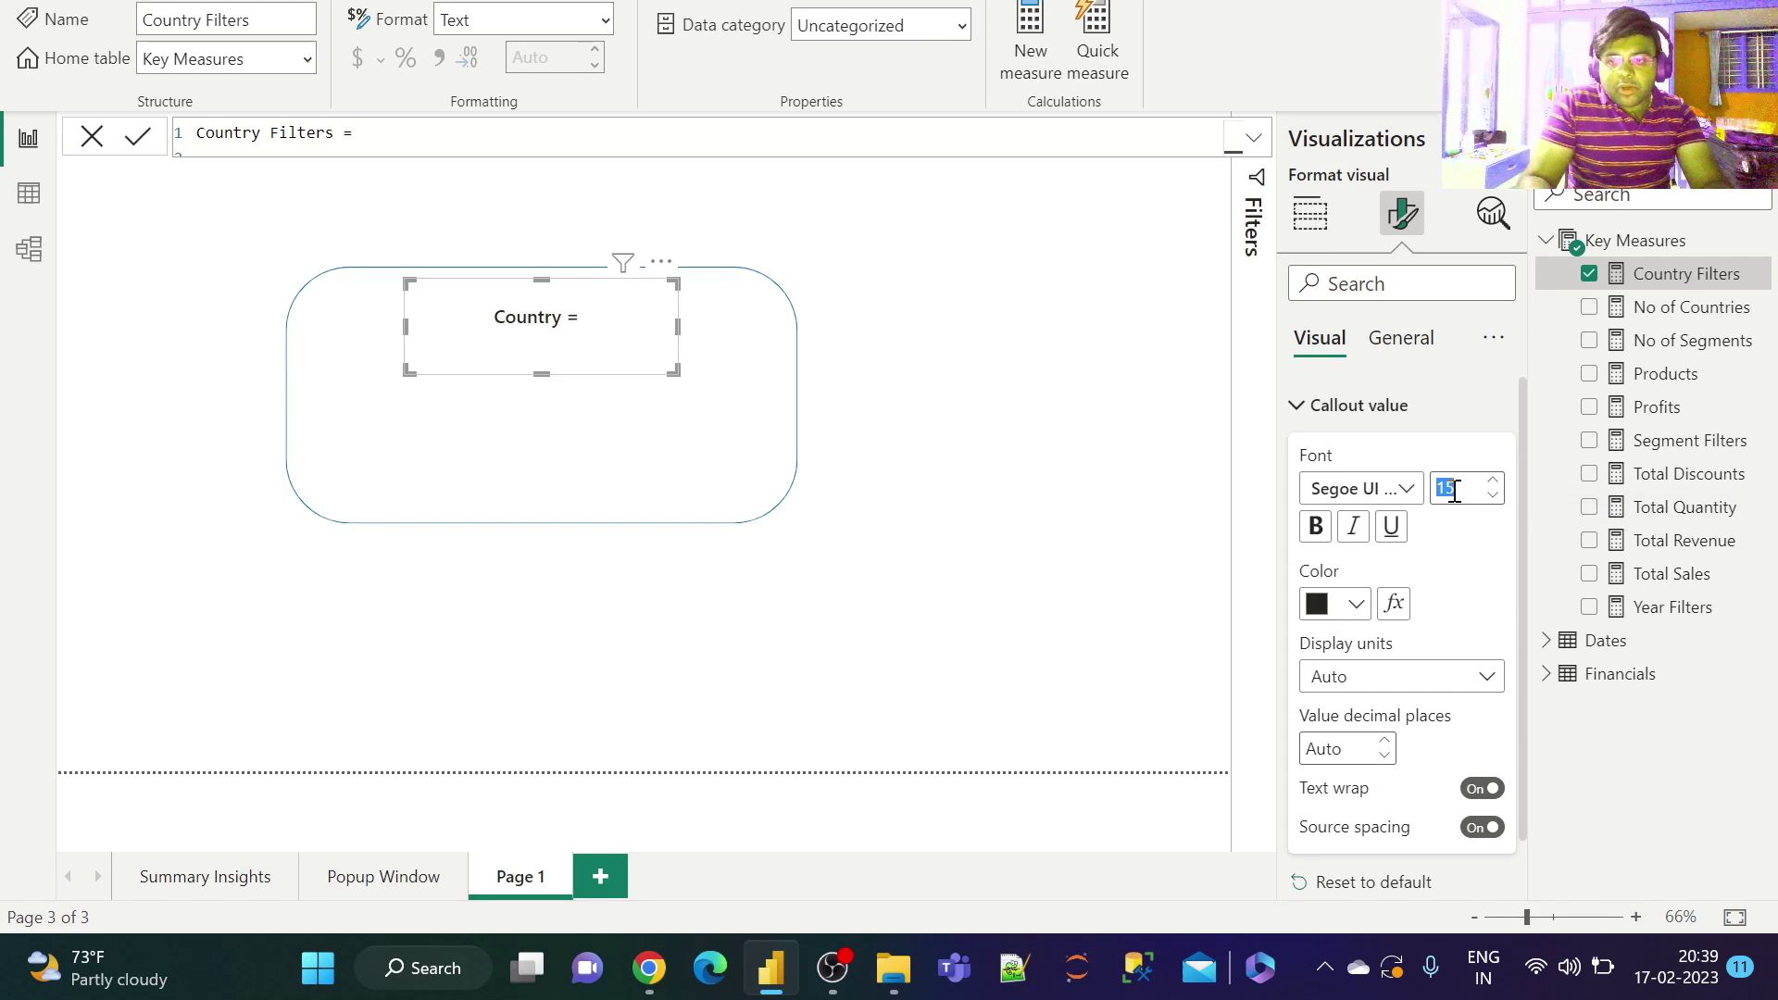
text(20)
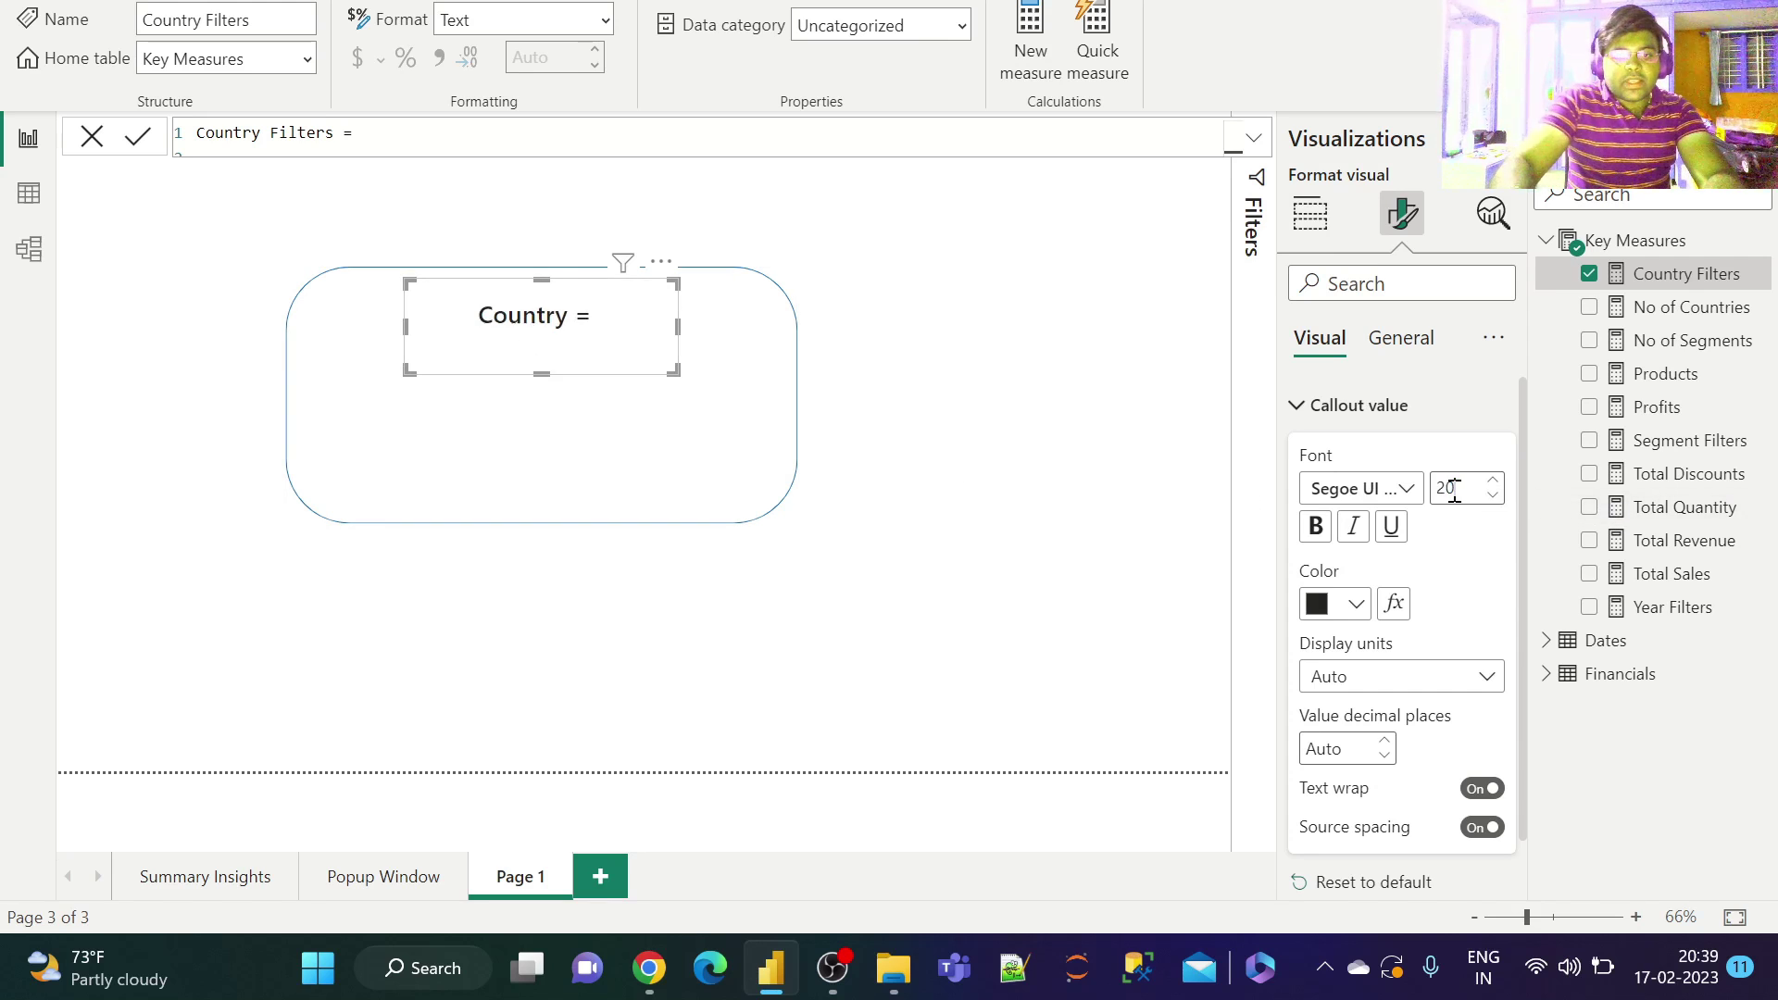
click(1356, 604)
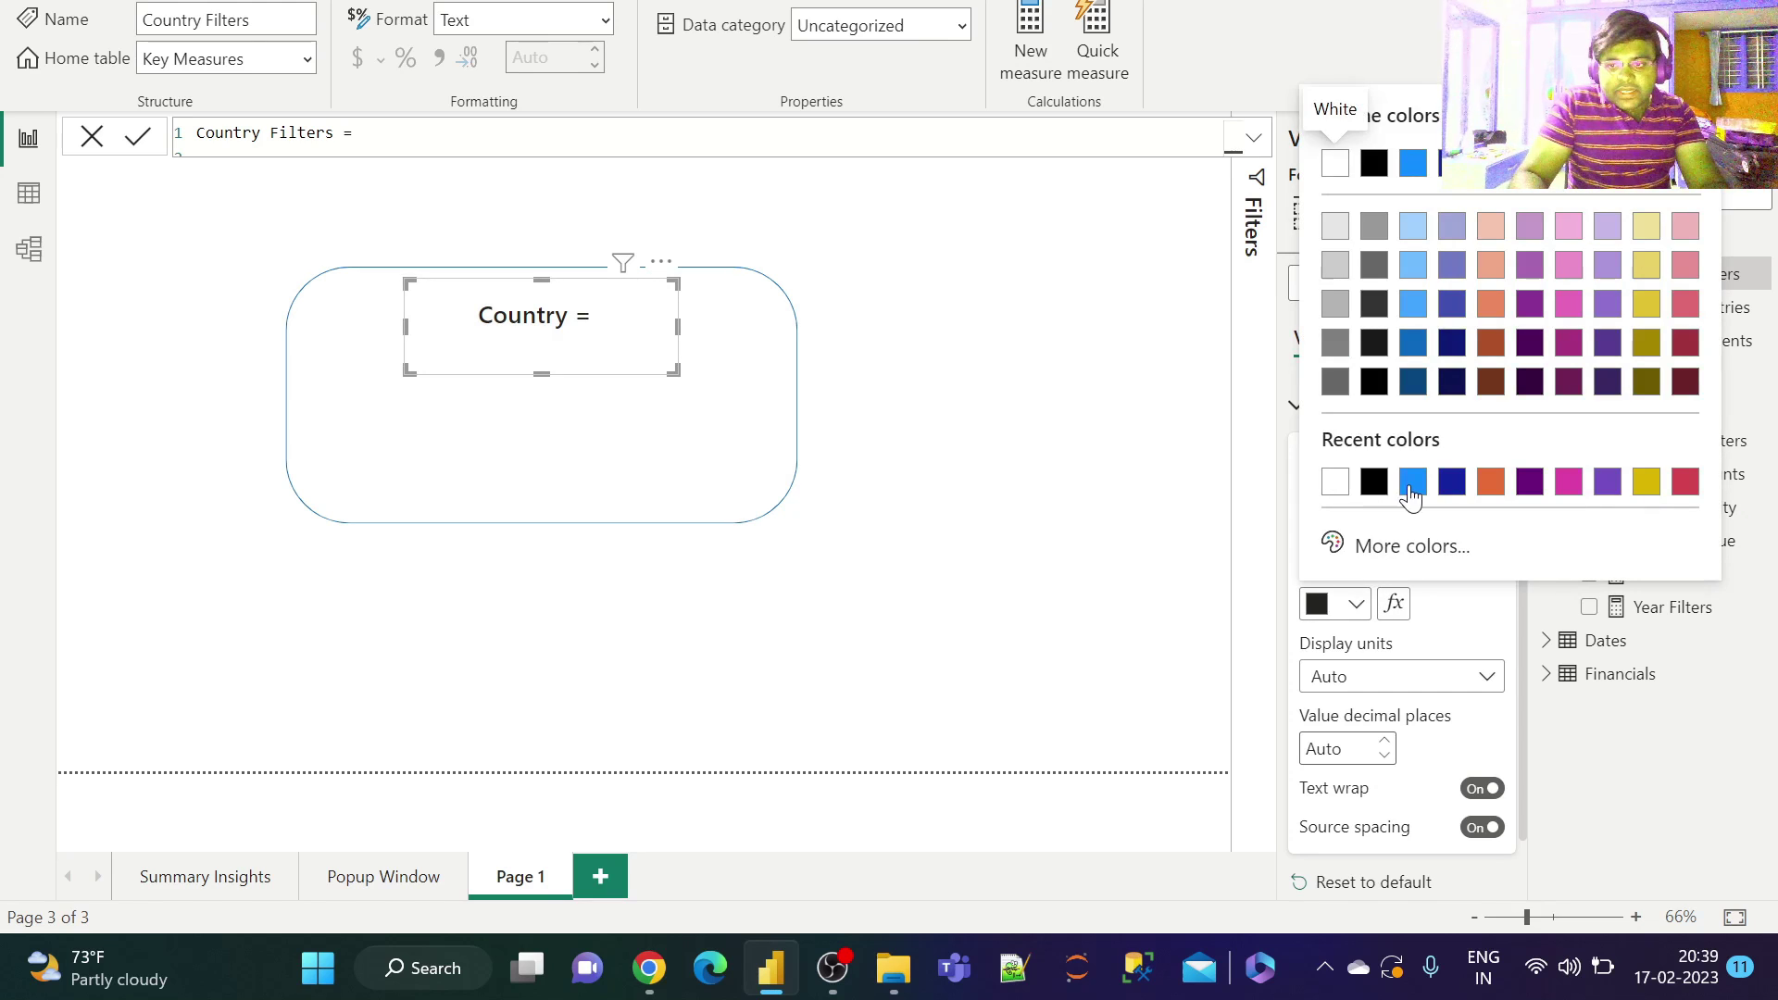
click(1413, 342)
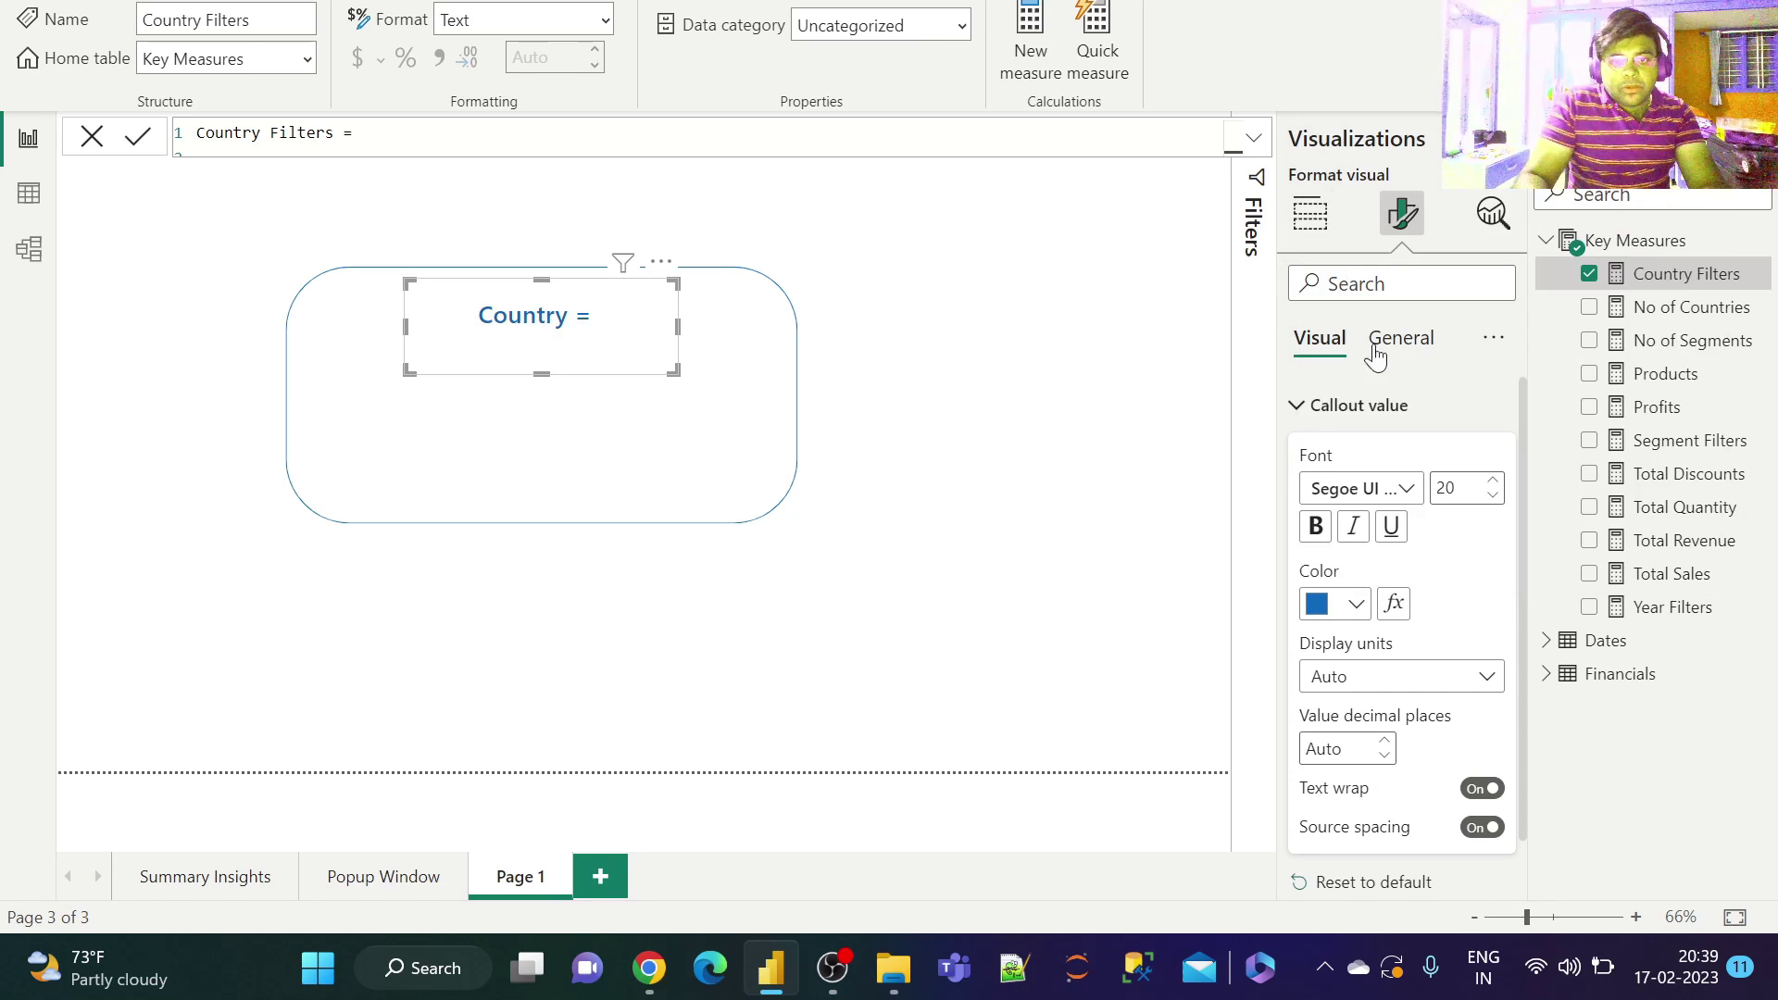
Step: Move the card near the rounded box's top, making it shorter and wider
drag(628, 322, 597, 342)
drag(514, 393, 517, 363)
drag(651, 333, 750, 329)
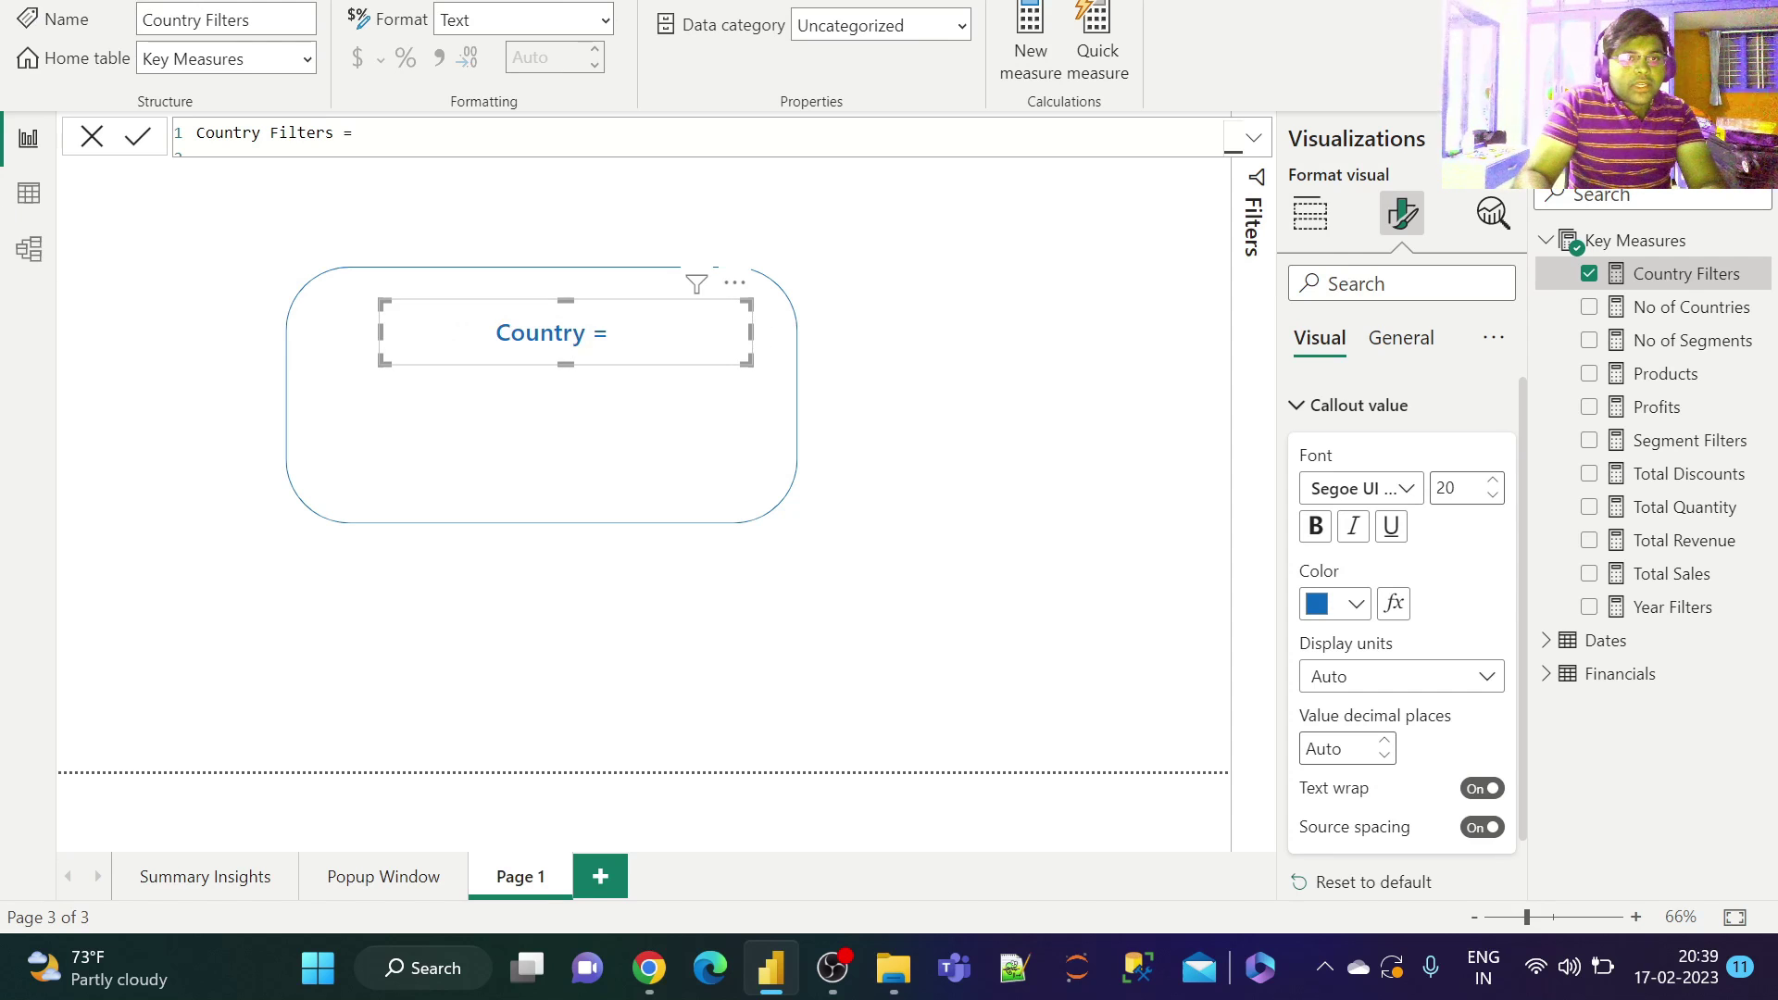
Step: Paste a copy of the Country card below it and switch its field to Segment Filters
click(65, 0)
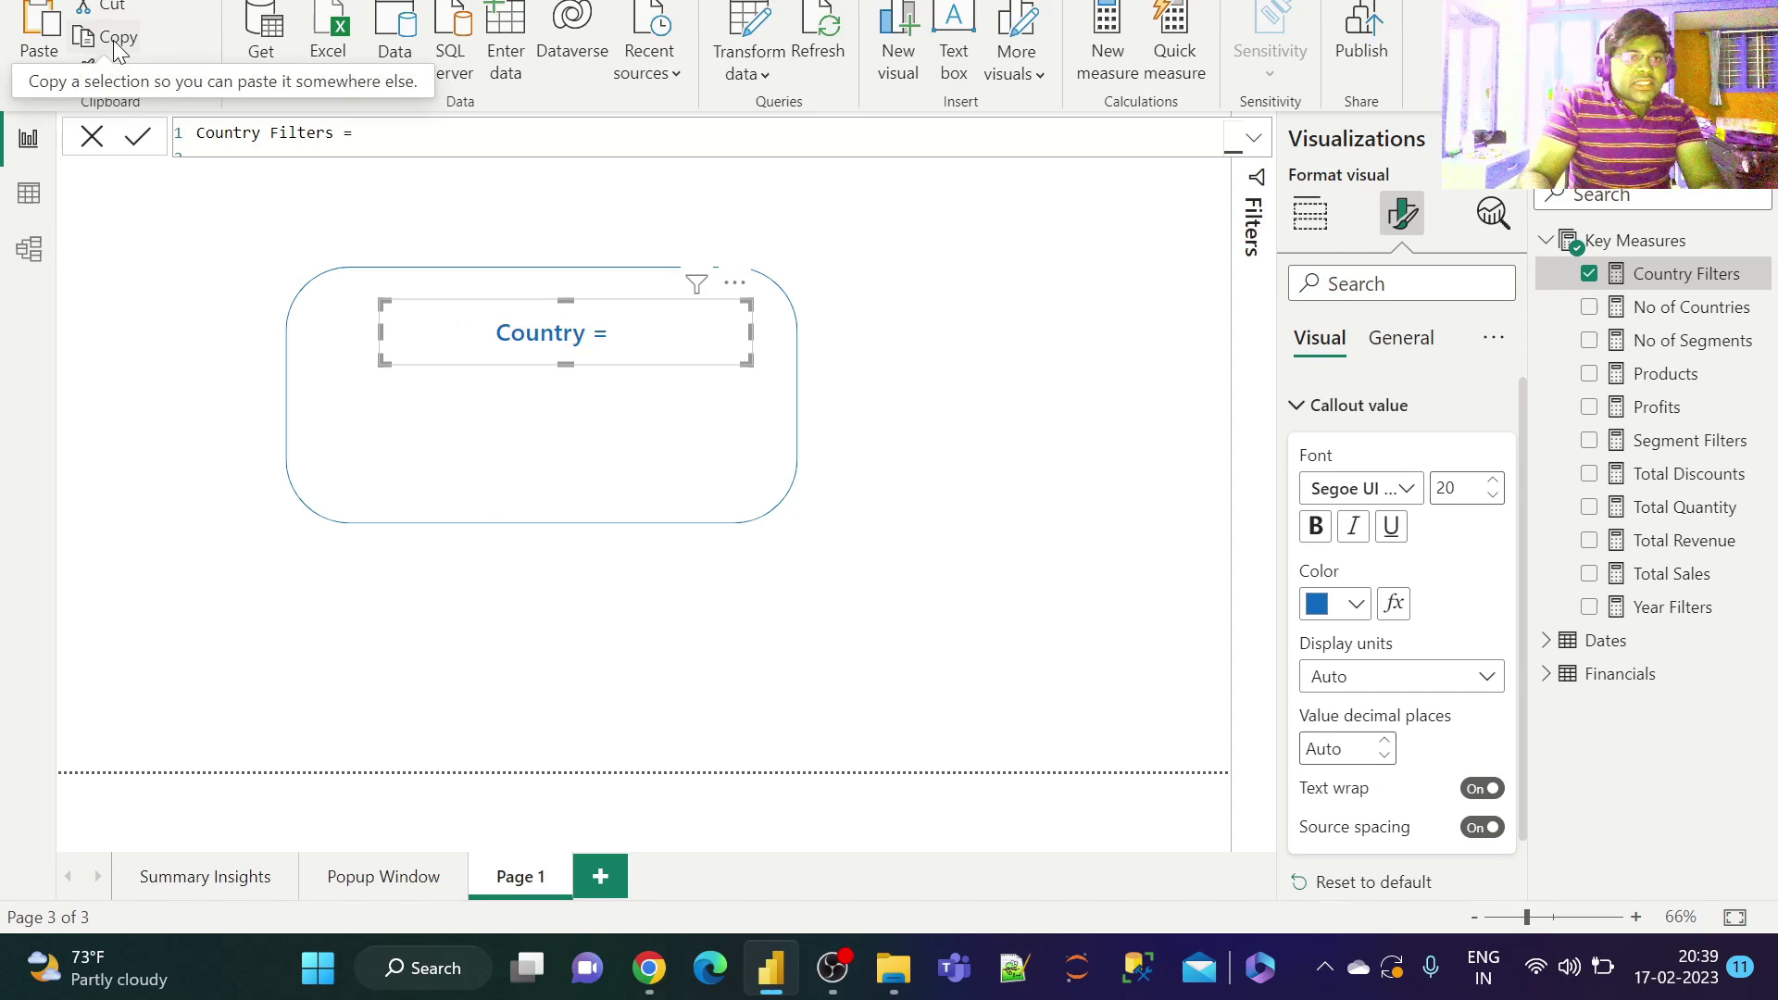
click(43, 27)
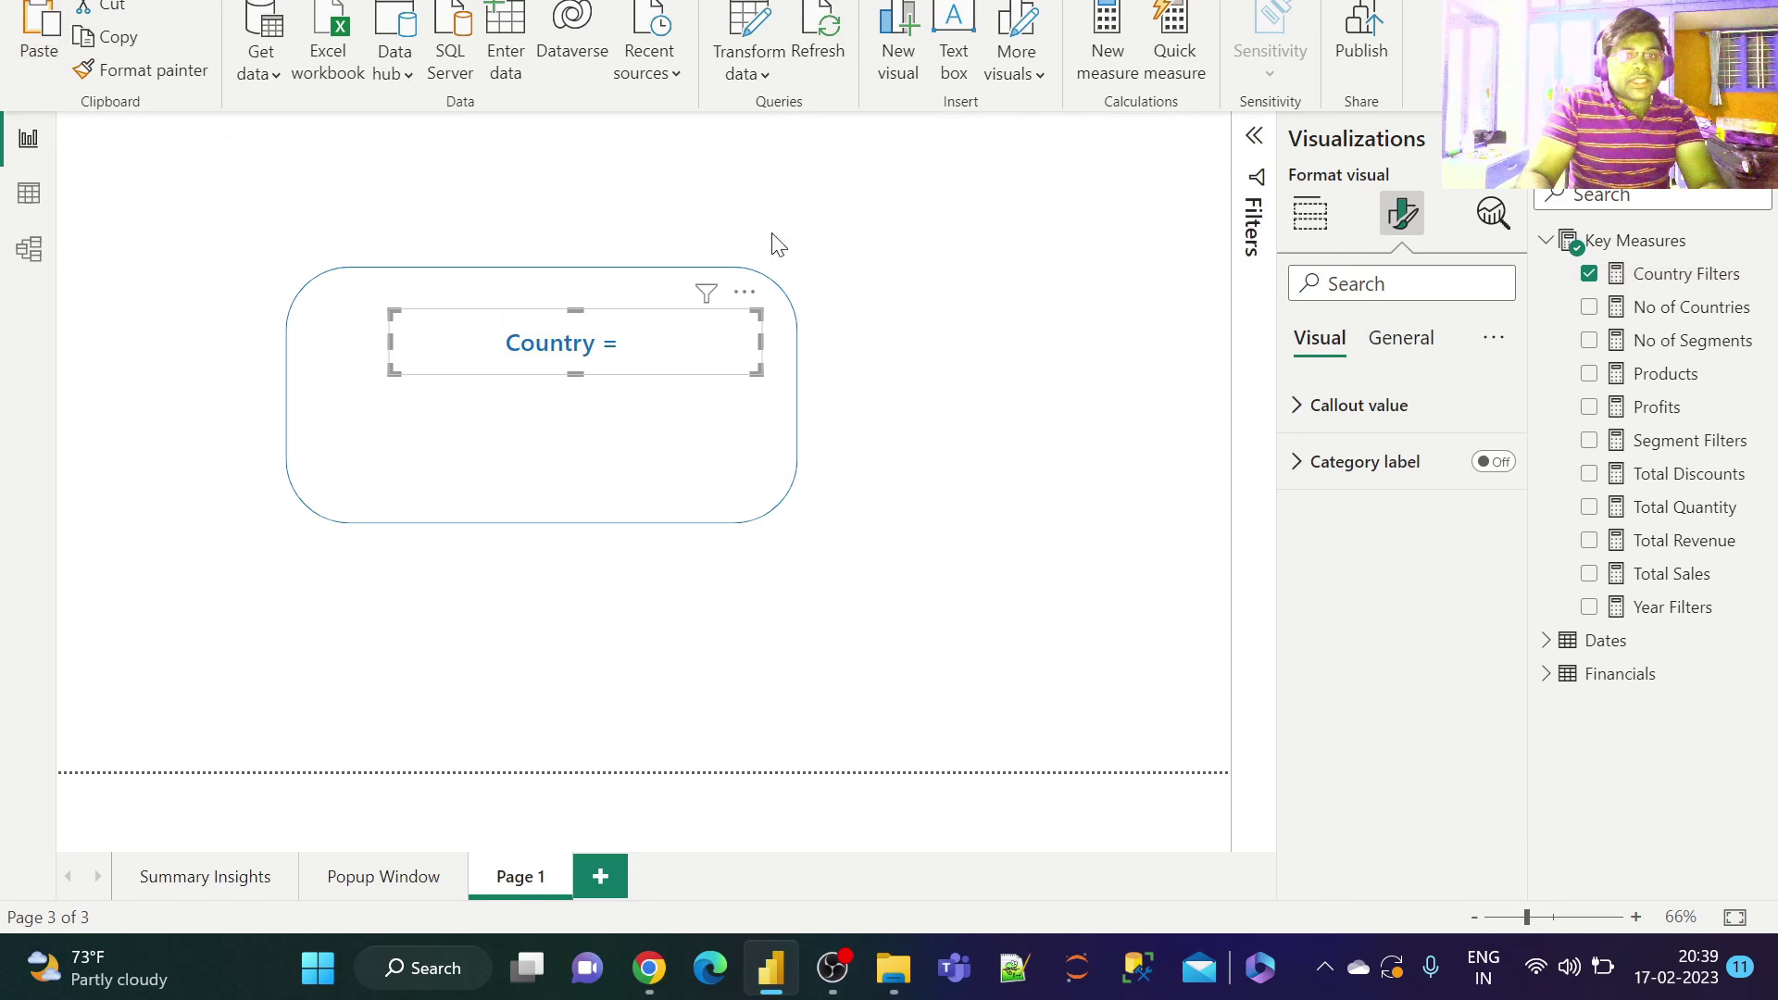
drag(746, 296, 734, 357)
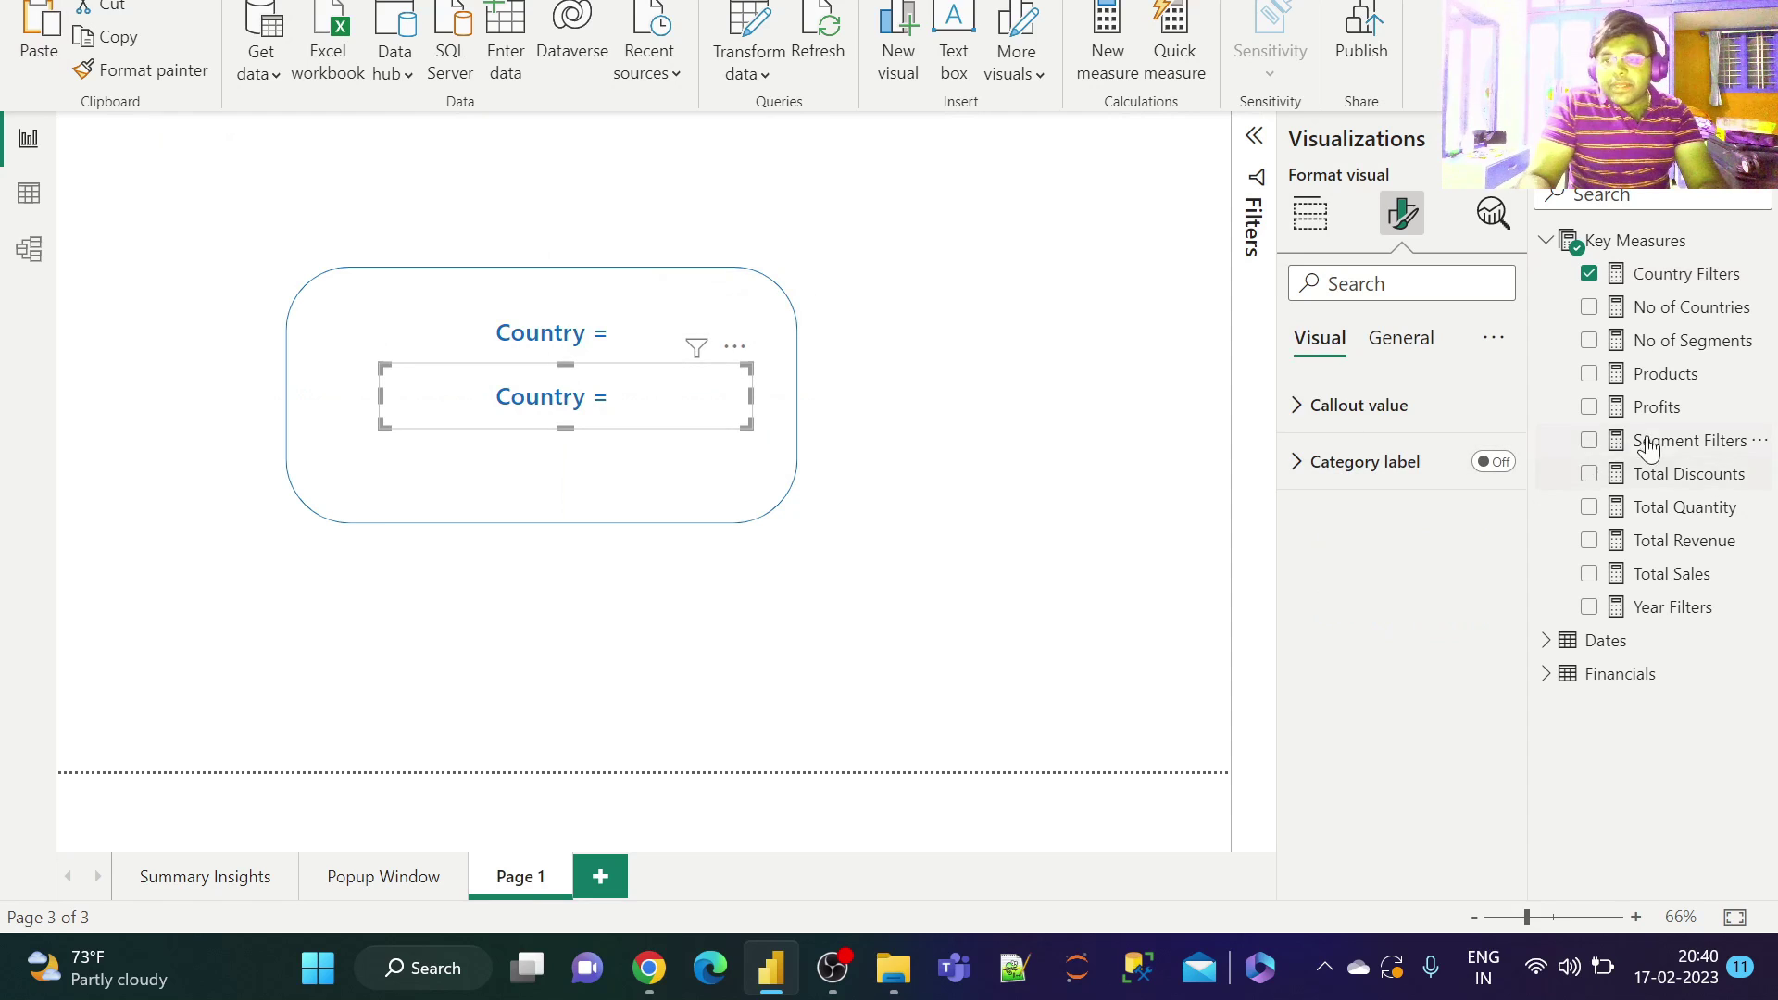
click(1311, 216)
drag(1700, 454, 1371, 616)
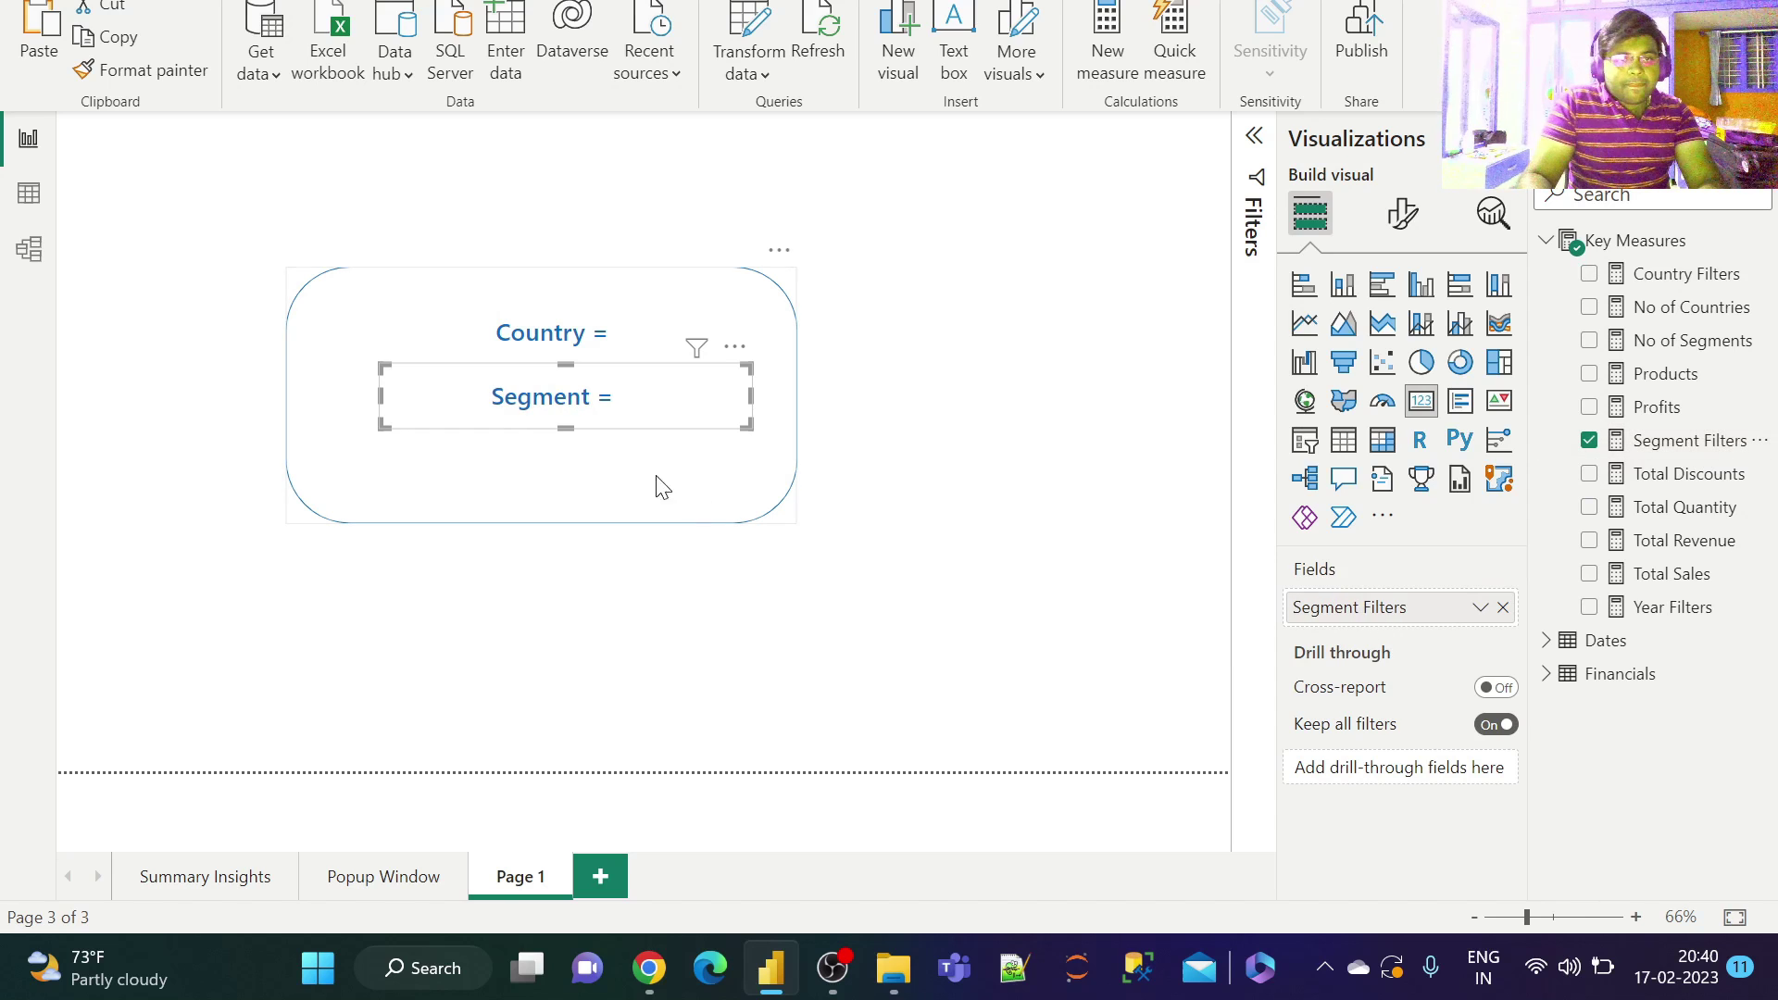
Step: Duplicate the Segment card below it and switch its field to Year Filters
click(116, 41)
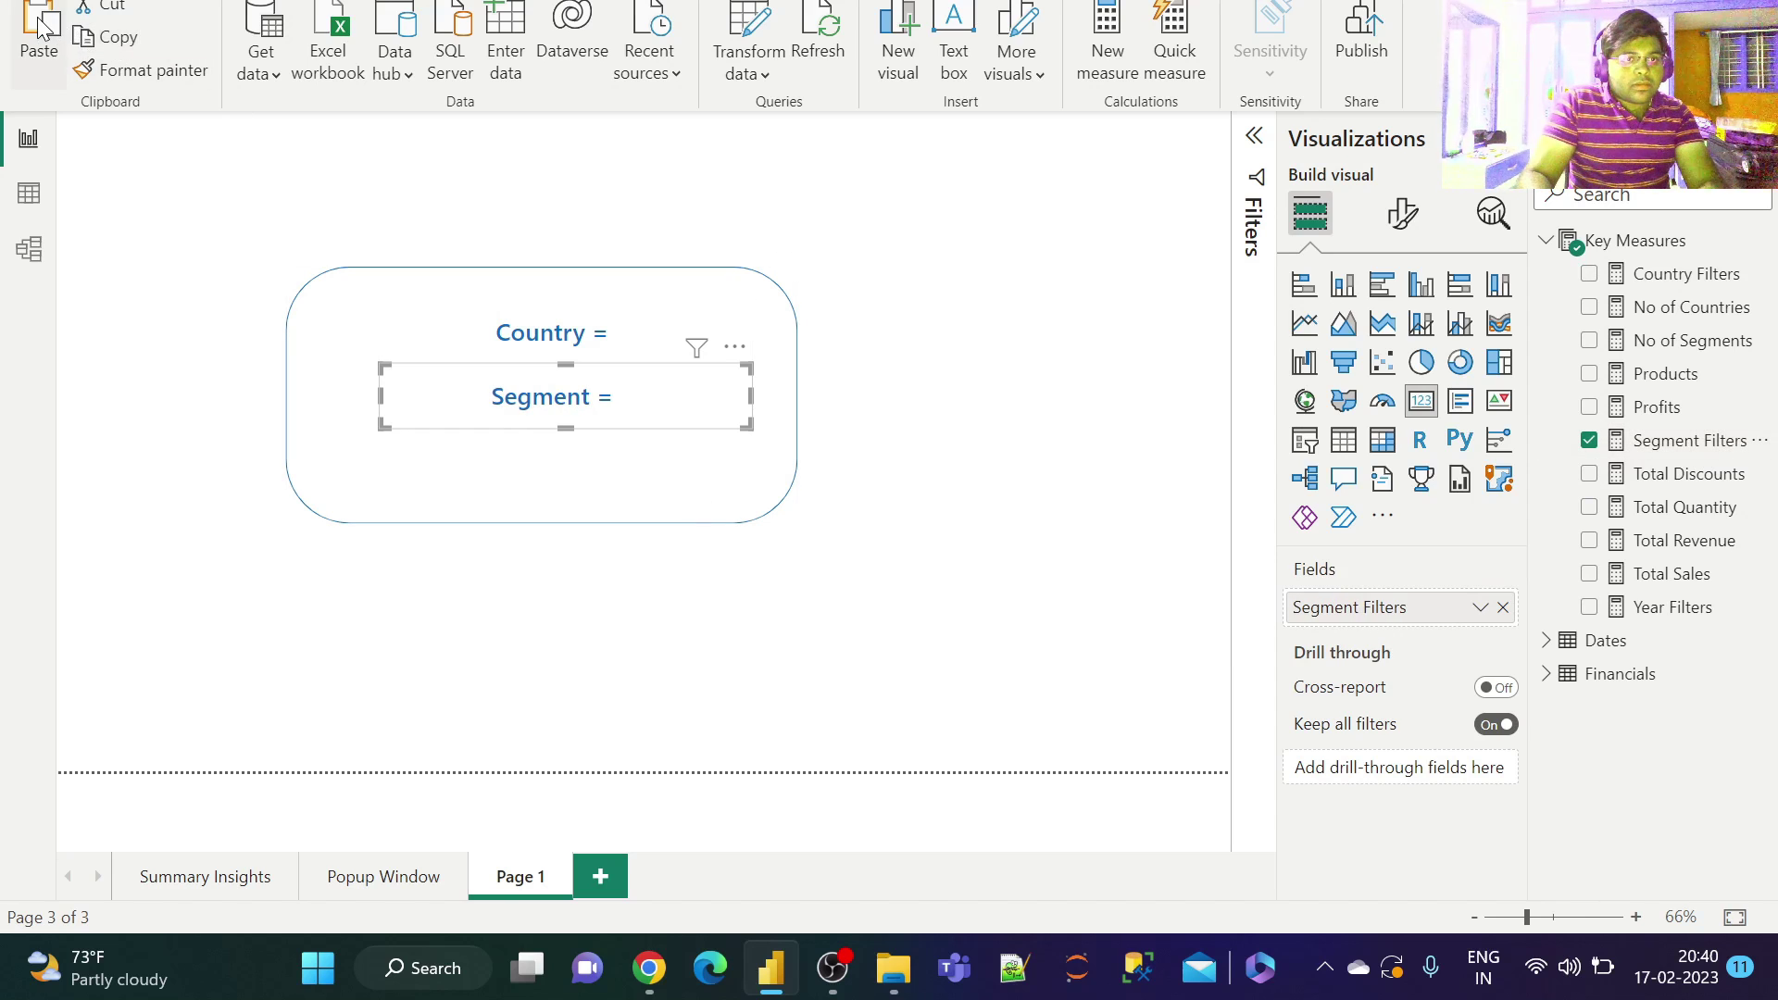
click(39, 37)
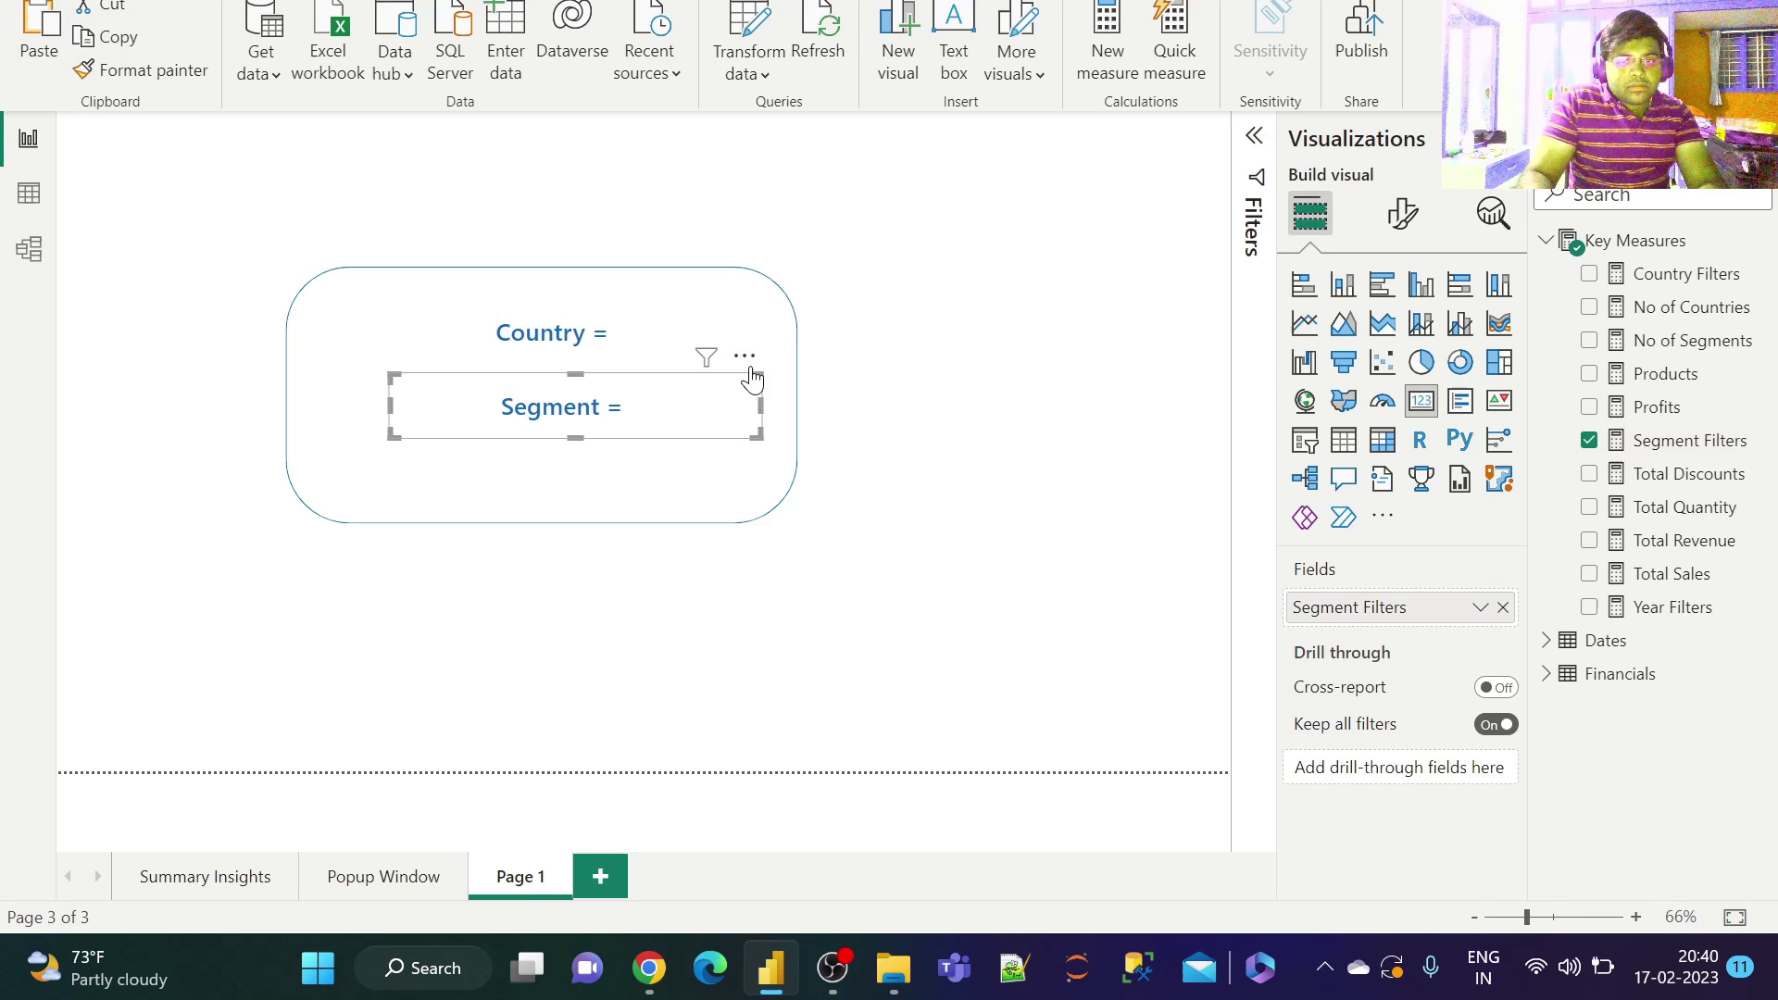
drag(746, 368, 752, 433)
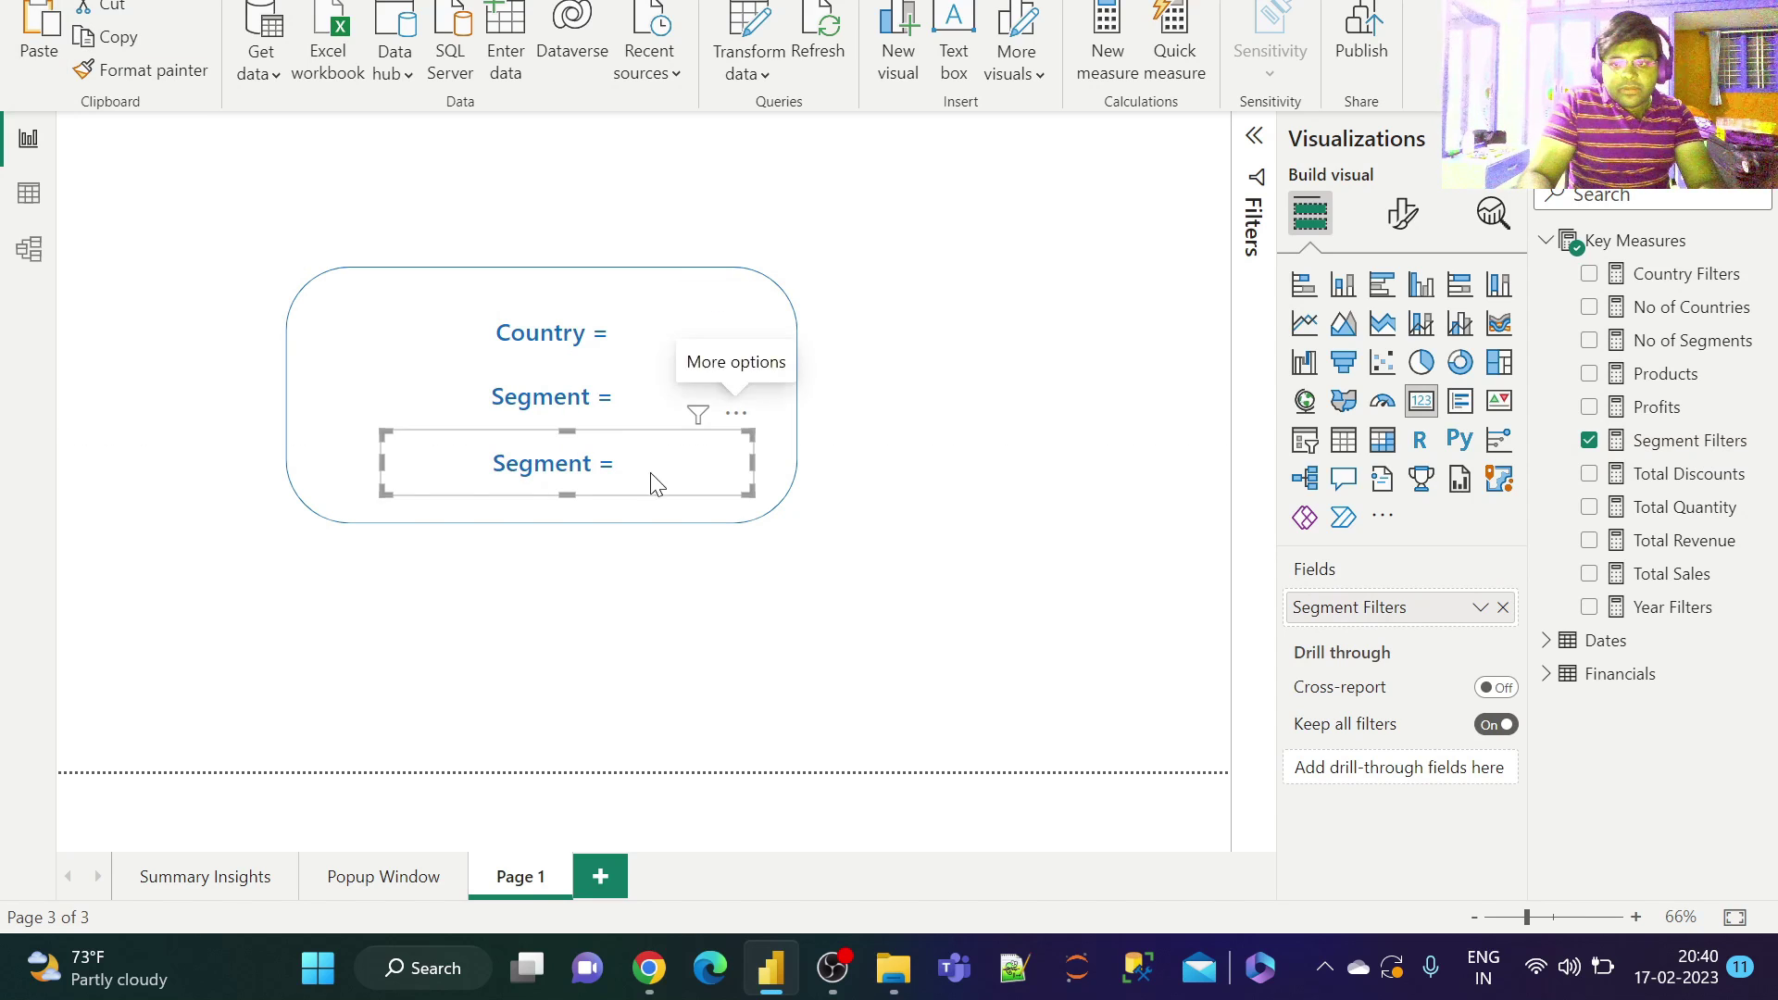
drag(1663, 619, 1361, 611)
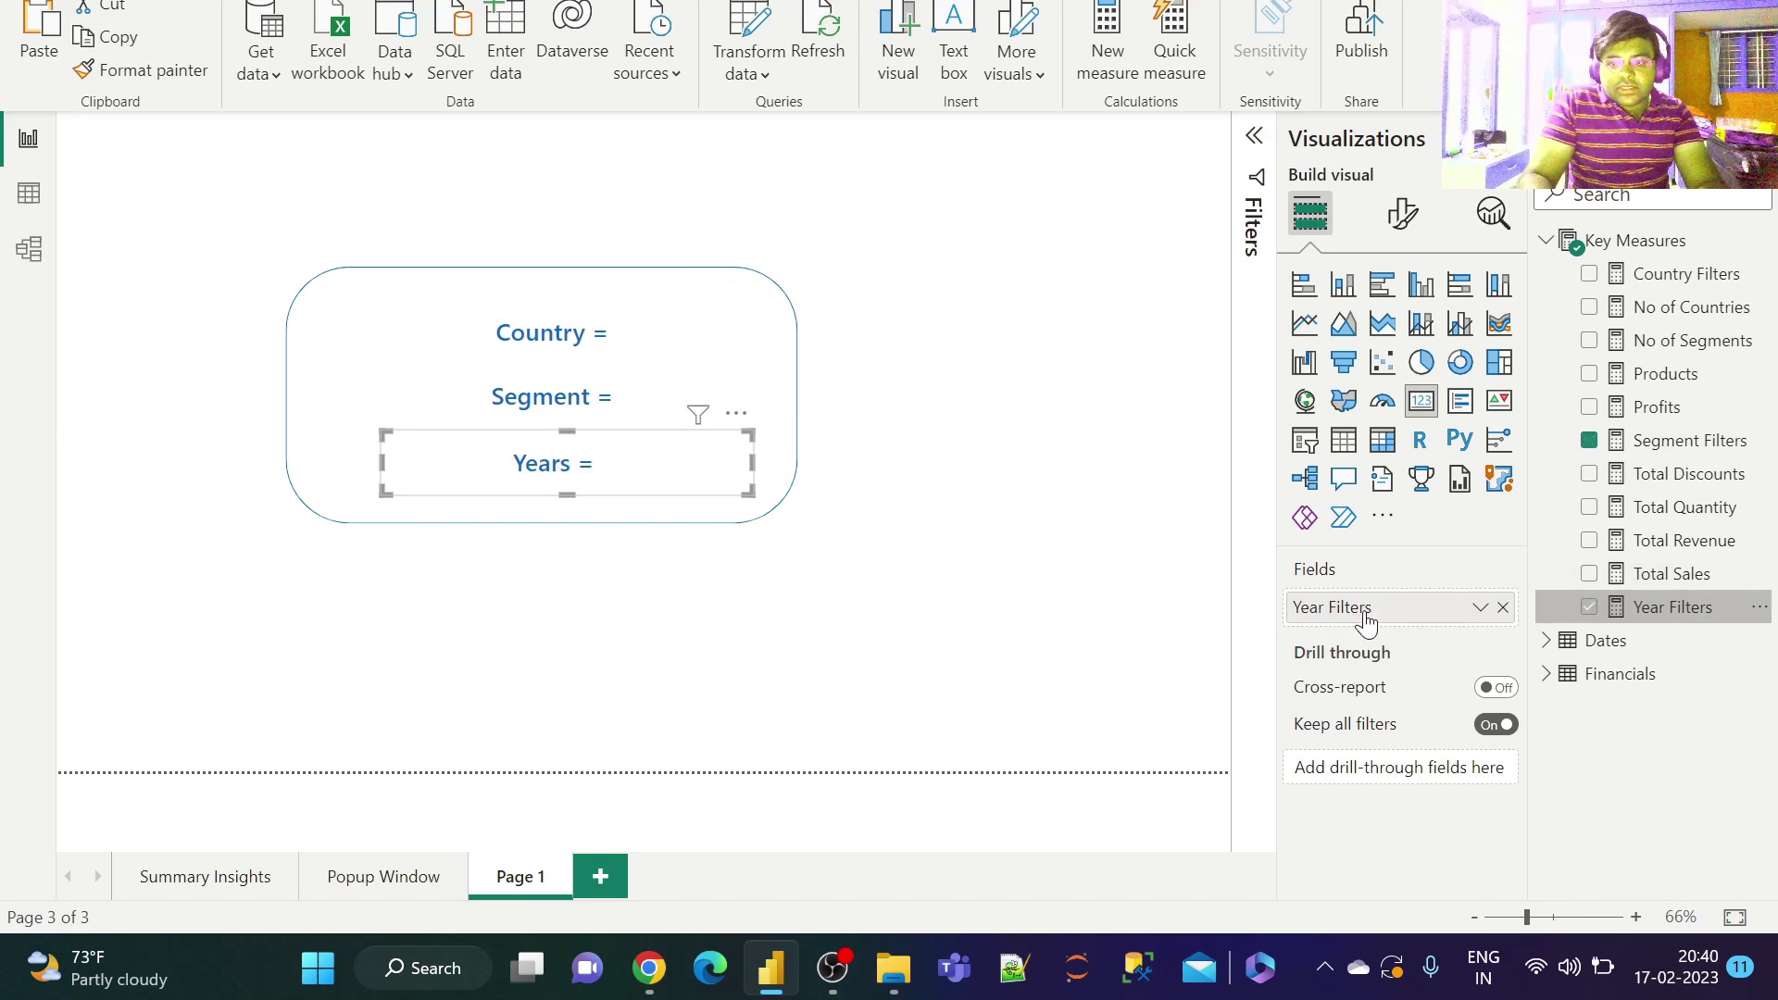
Step: Left-align the Country, Segment and Years cards in a stack
click(992, 477)
drag(548, 341, 468, 340)
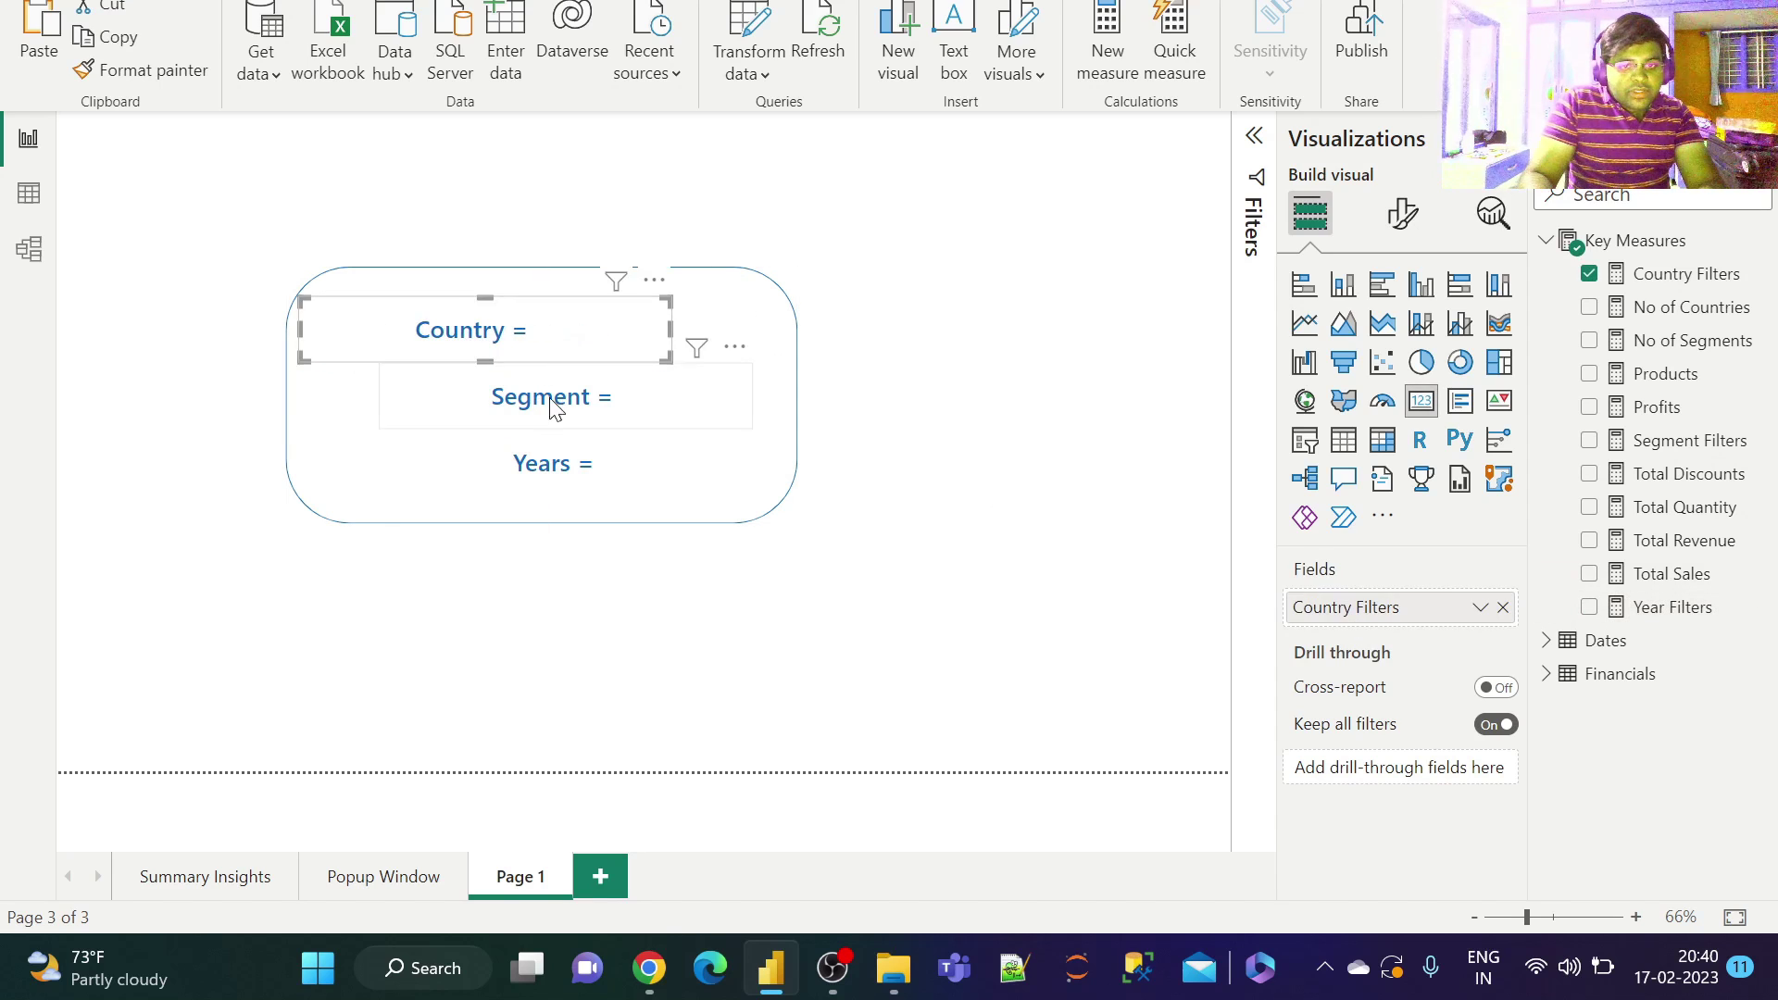
drag(561, 408, 481, 408)
drag(555, 466, 469, 461)
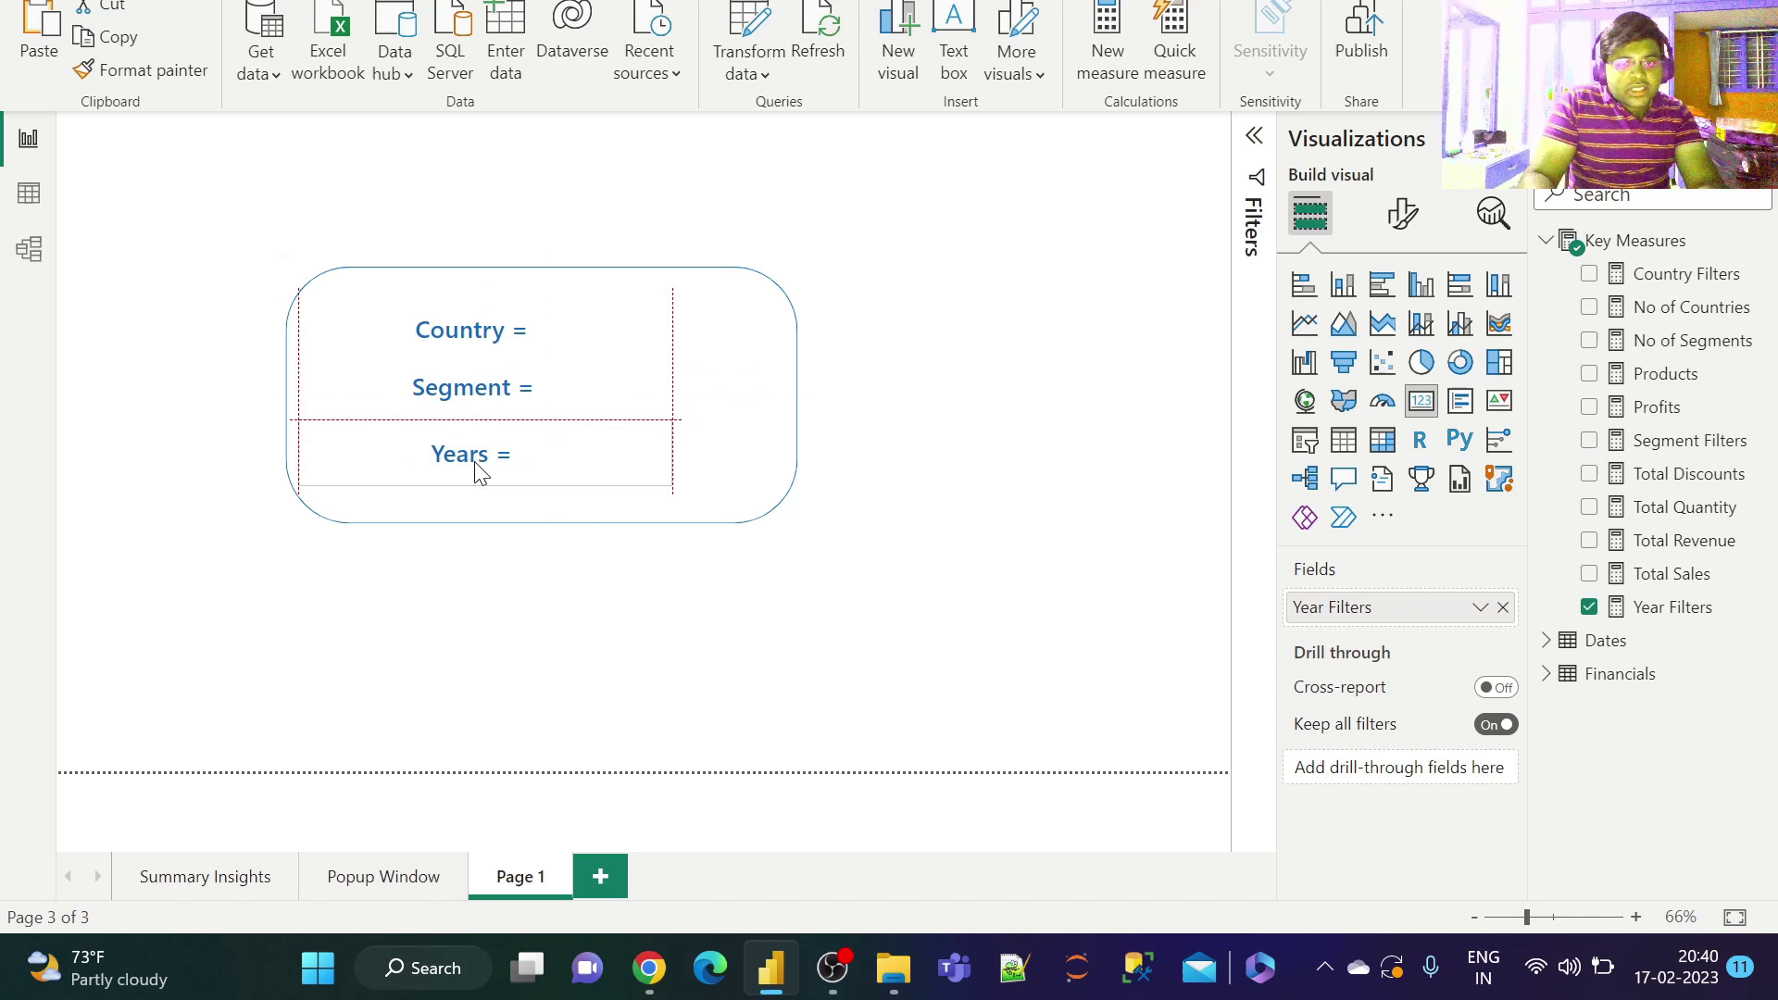
Step: Insert the Close button 1 image, shrink it, and place it at the box's top-right corner
click(1047, 399)
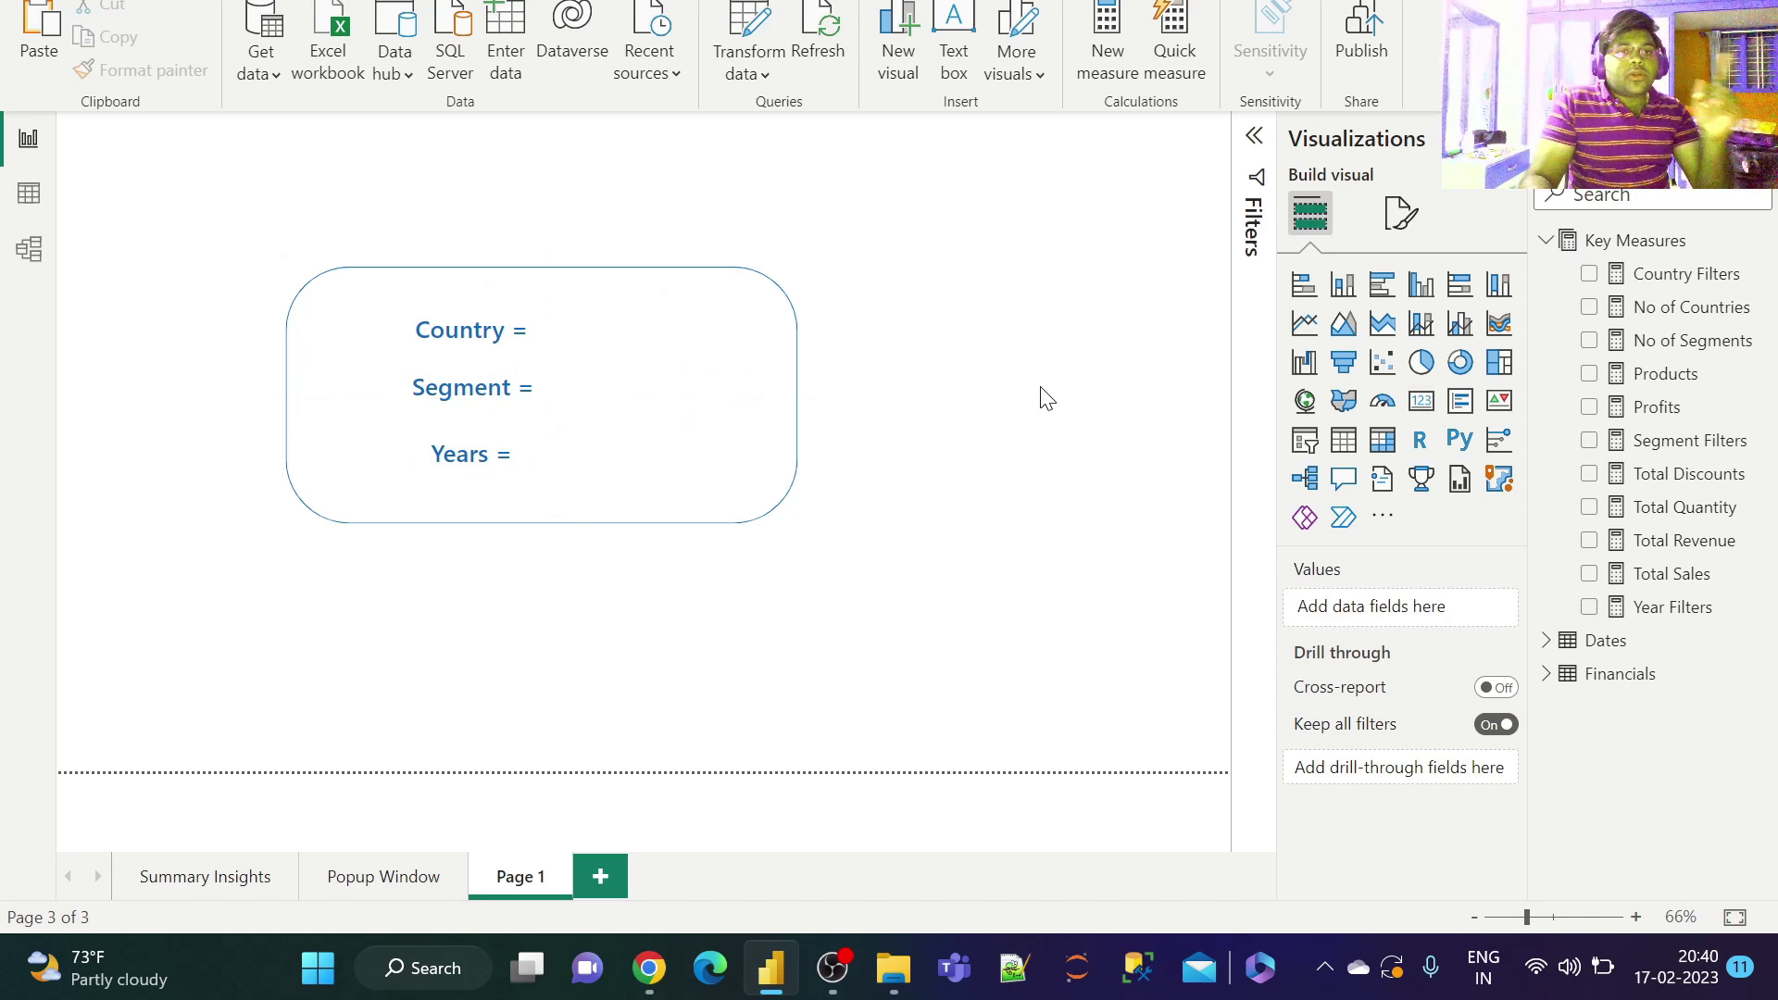
click(139, 0)
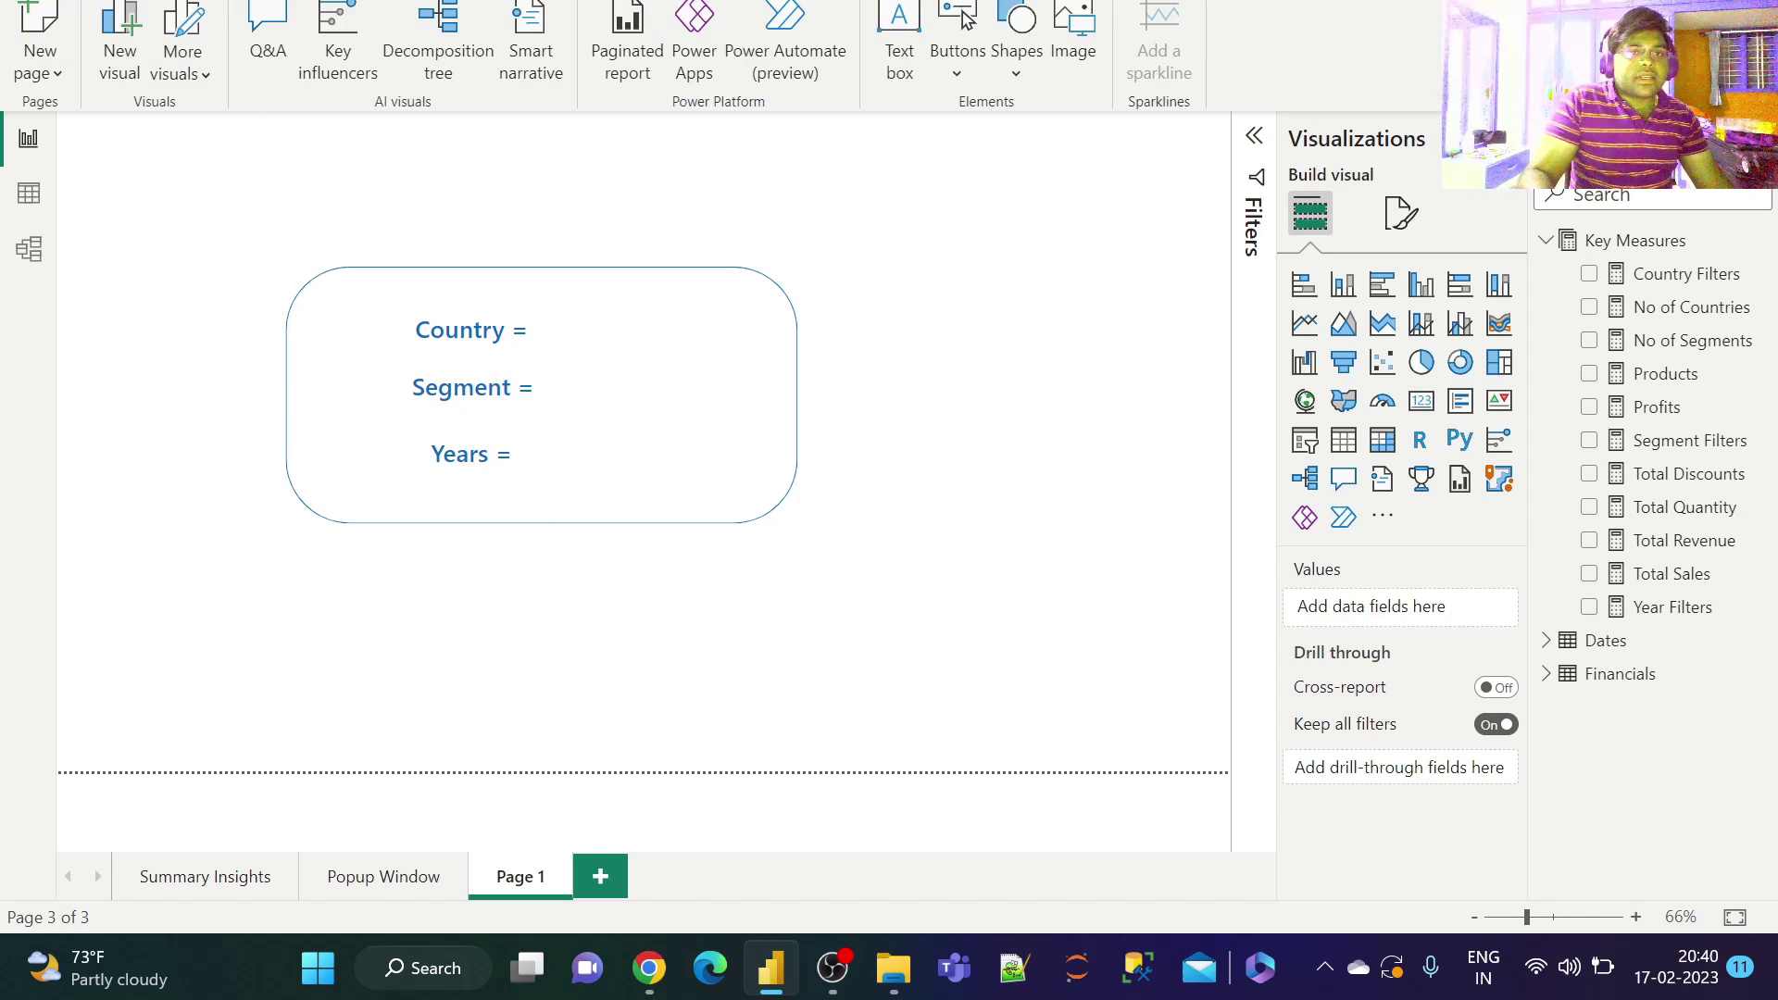
click(1073, 60)
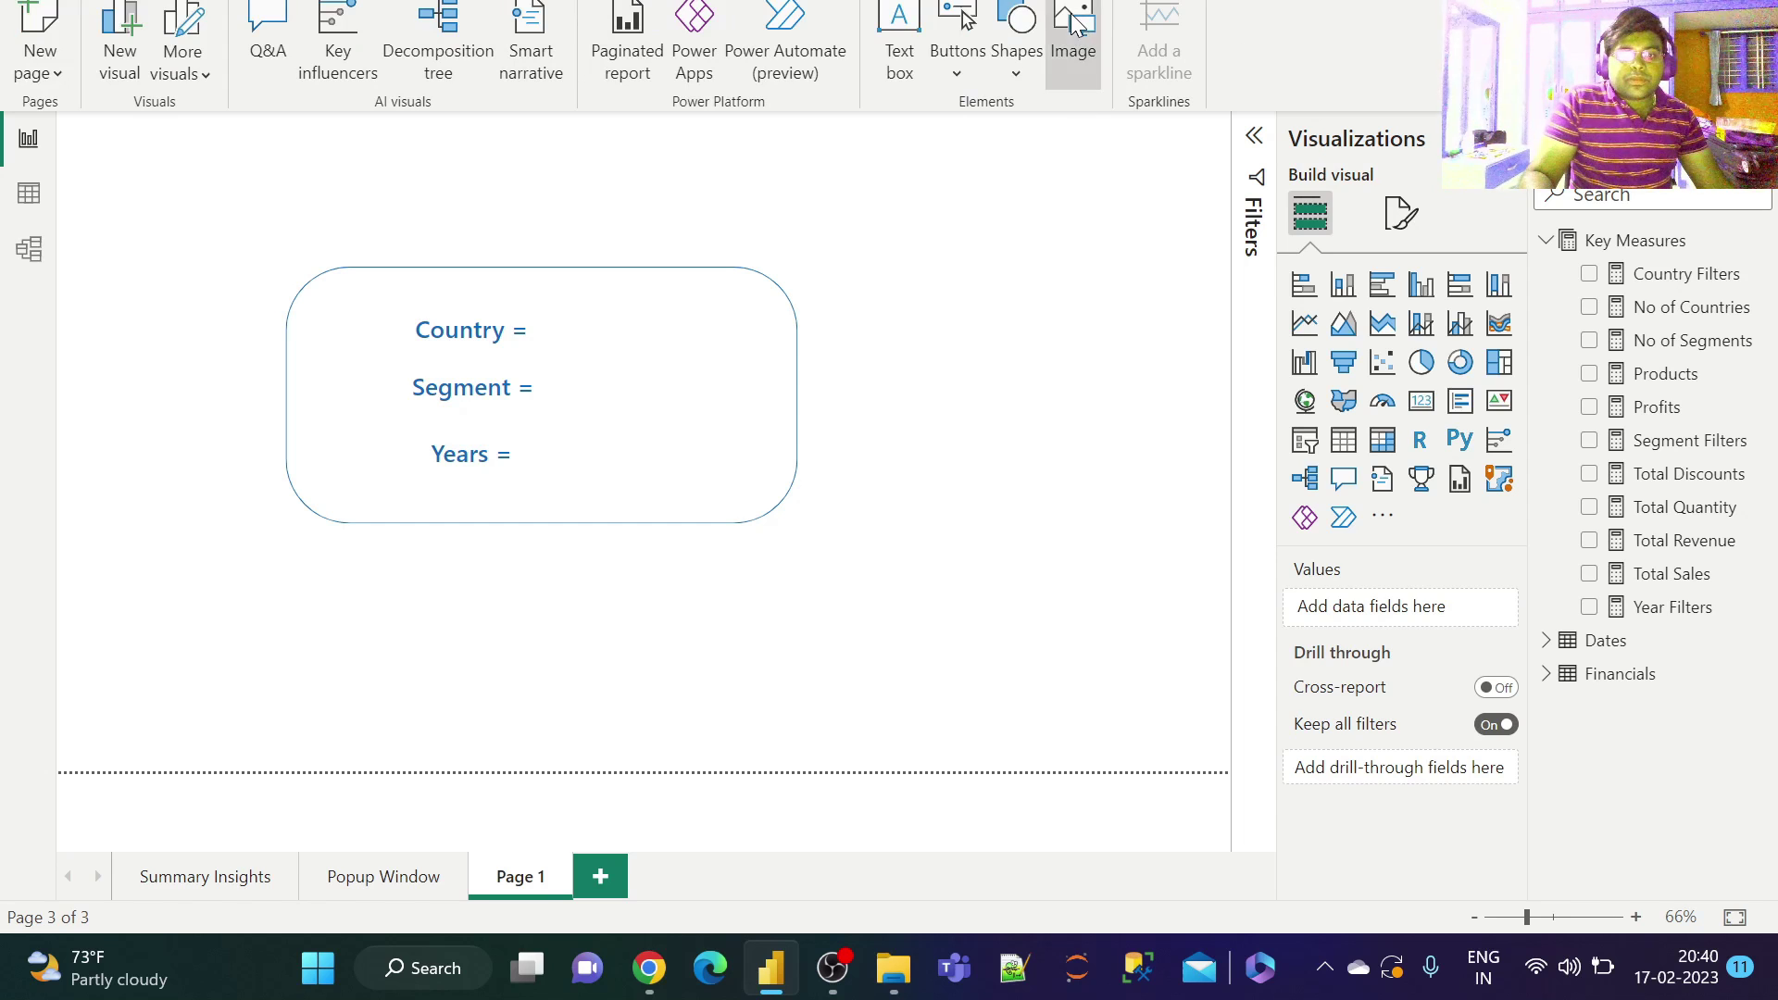
click(337, 109)
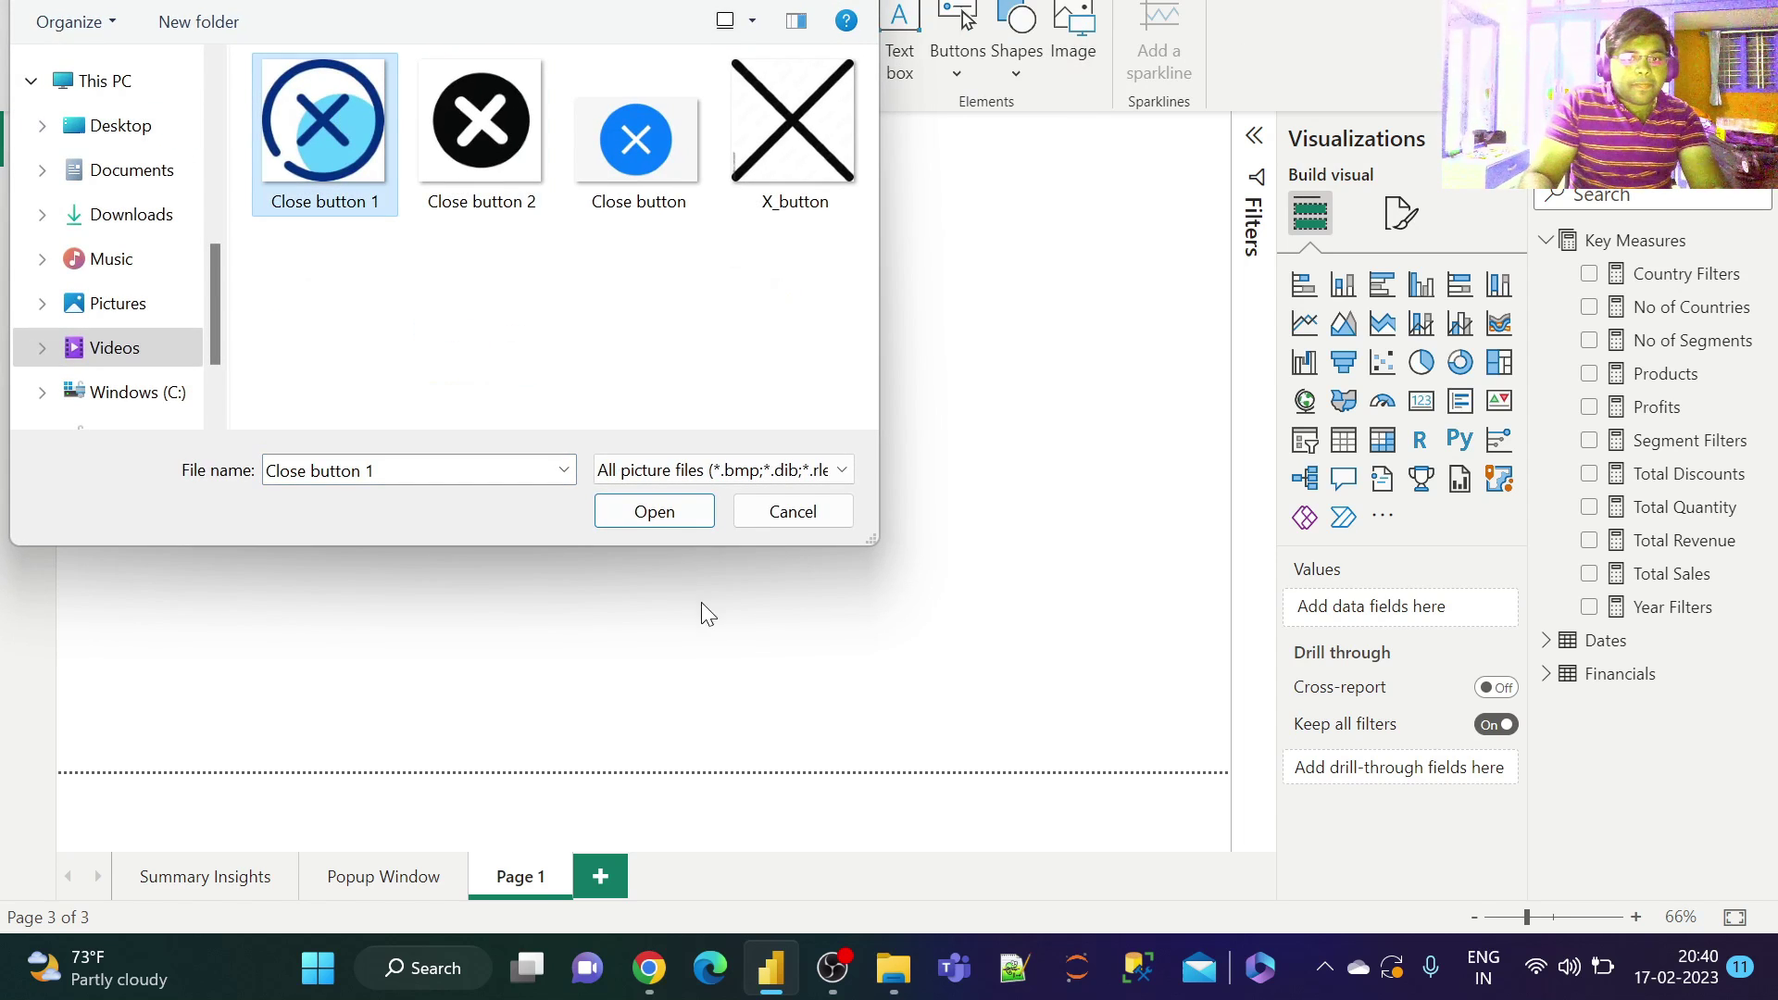
click(676, 511)
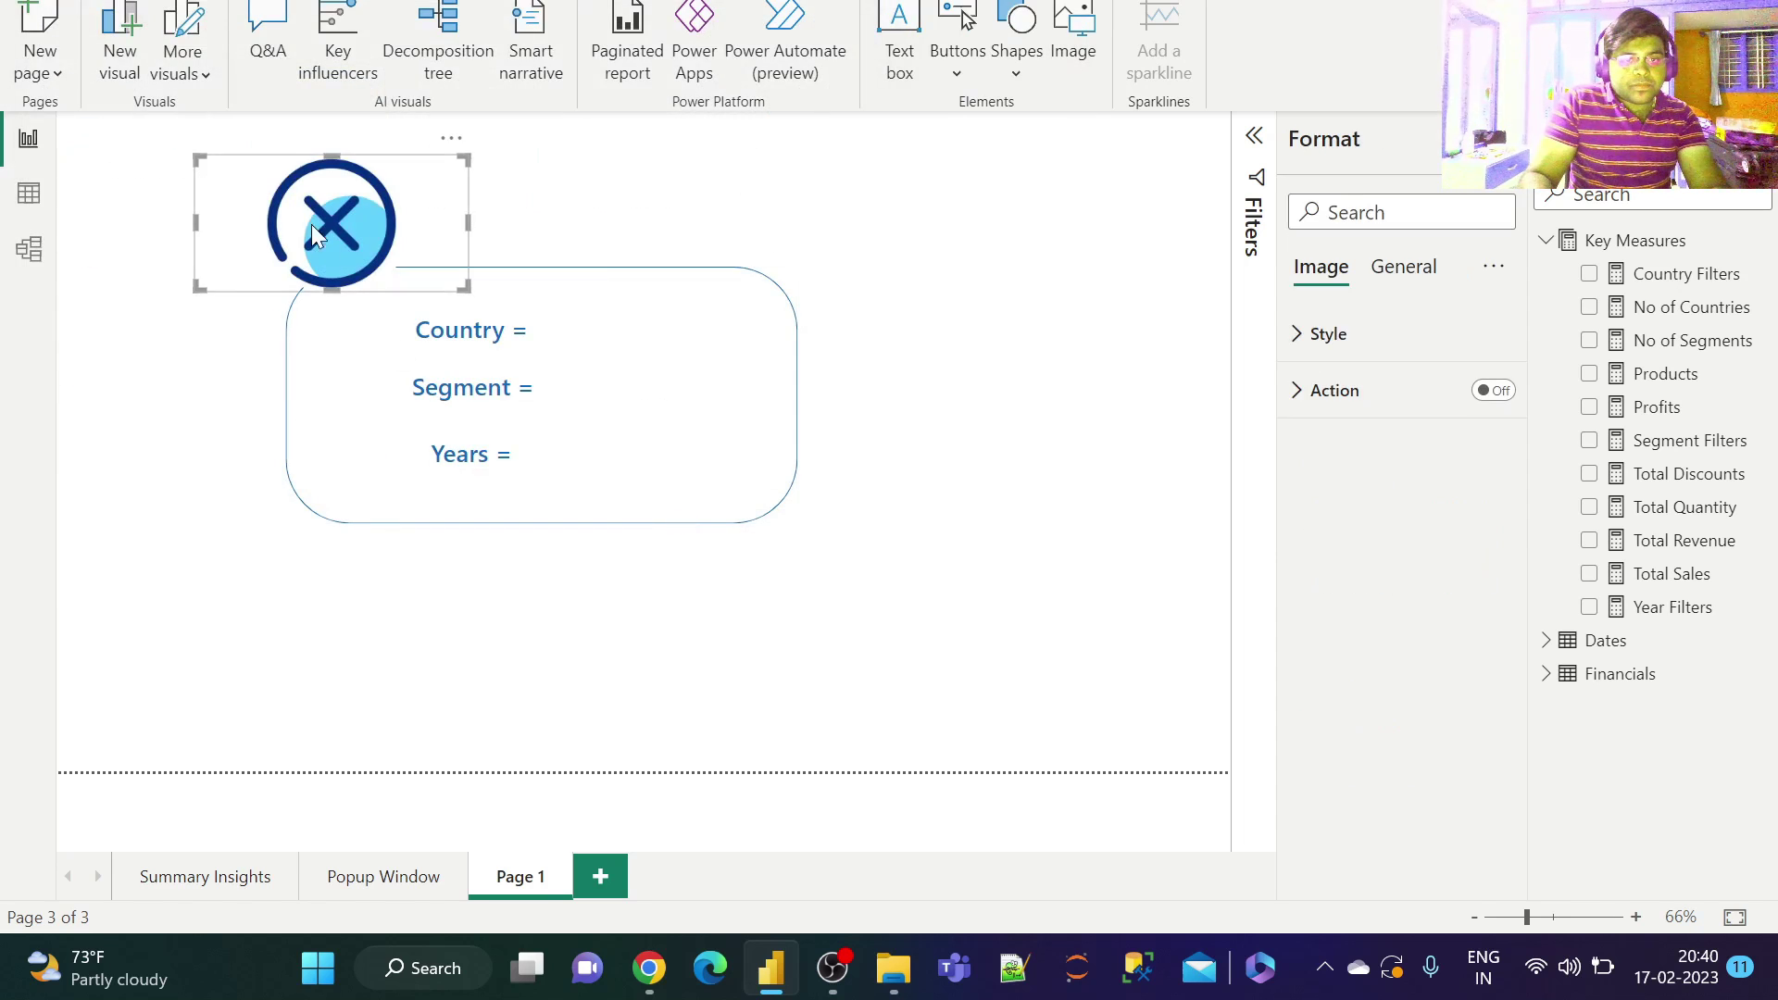
drag(201, 156, 696, 334)
click(965, 398)
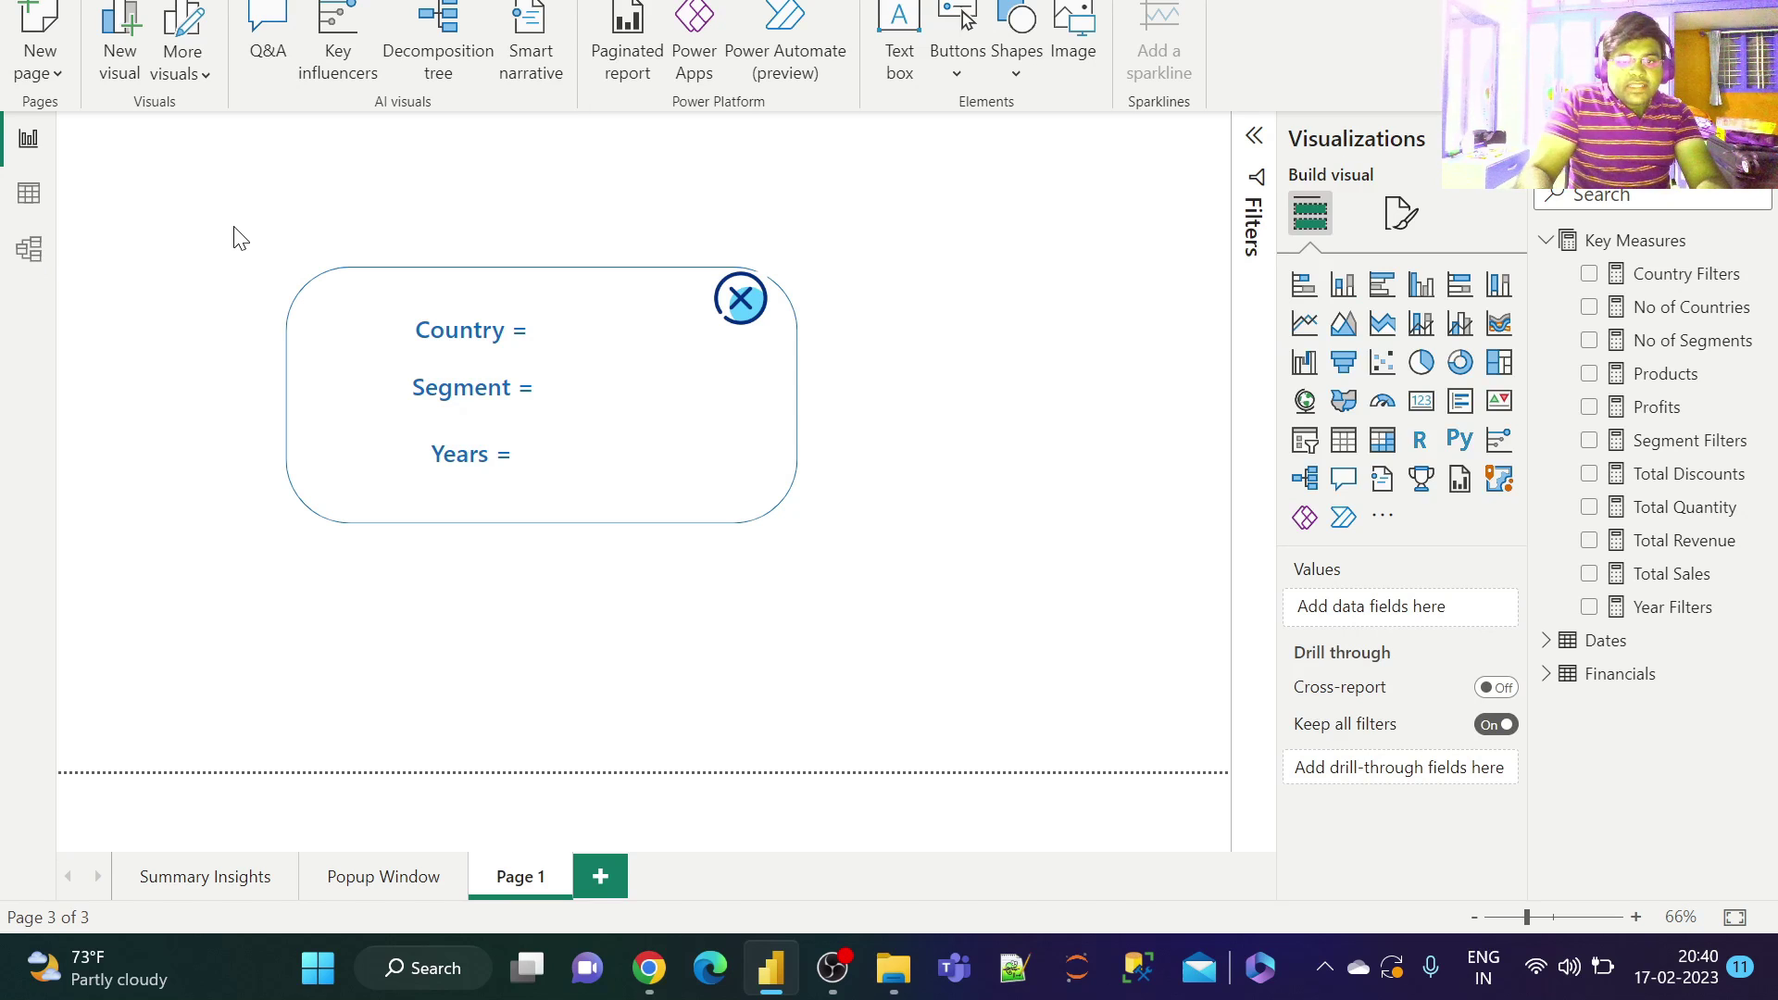
Step: Group the rounded box, three cards and close icon into one popup and select it
drag(234, 227, 957, 583)
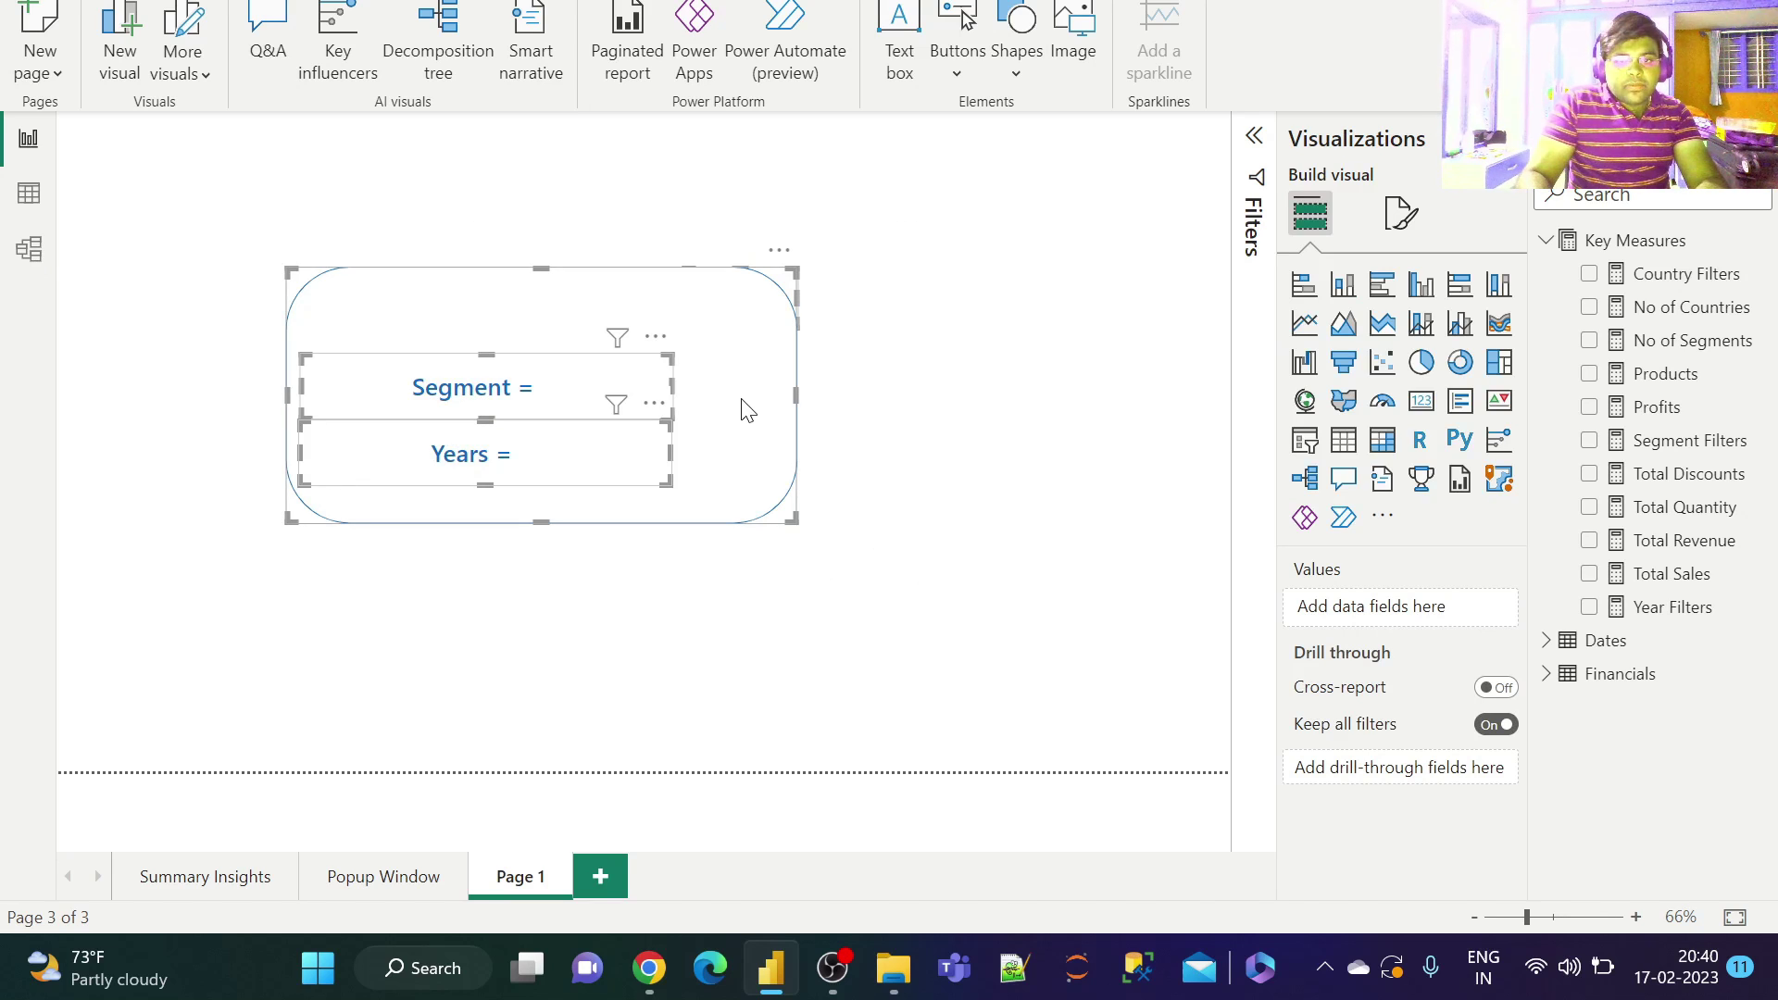
right_click(748, 410)
mouse_move(745, 413)
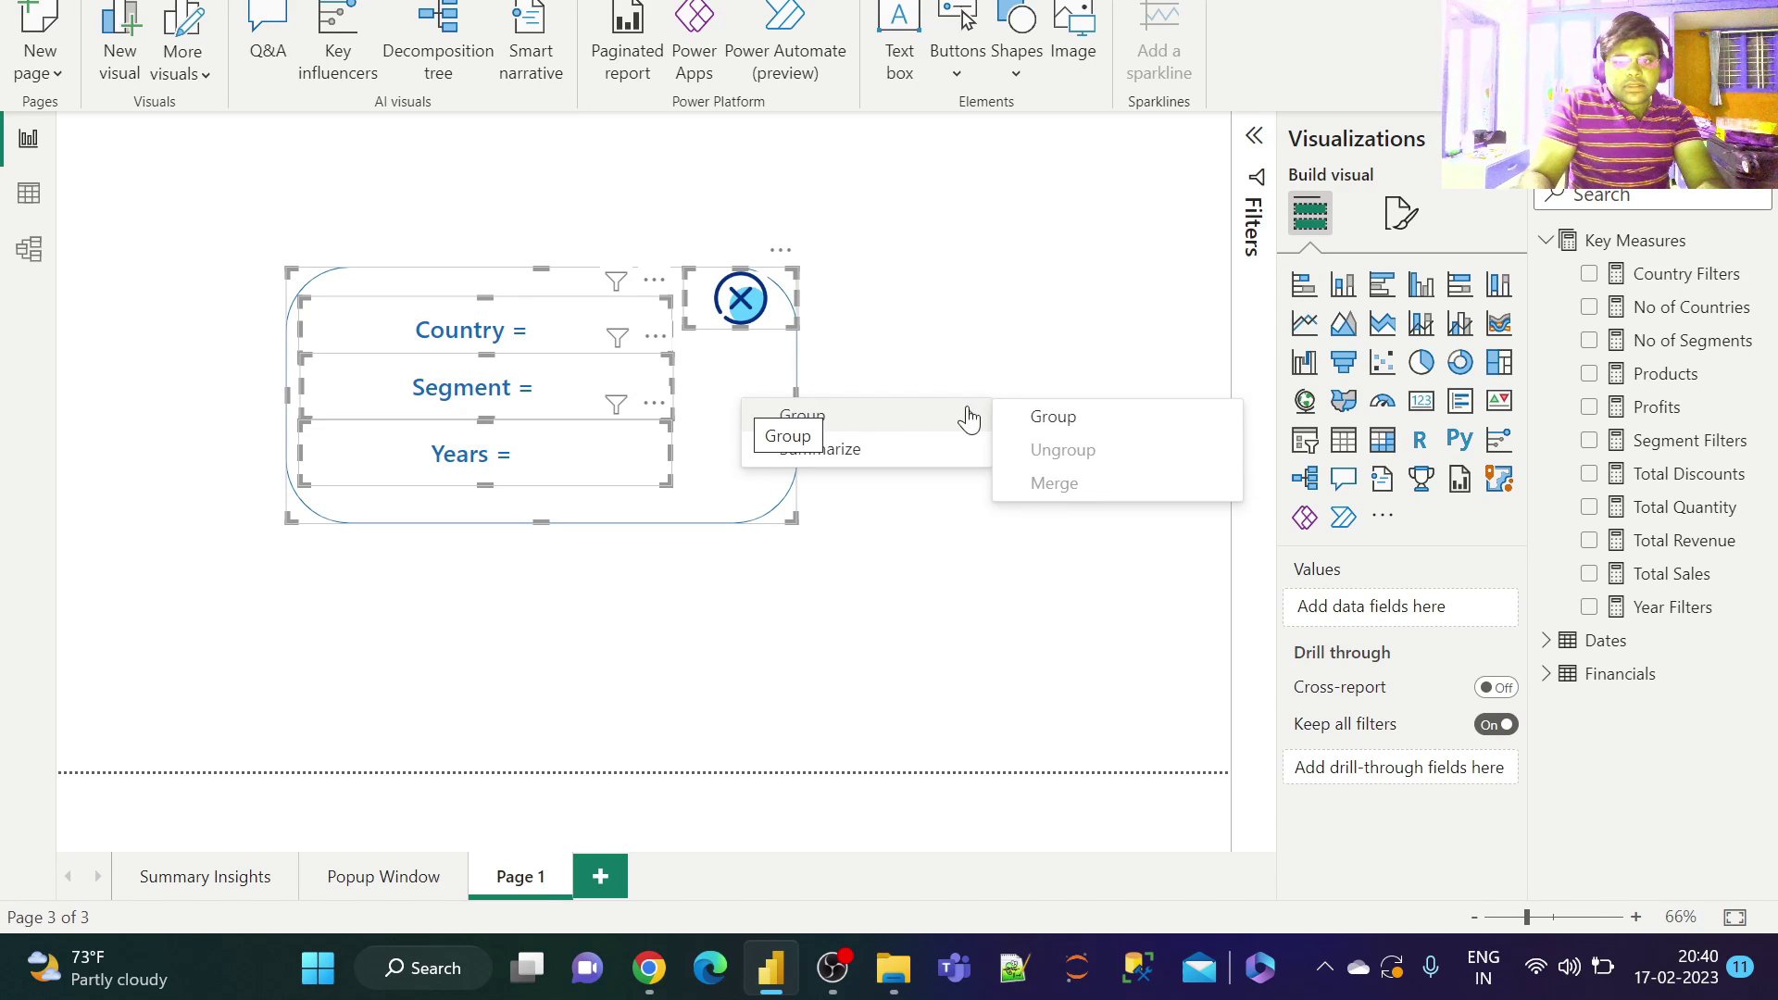
click(1073, 426)
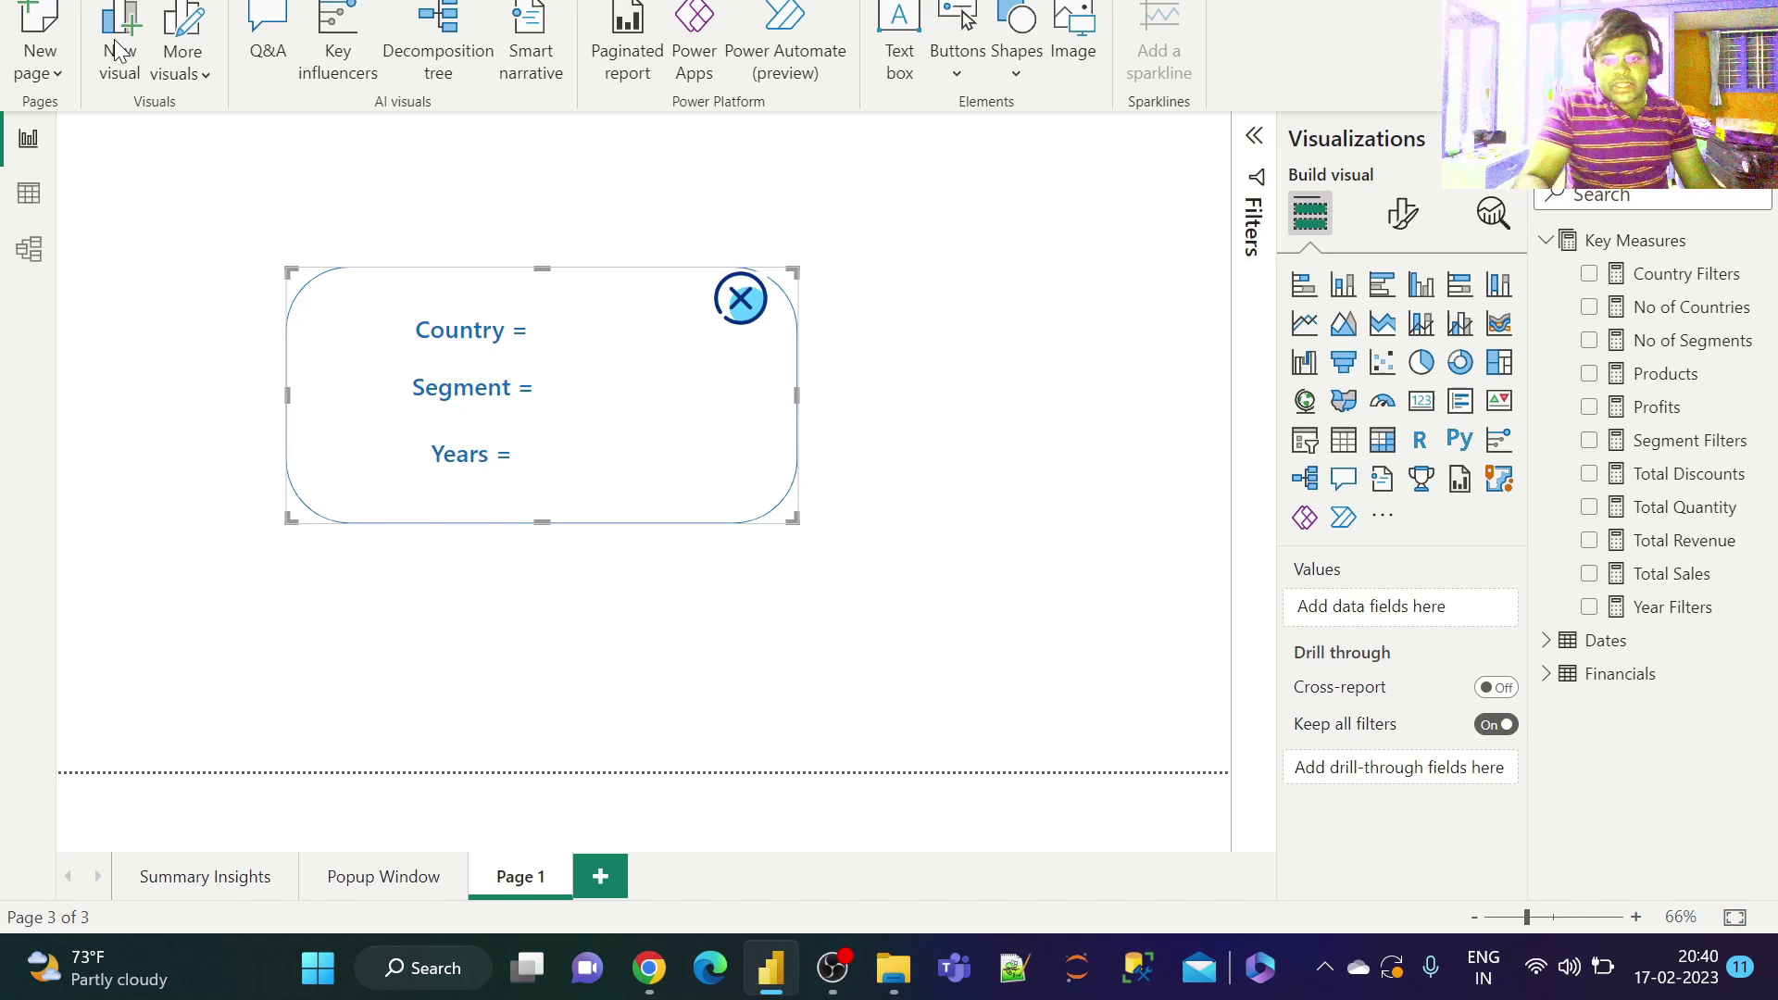
click(850, 407)
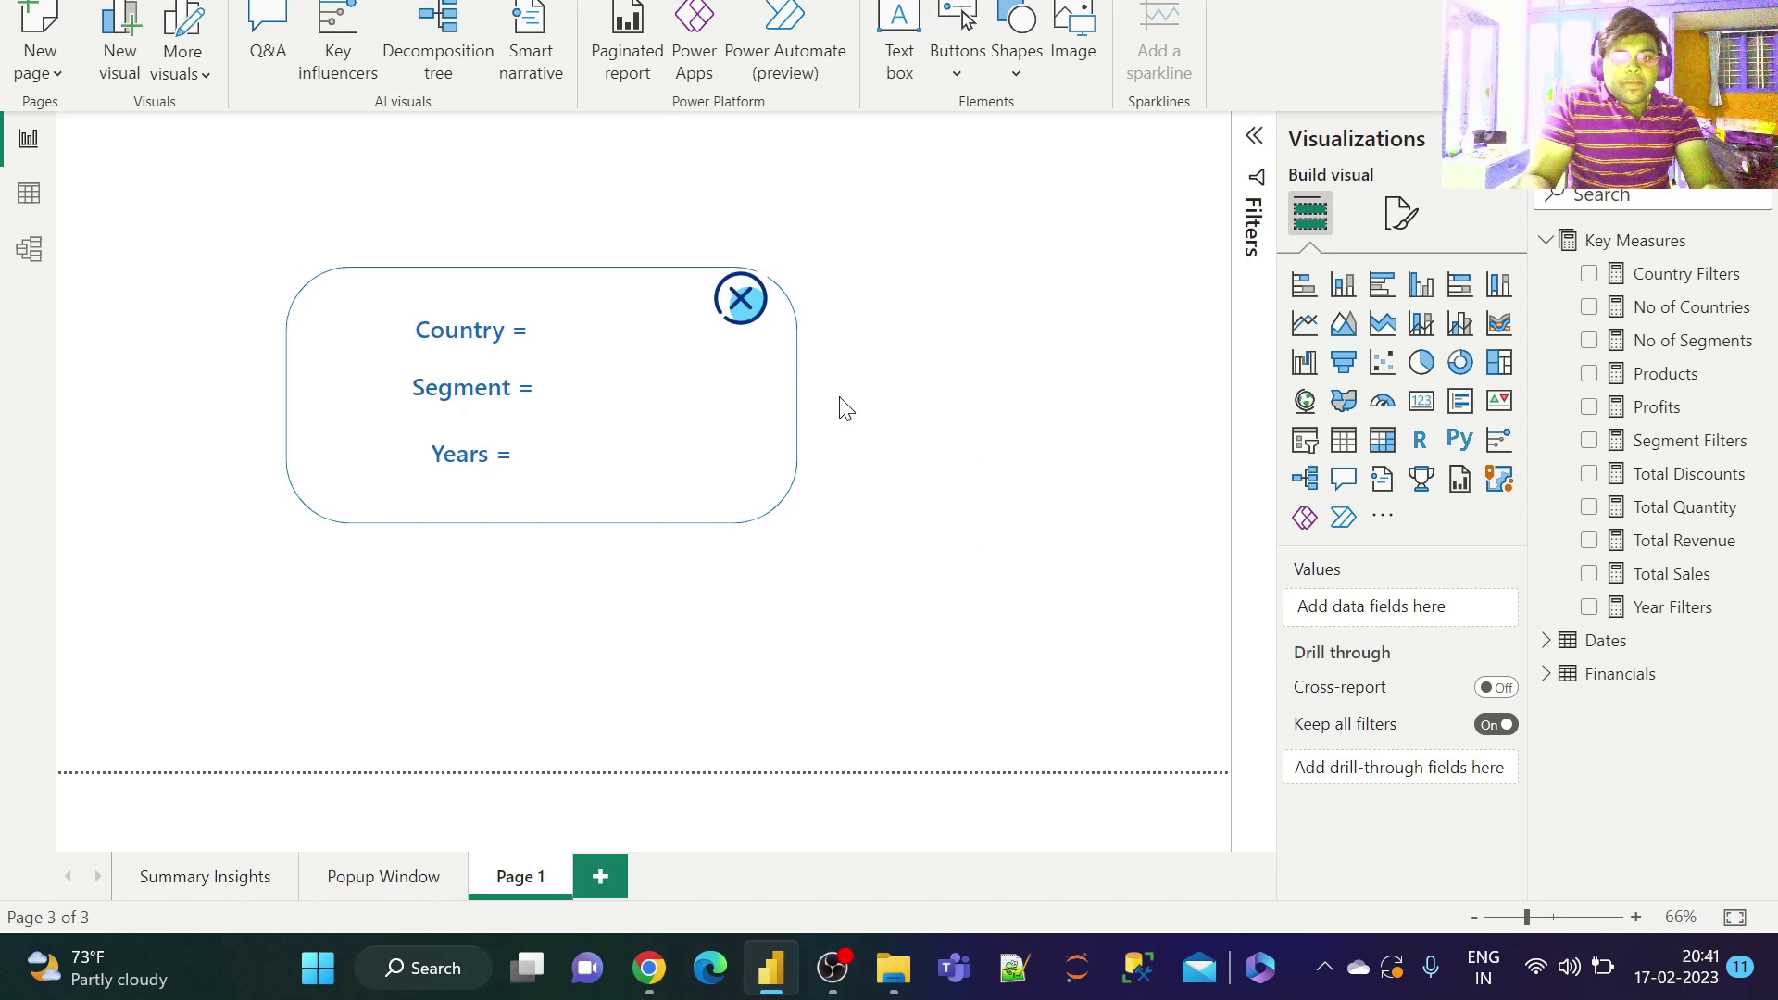
click(777, 407)
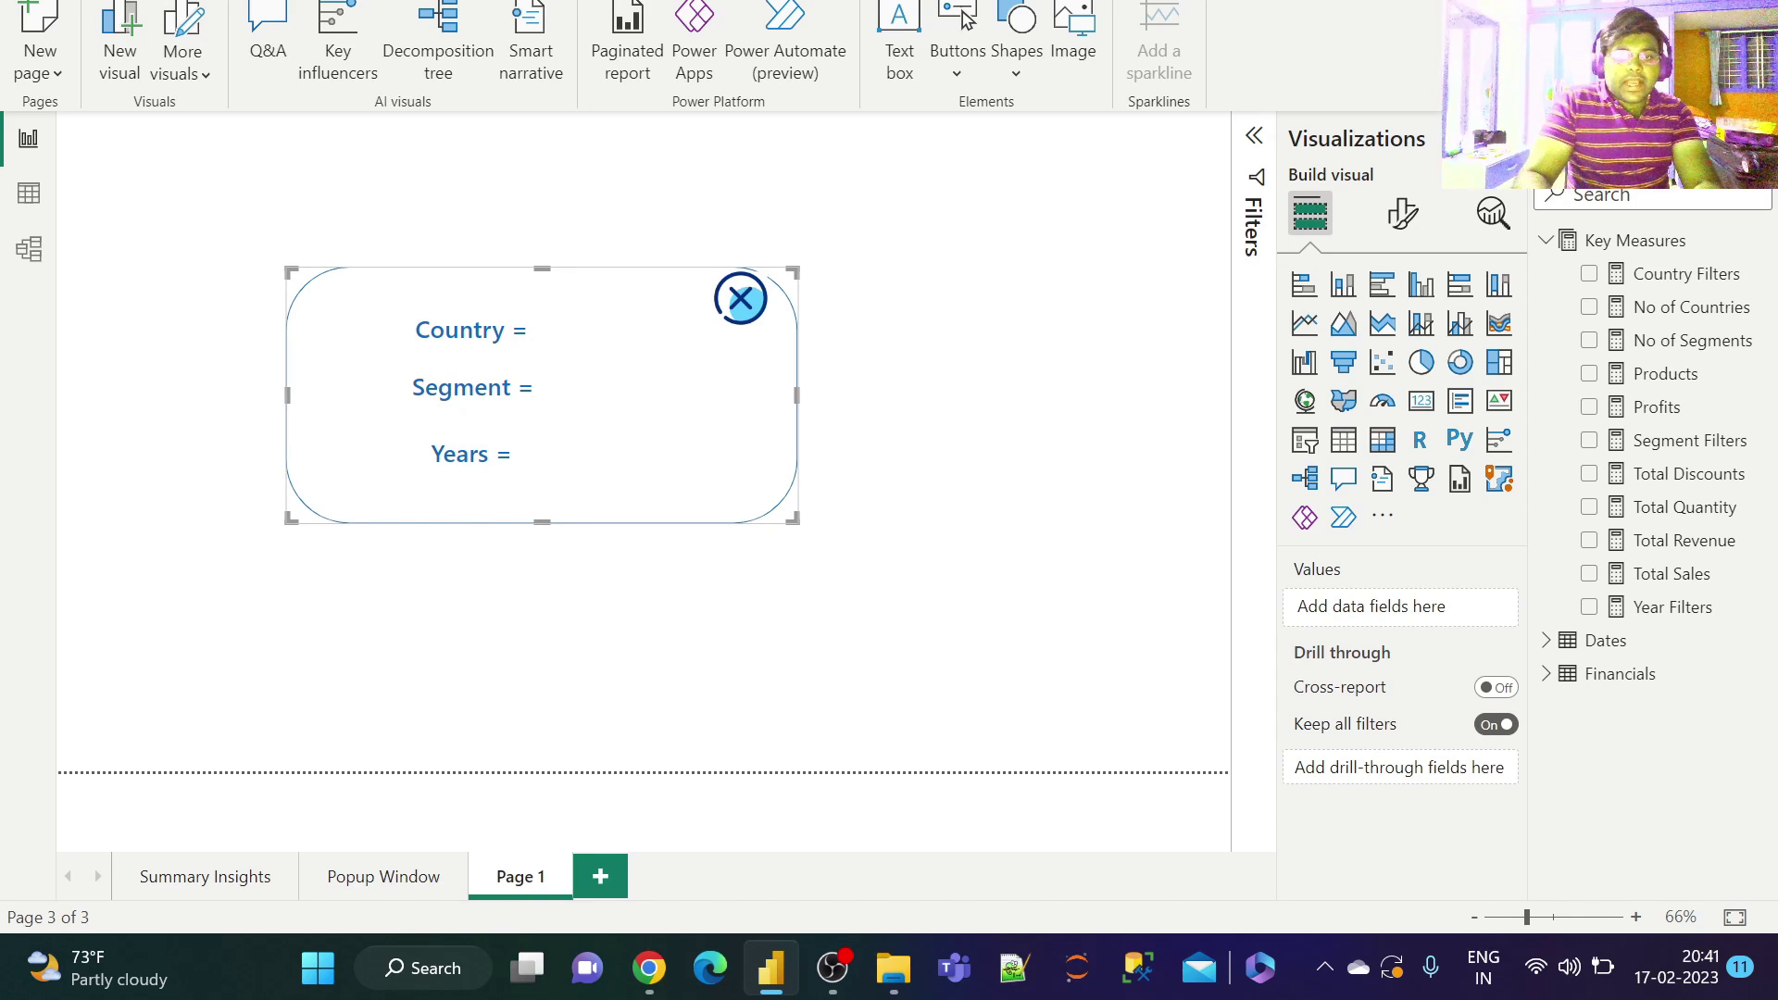
Step: Paste the popup group onto Summary Insights and position it over the Total Sales and Profits chart
key(alt+h)
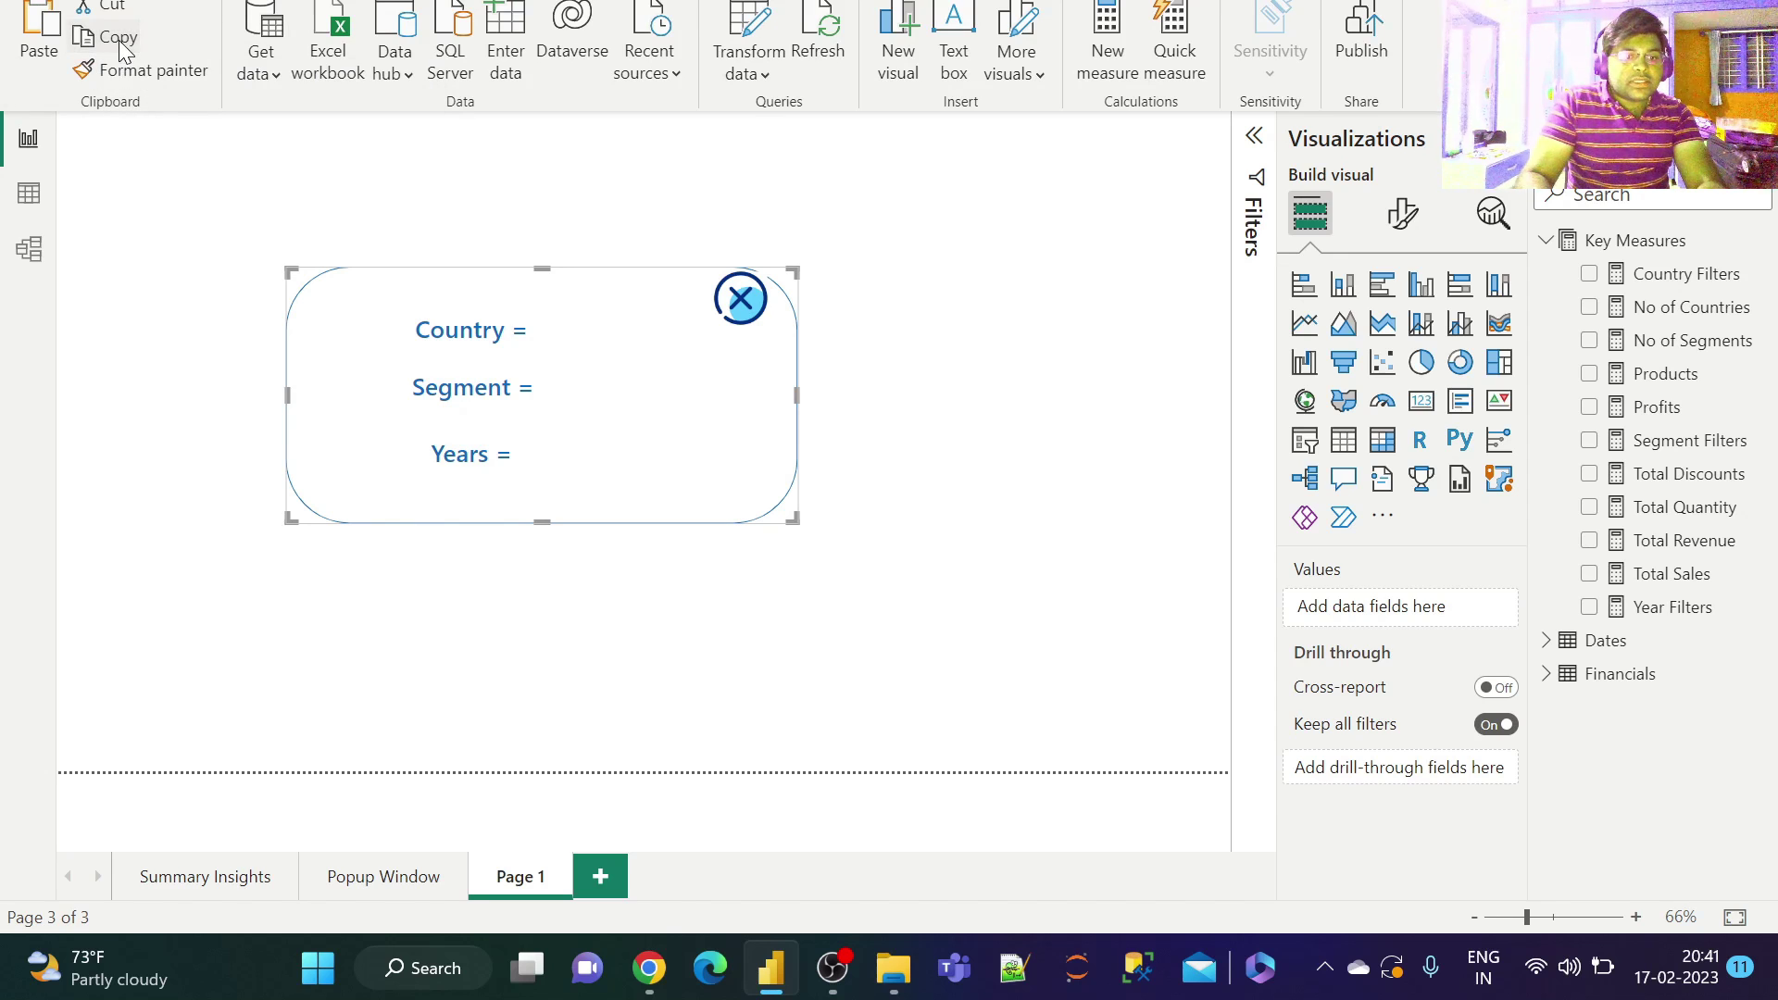
click(181, 881)
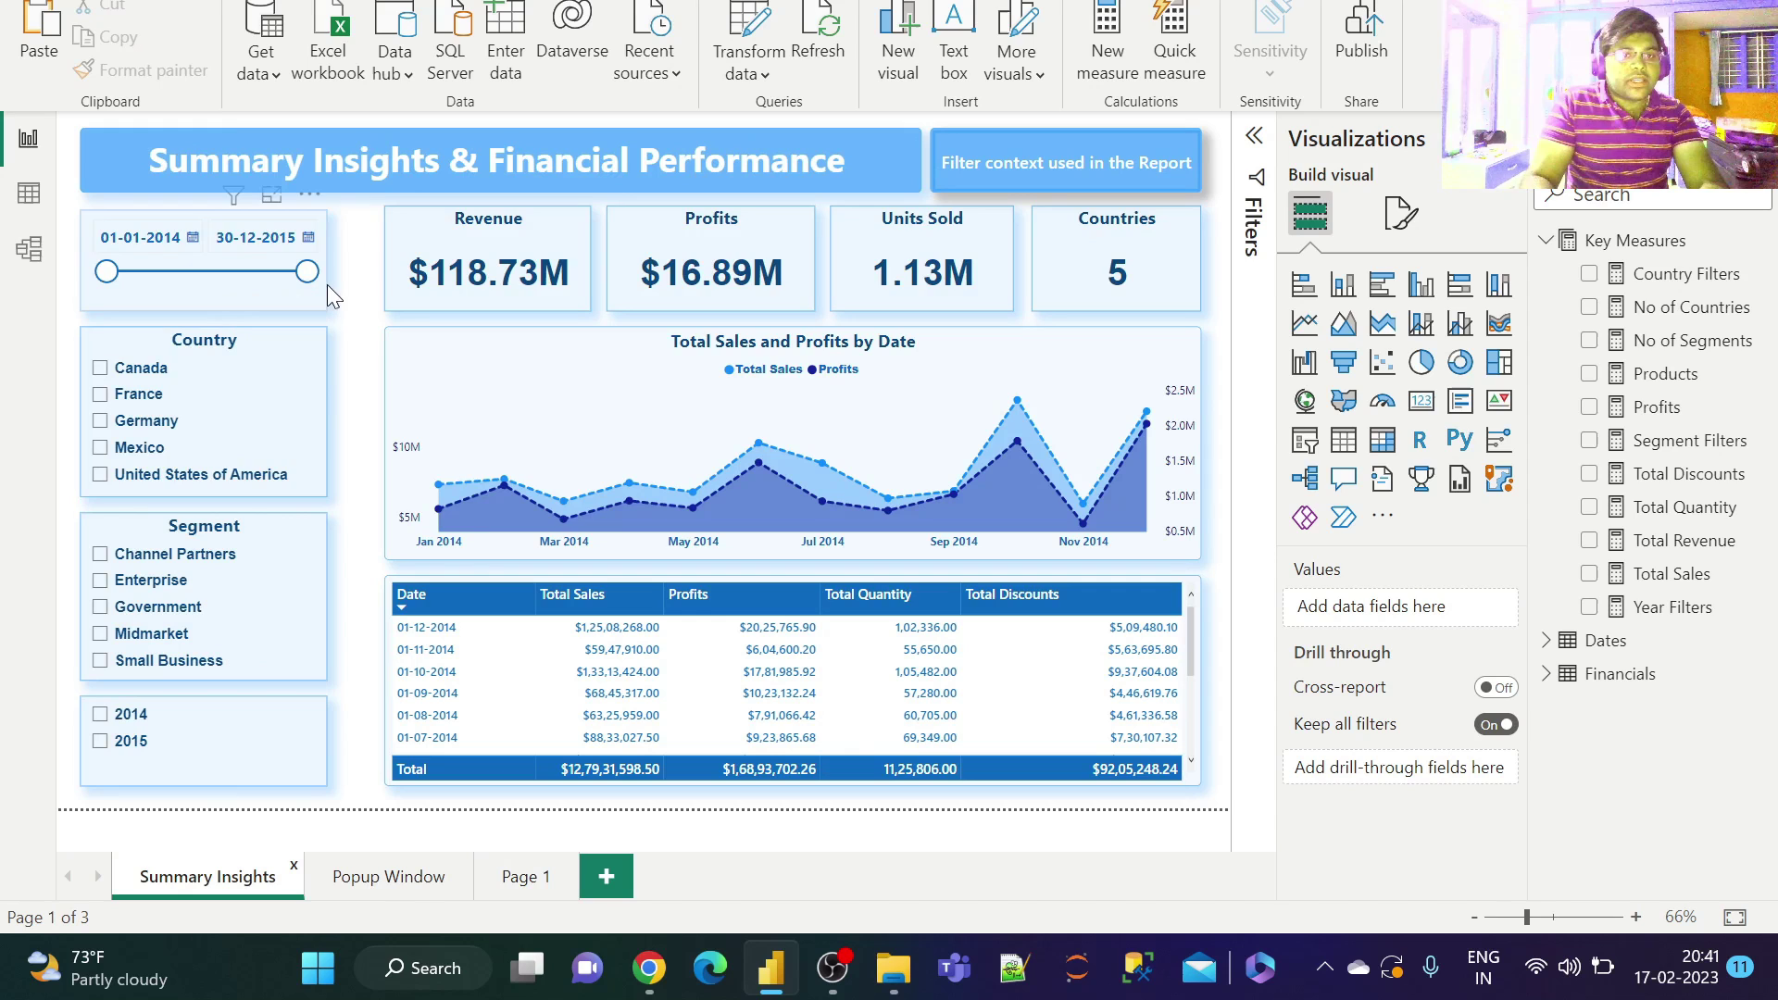
click(39, 38)
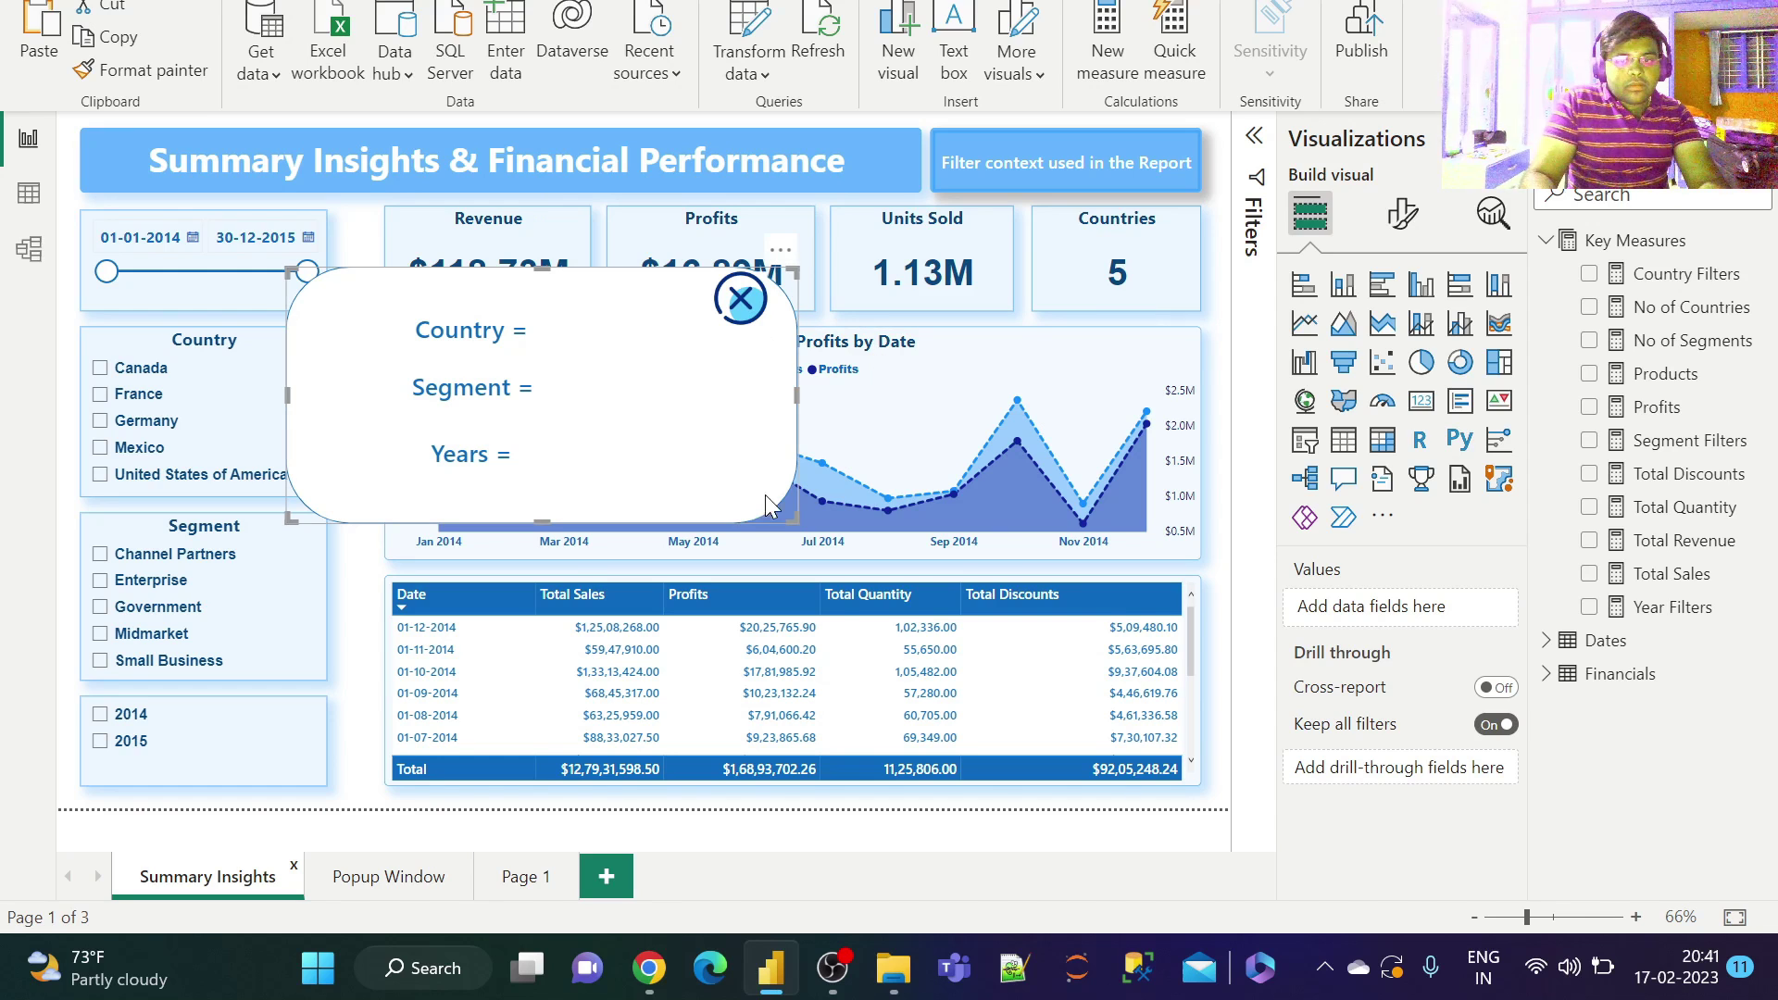
drag(768, 497, 938, 606)
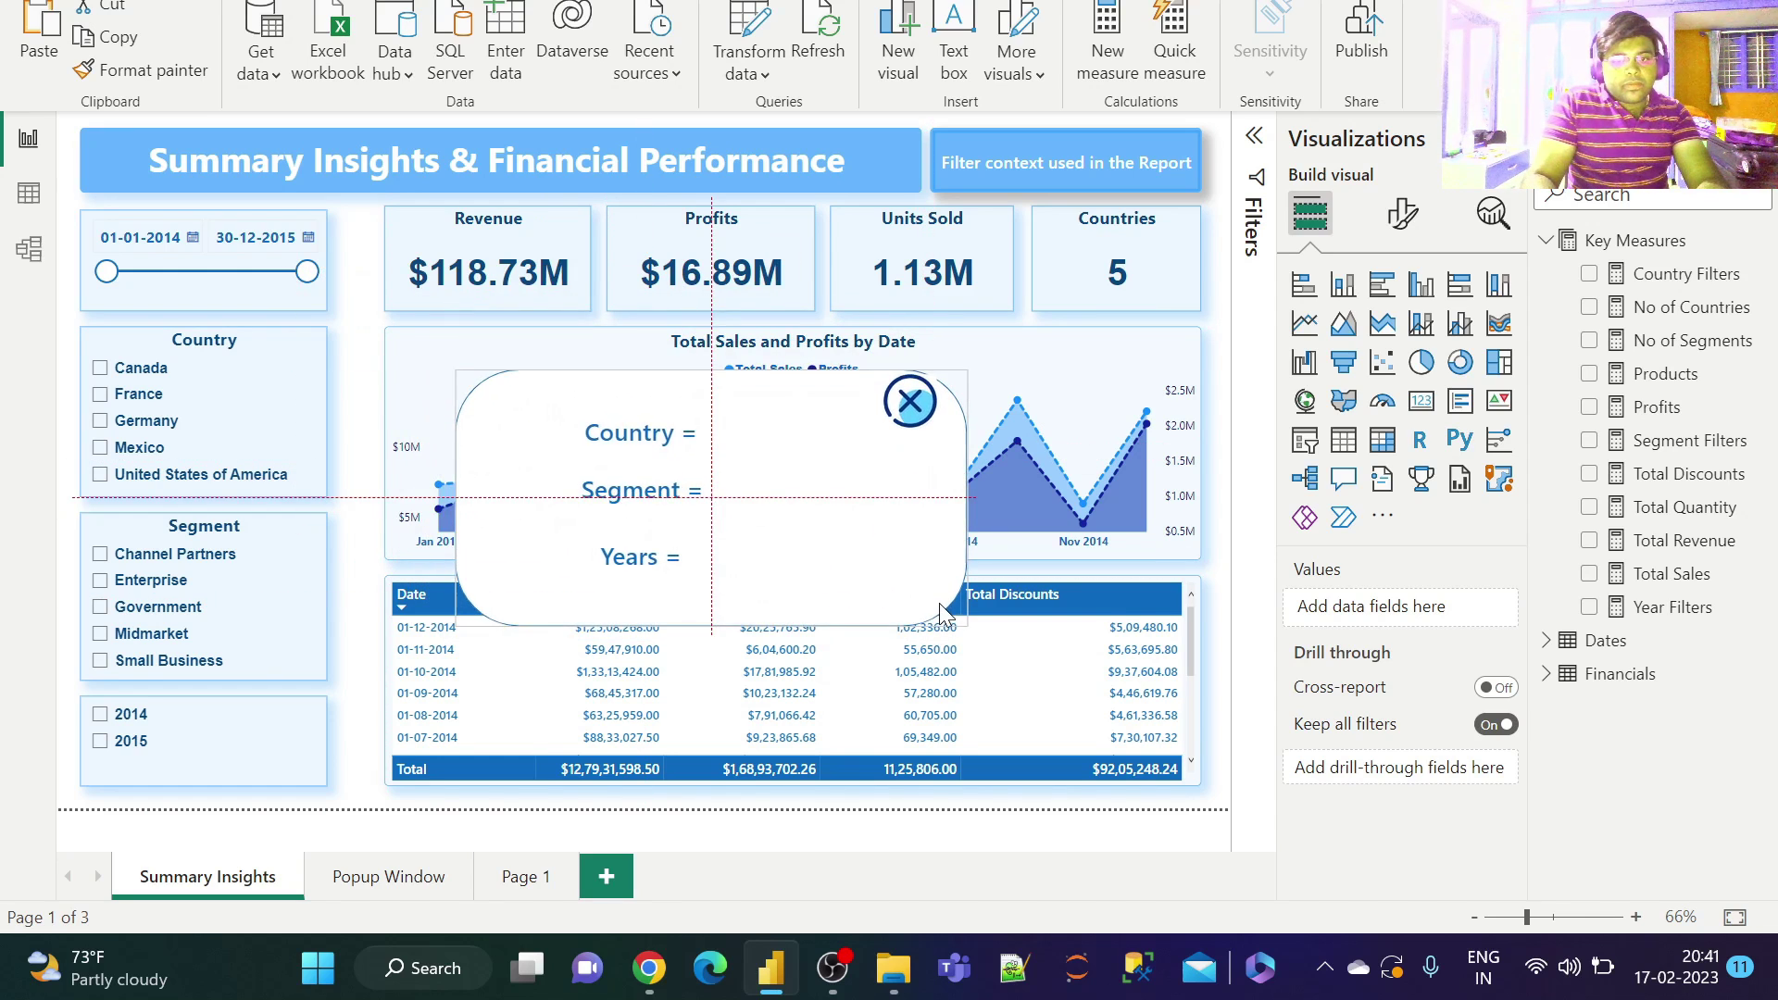
click(939, 603)
click(356, 455)
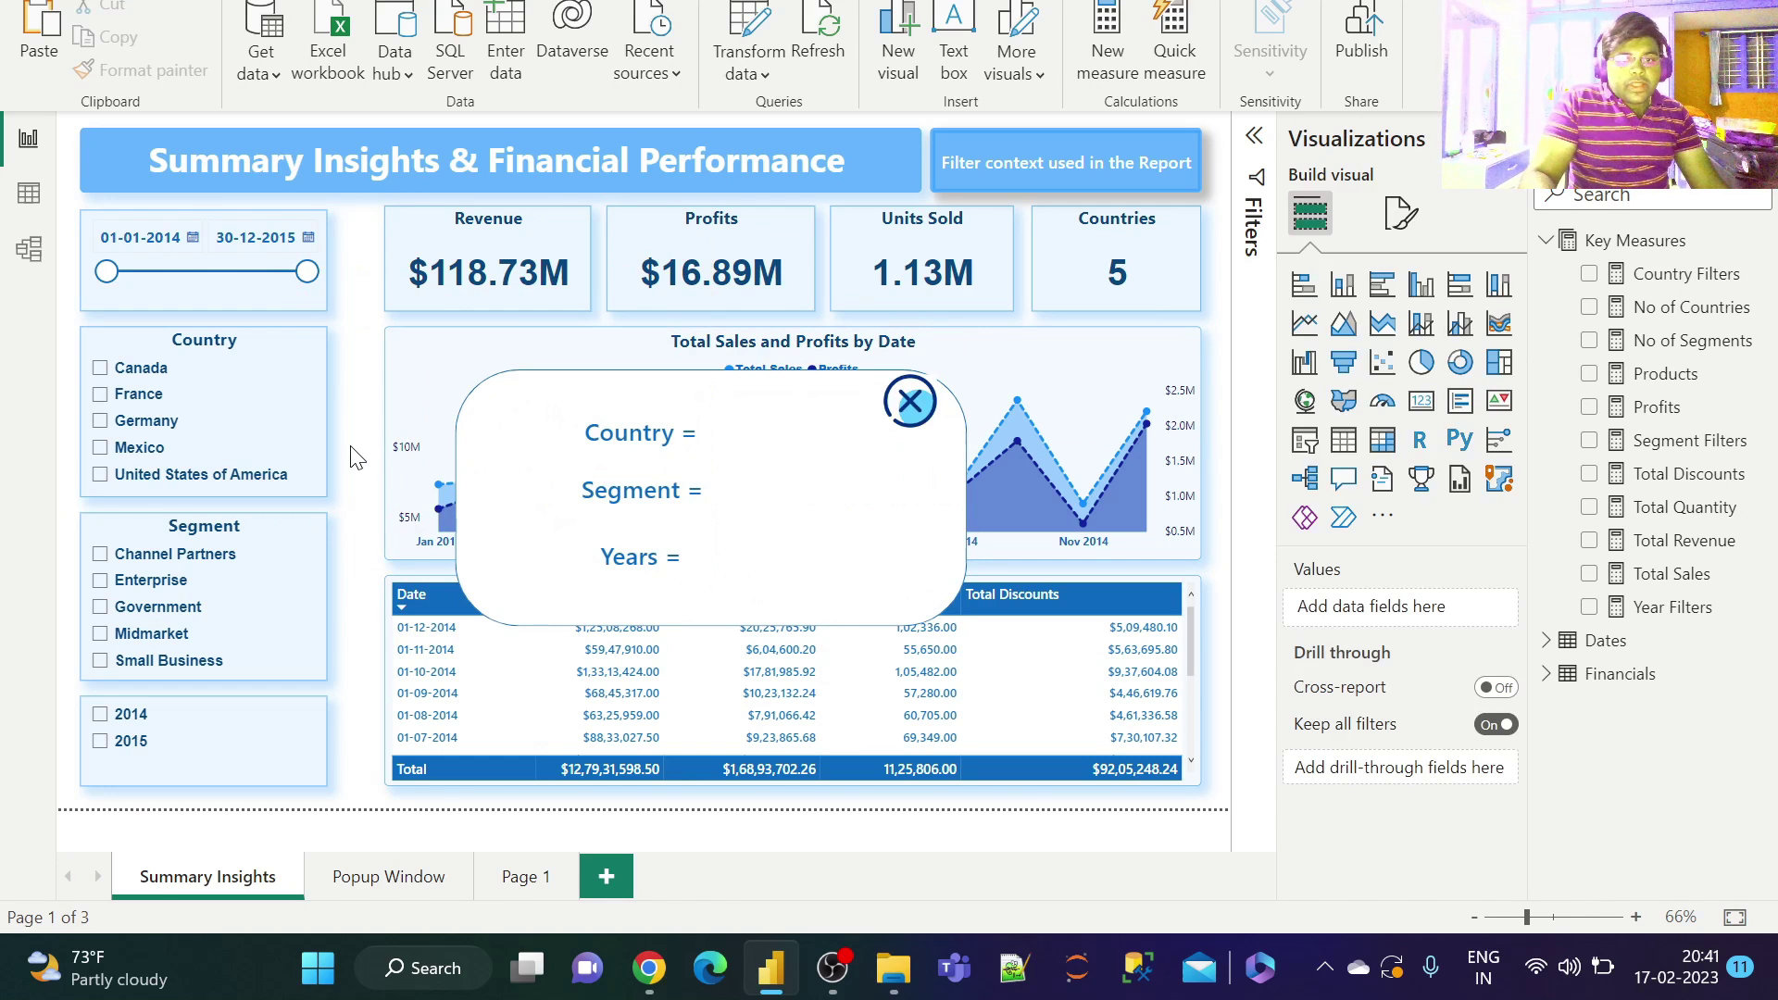
Step: Filter the slicers to Canada, the Midmarket segment and the year 2014
click(136, 370)
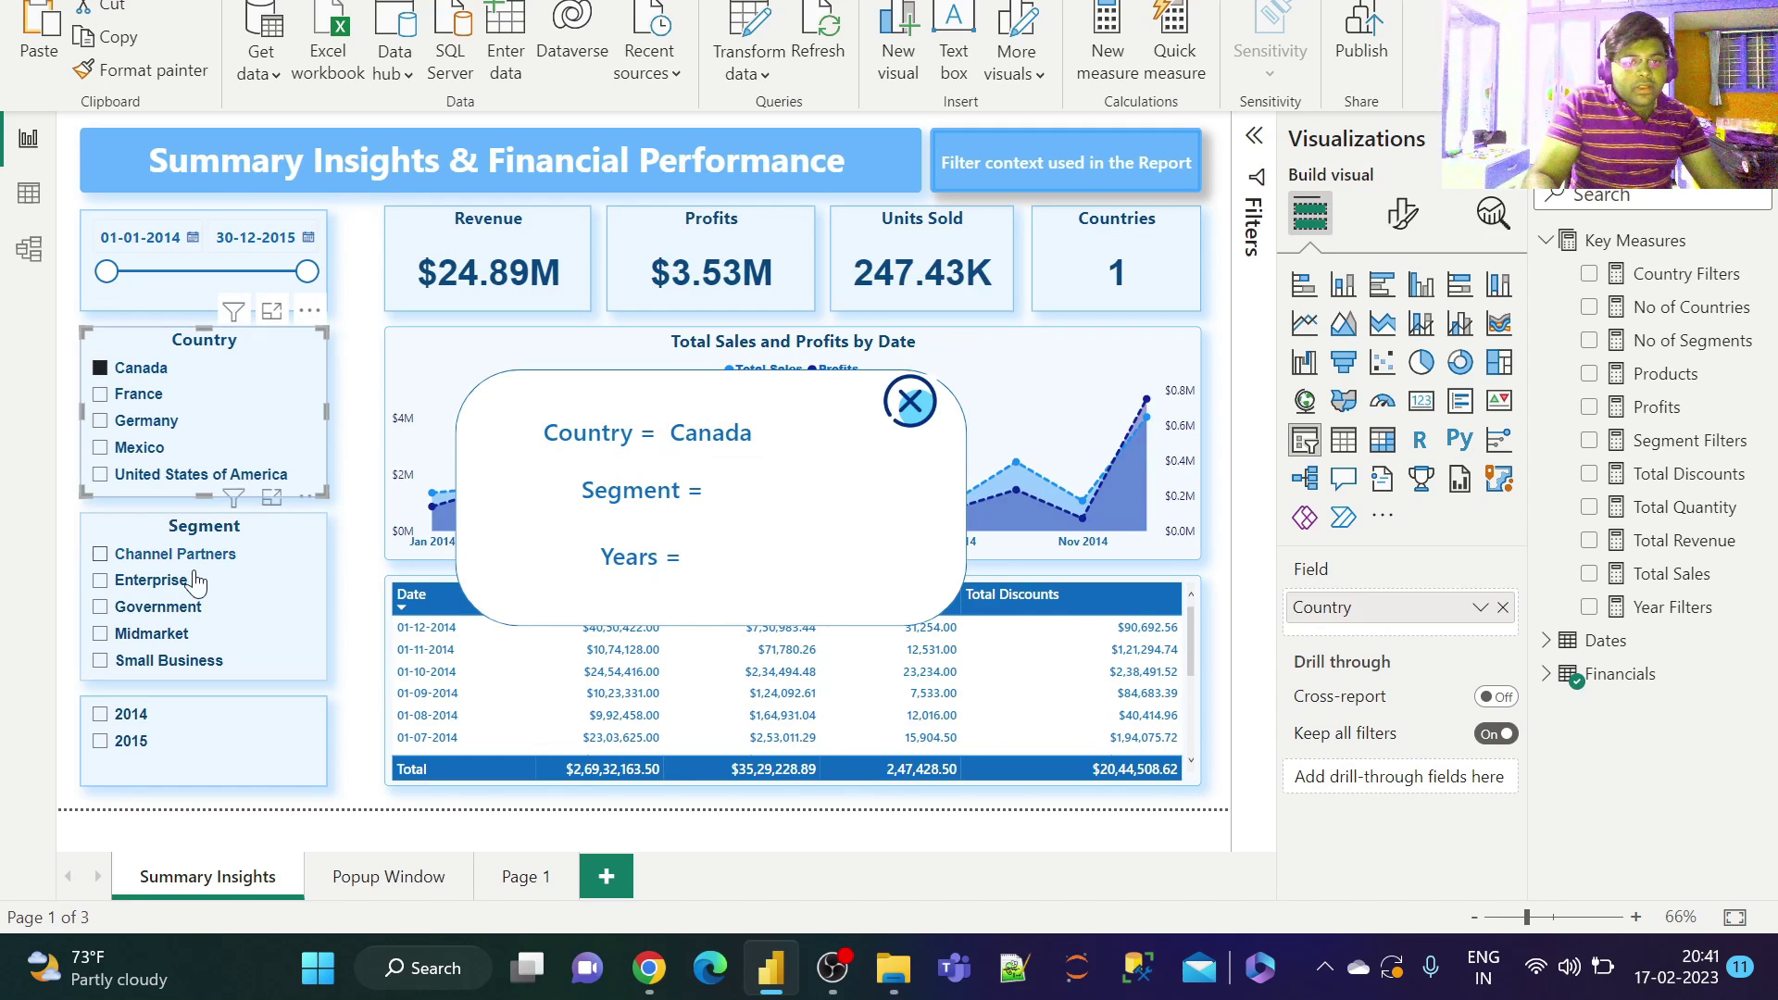
click(153, 583)
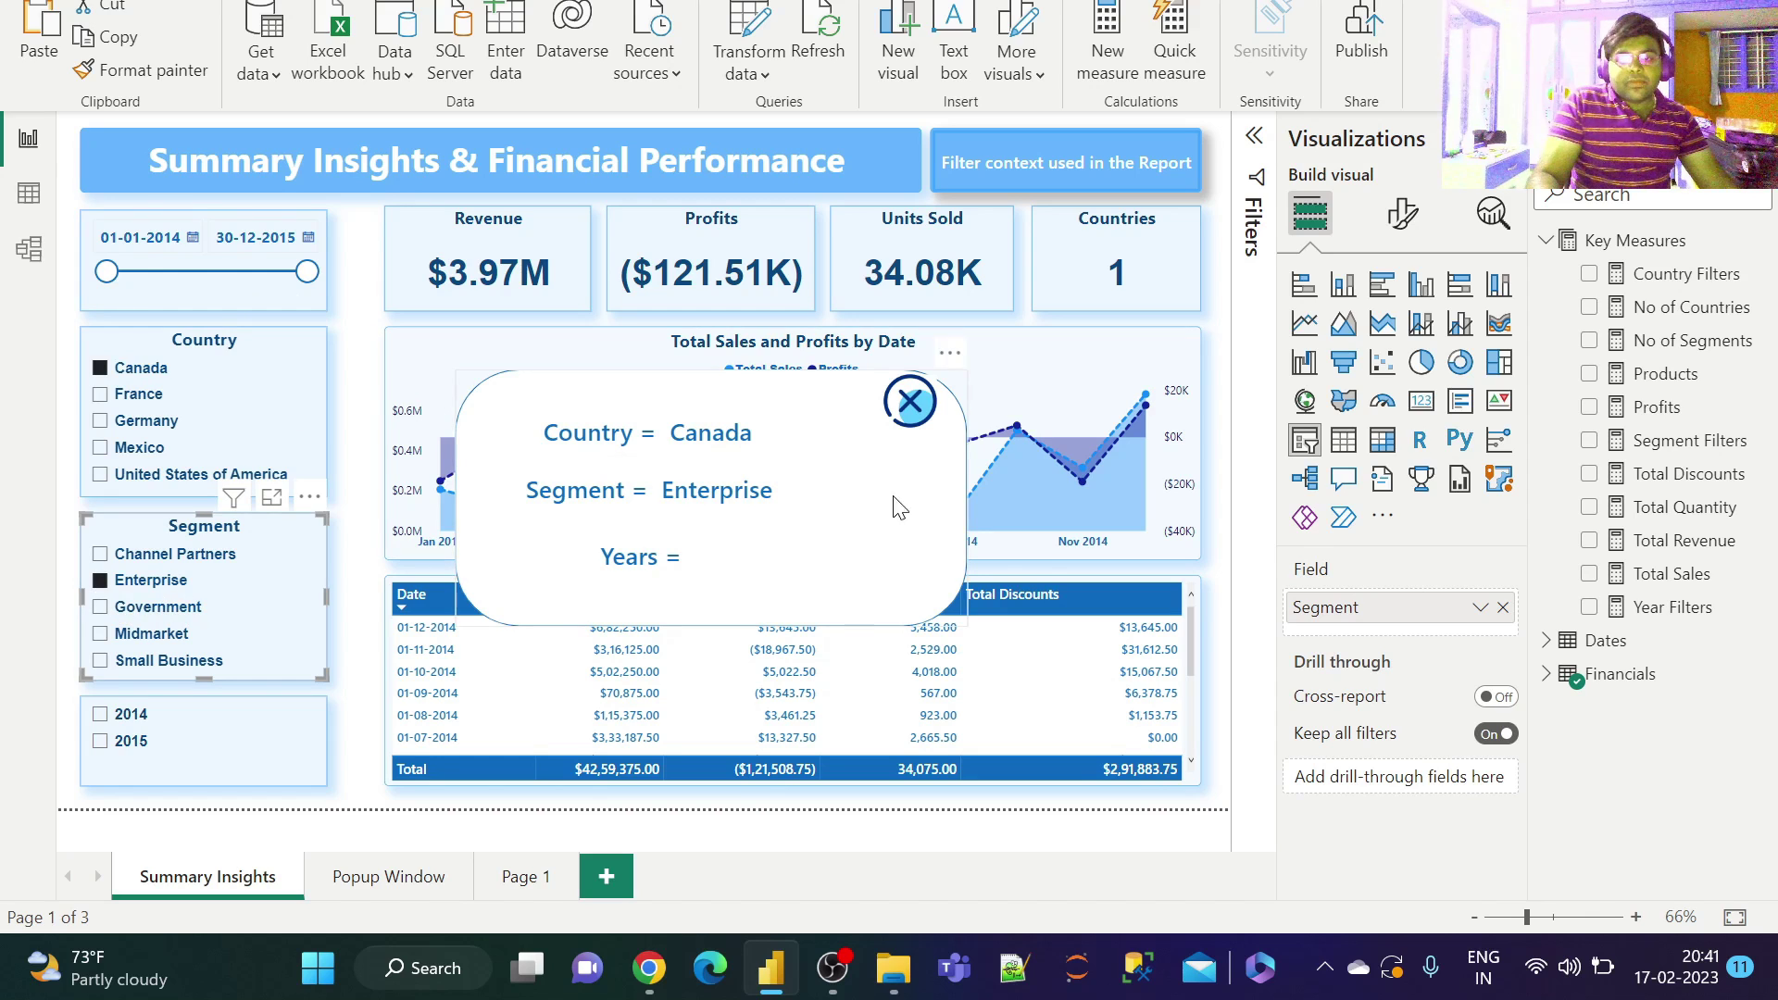
click(141, 558)
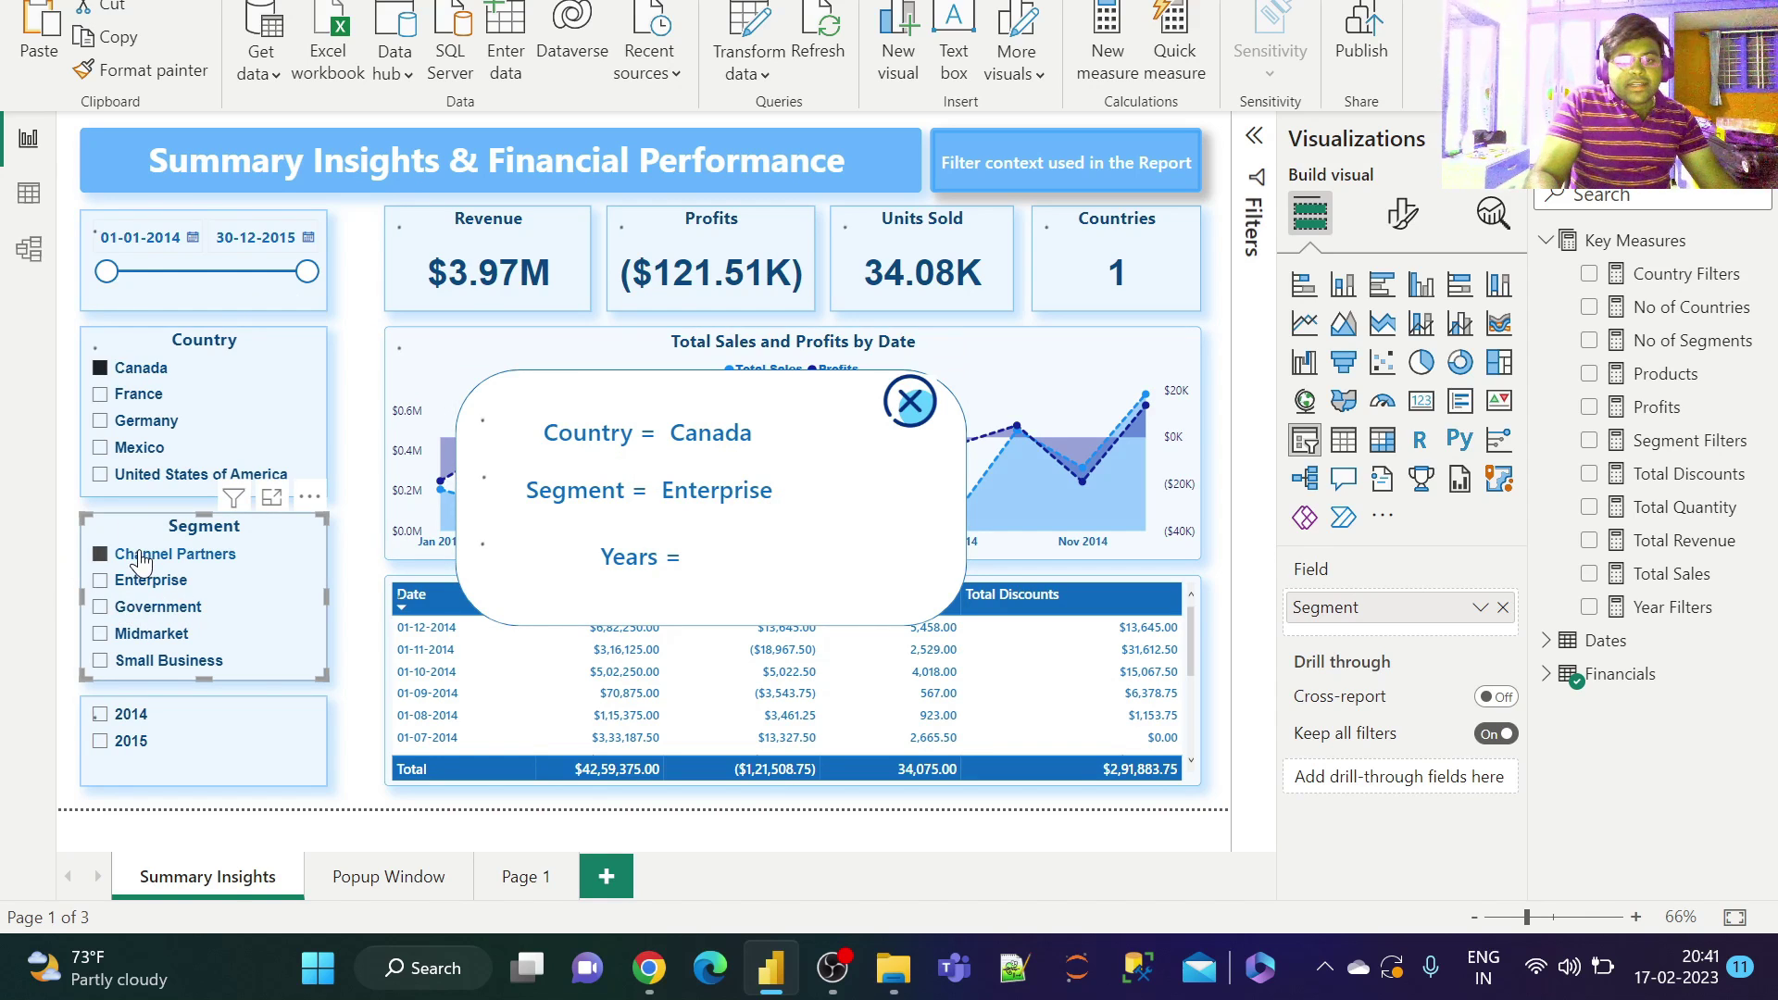
click(163, 609)
click(170, 633)
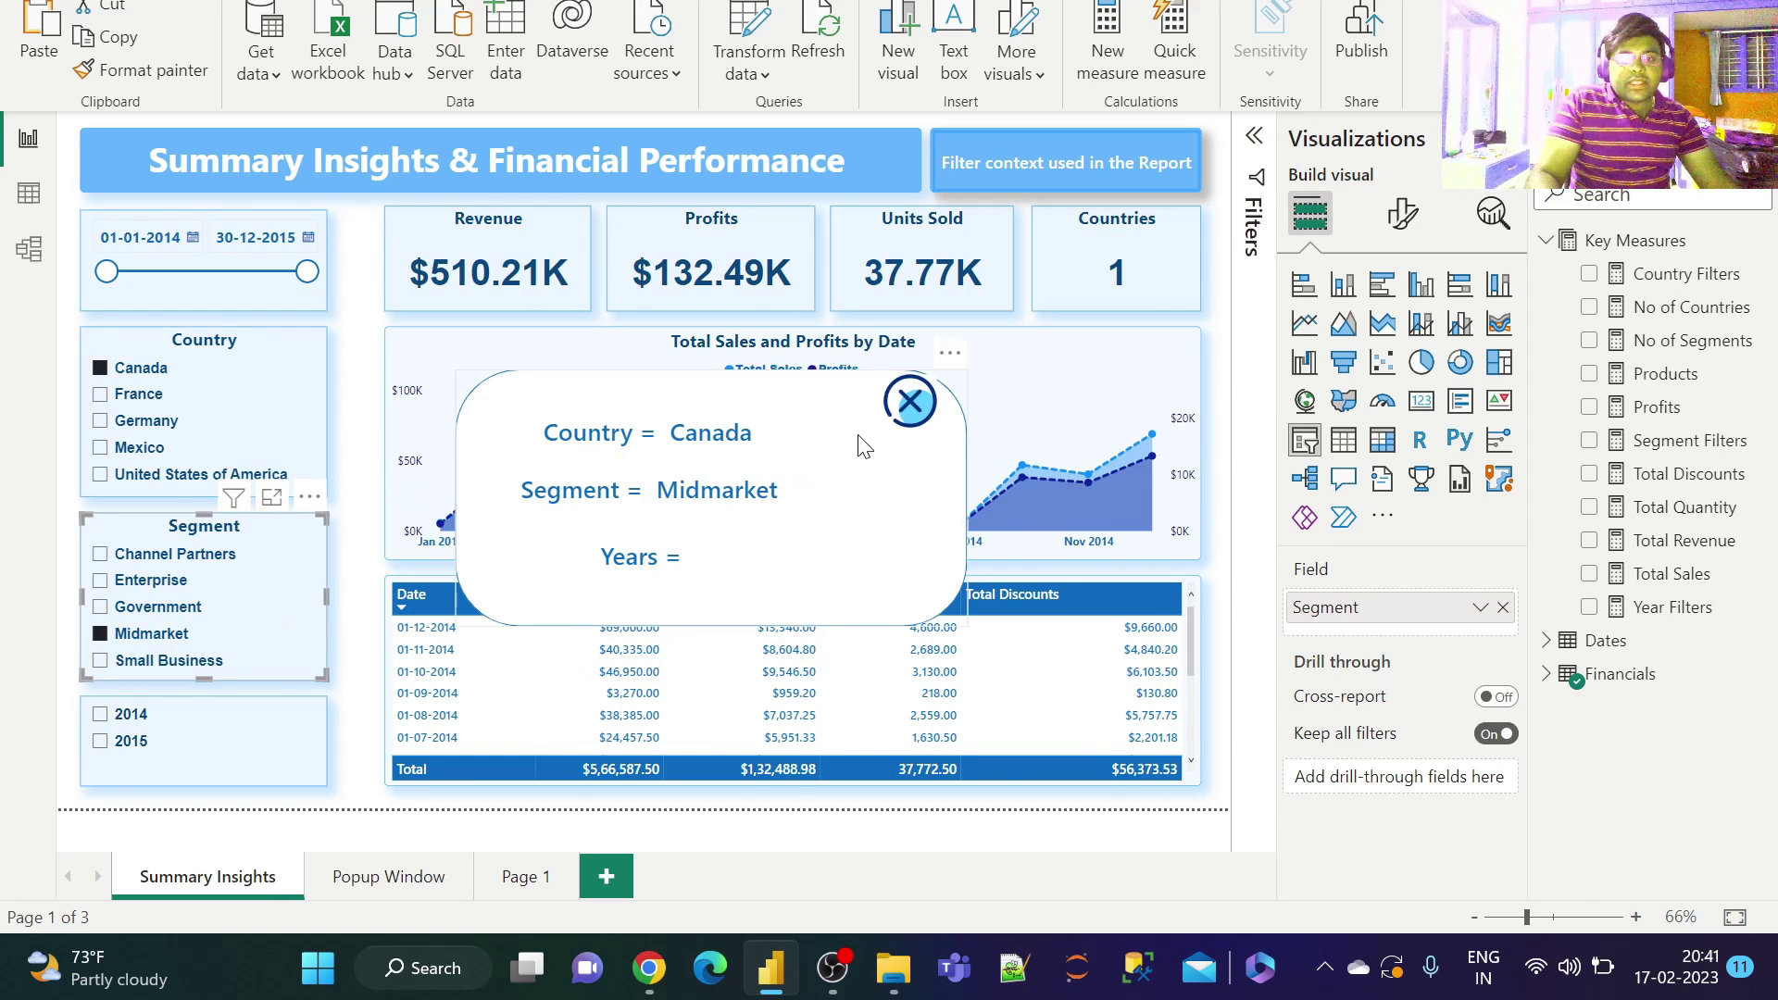
click(131, 719)
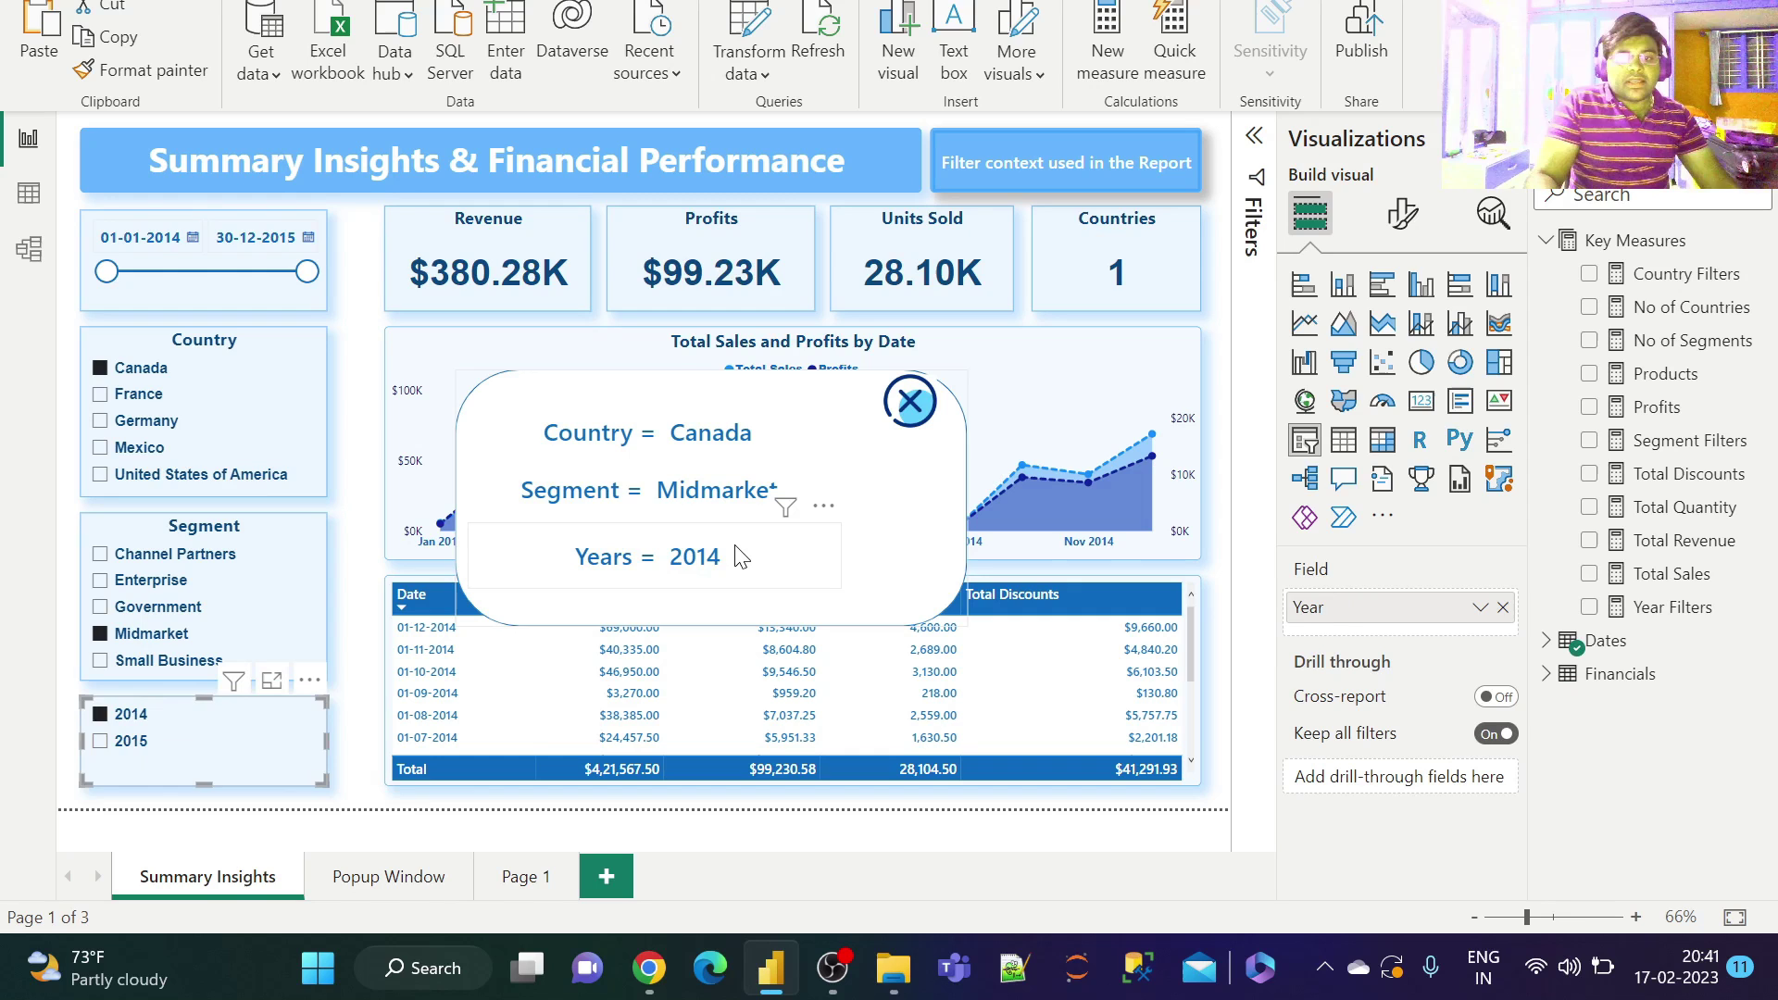
Step: Nudge the pop-up panel up-left and move its Years line slightly up
click(740, 556)
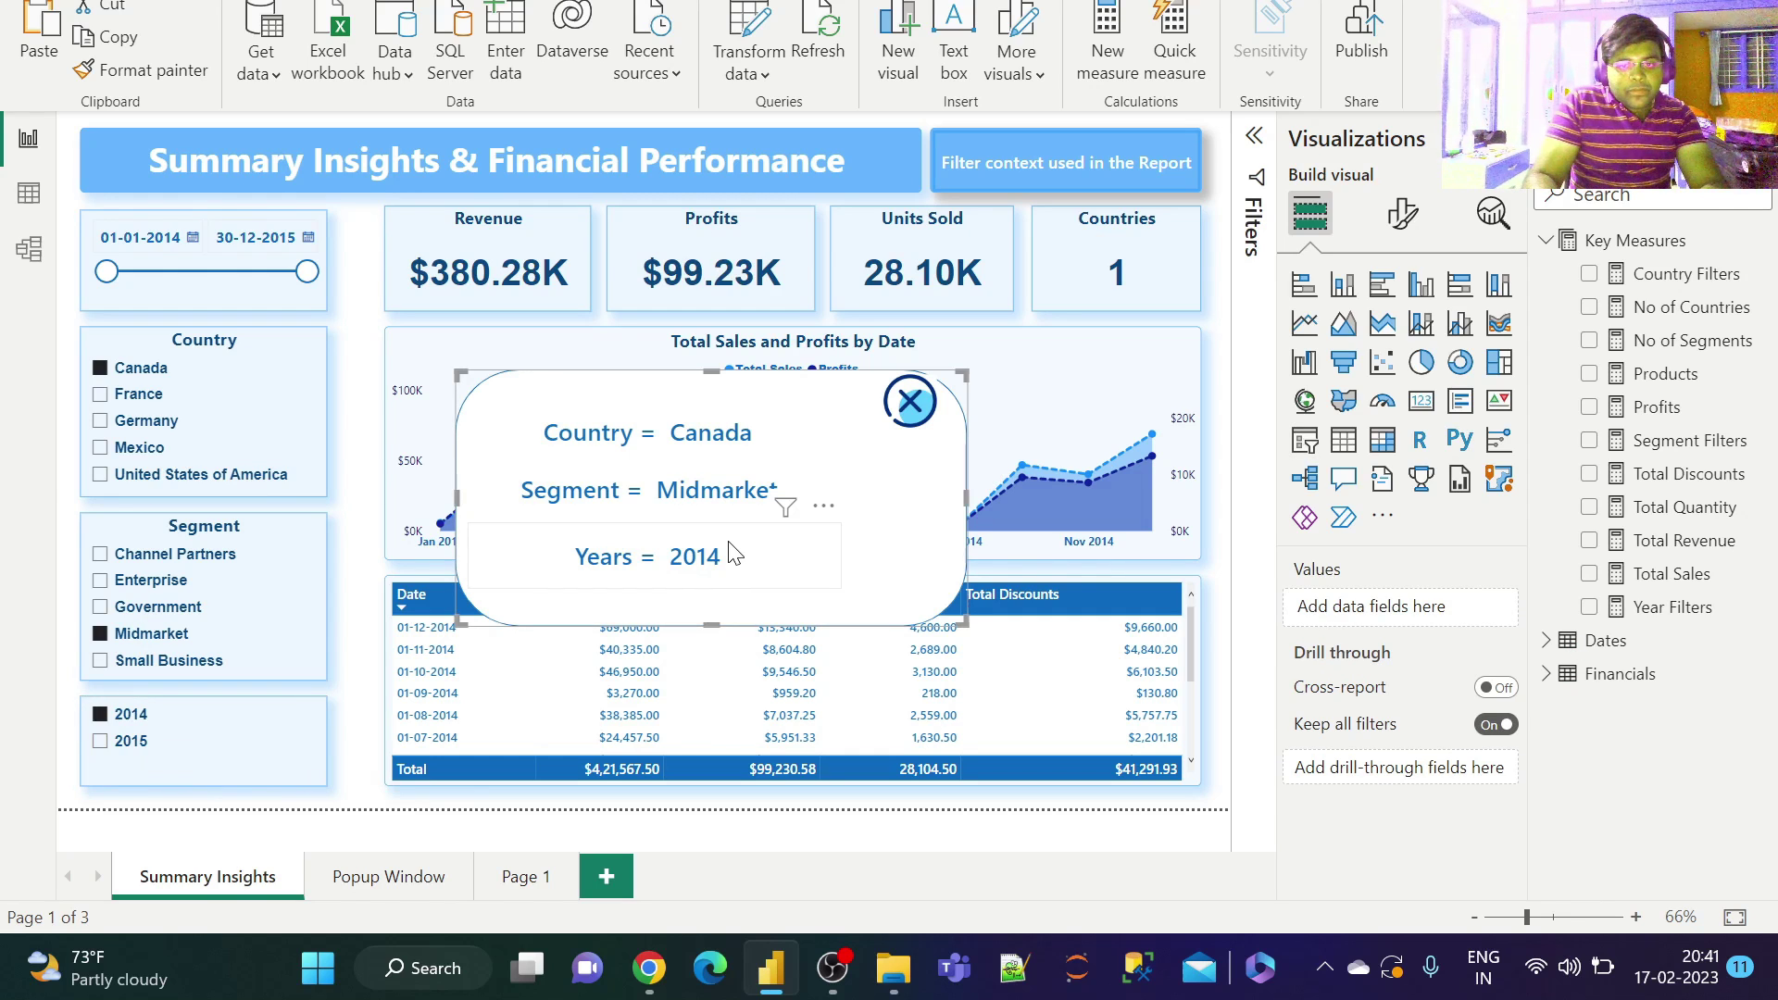
drag(741, 555, 732, 551)
click(732, 551)
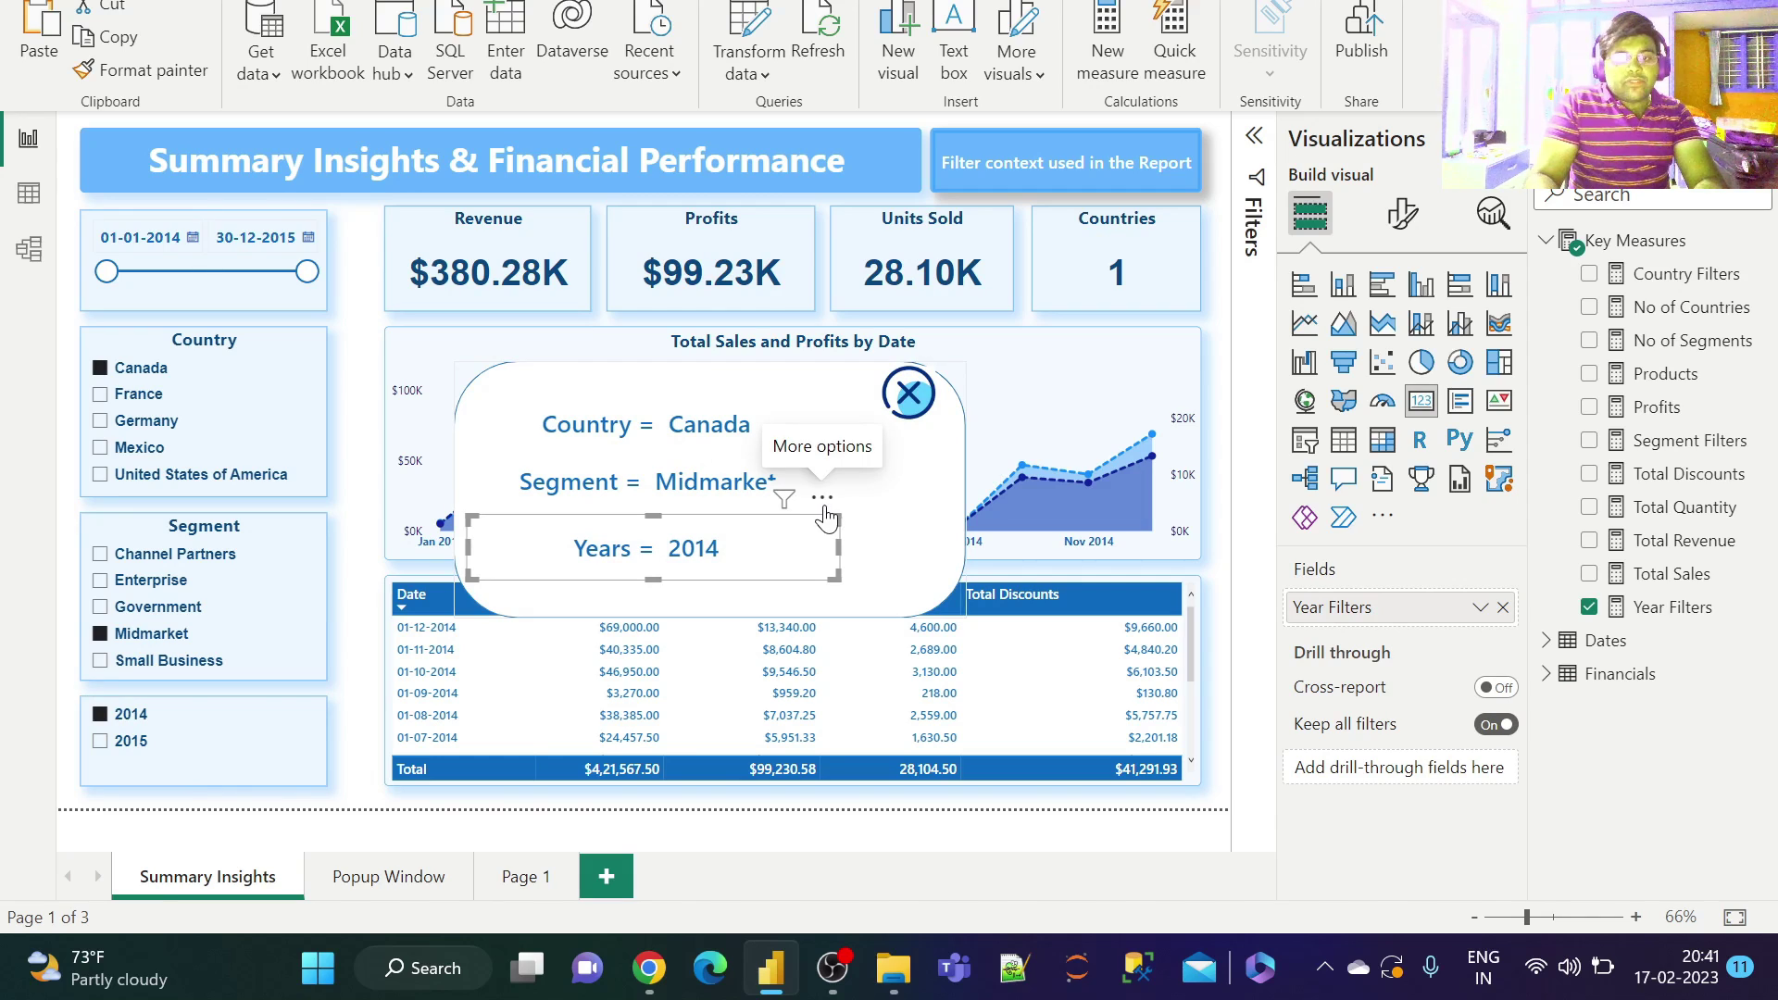
drag(821, 505, 818, 498)
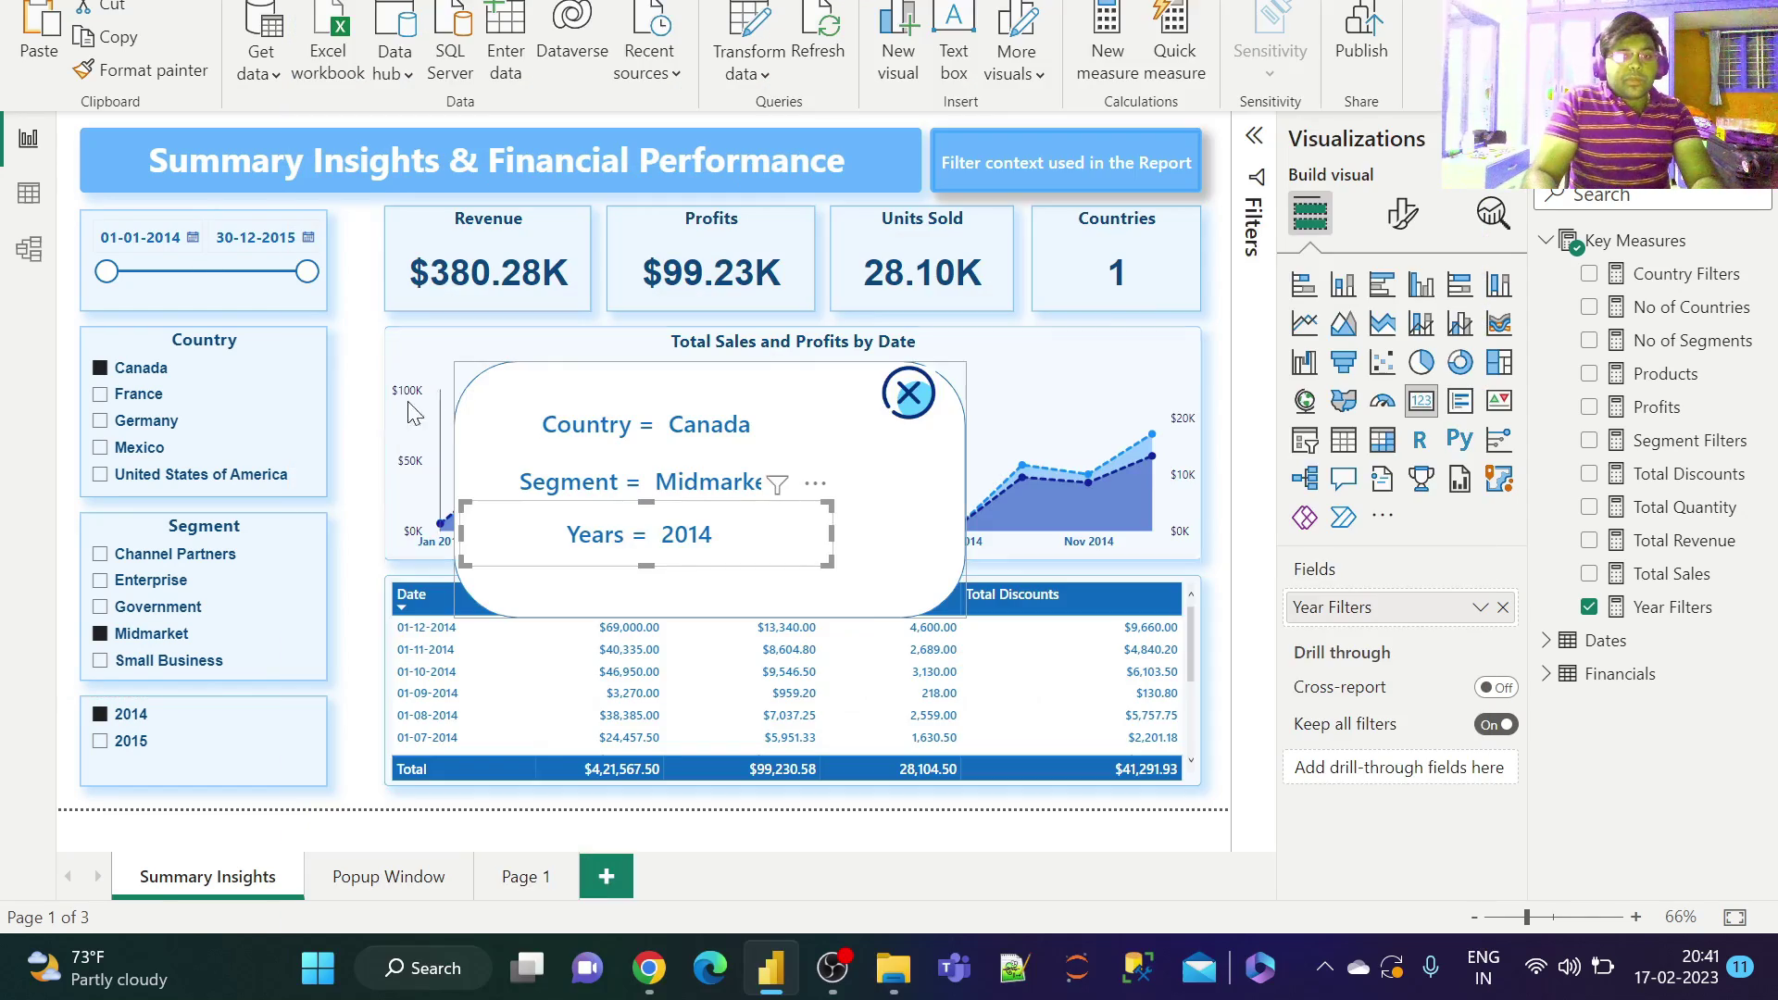
click(369, 428)
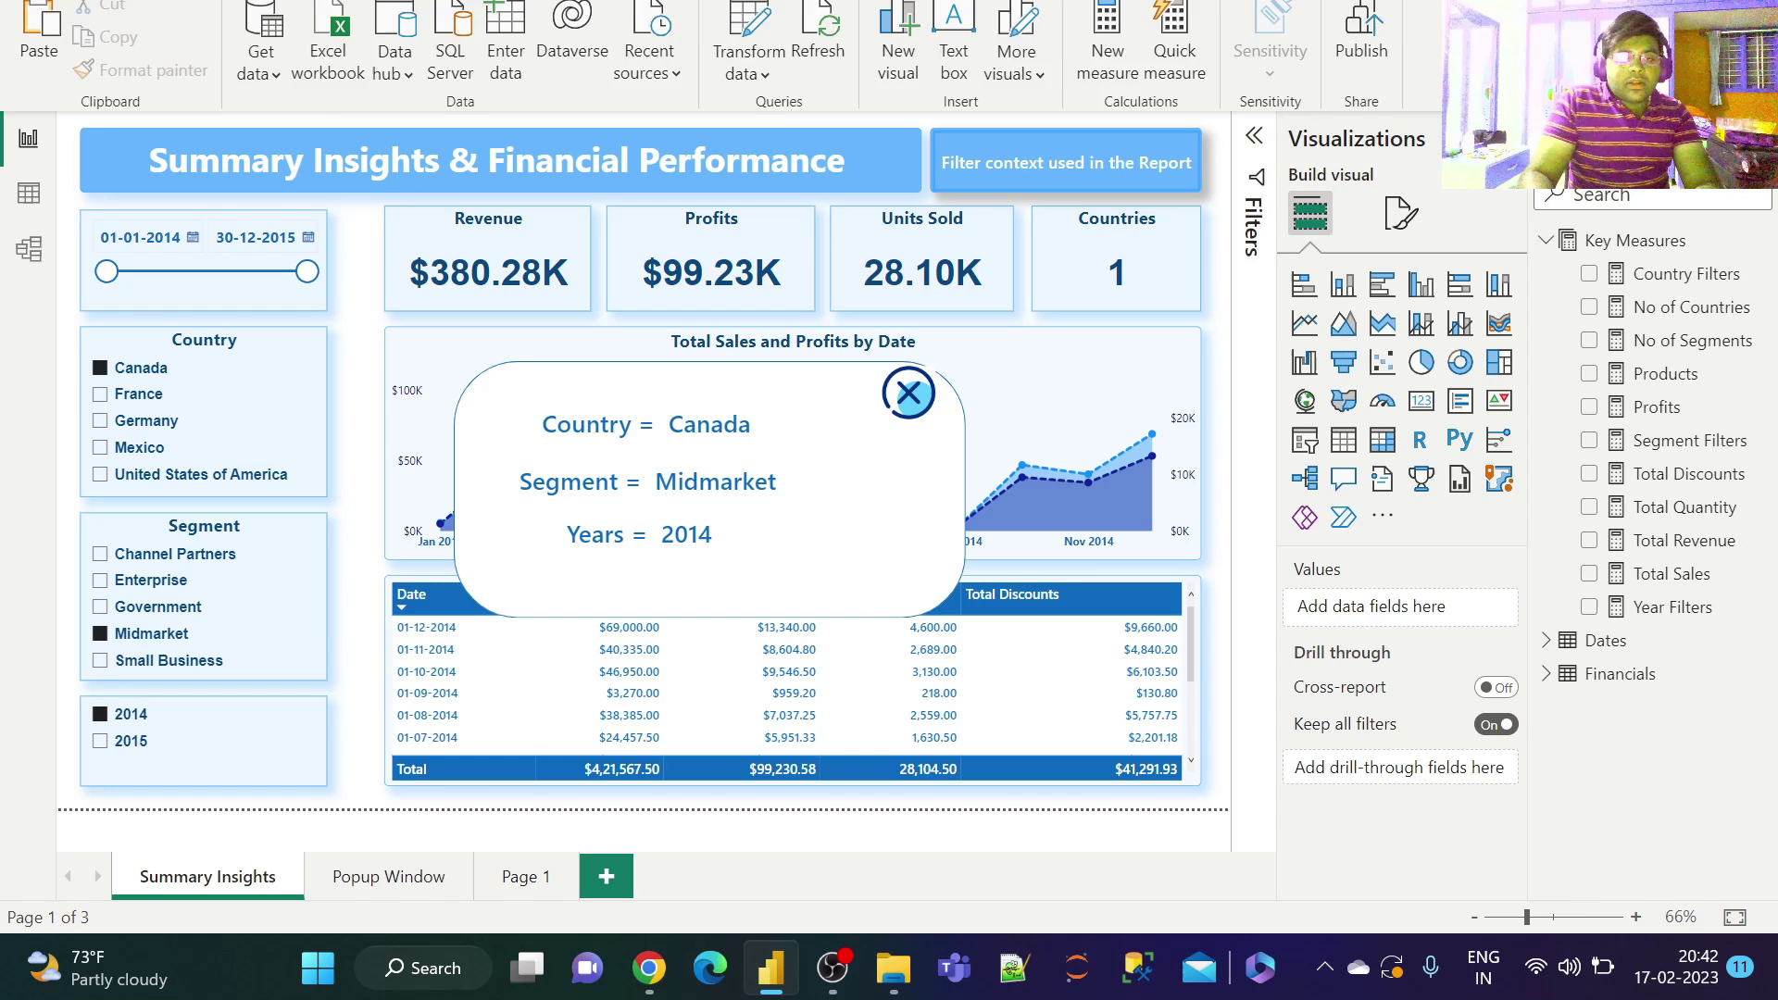
Step: Show the Bookmarks and Selection panes from the View ribbon
key(alt+w)
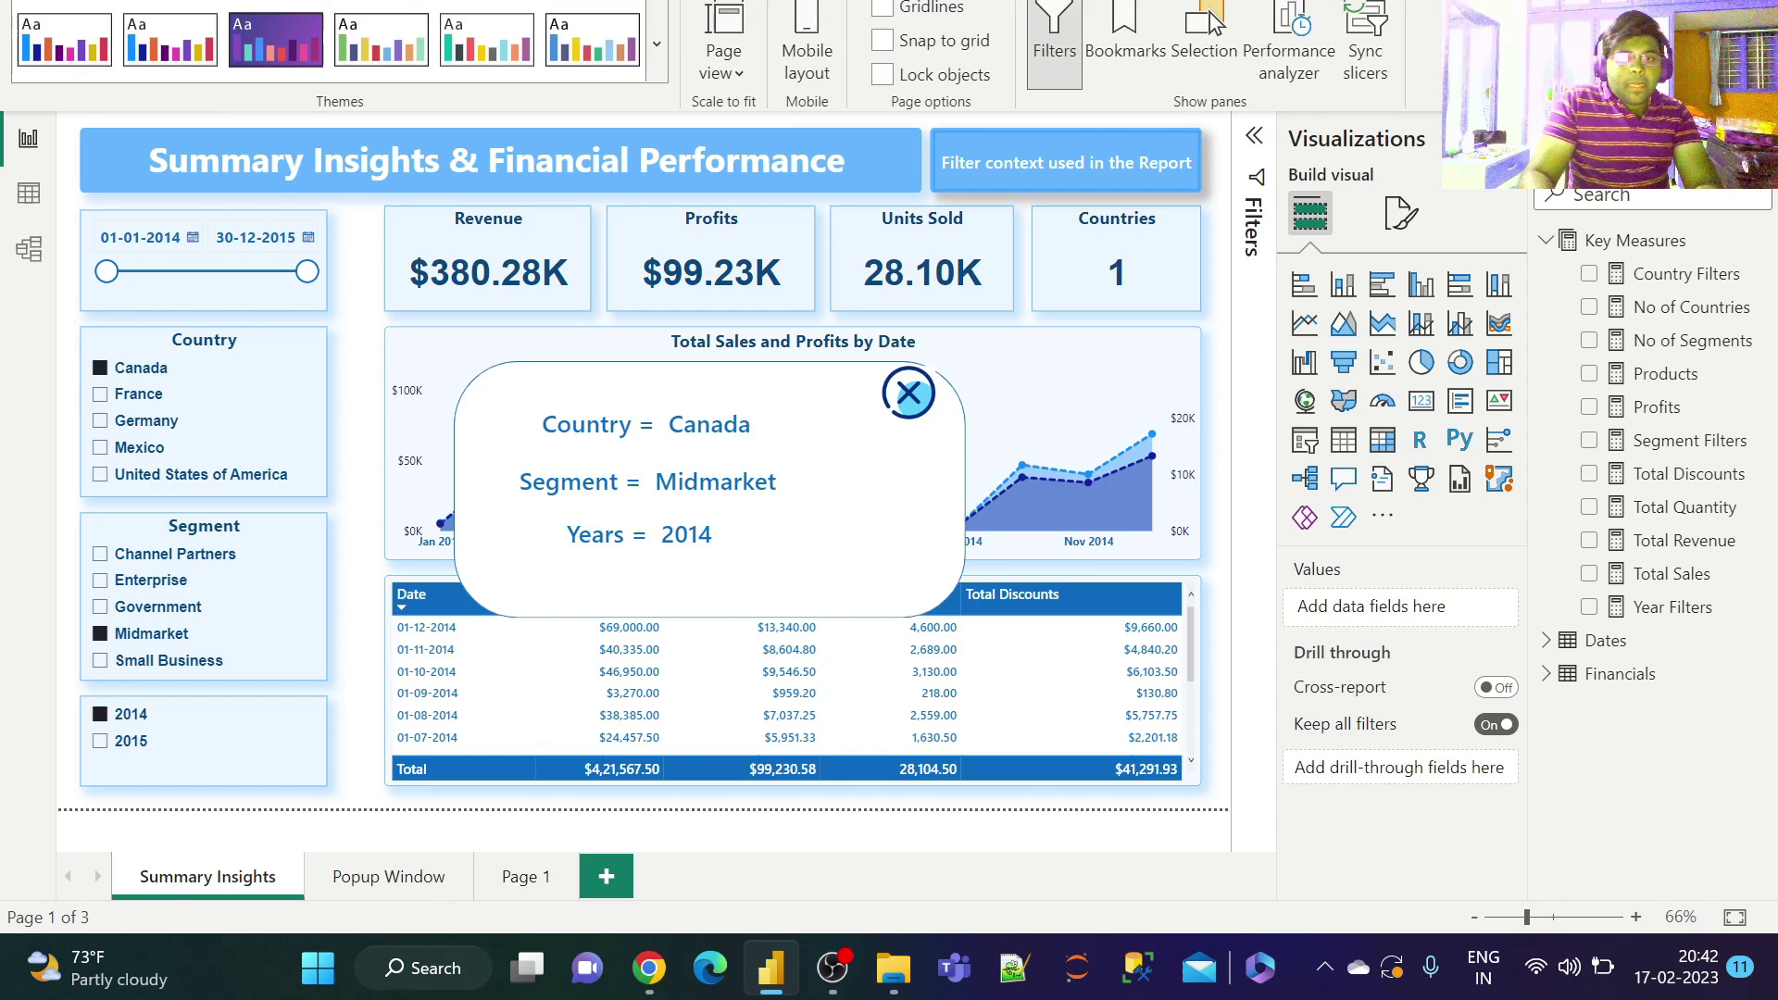
click(1134, 42)
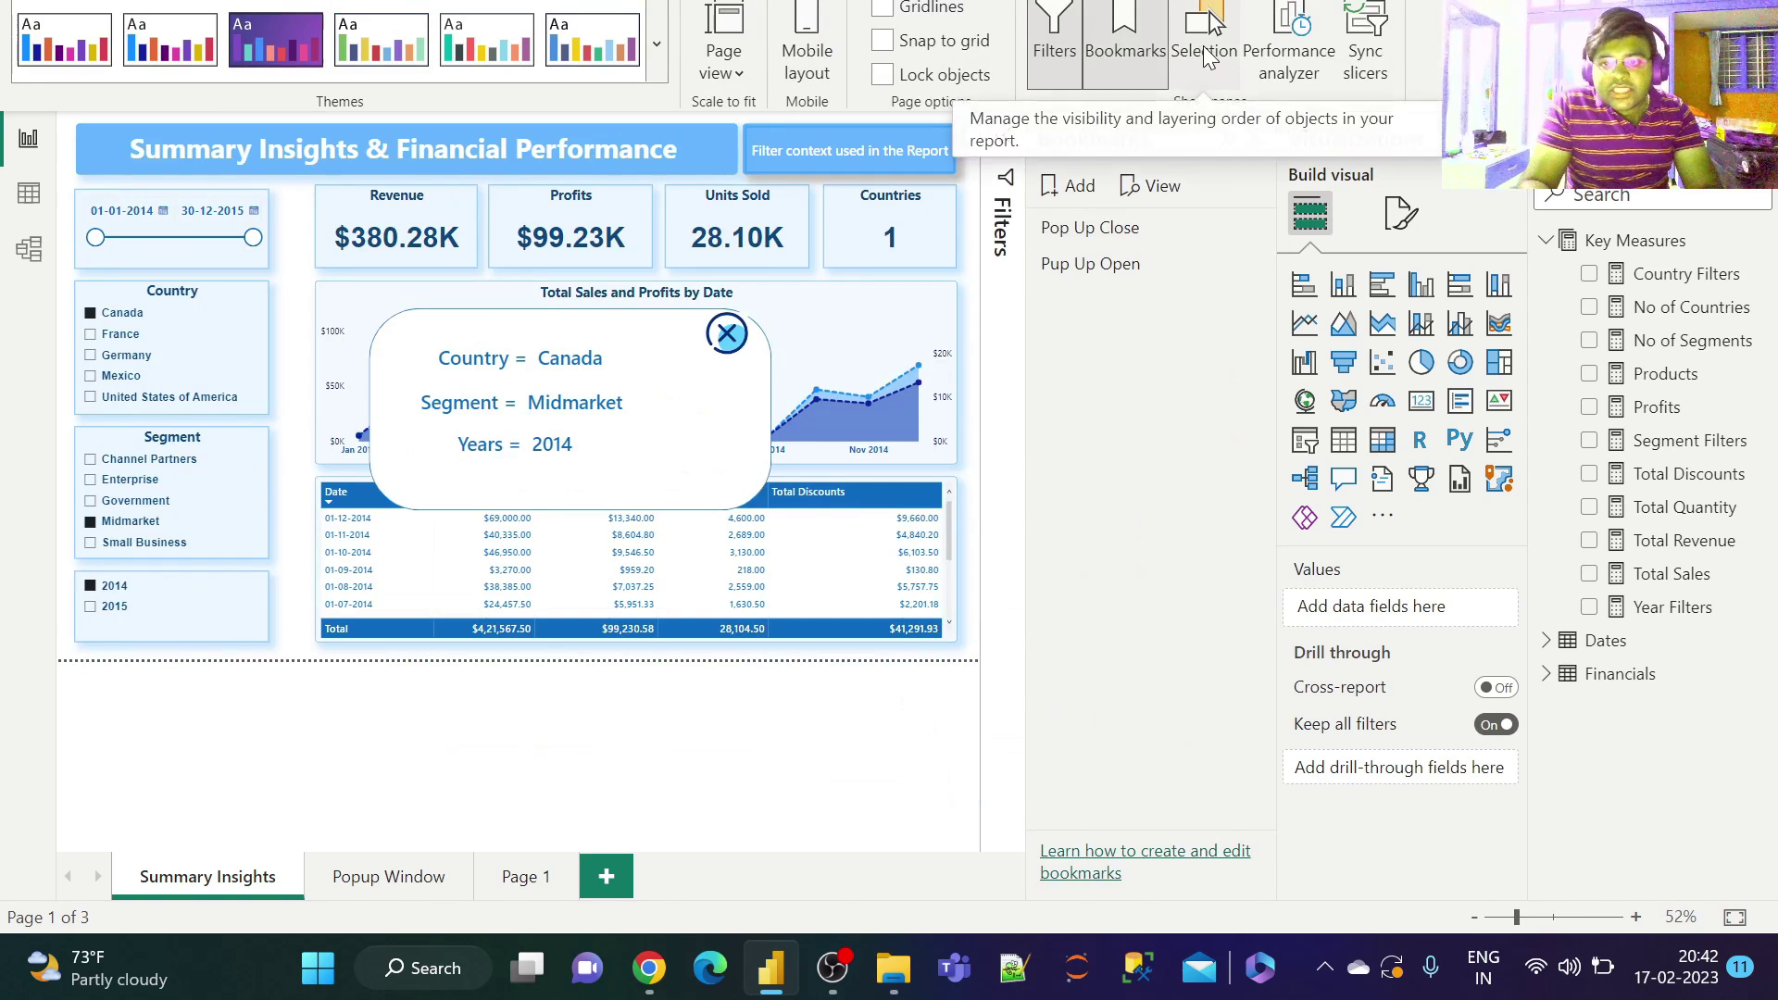
click(1207, 51)
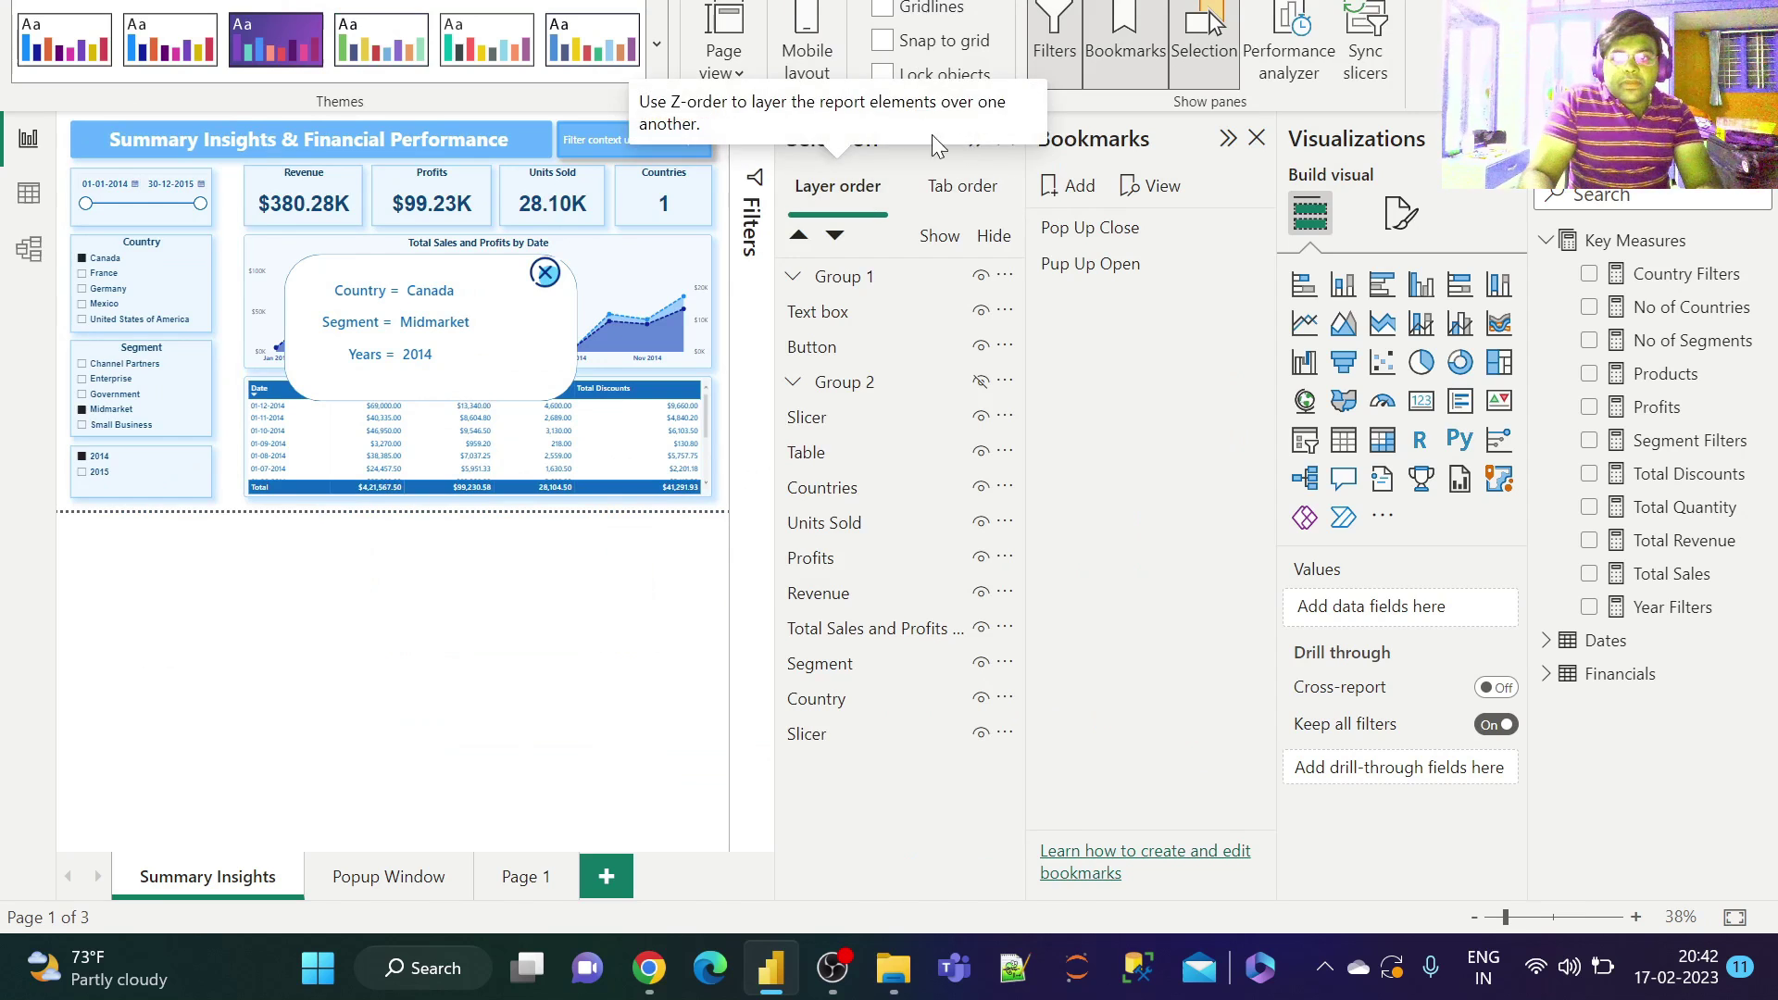
Step: Add a bookmark named 'Msg Open', update it to the current state, then add another bookmark
click(1078, 192)
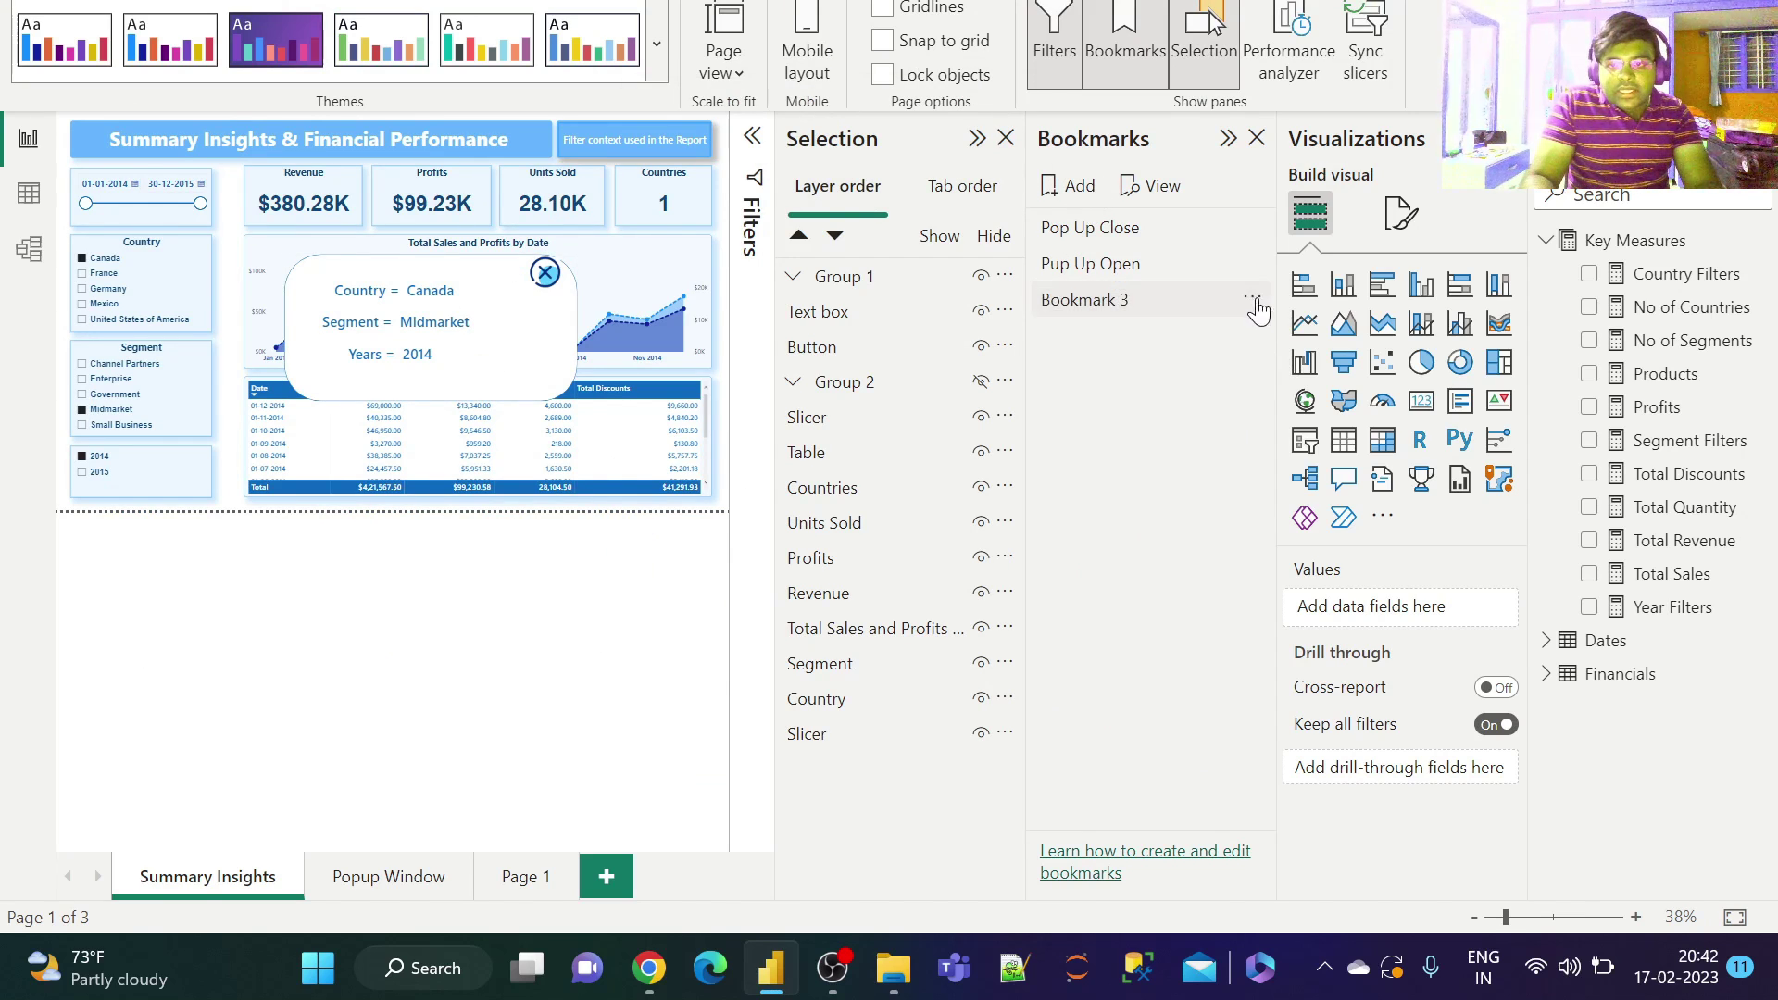
click(1253, 298)
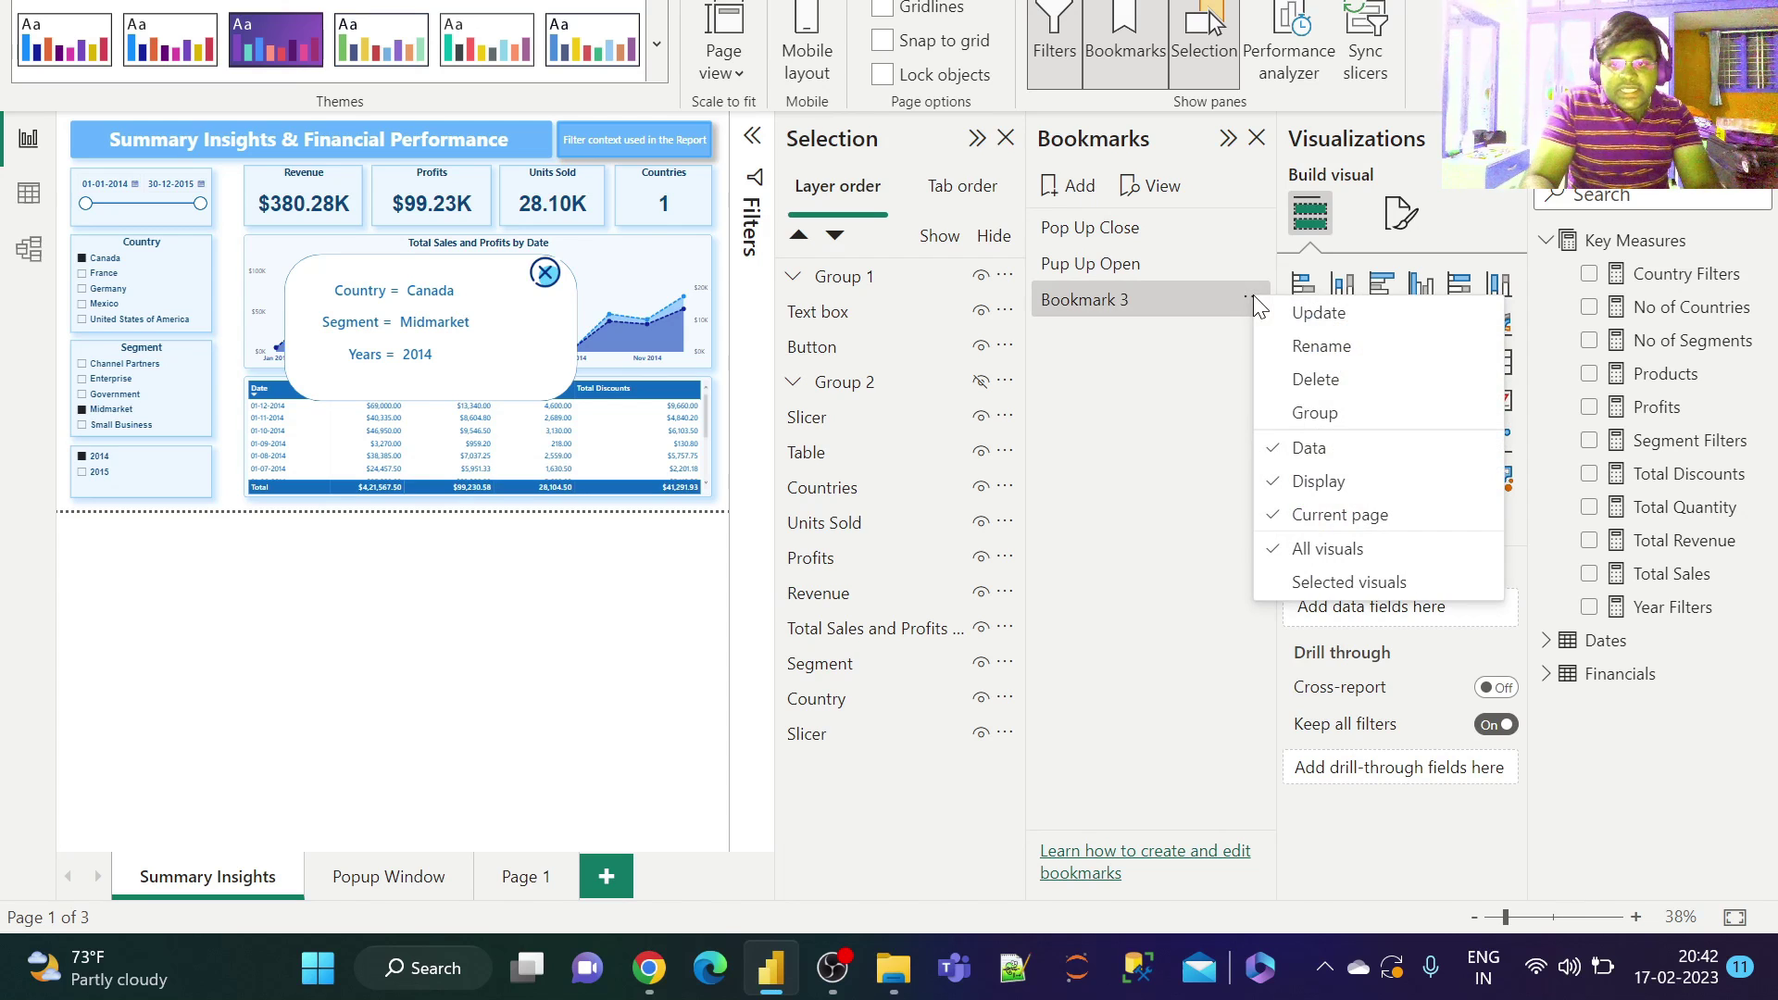
click(1294, 349)
text(Ms)
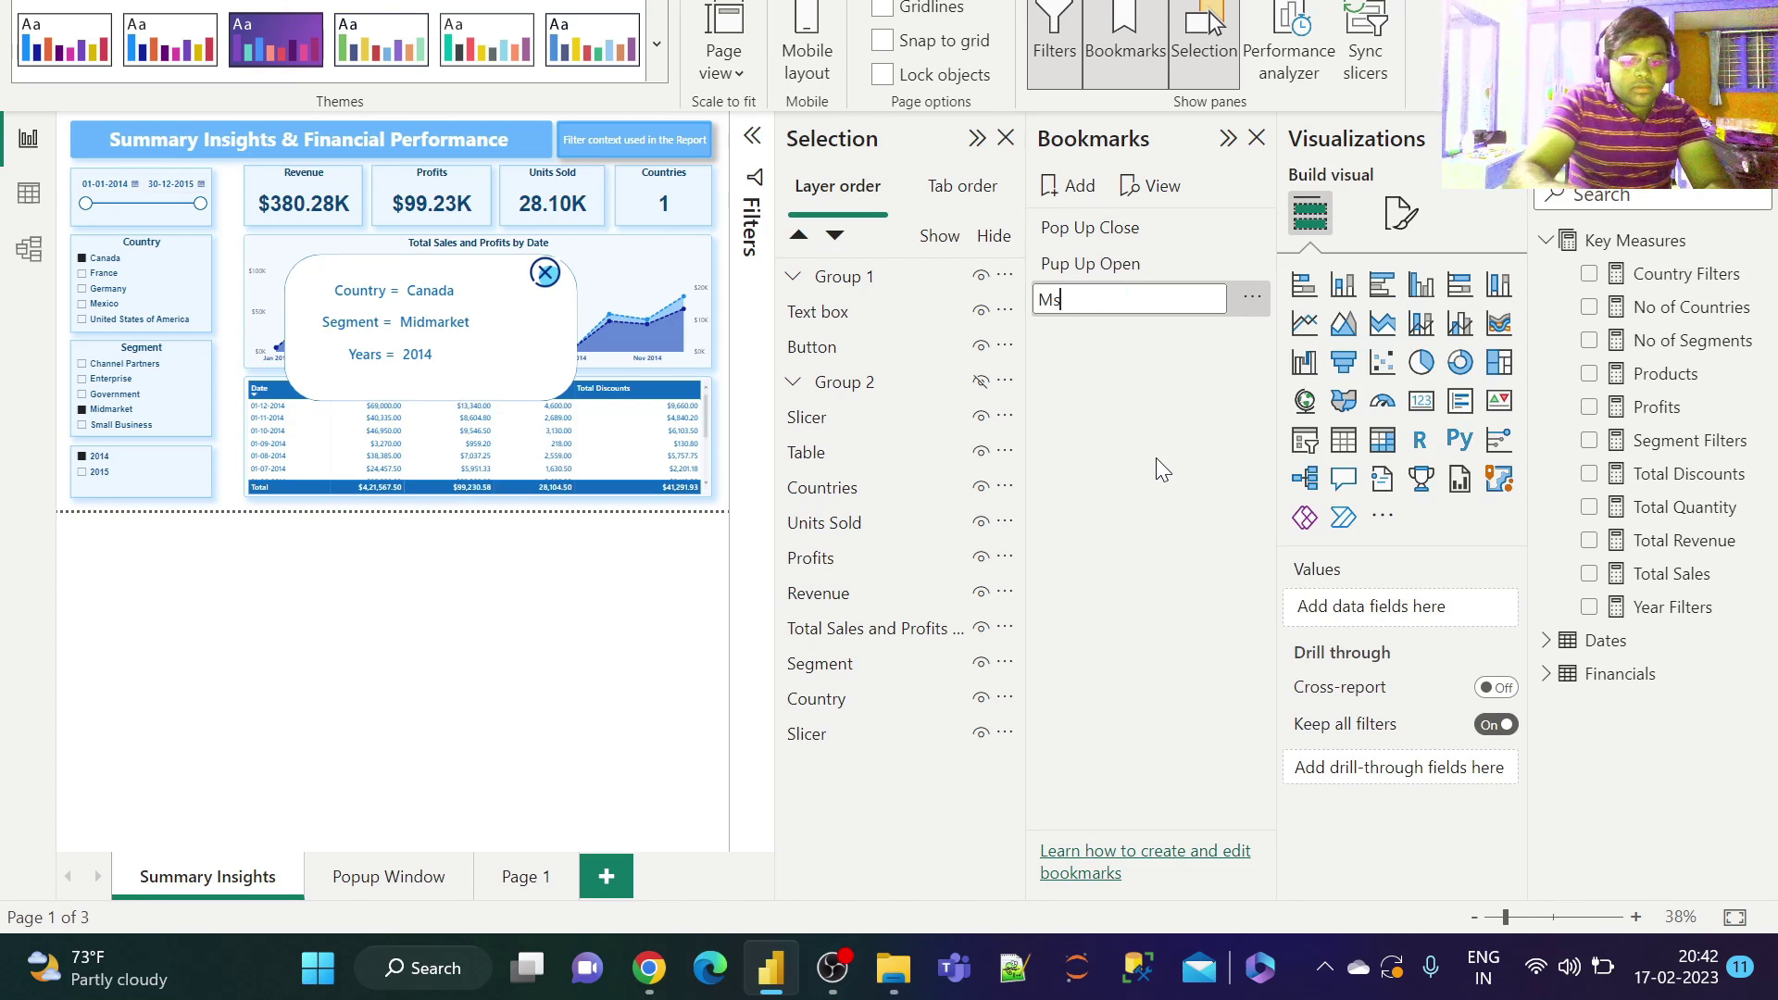
text(g Open)
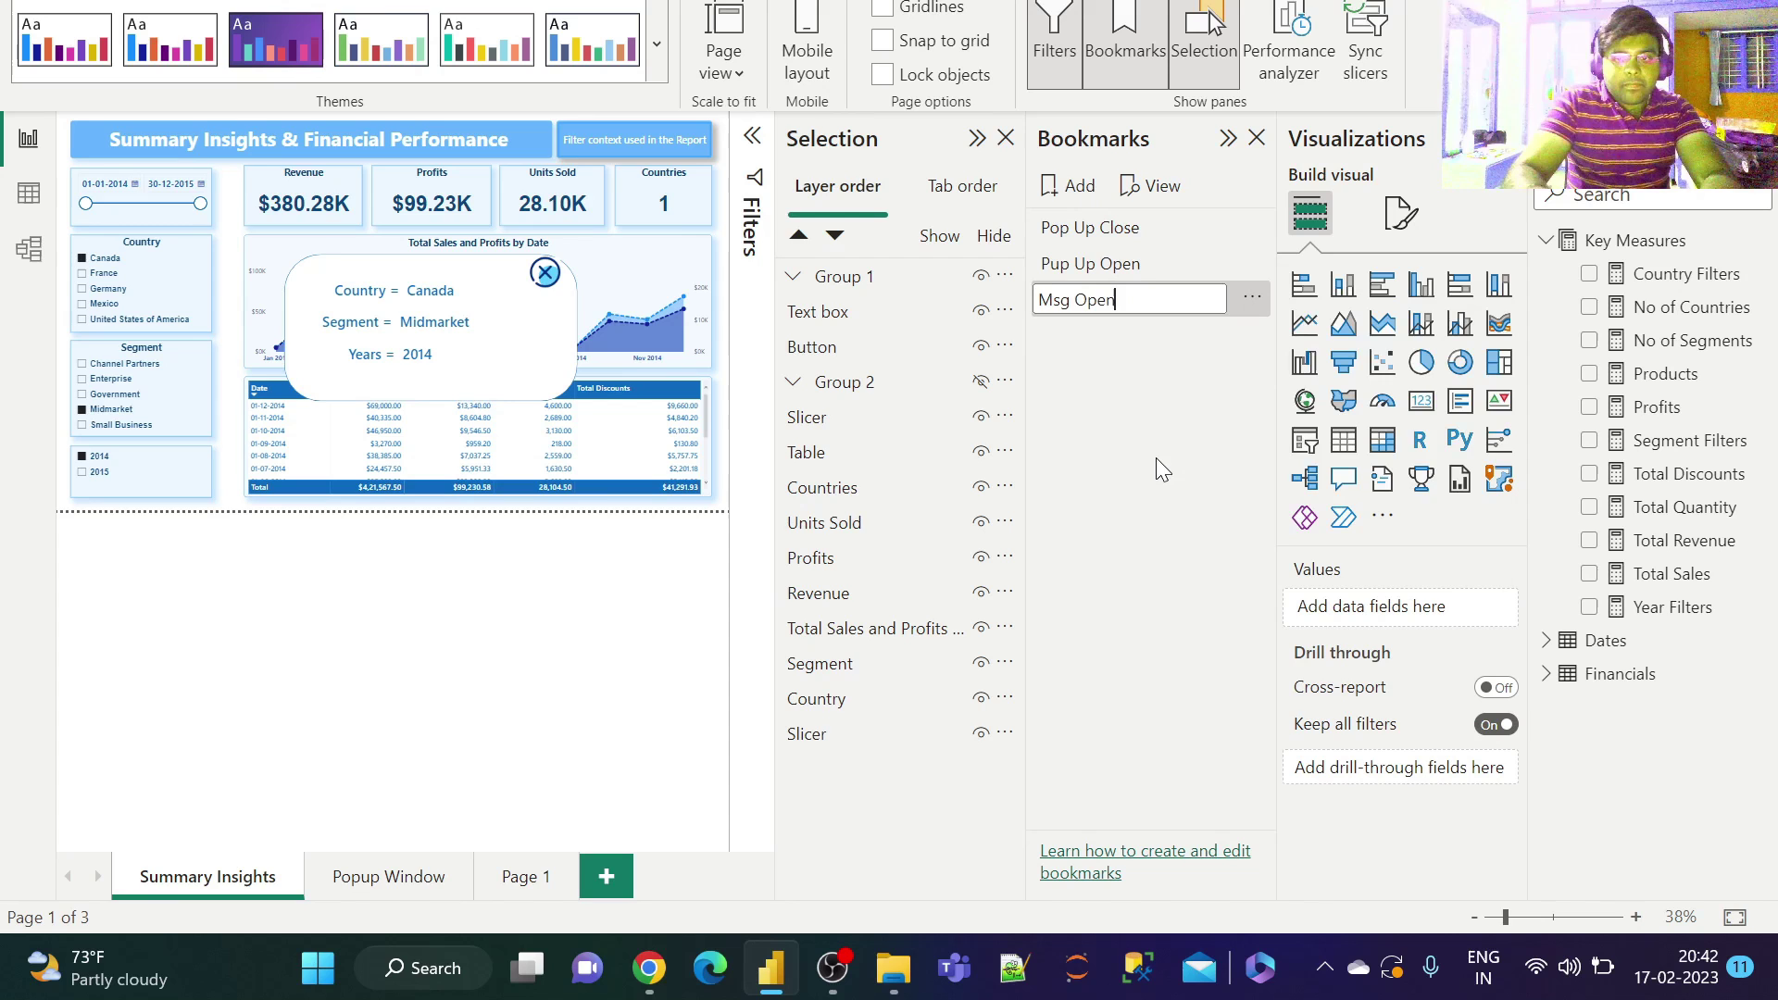
key(Return)
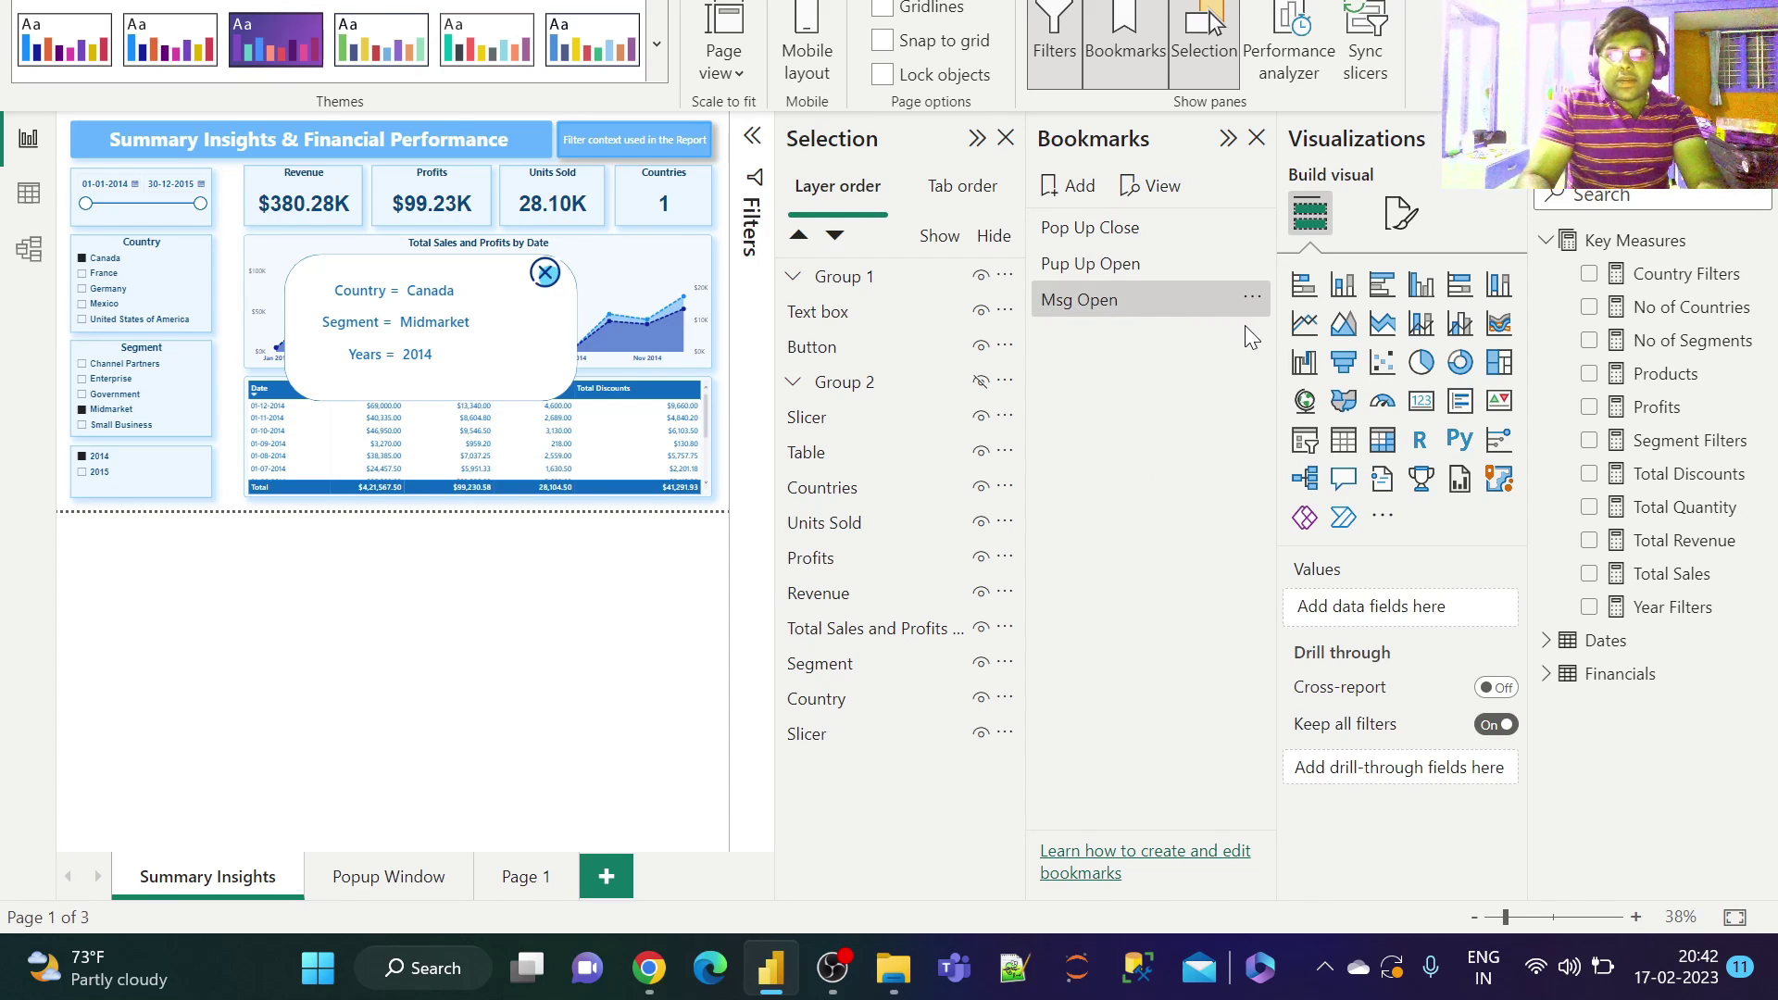
click(1253, 298)
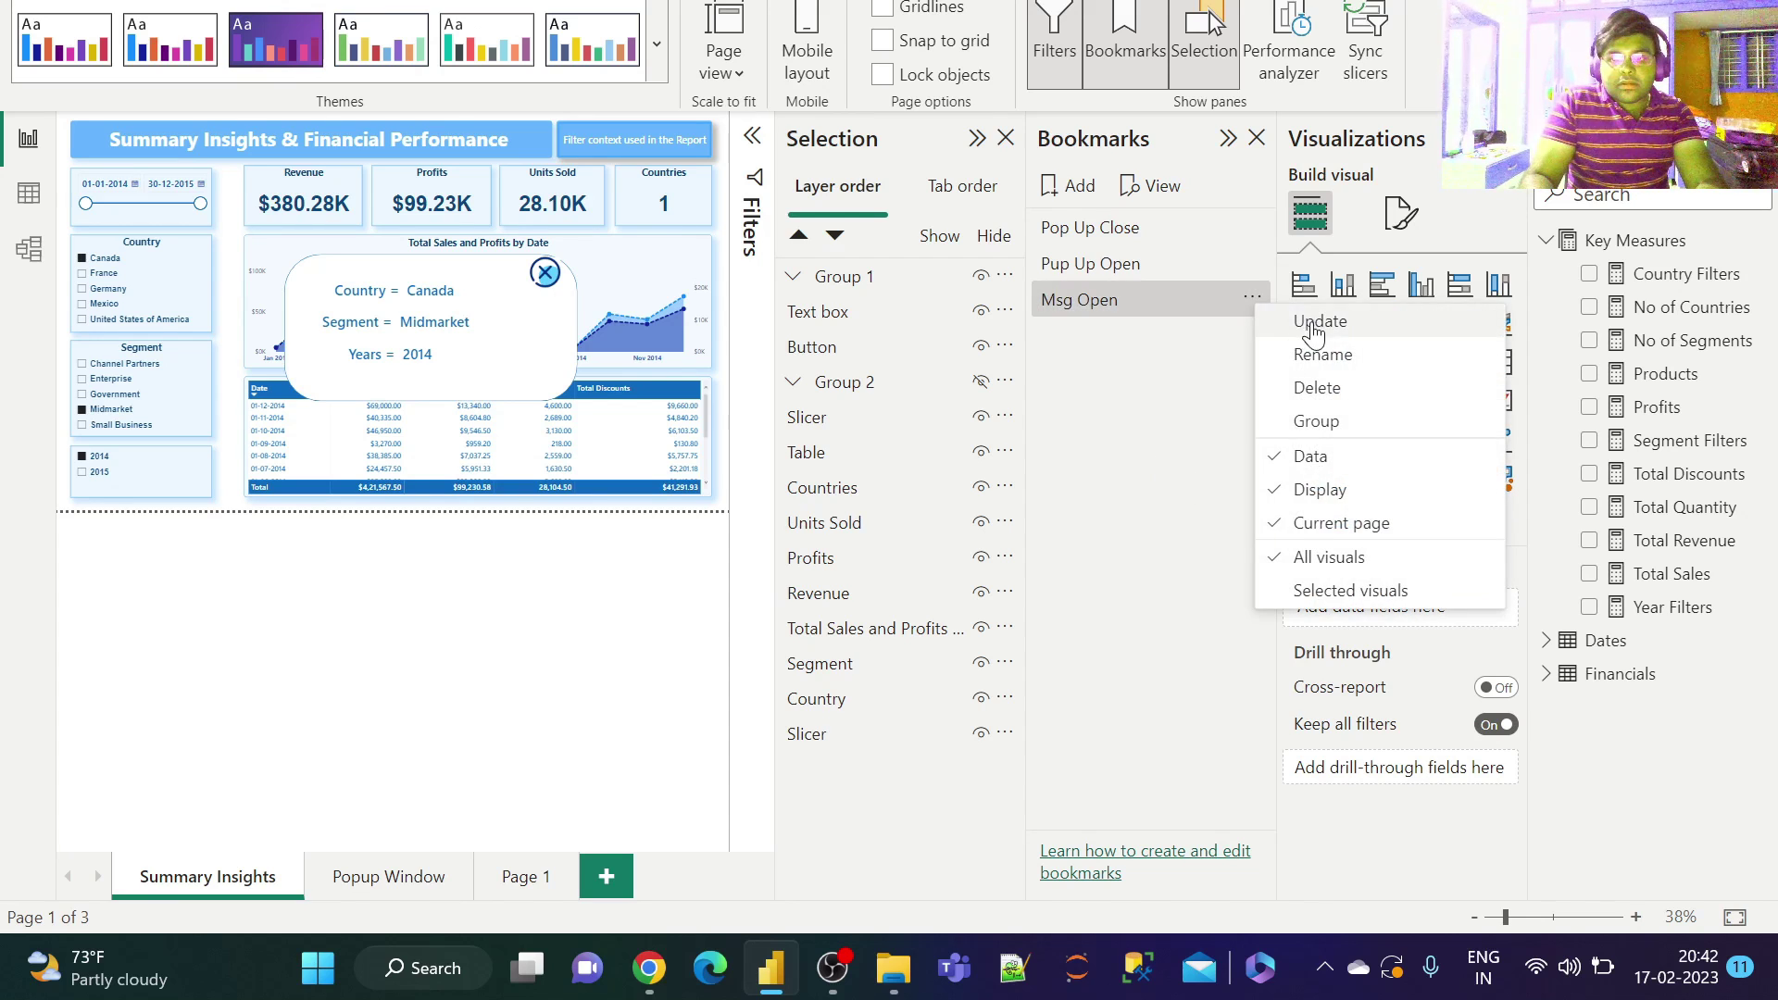
click(1269, 322)
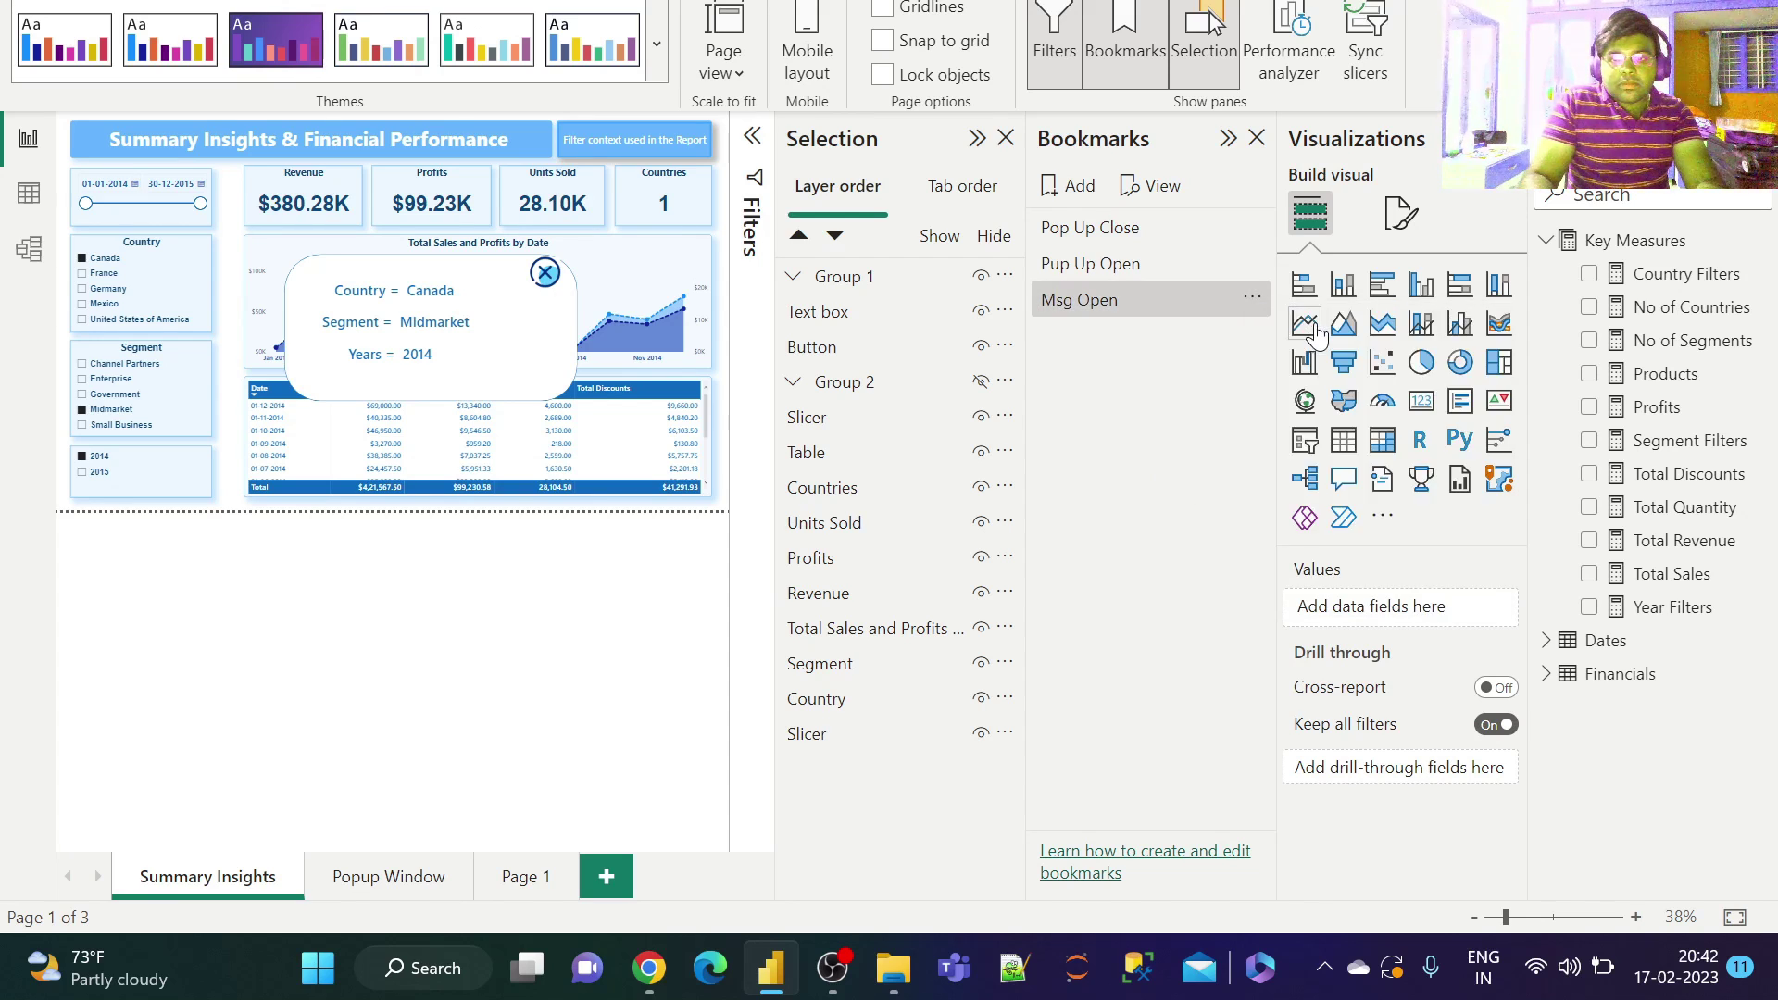
click(1085, 188)
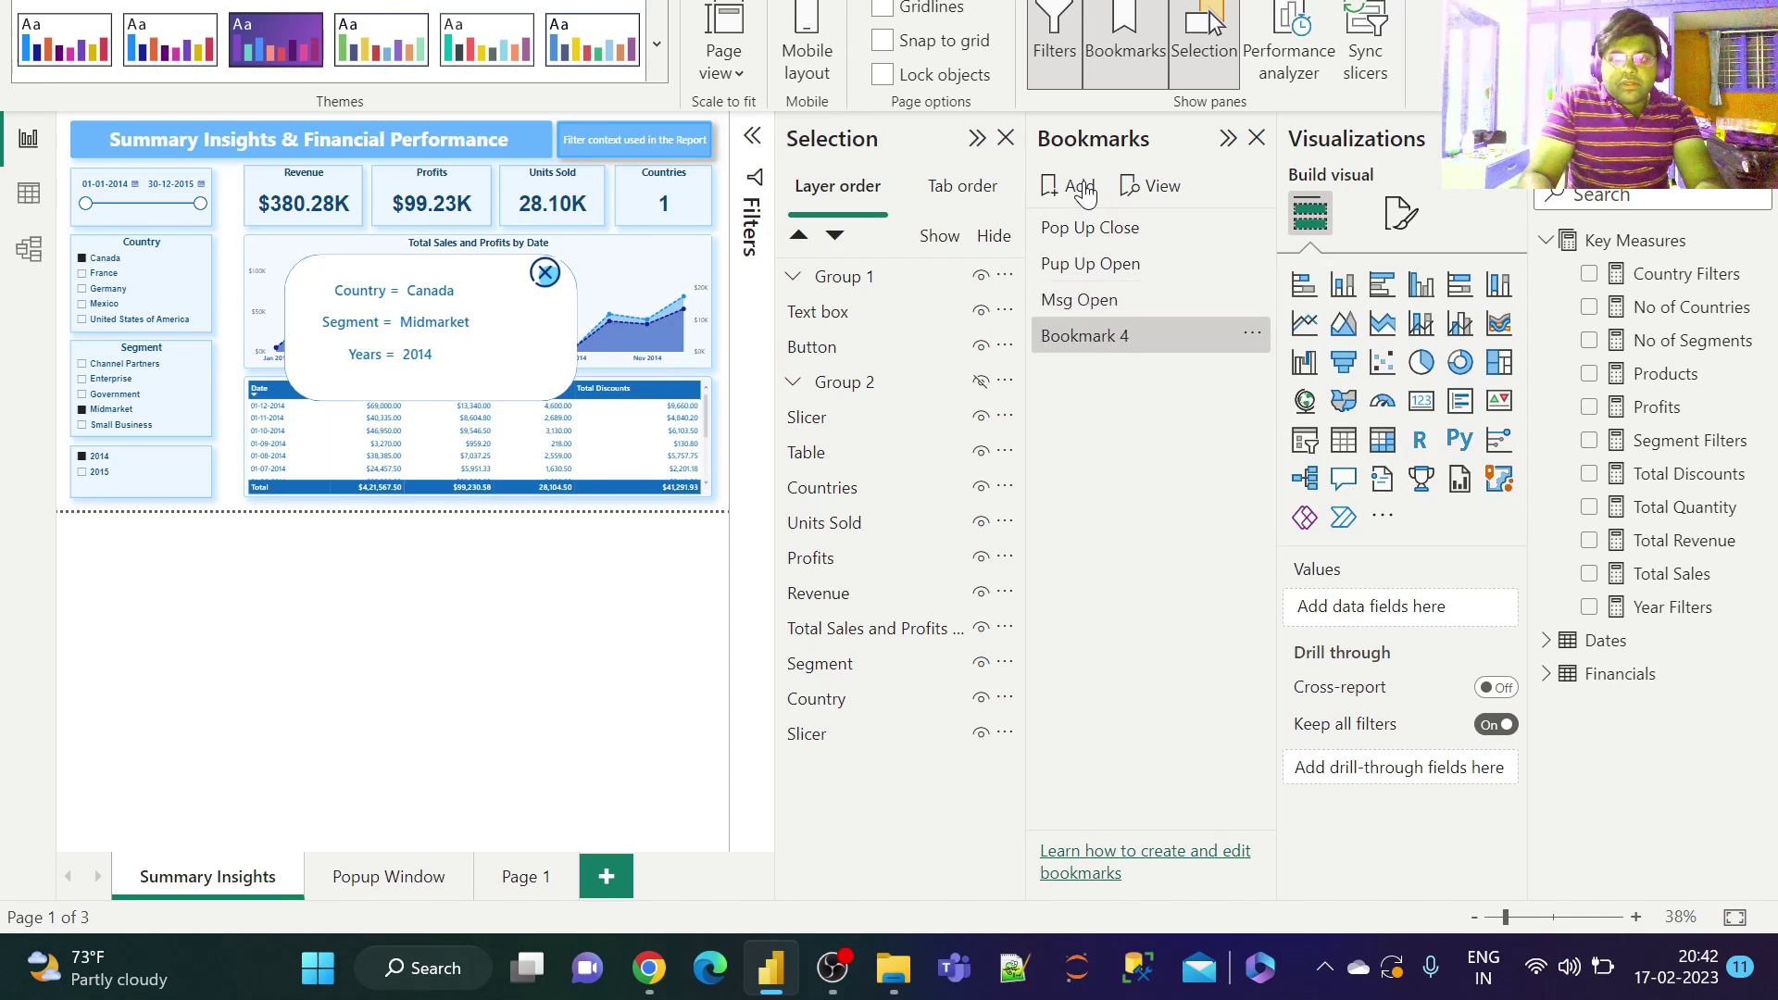
Step: Rename Bookmark 4 to 'Msg Close'
click(1251, 334)
click(1315, 381)
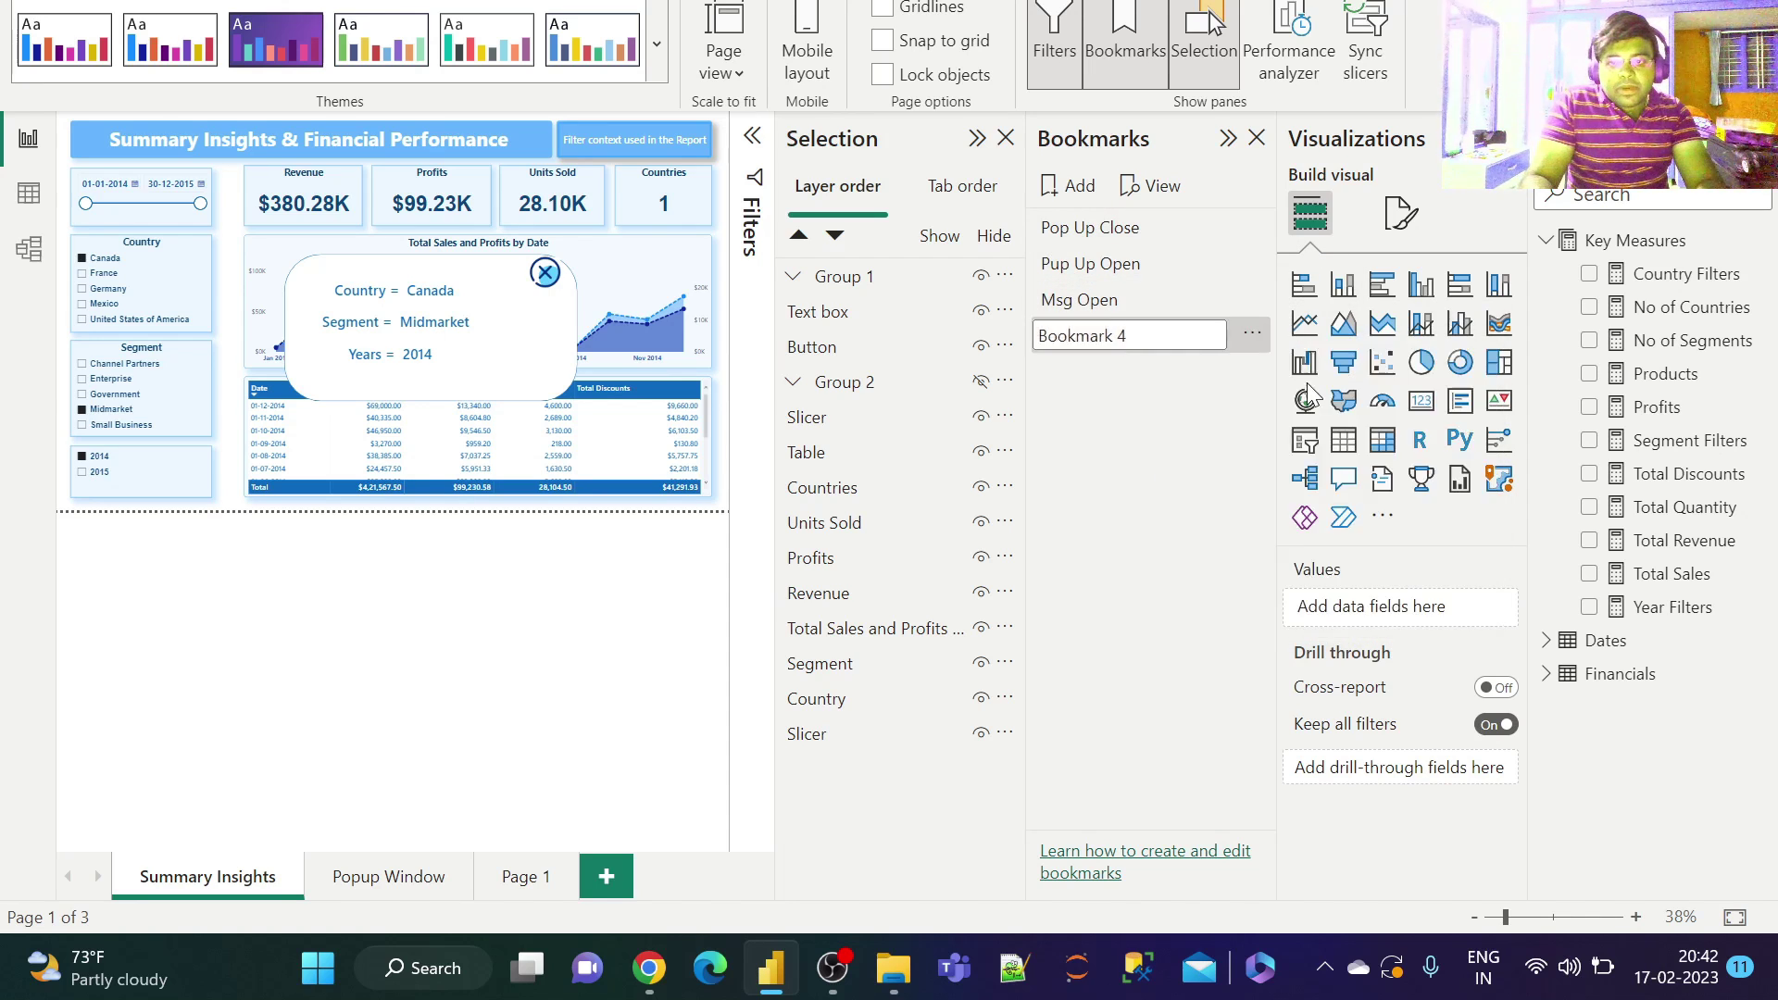
text(Msg)
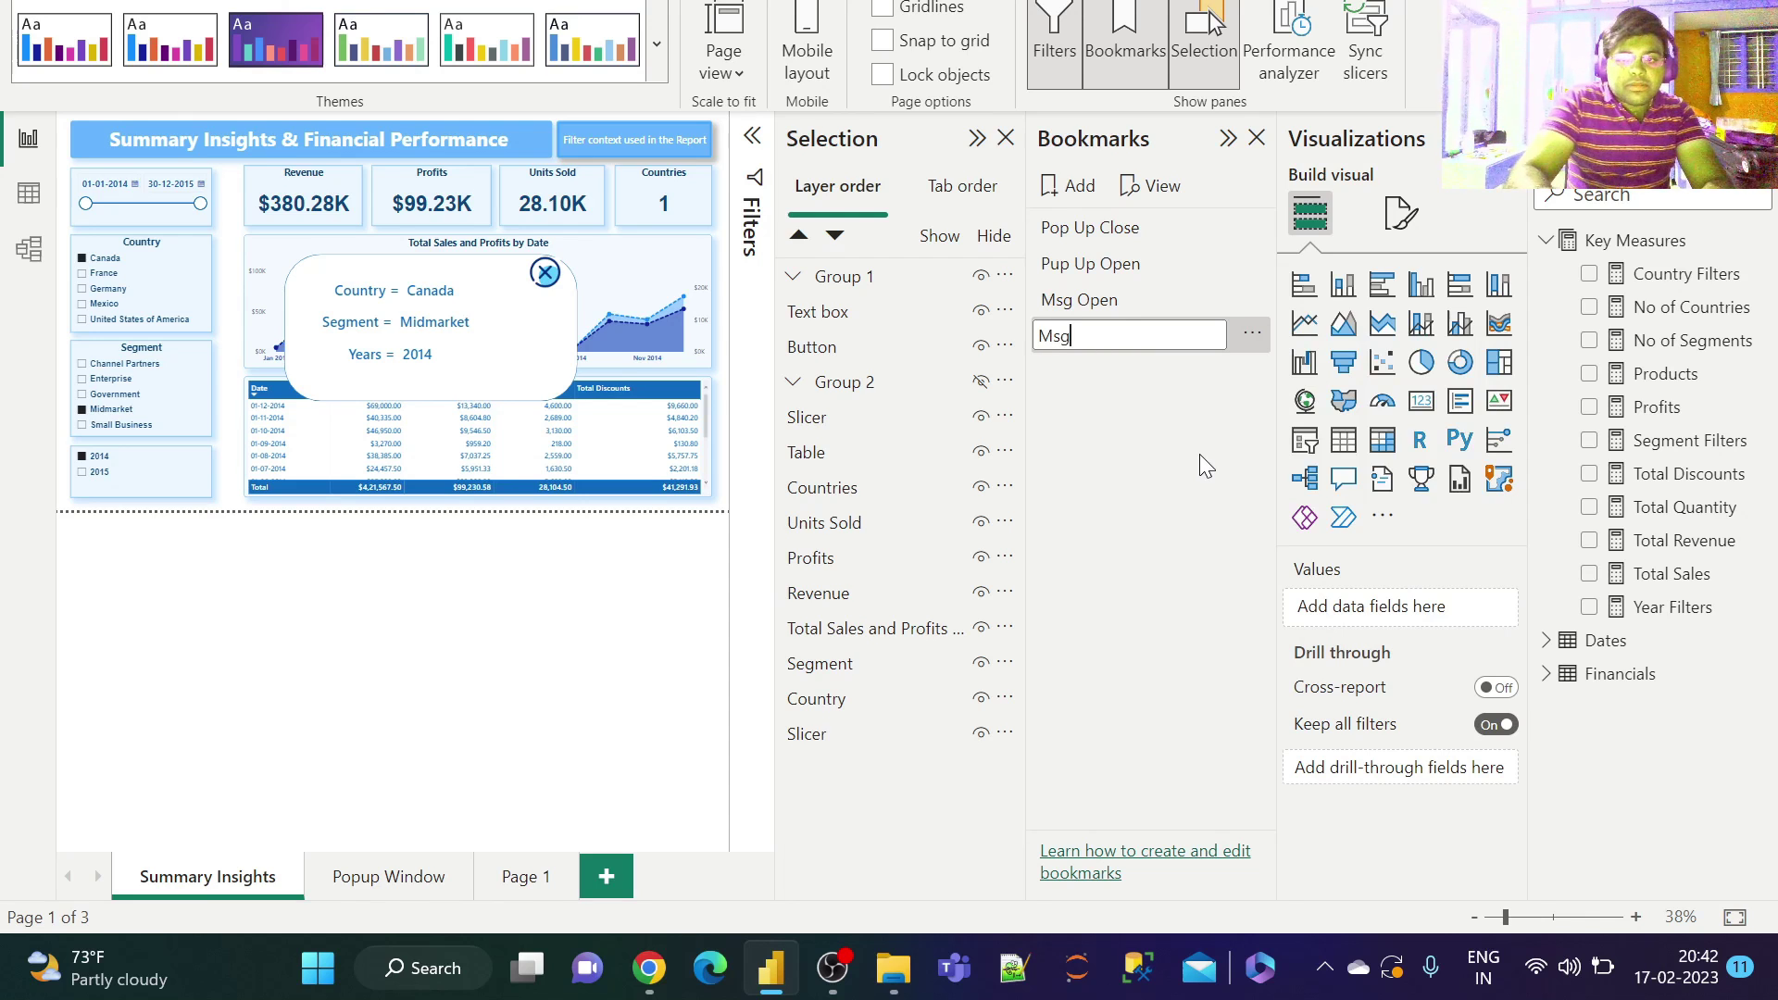
text( Close)
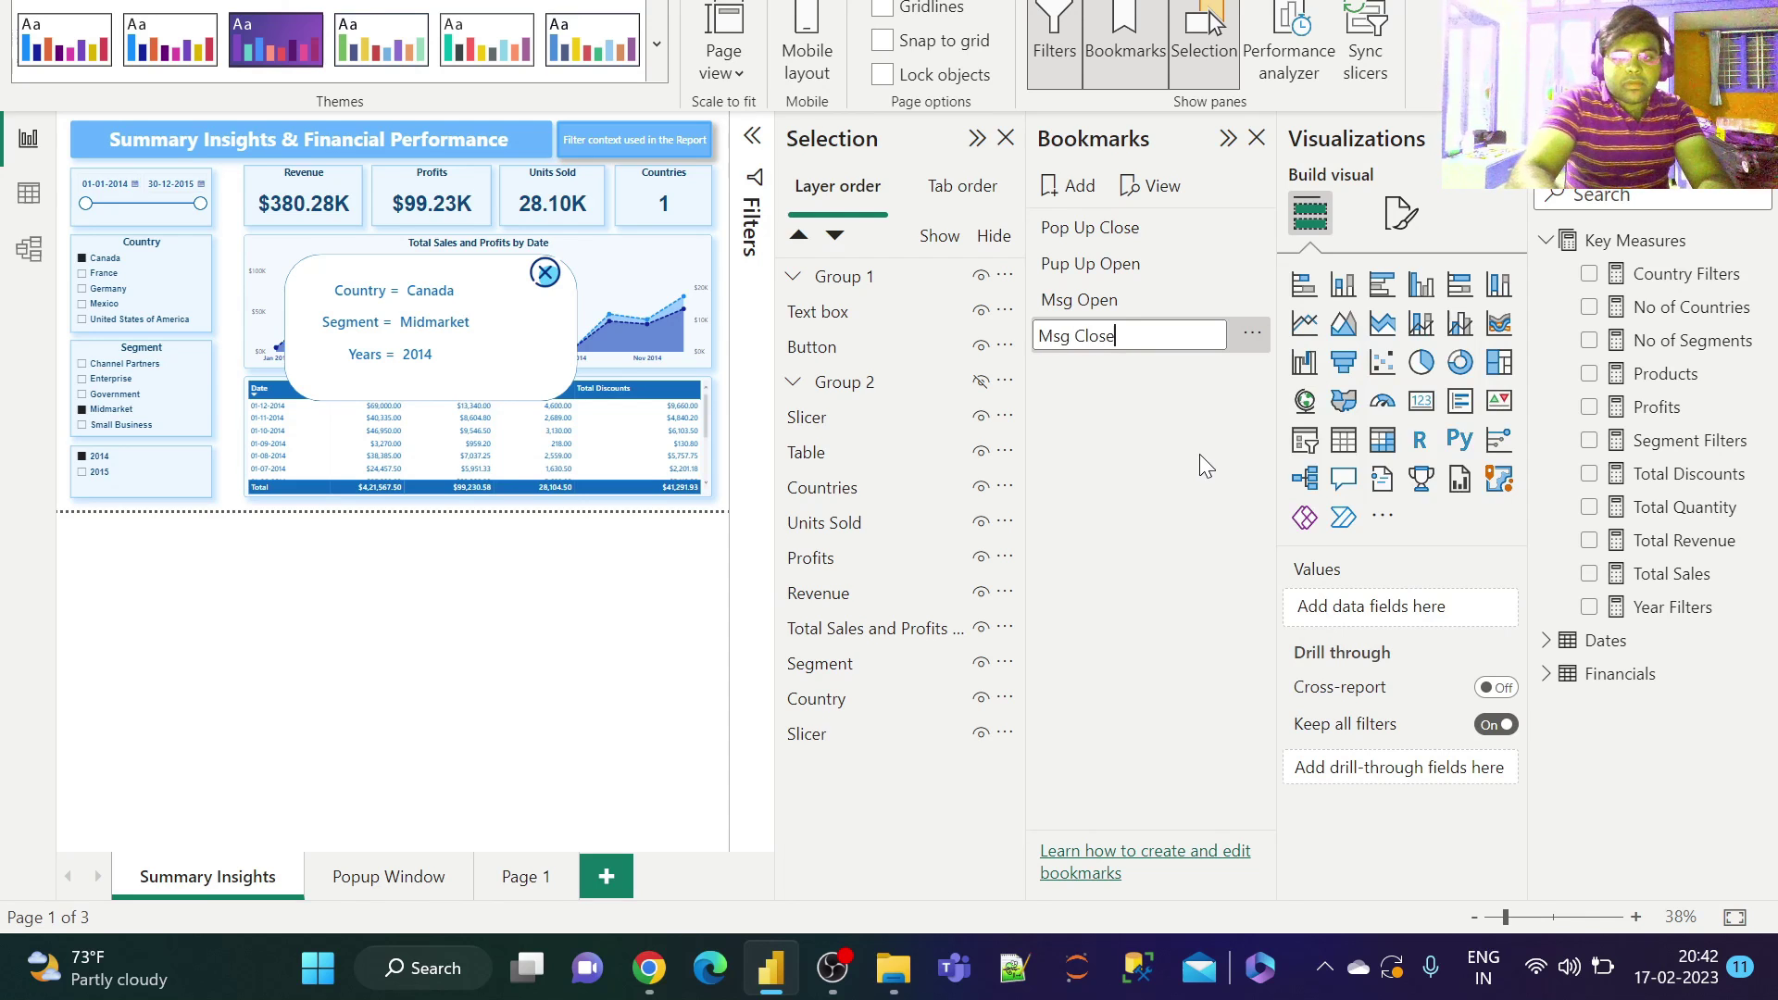
click(1242, 491)
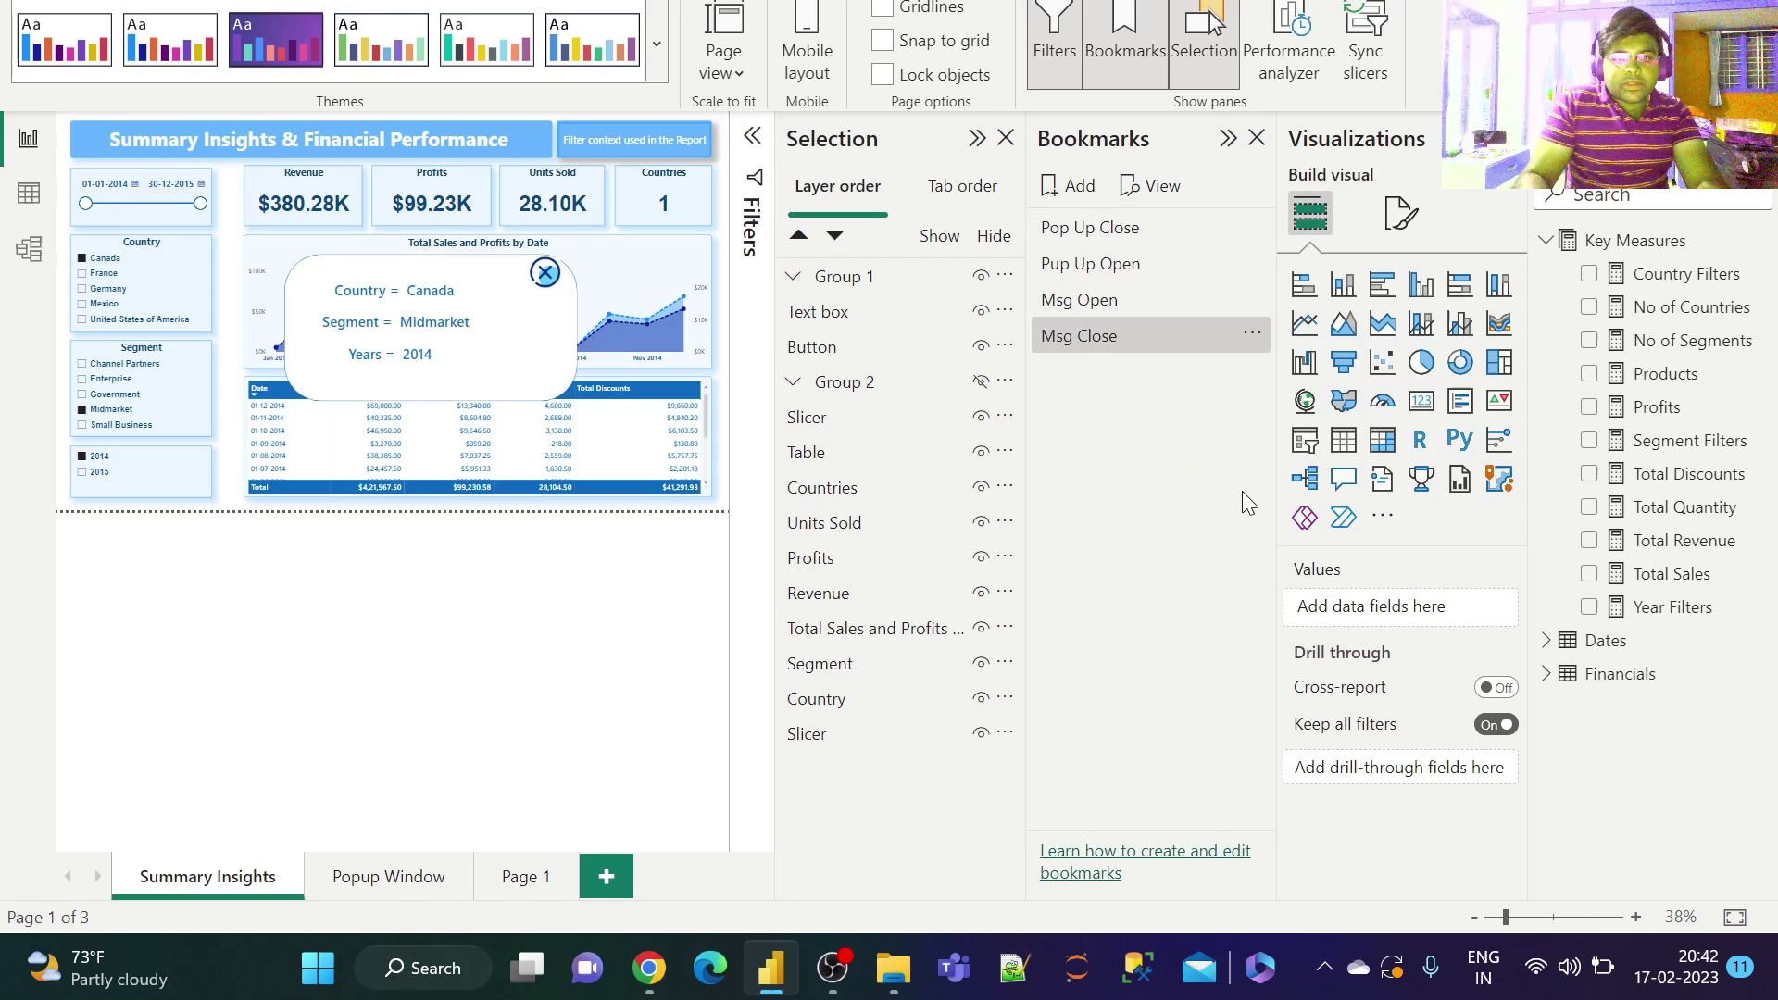
Step: Hide the pop-up message group and update Msg Close to capture that hidden state
click(411, 264)
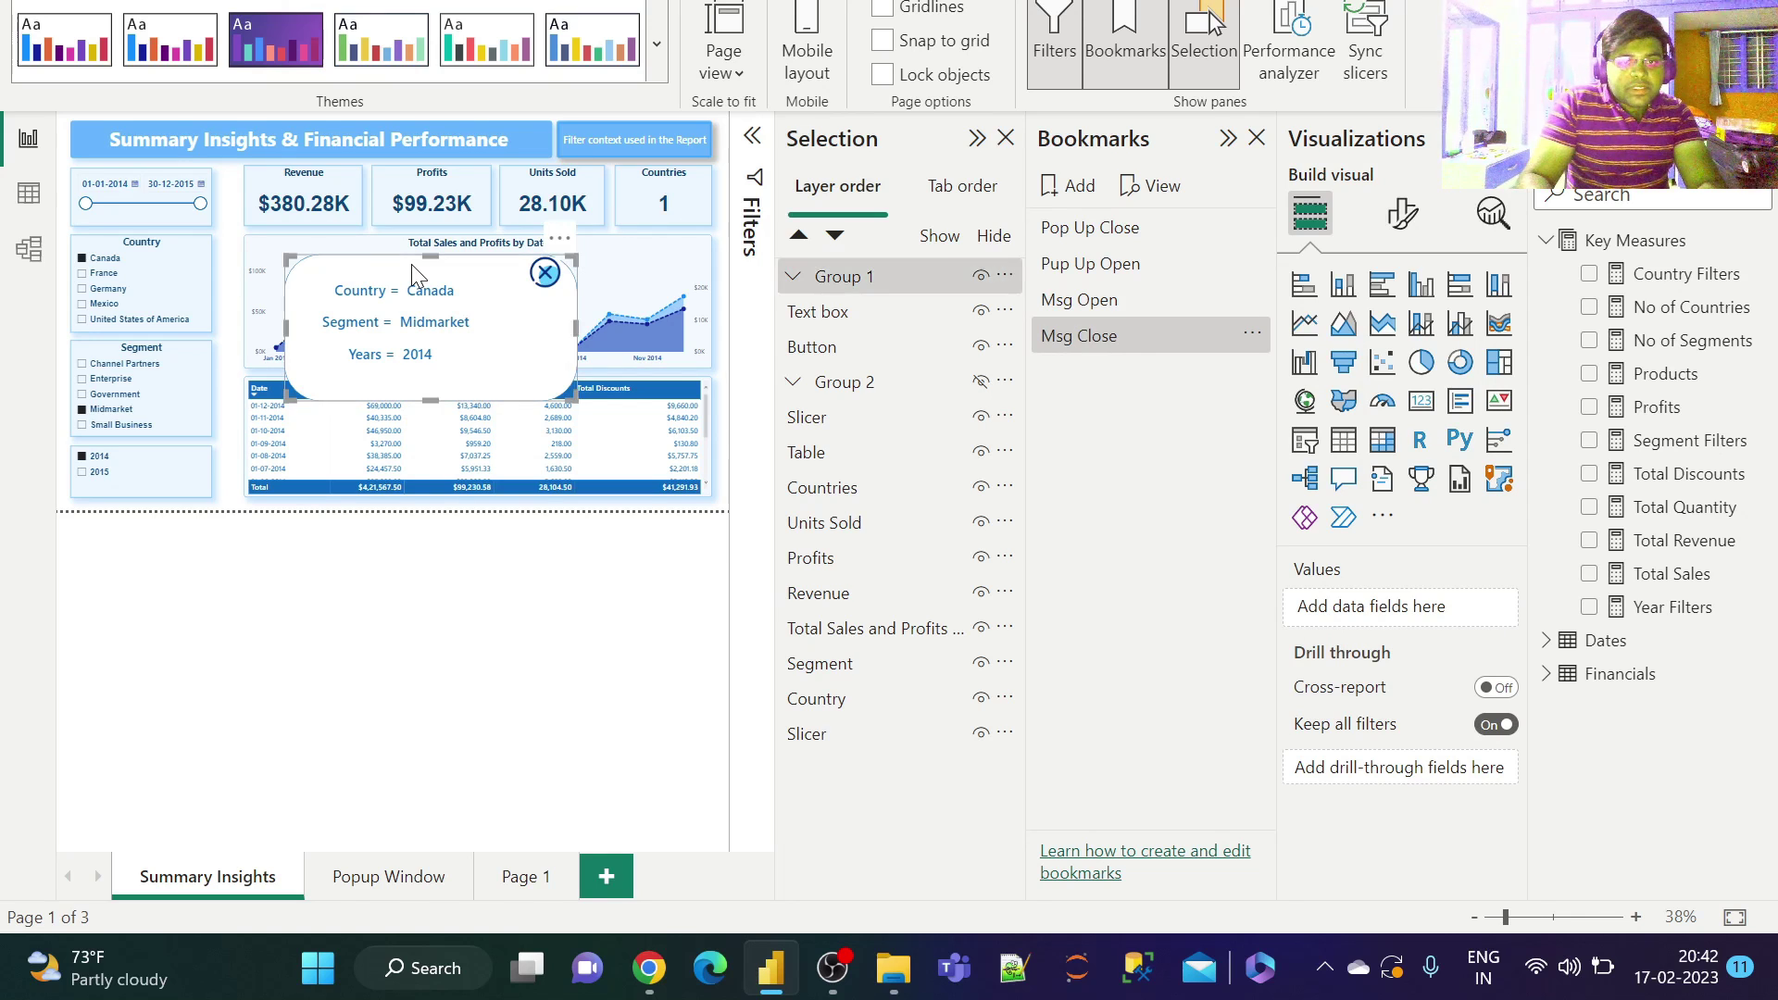
click(980, 277)
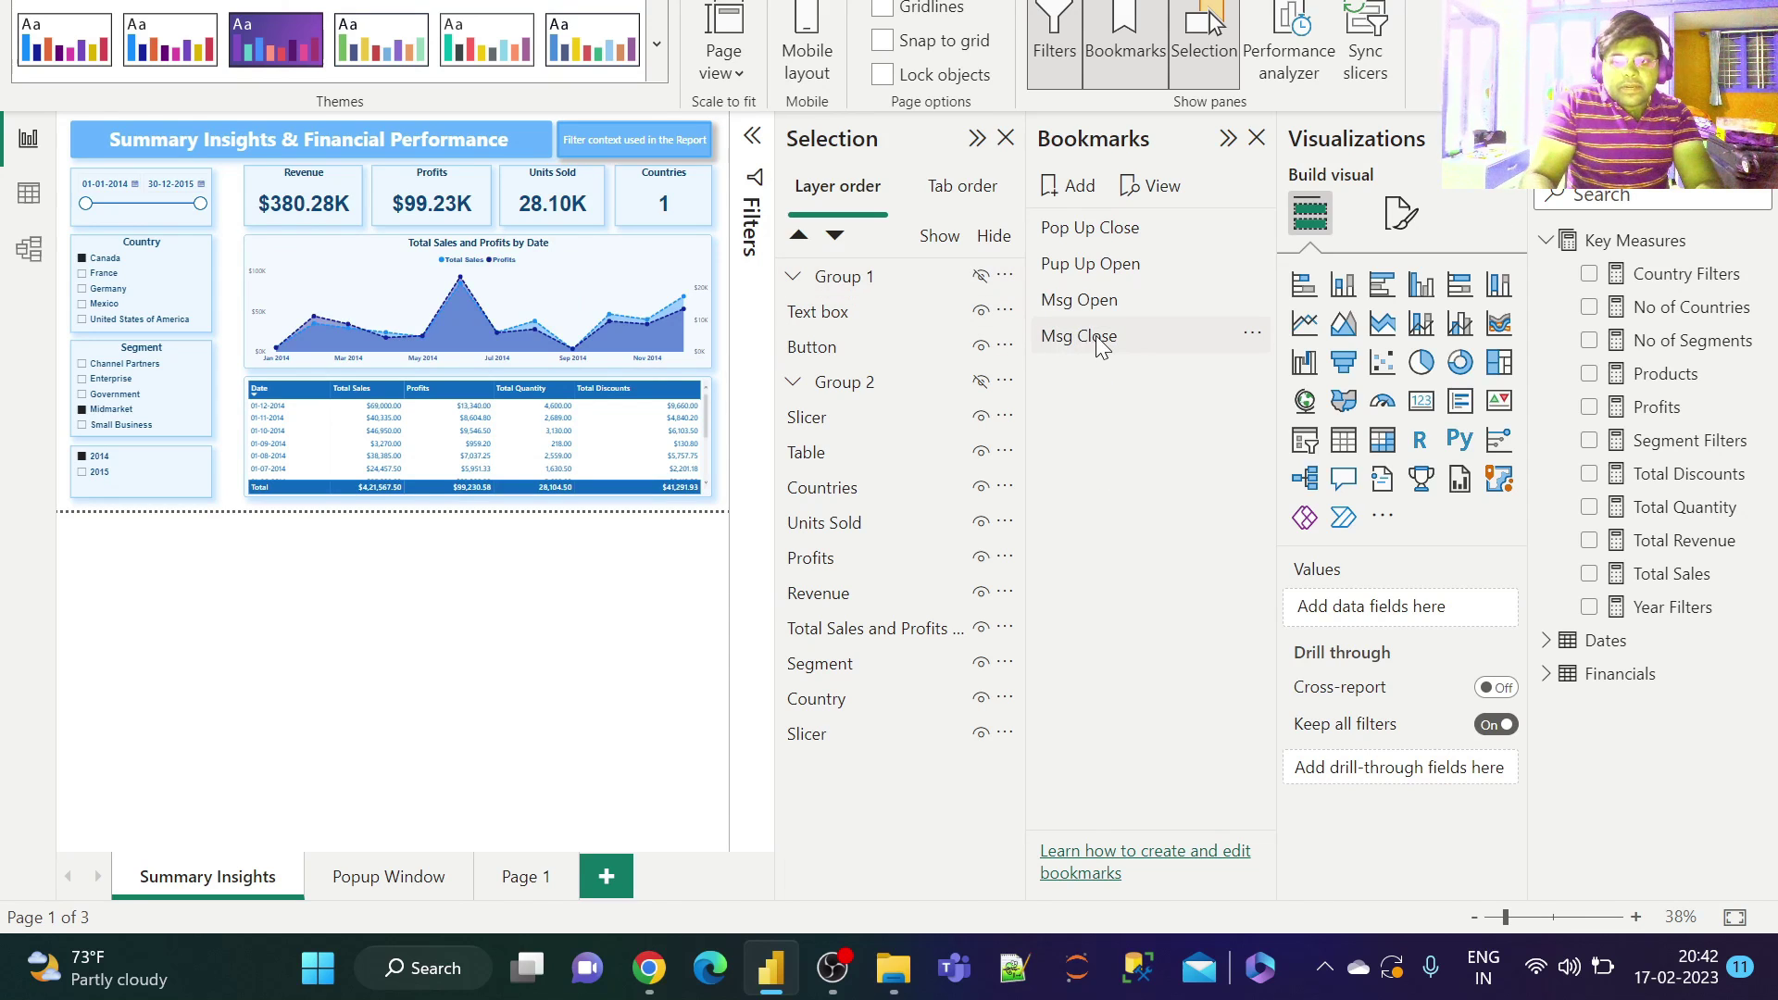
click(1252, 333)
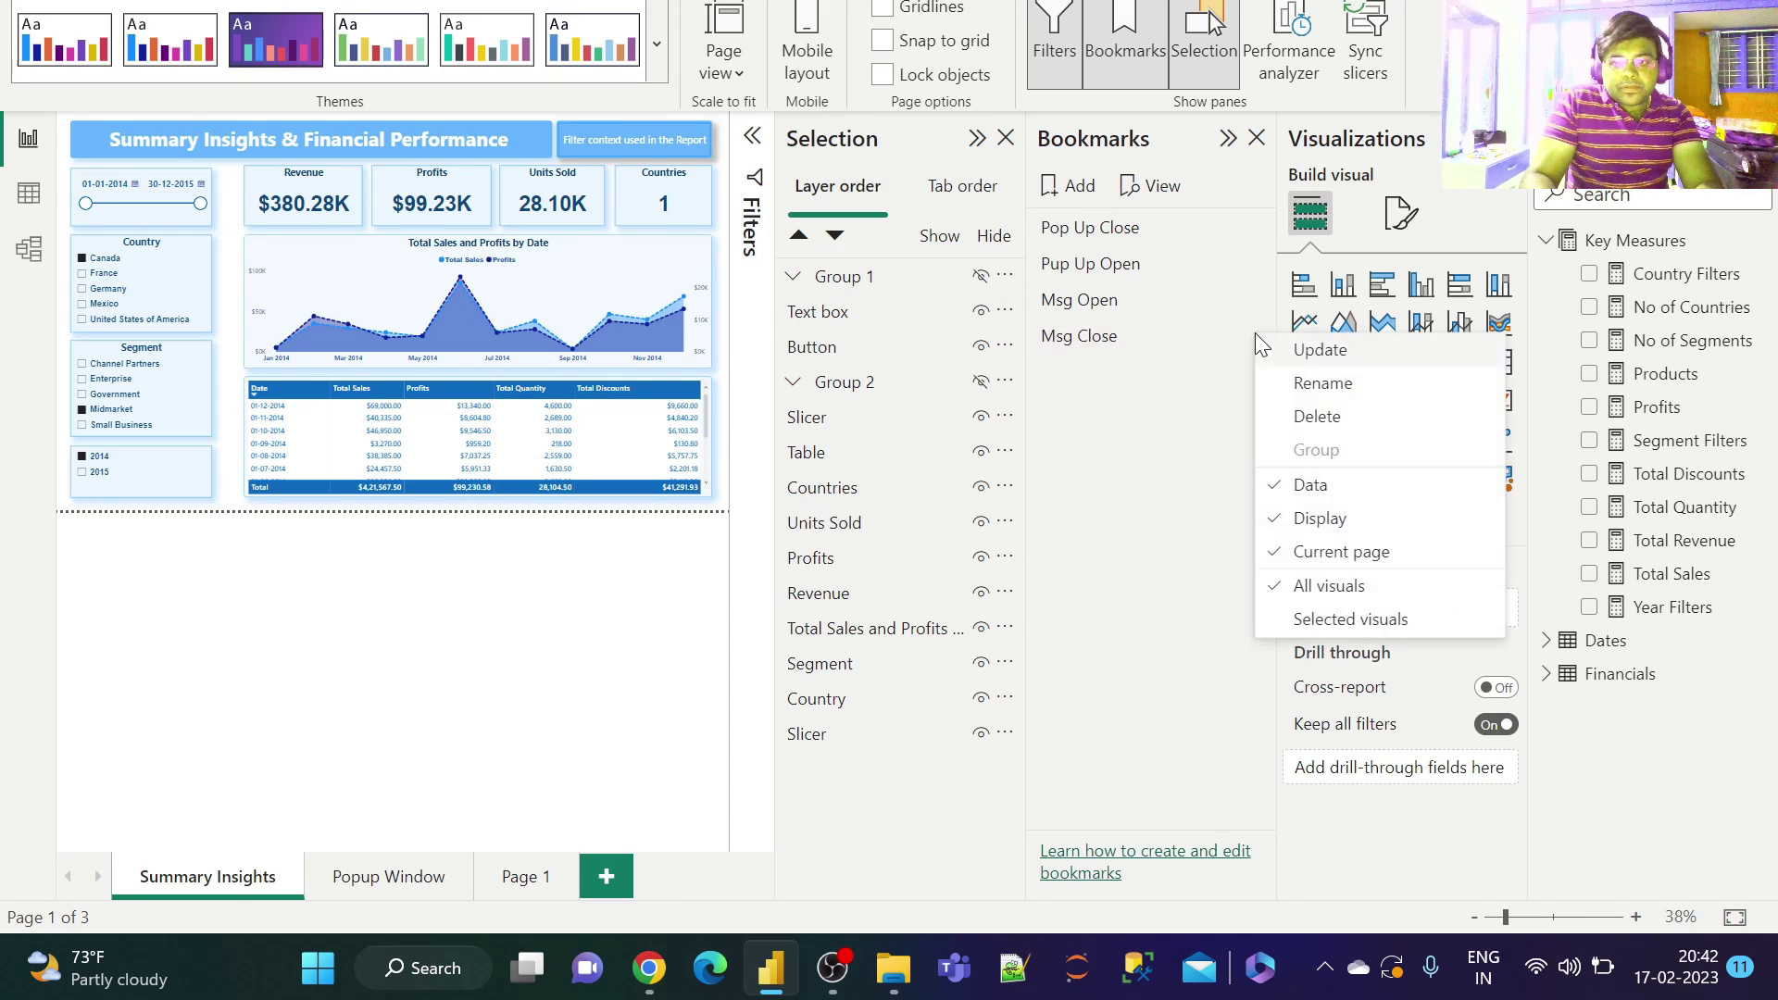
click(1320, 350)
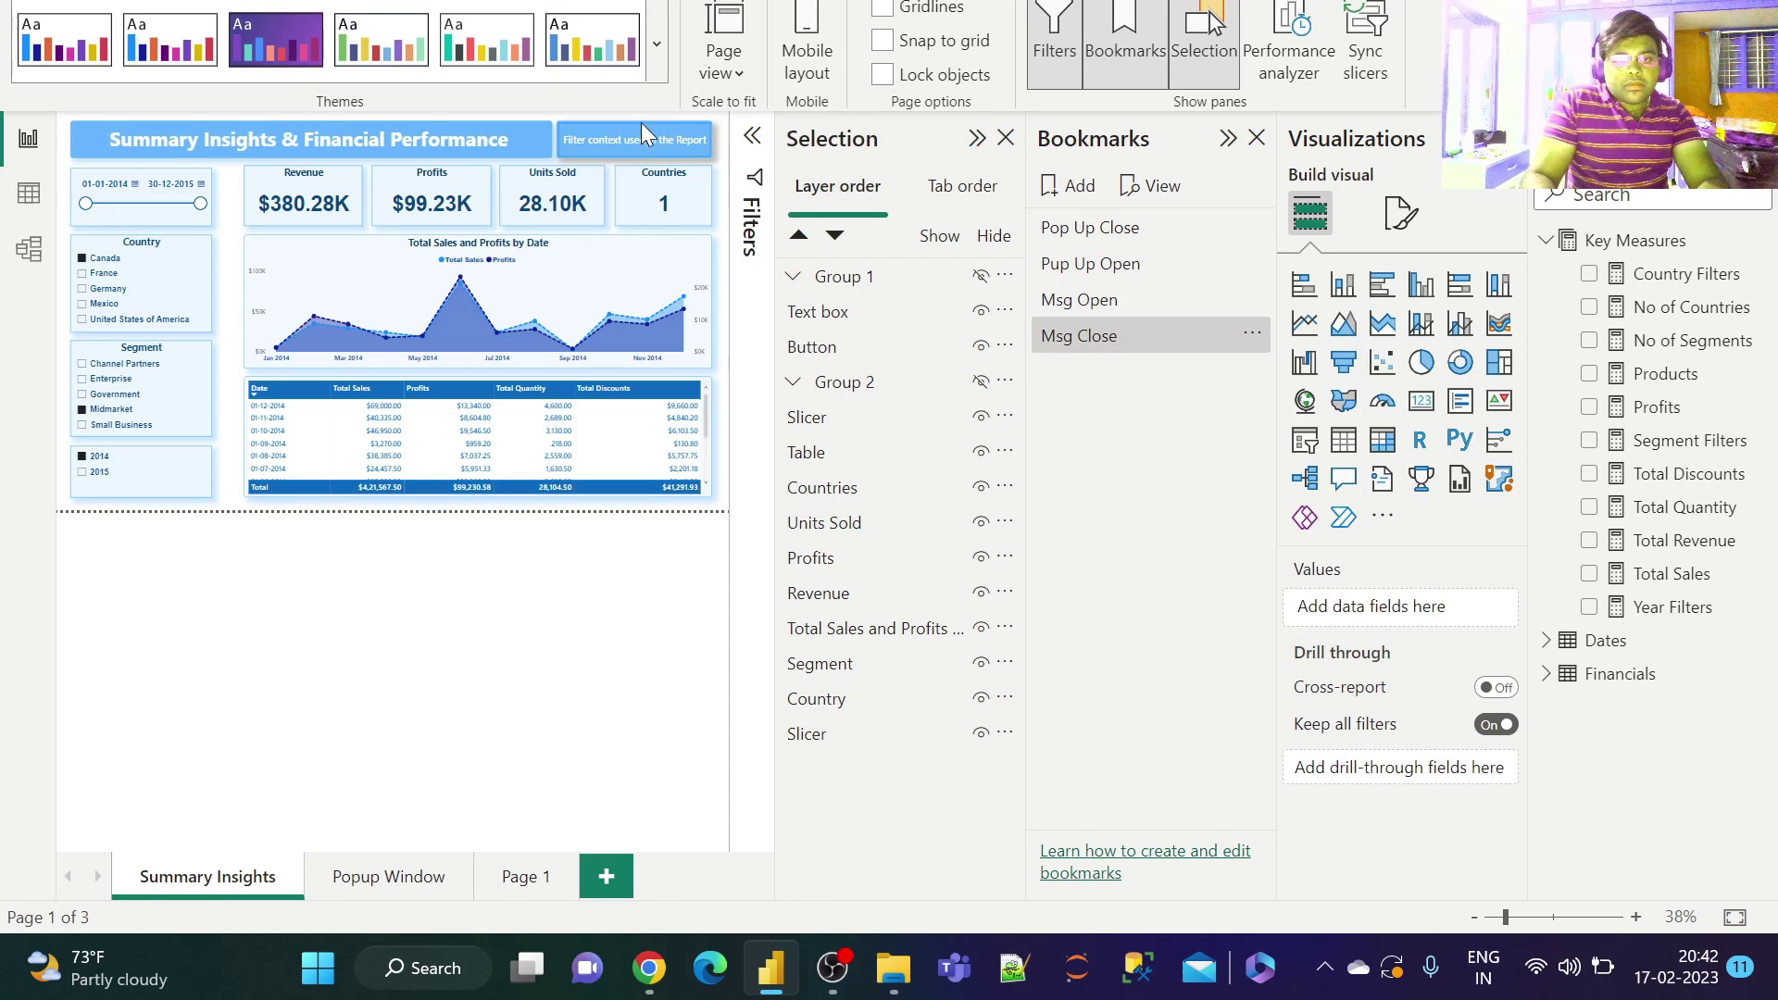
Step: Set the filter-context button's action to the Msg Open bookmark
click(606, 145)
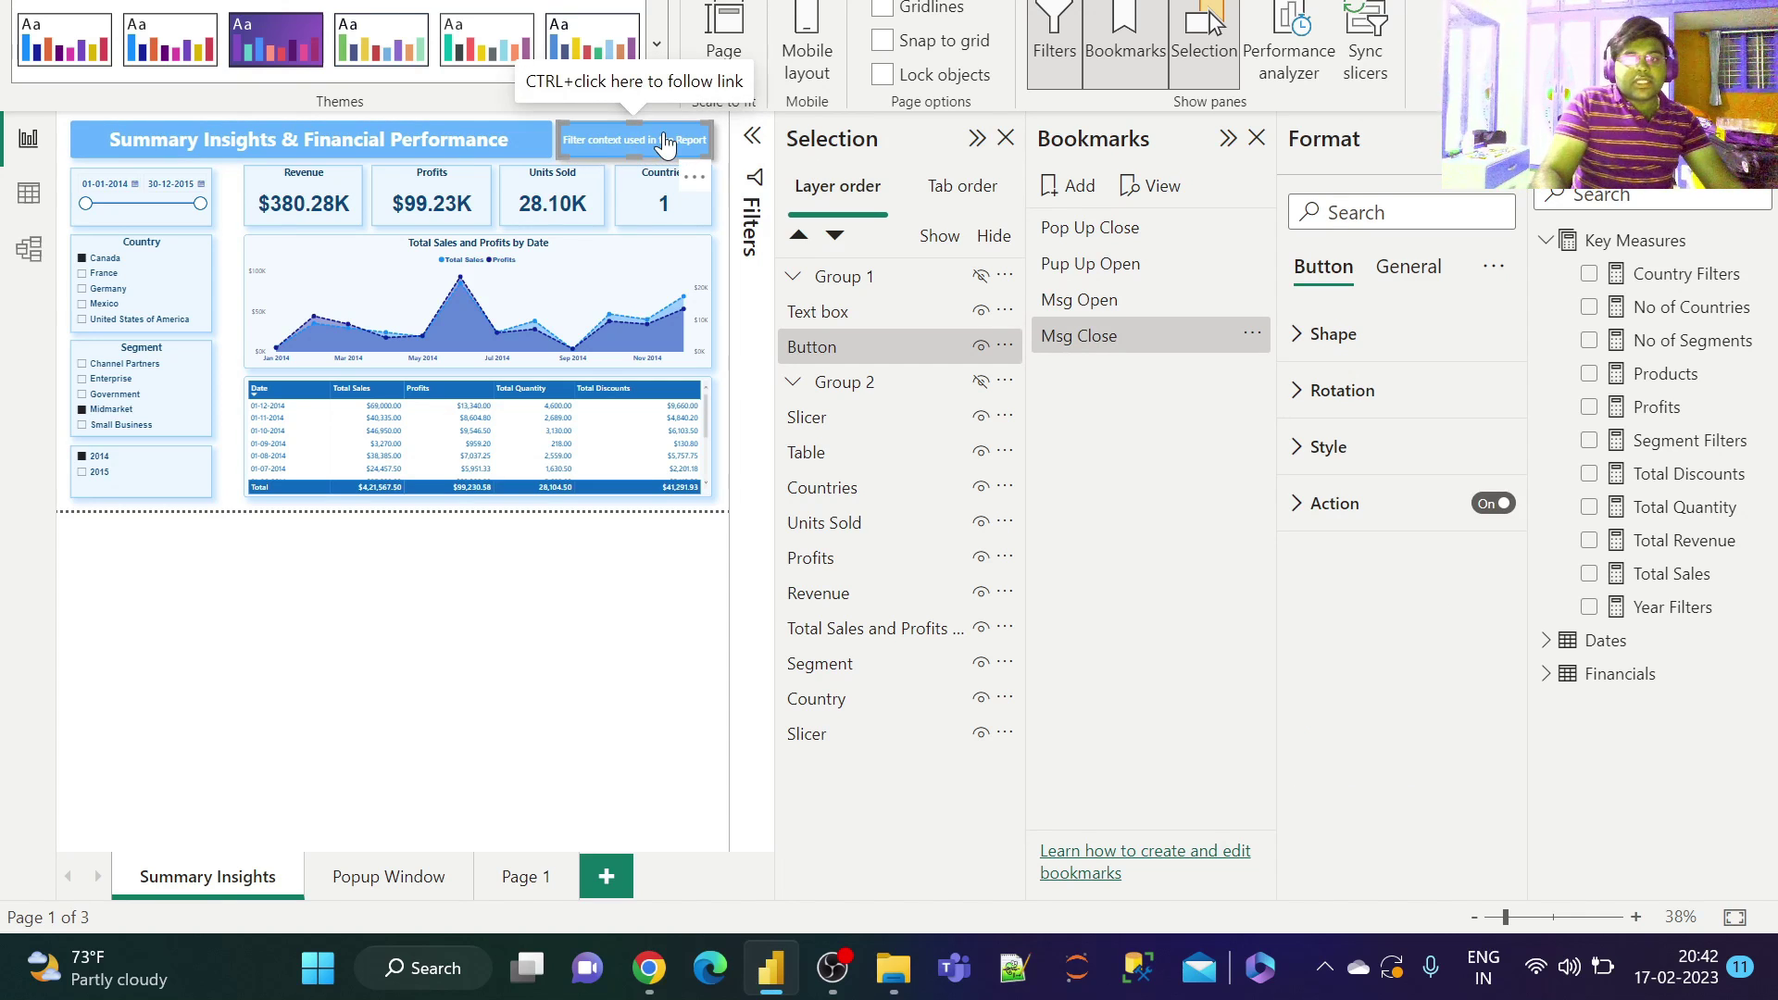
click(1347, 505)
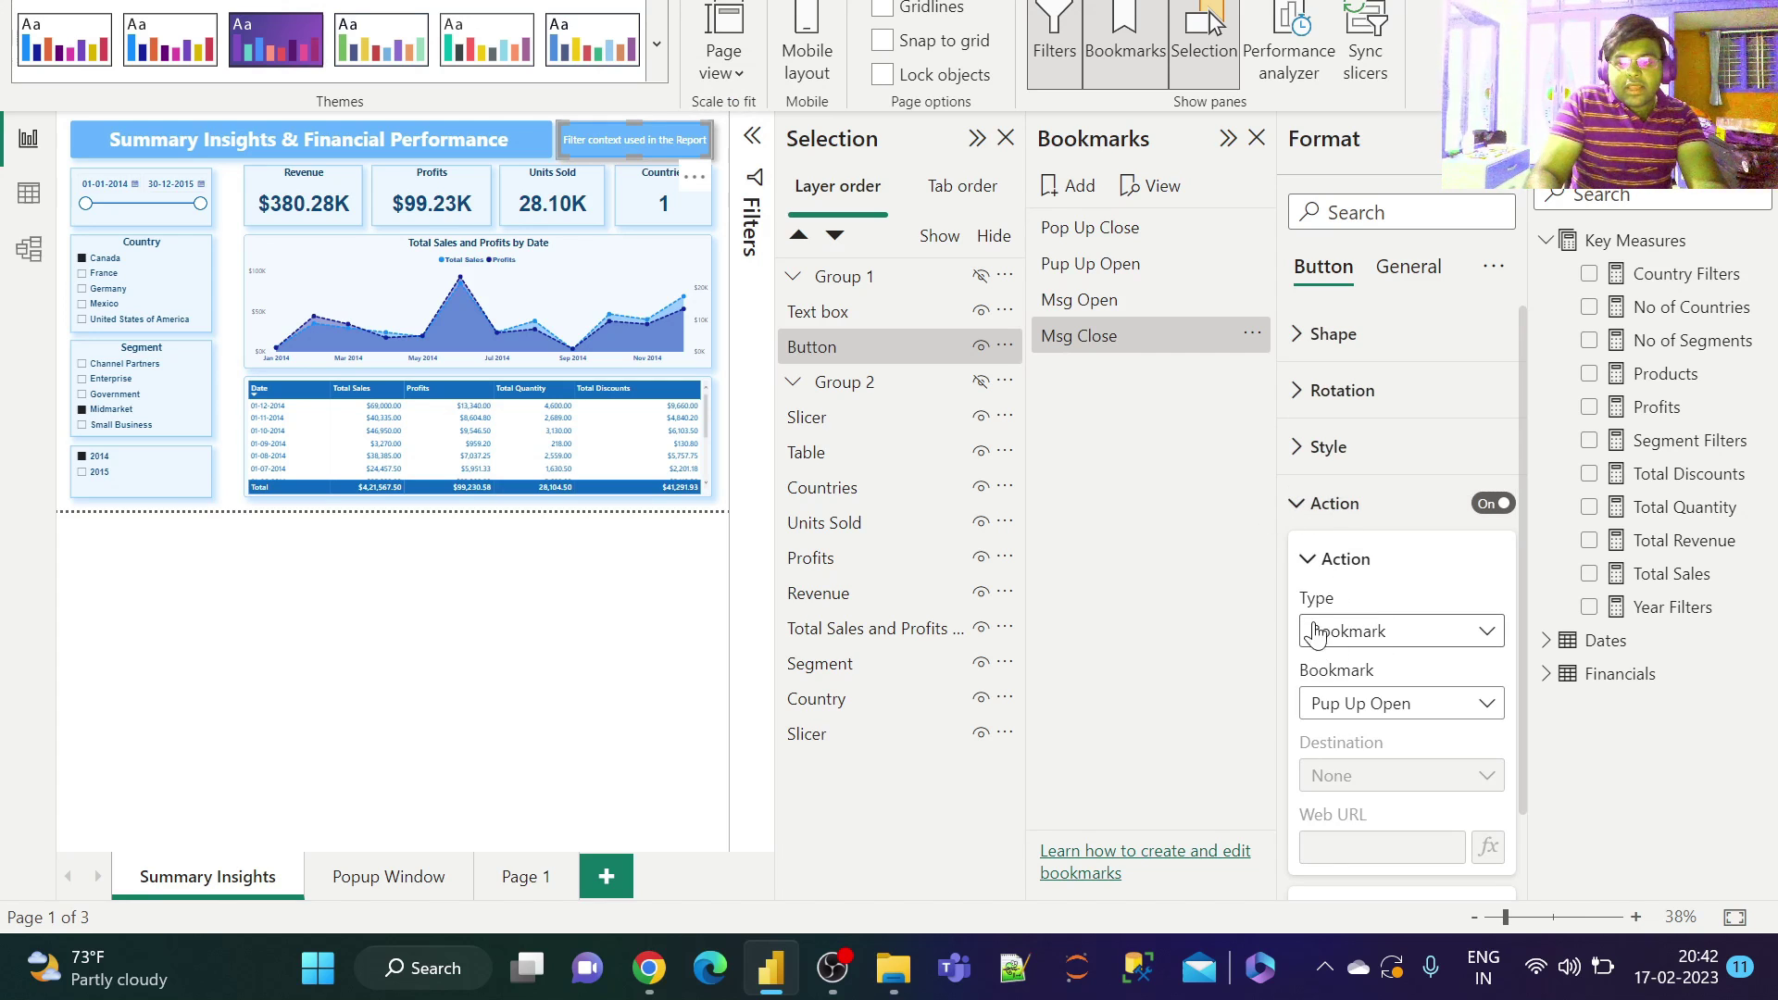
click(1350, 717)
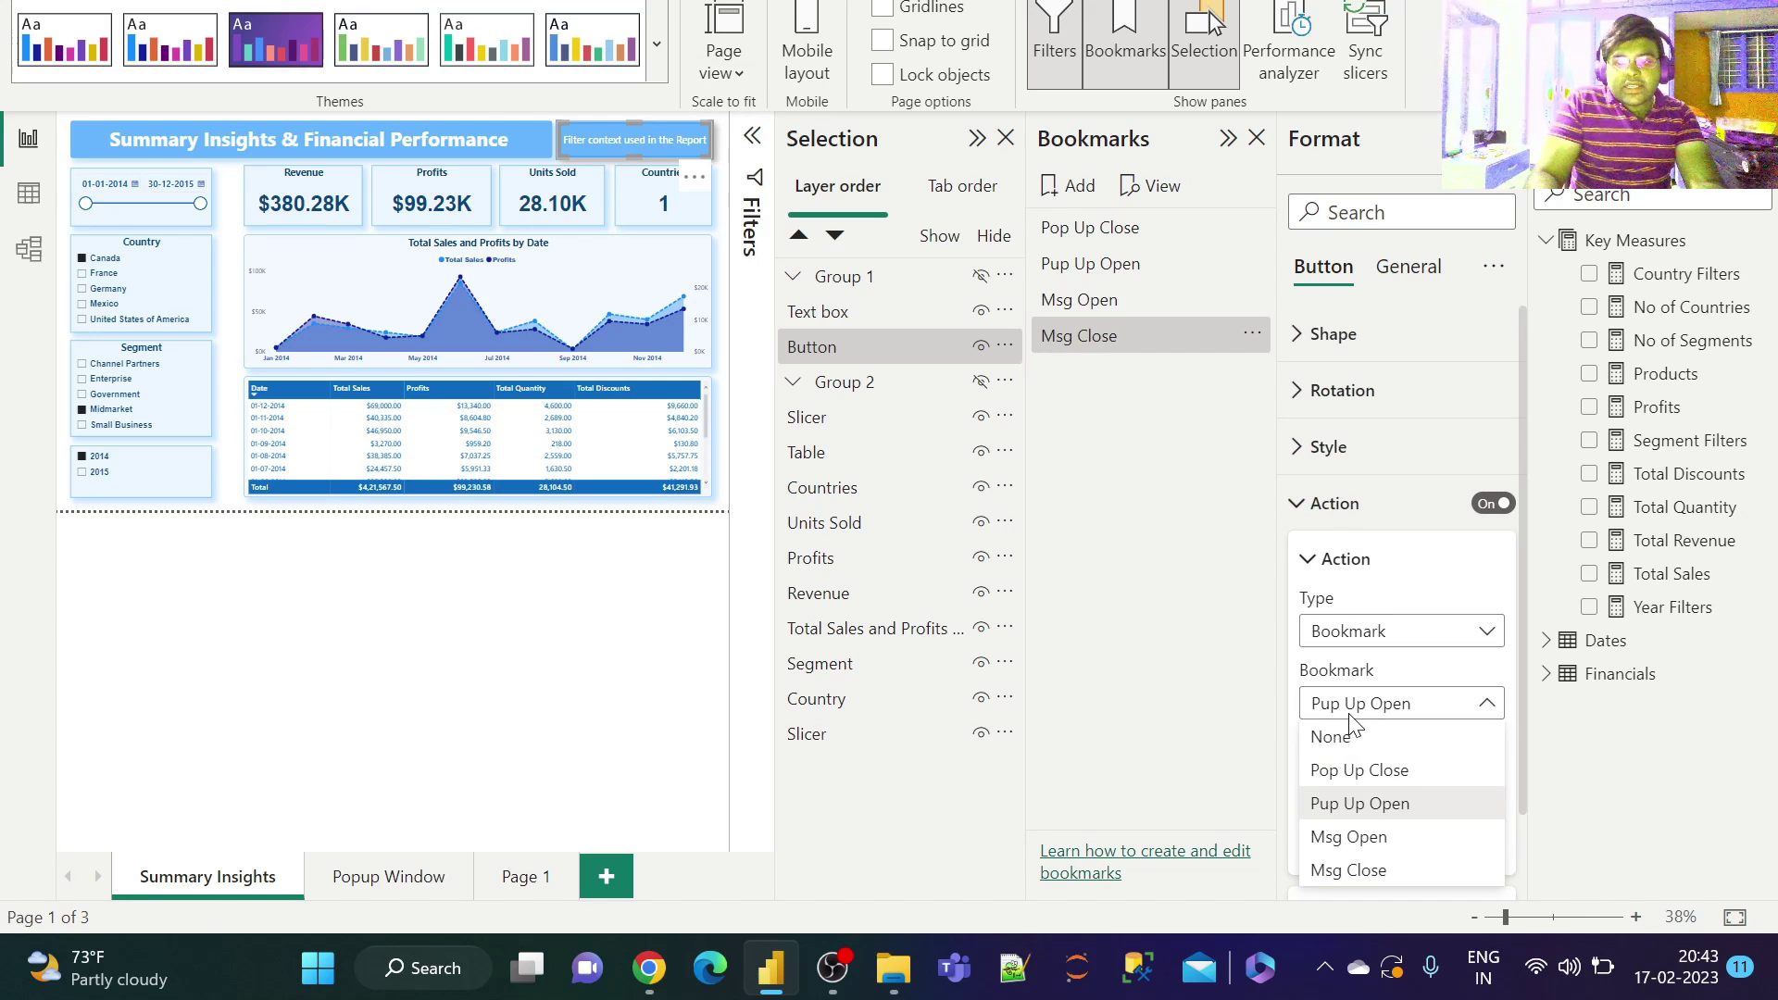
click(1380, 838)
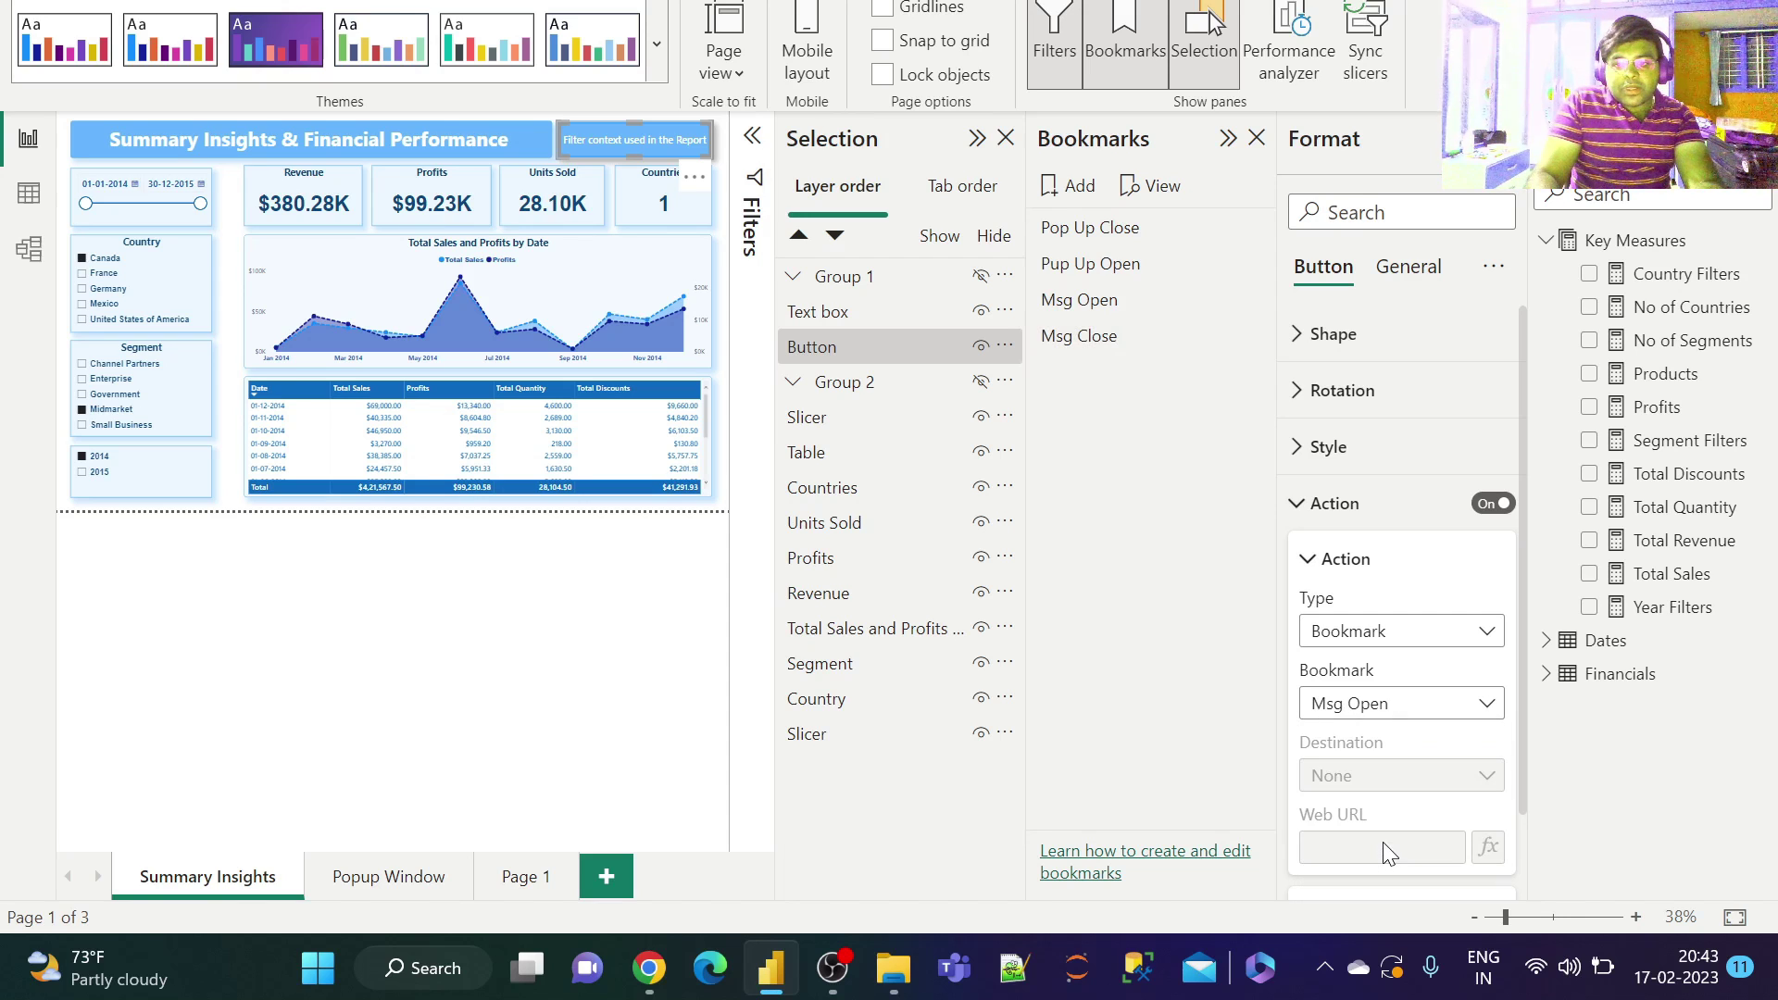
click(1365, 504)
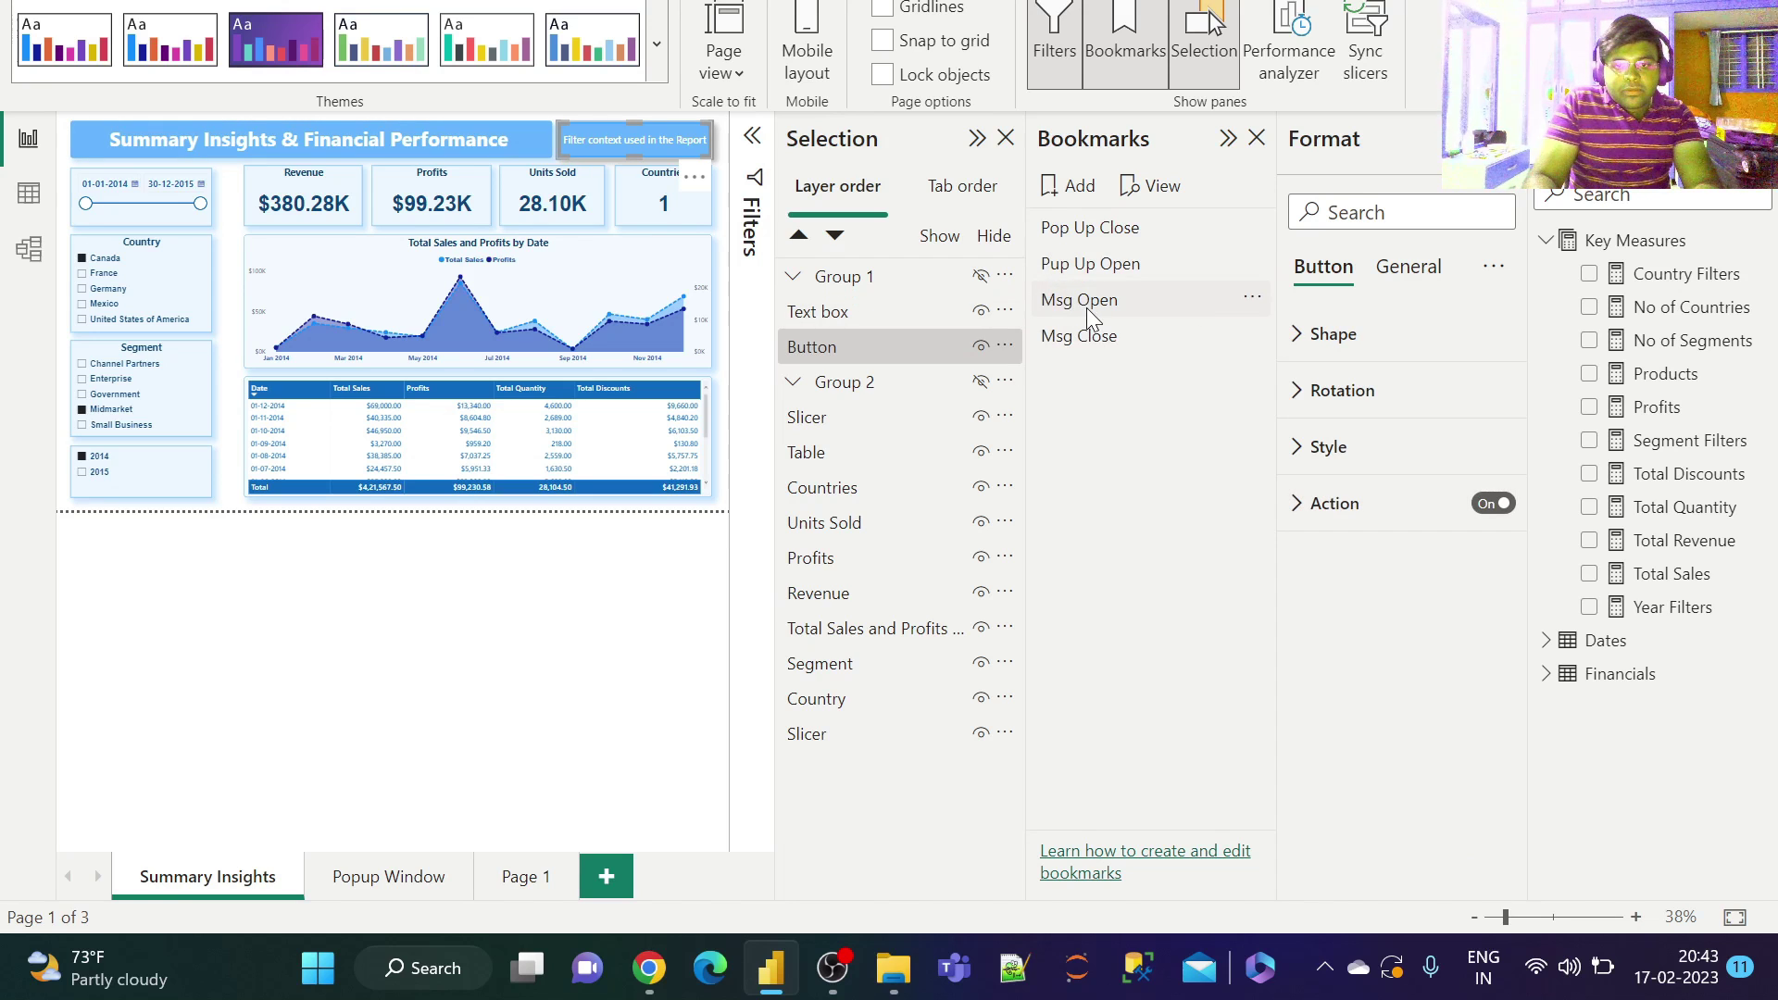
Step: Unhide the pop-up group, update Msg Open with it showing, and test Msg Close and Msg Open
click(1150, 297)
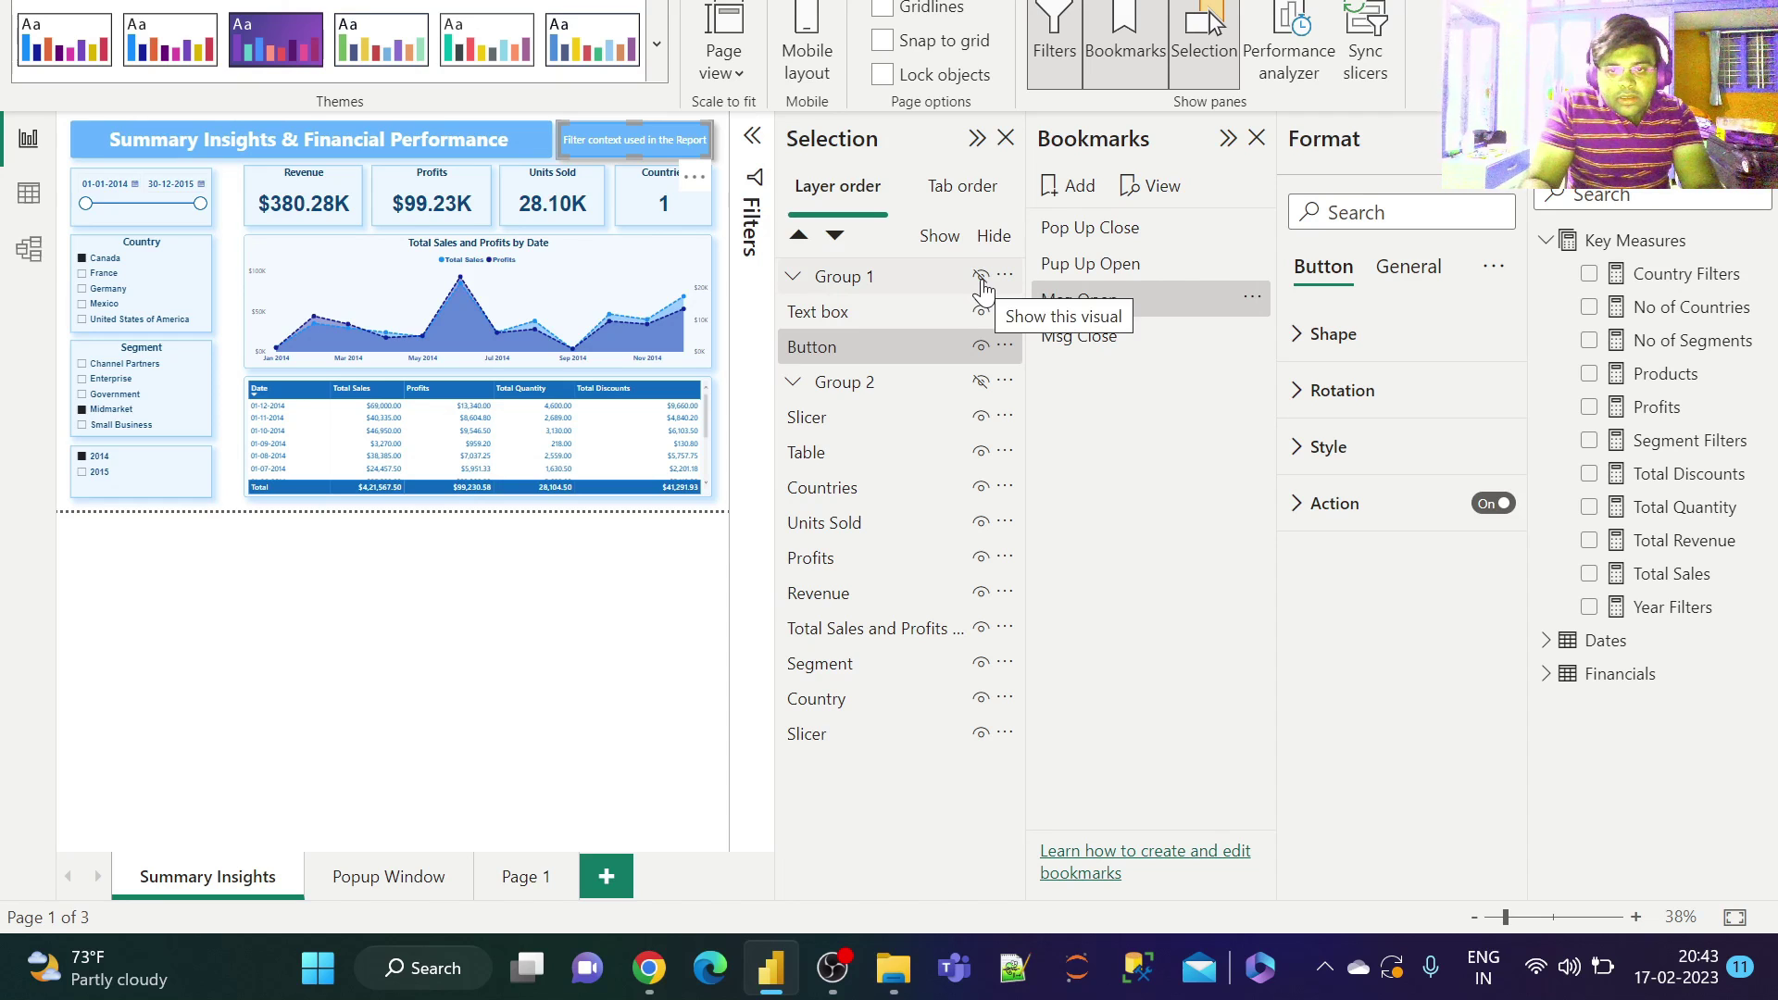
click(980, 278)
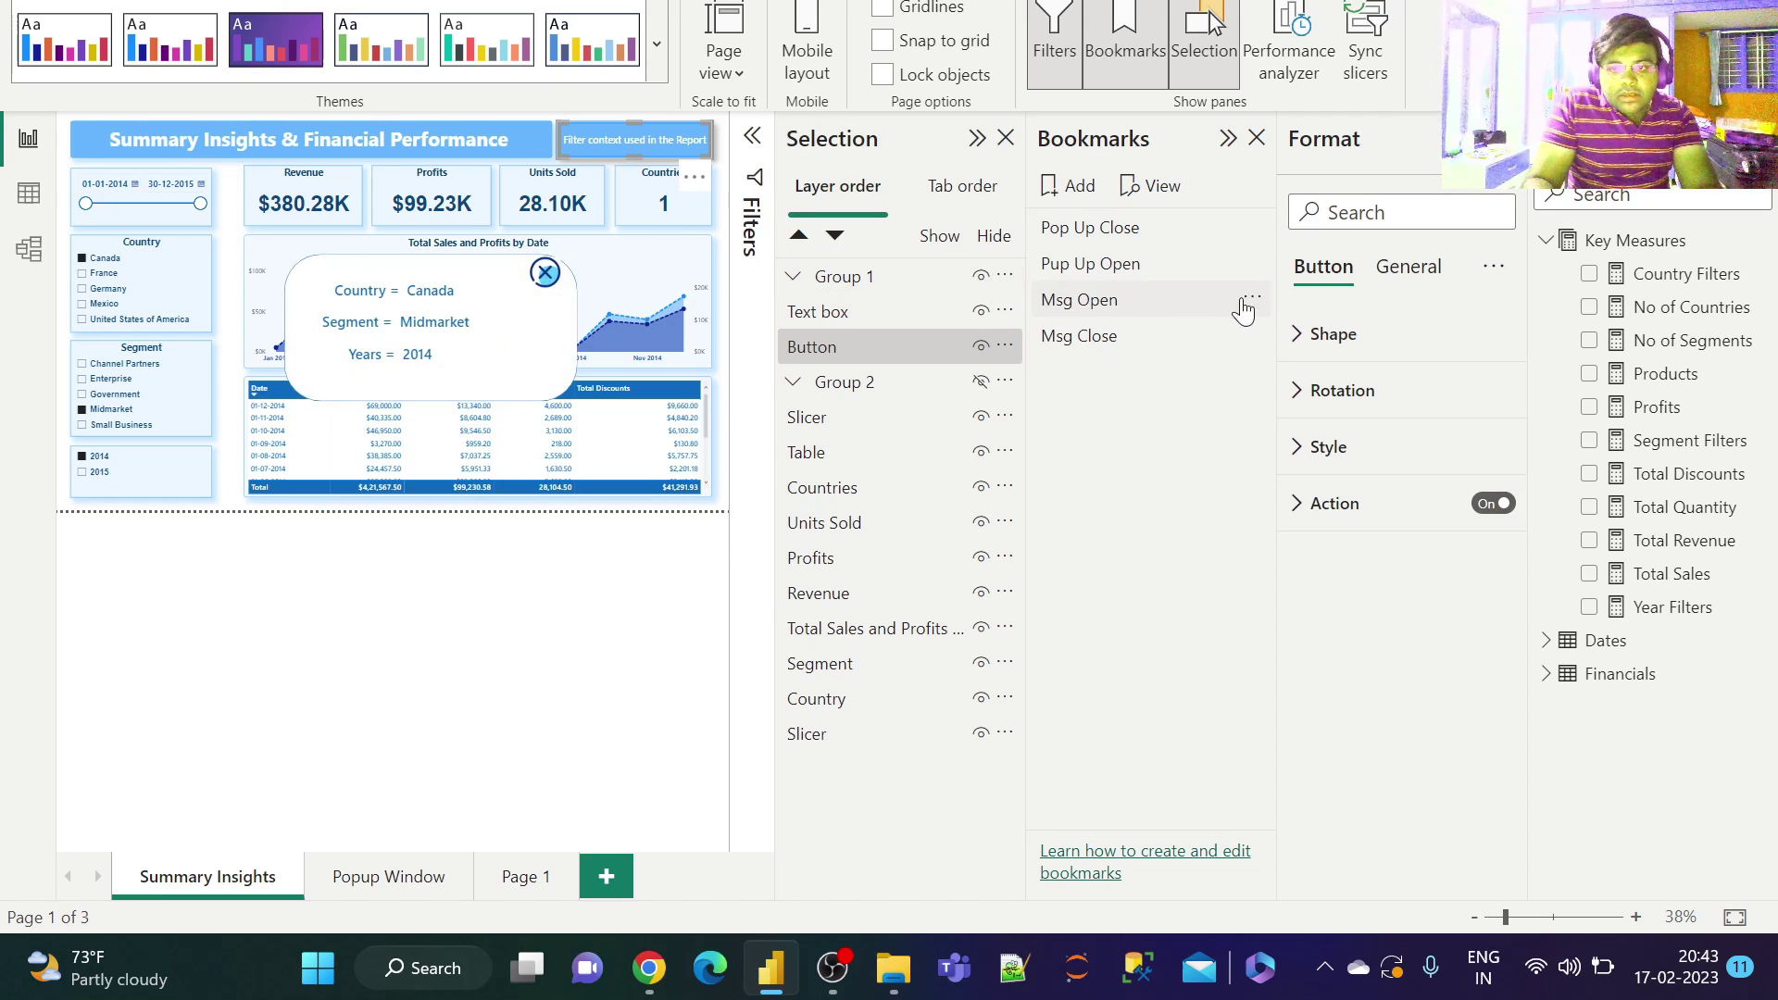
click(1251, 299)
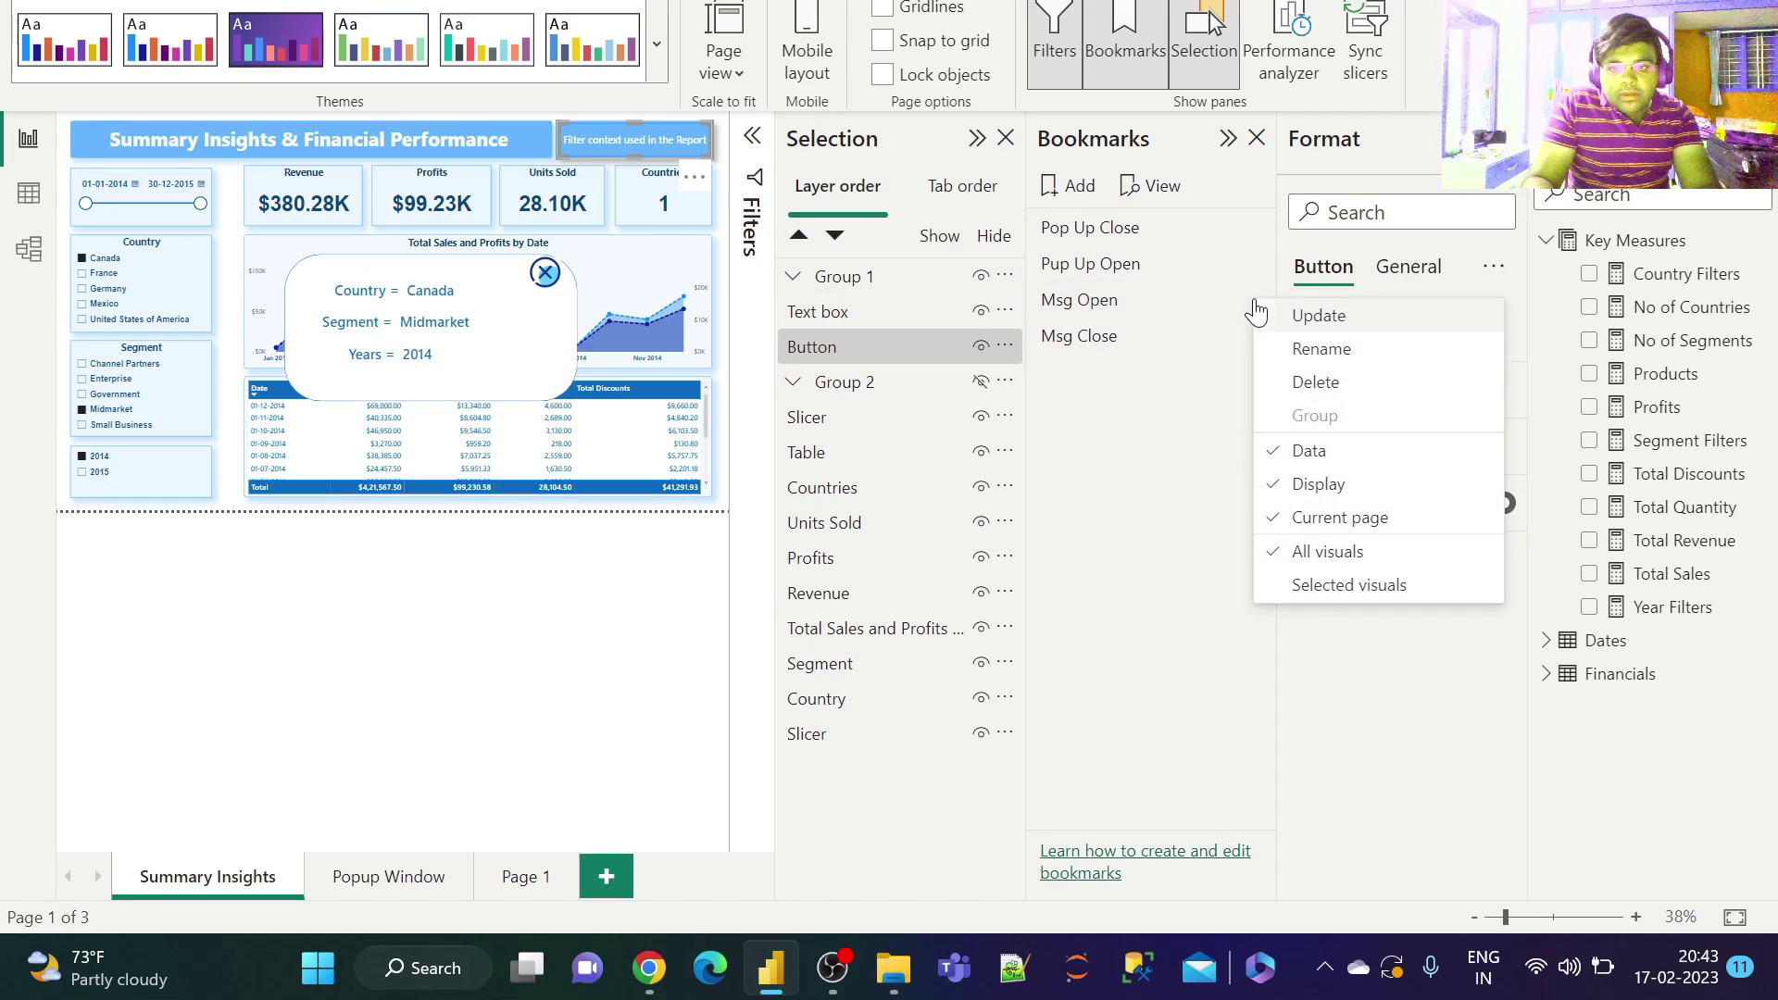
click(1318, 317)
click(1154, 337)
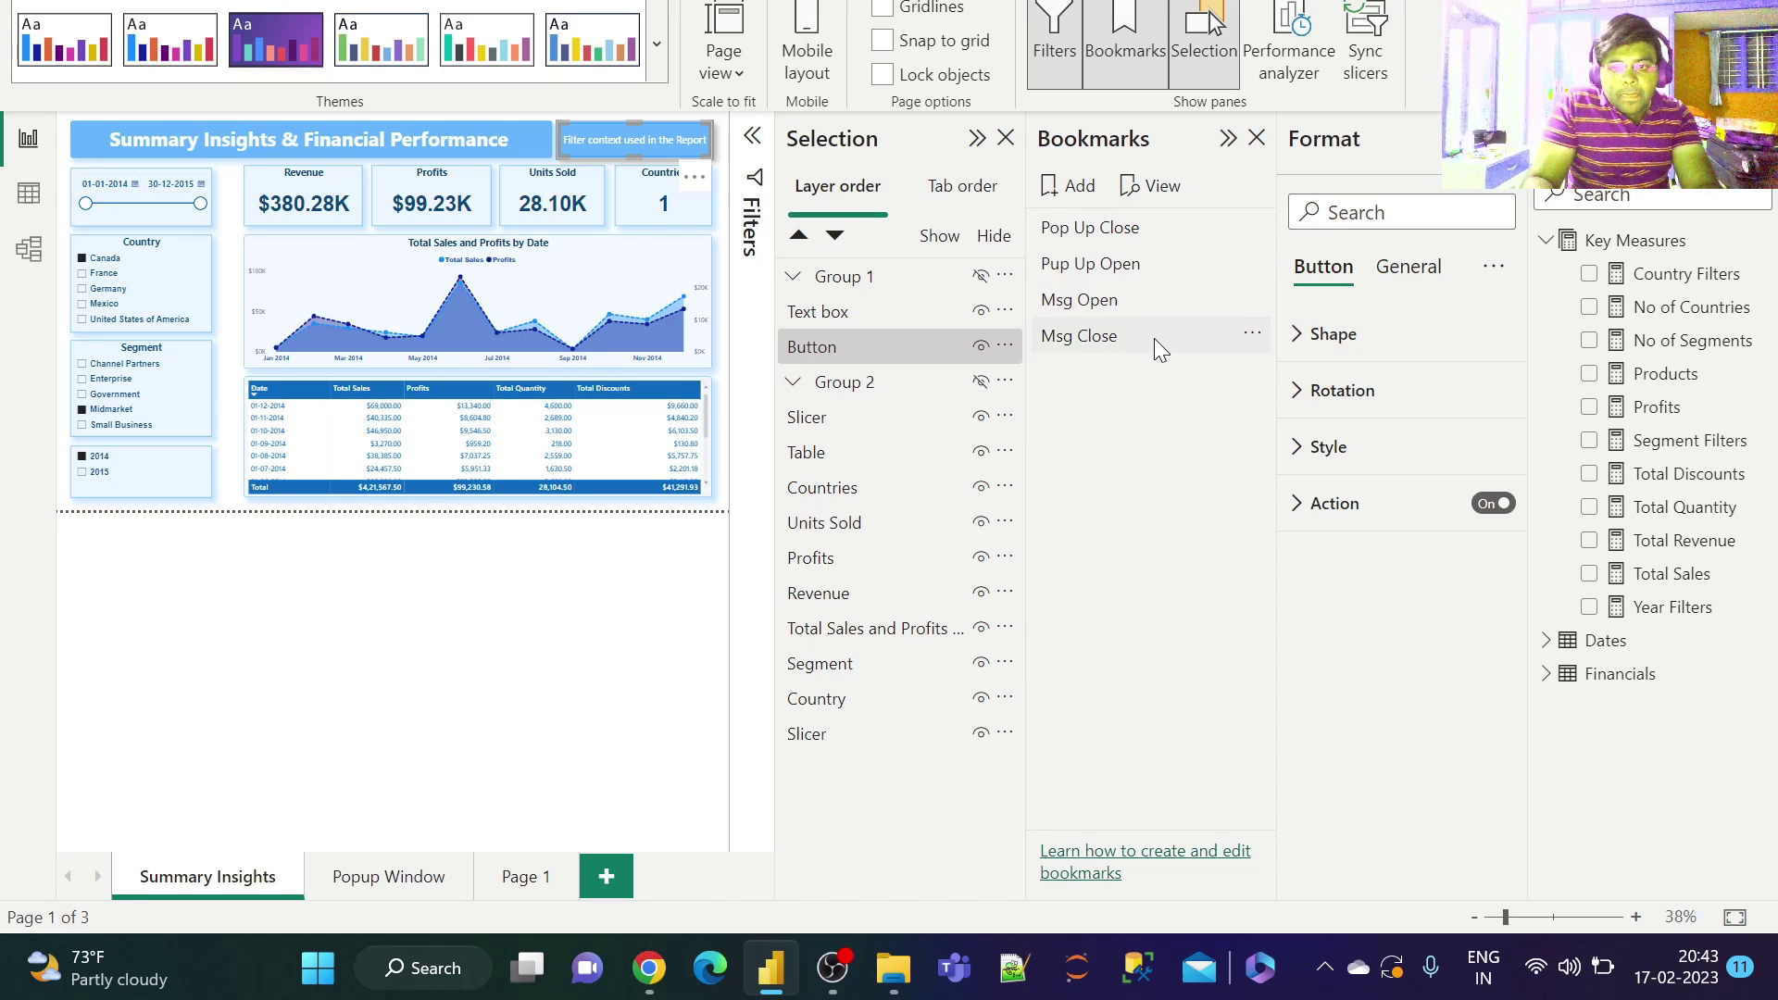
click(1113, 303)
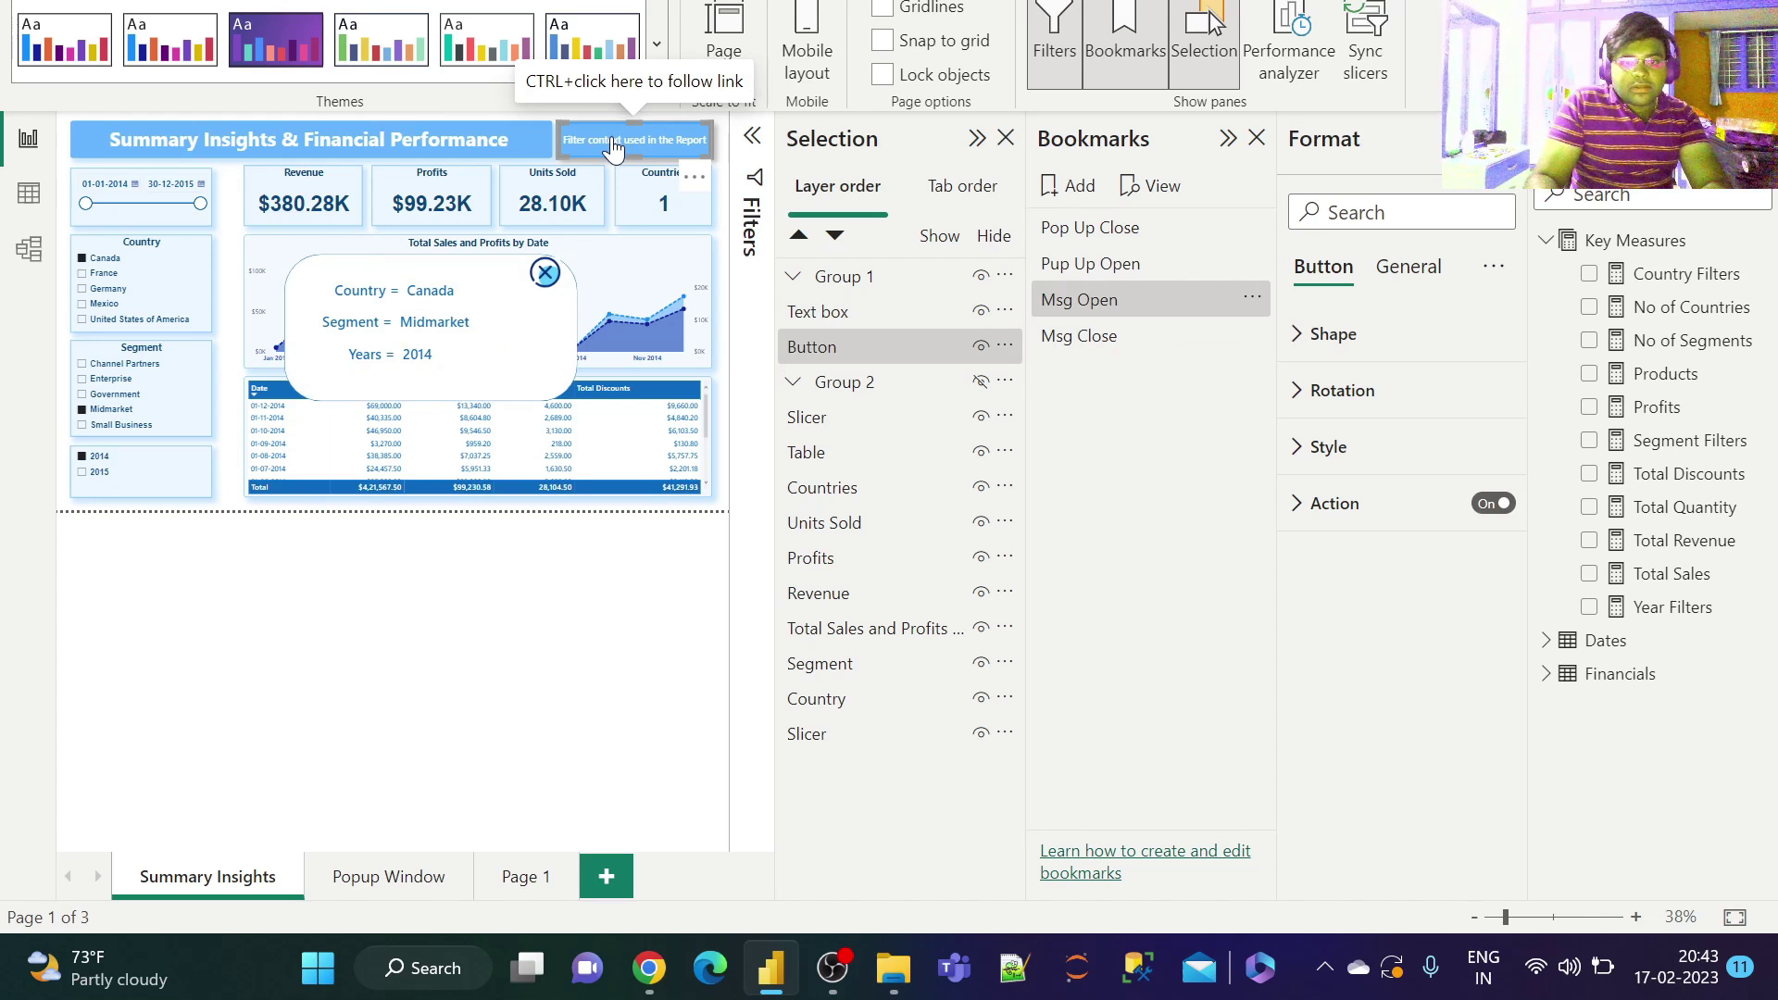
Step: Turn on a Bookmark action for the pop-up's close icon that applies Msg Close
click(554, 283)
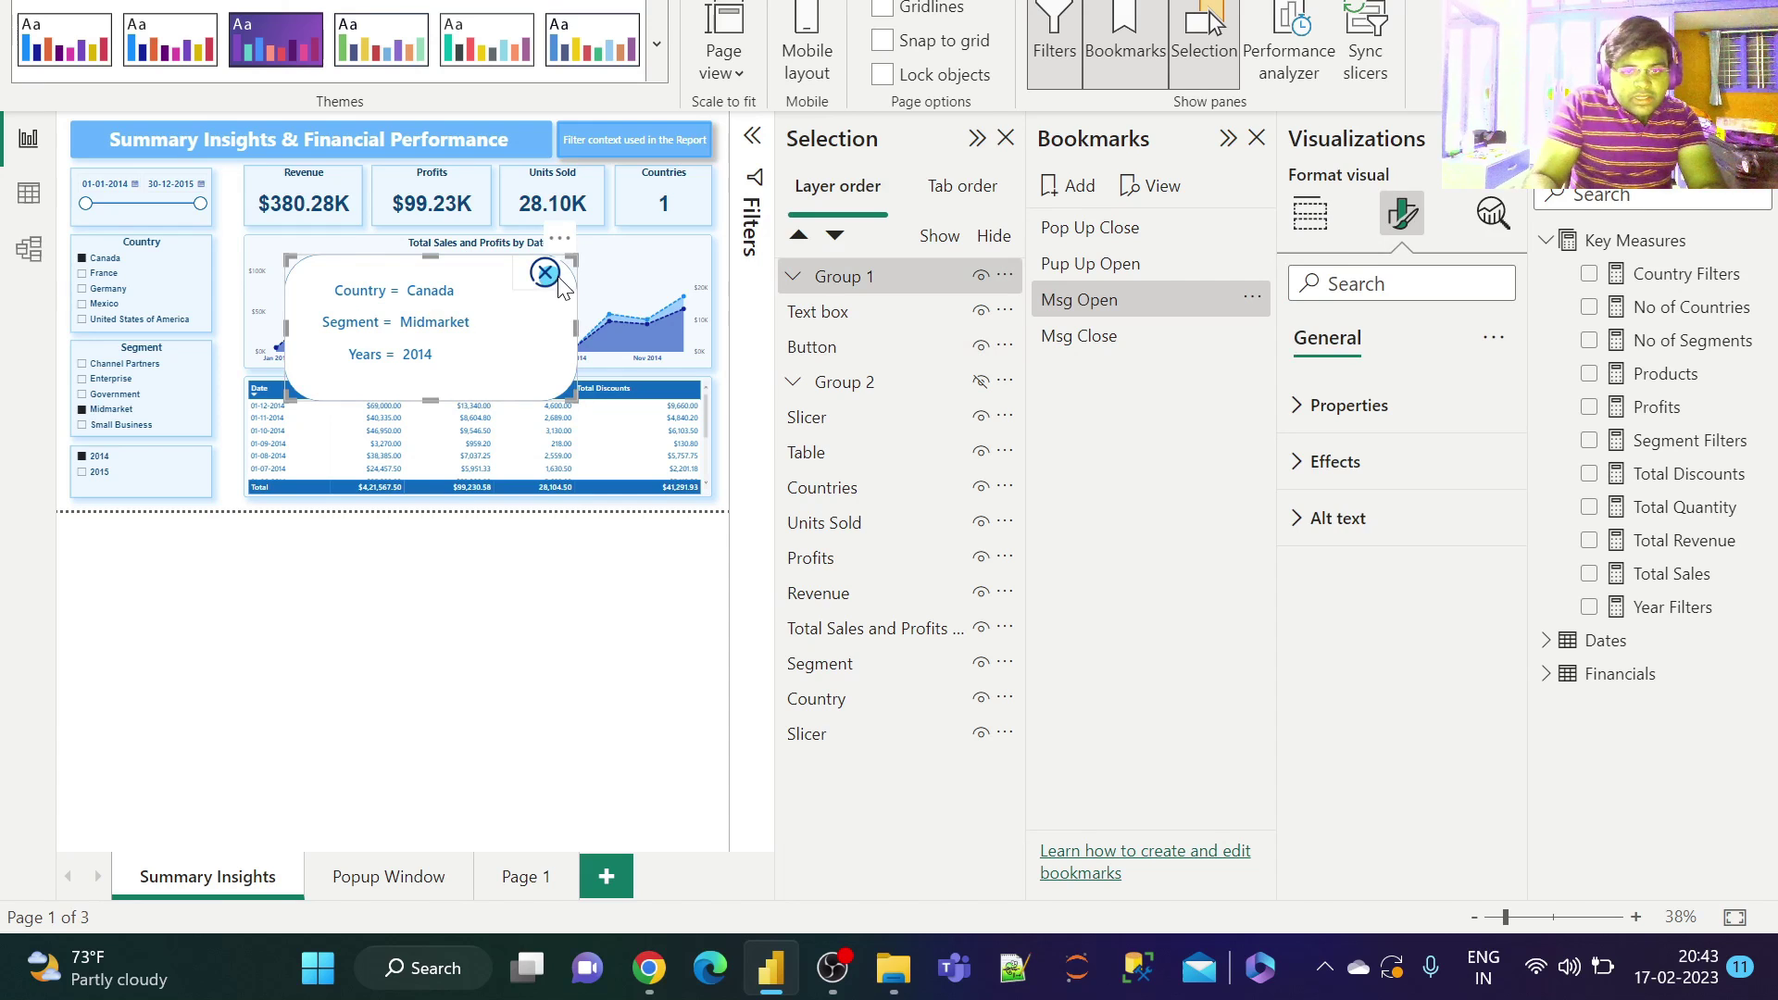
click(554, 284)
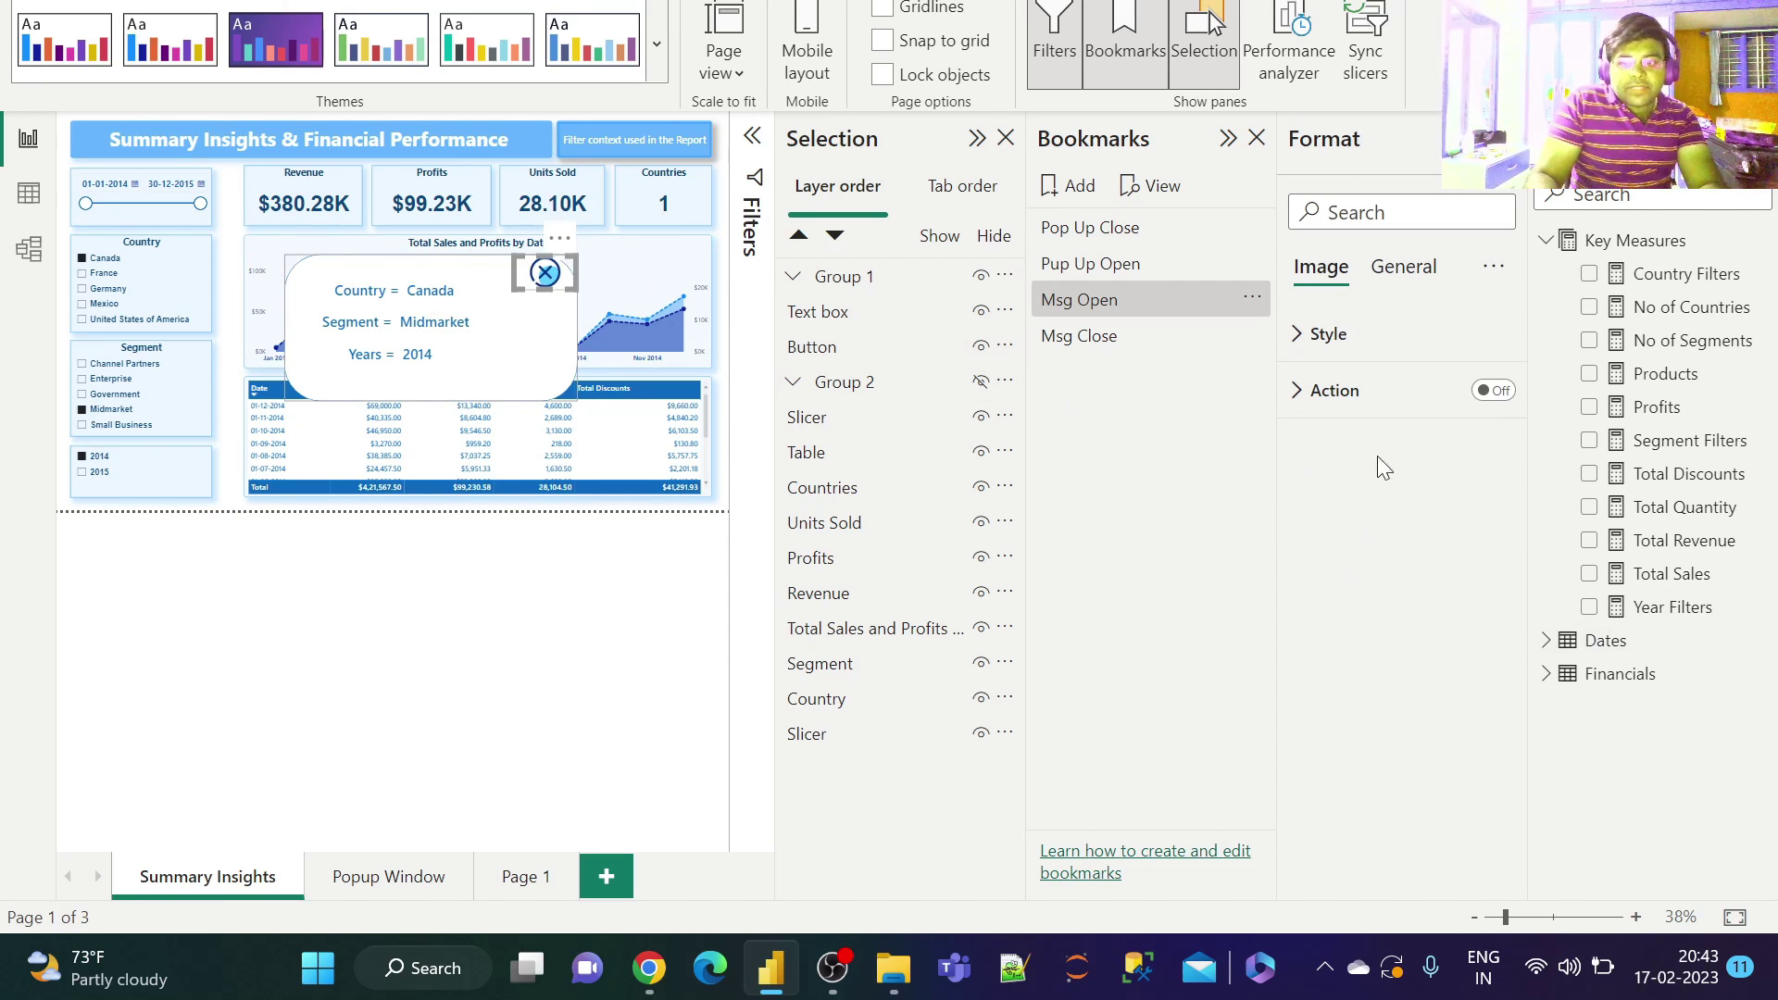
click(1500, 393)
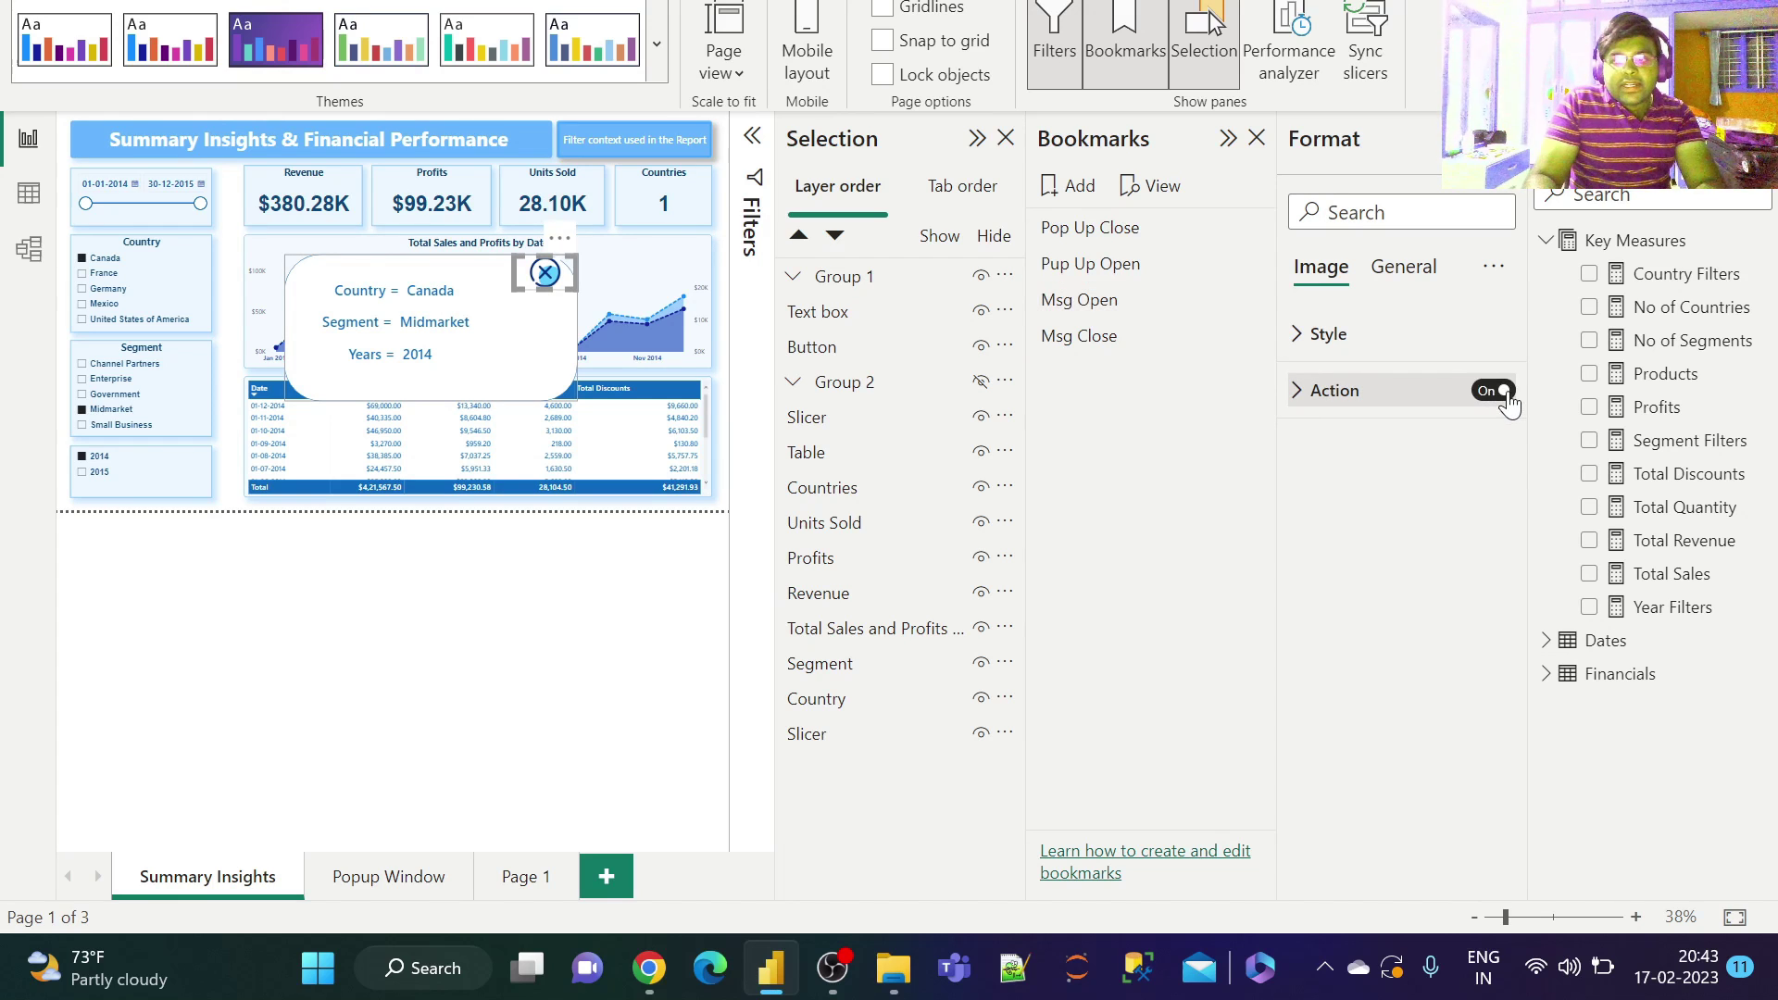
click(1337, 390)
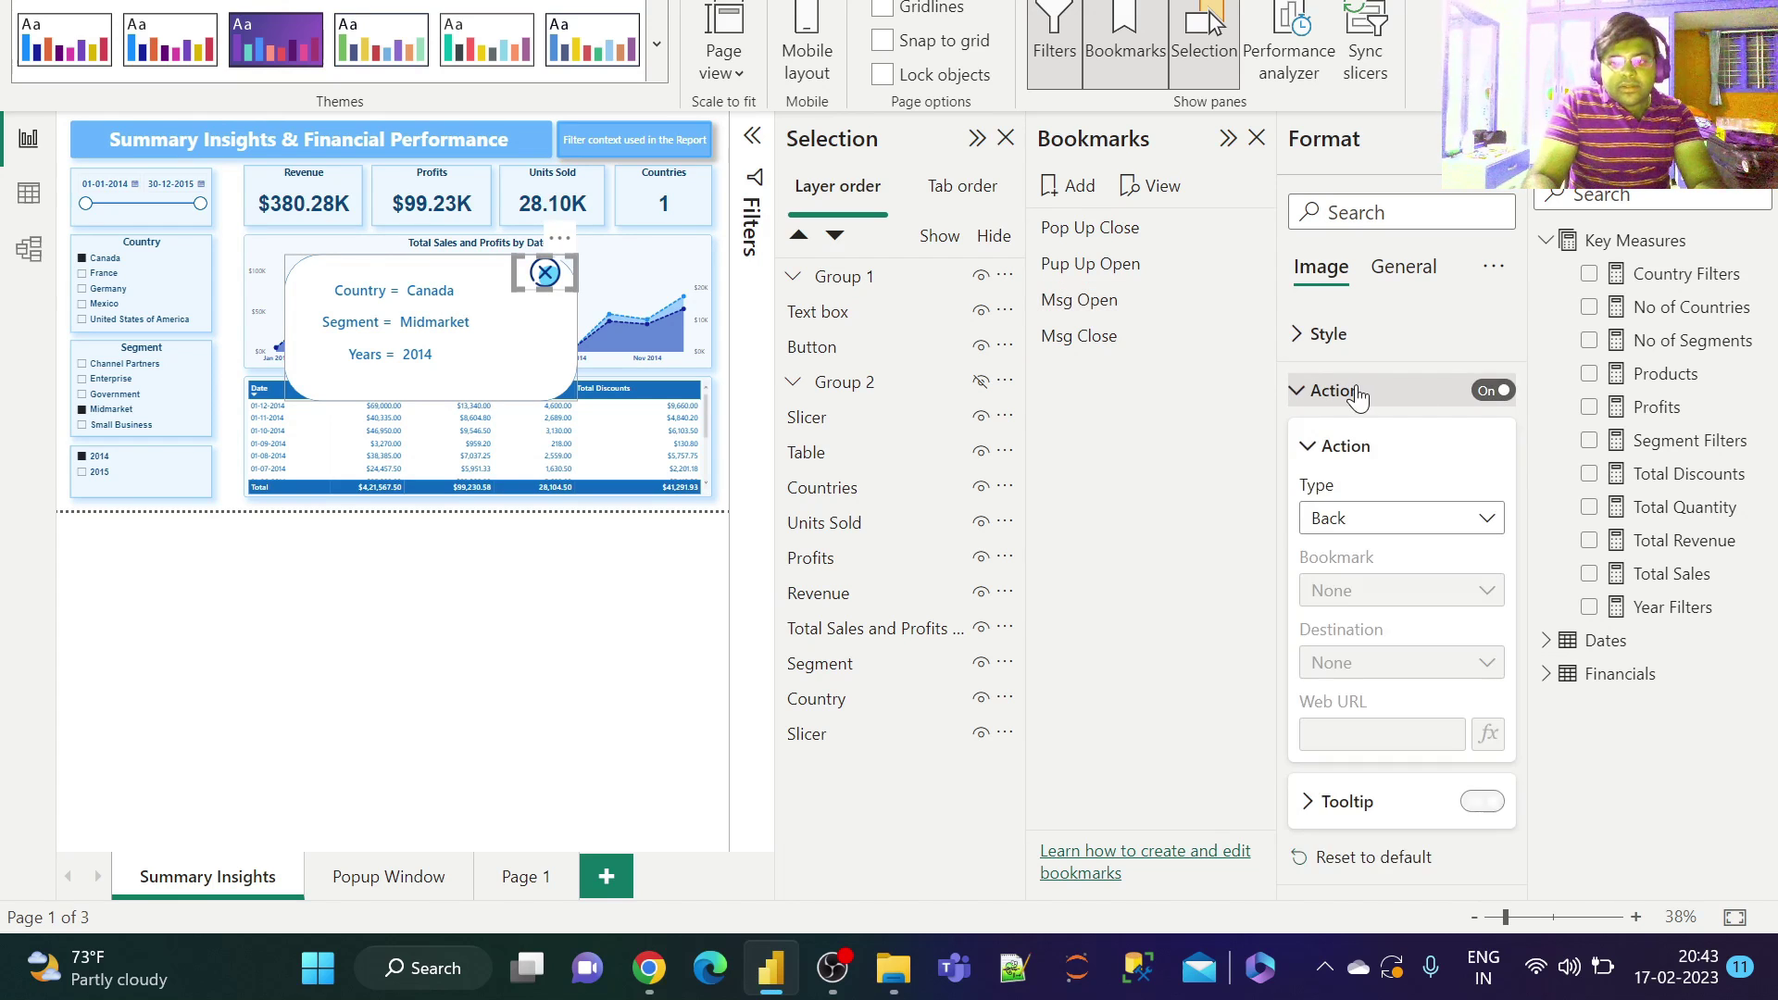
click(1367, 521)
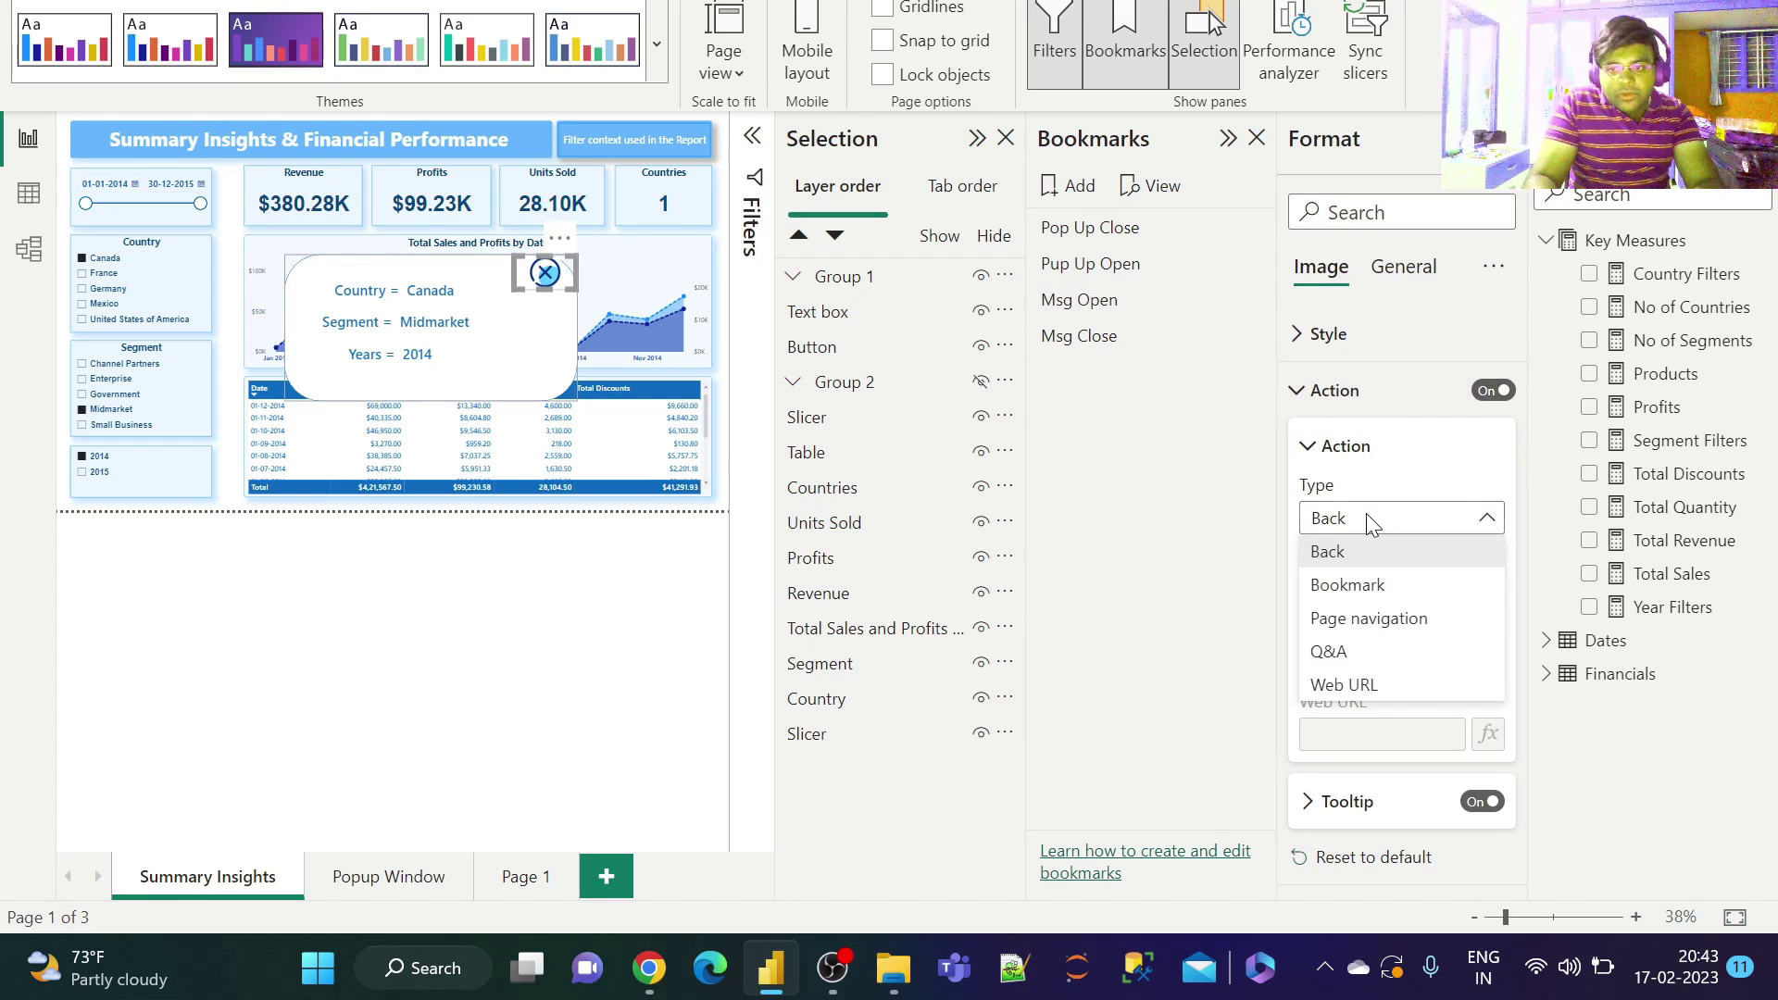
click(1381, 592)
click(1368, 590)
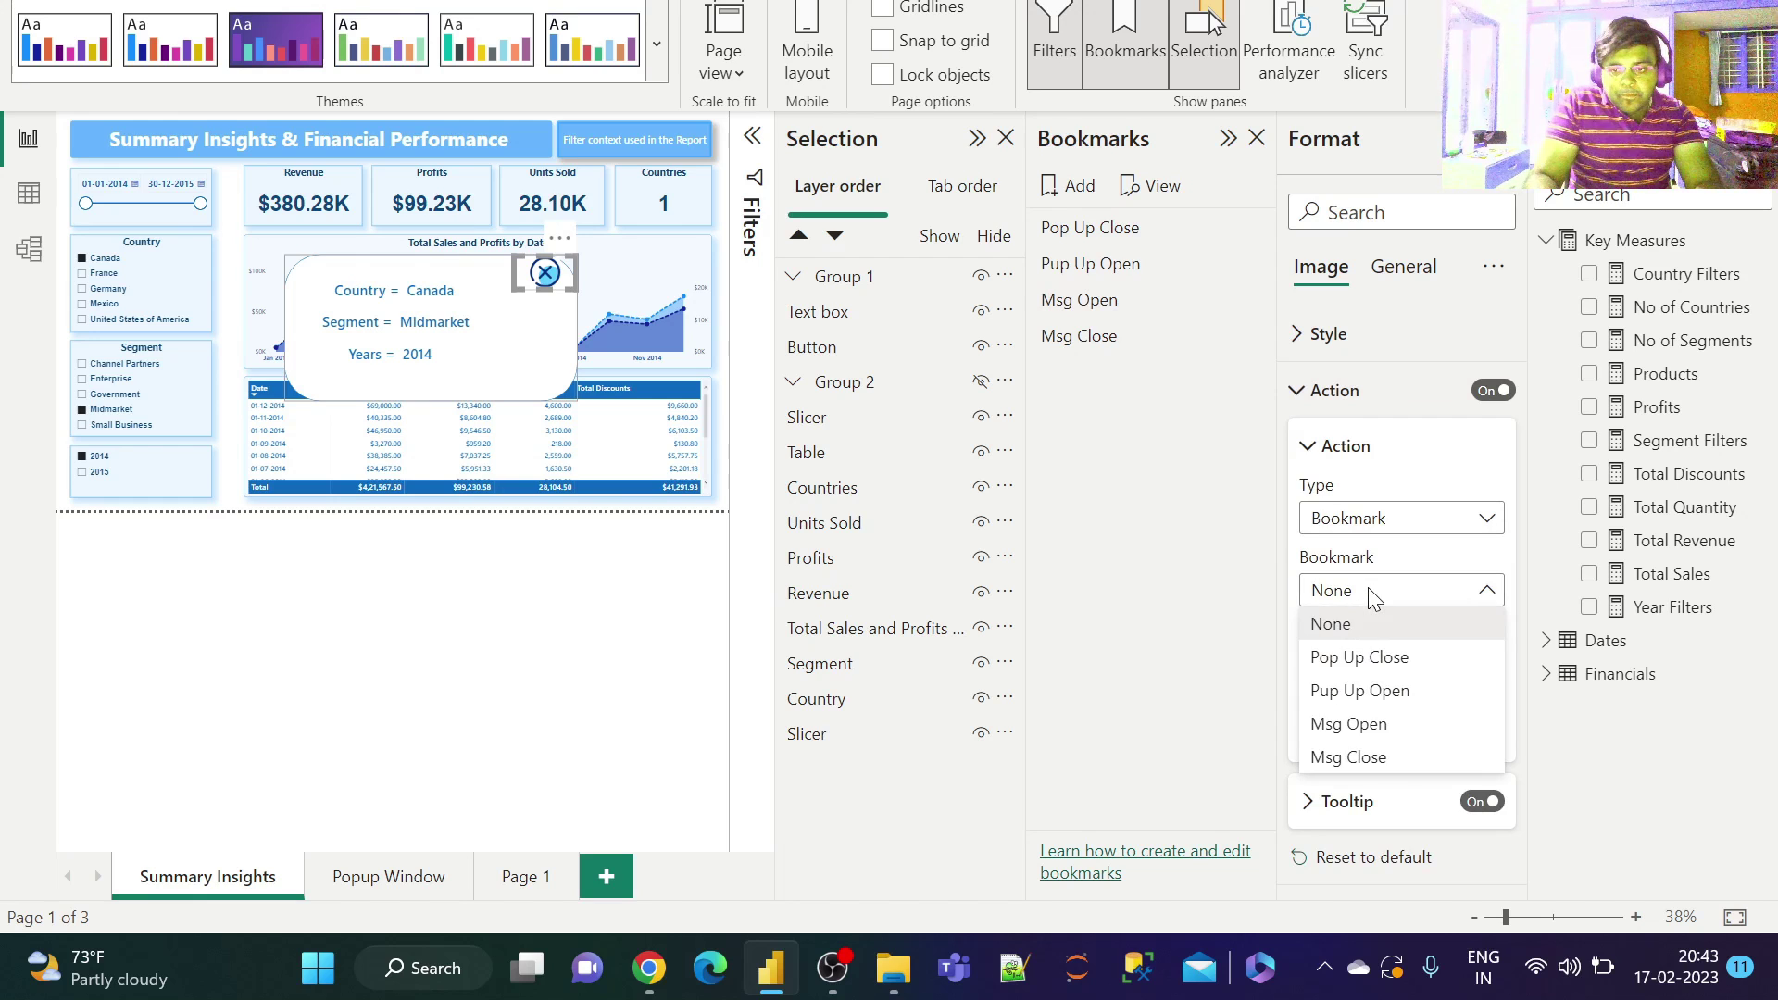
click(1396, 762)
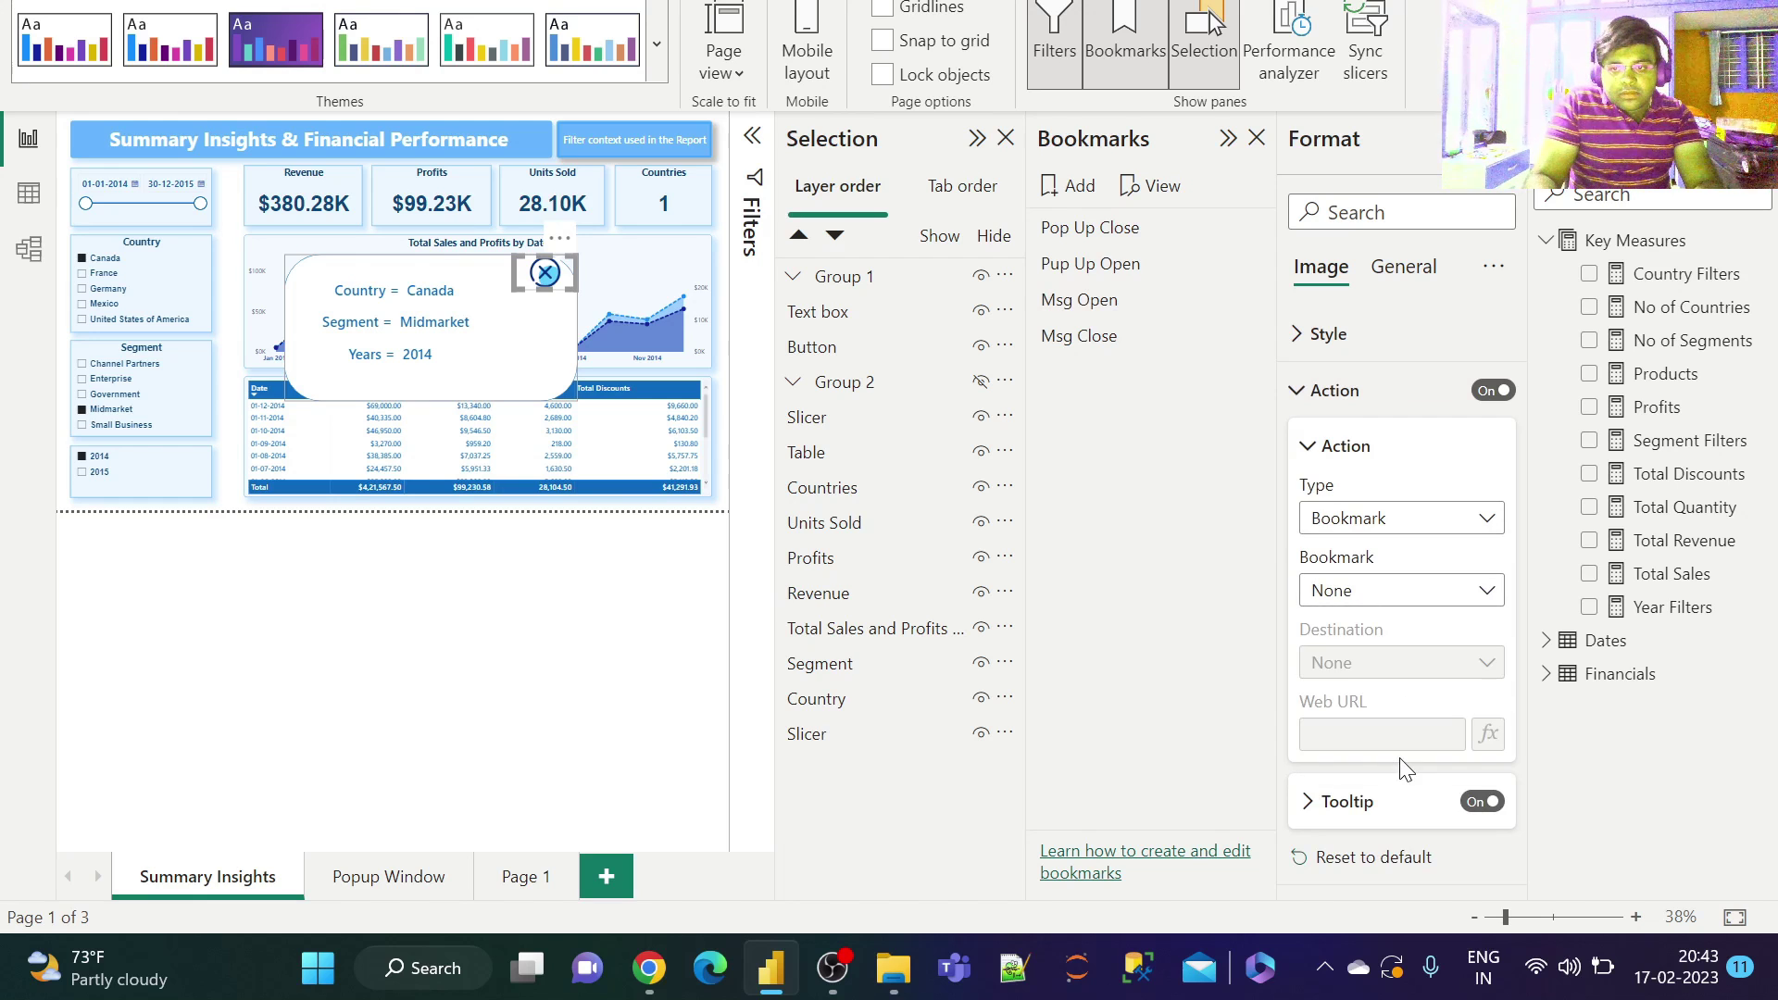
click(1358, 396)
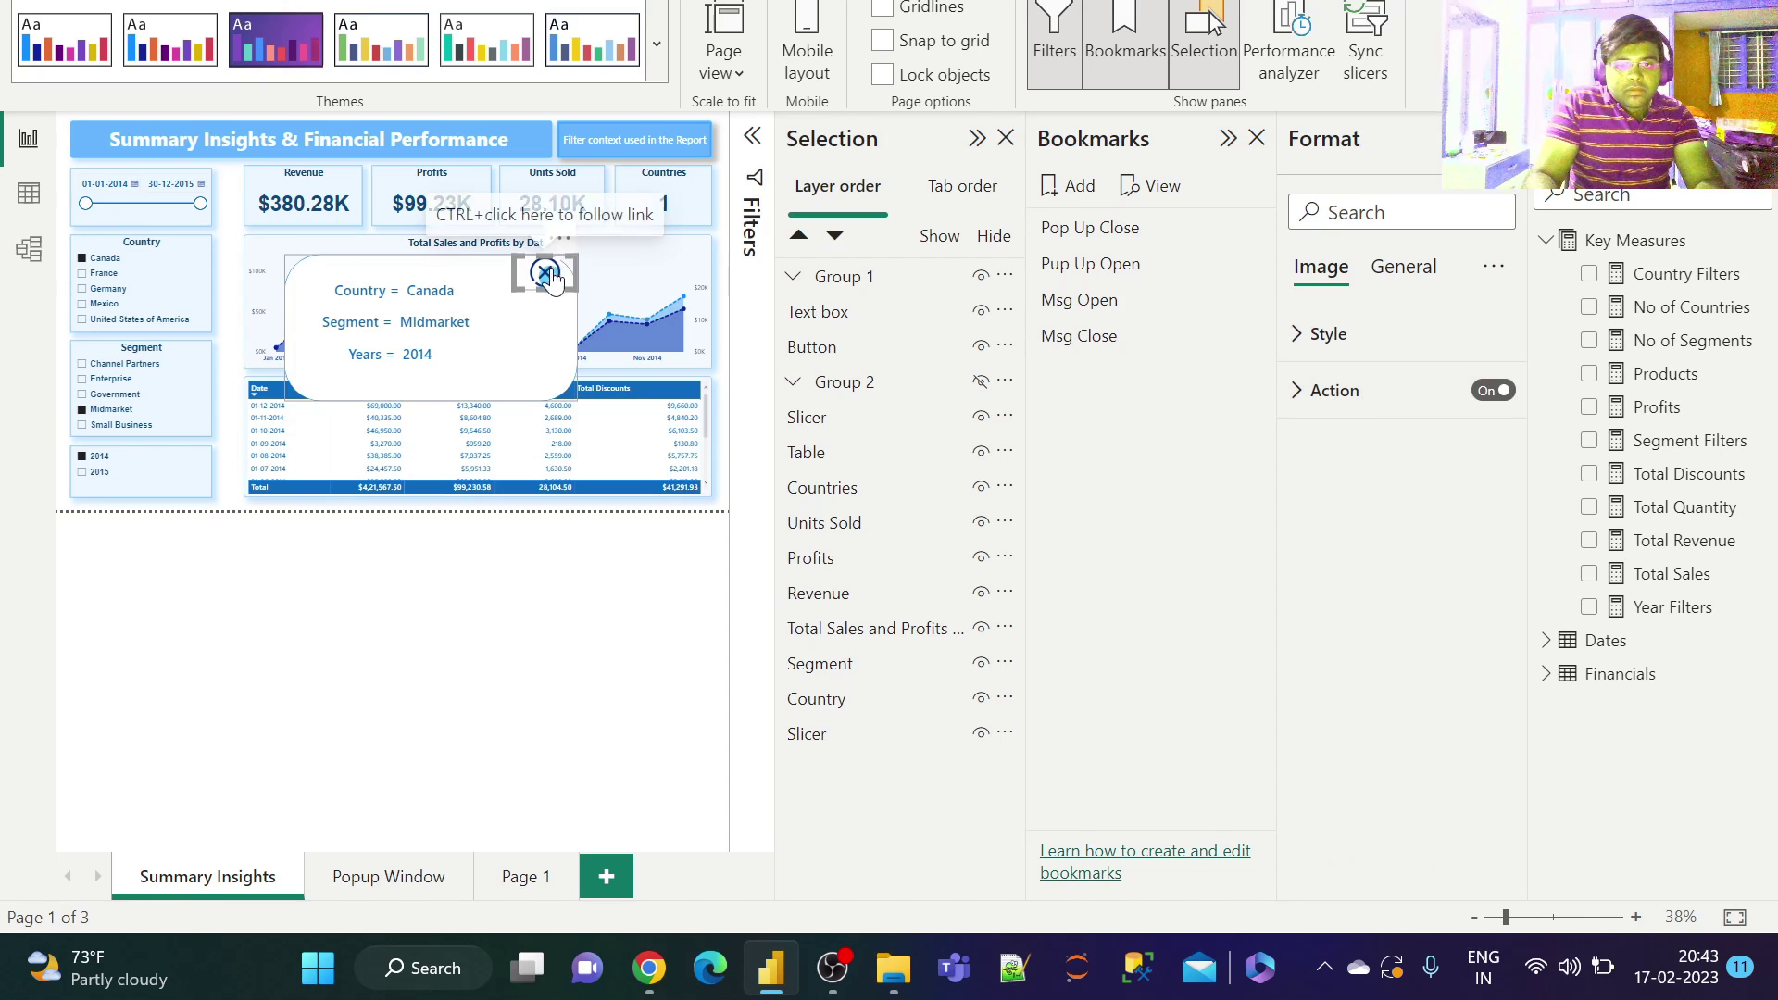
key(Escape)
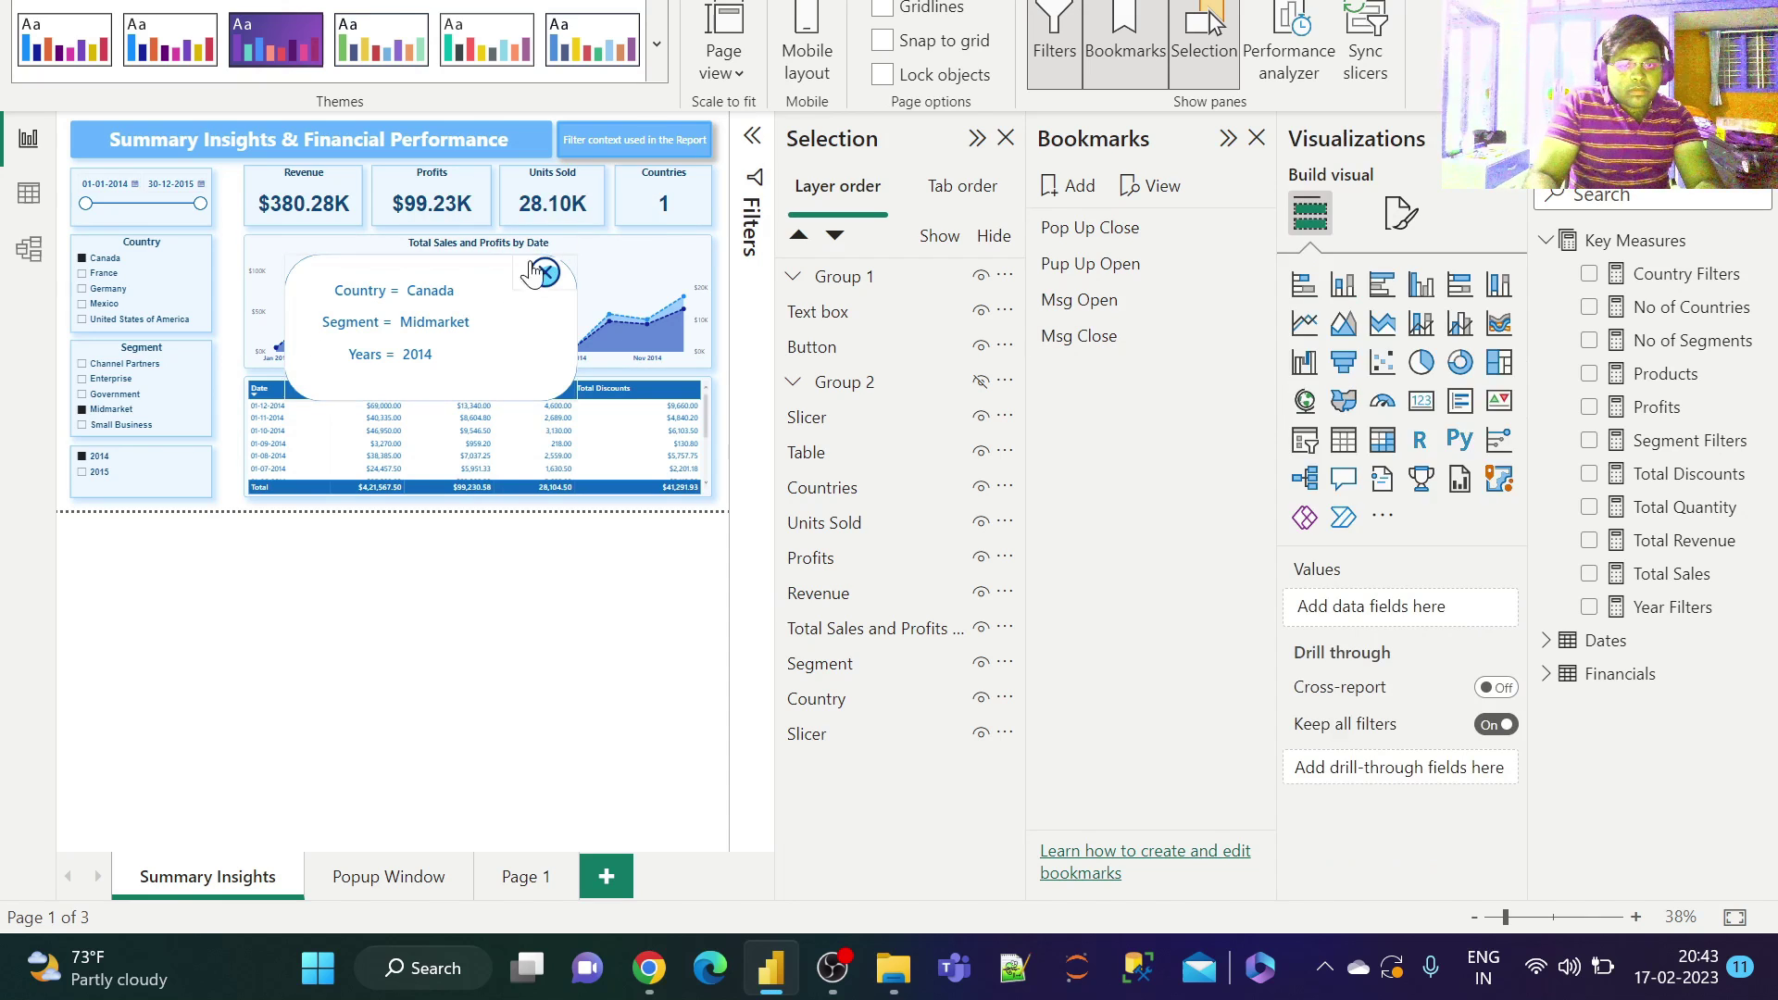
Step: Collapse the Selection pane and repeatedly test the button opening and close icon hiding the pop-up
ctrl+click(547, 274)
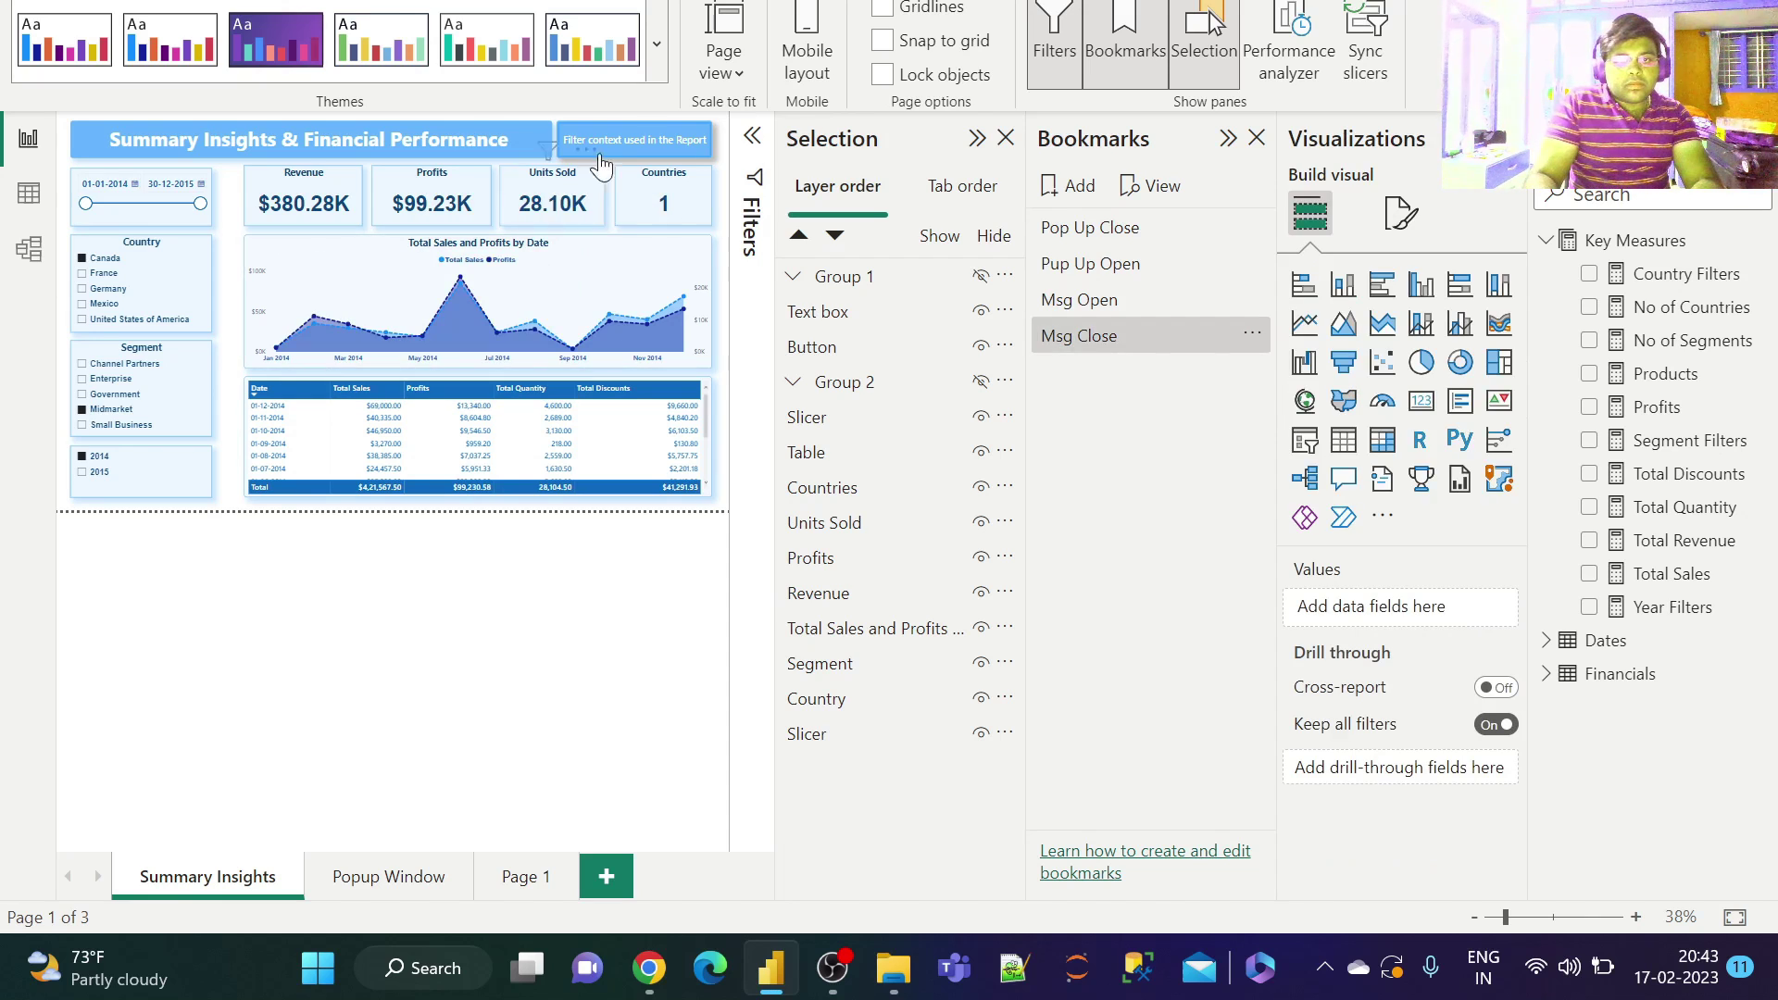
click(977, 138)
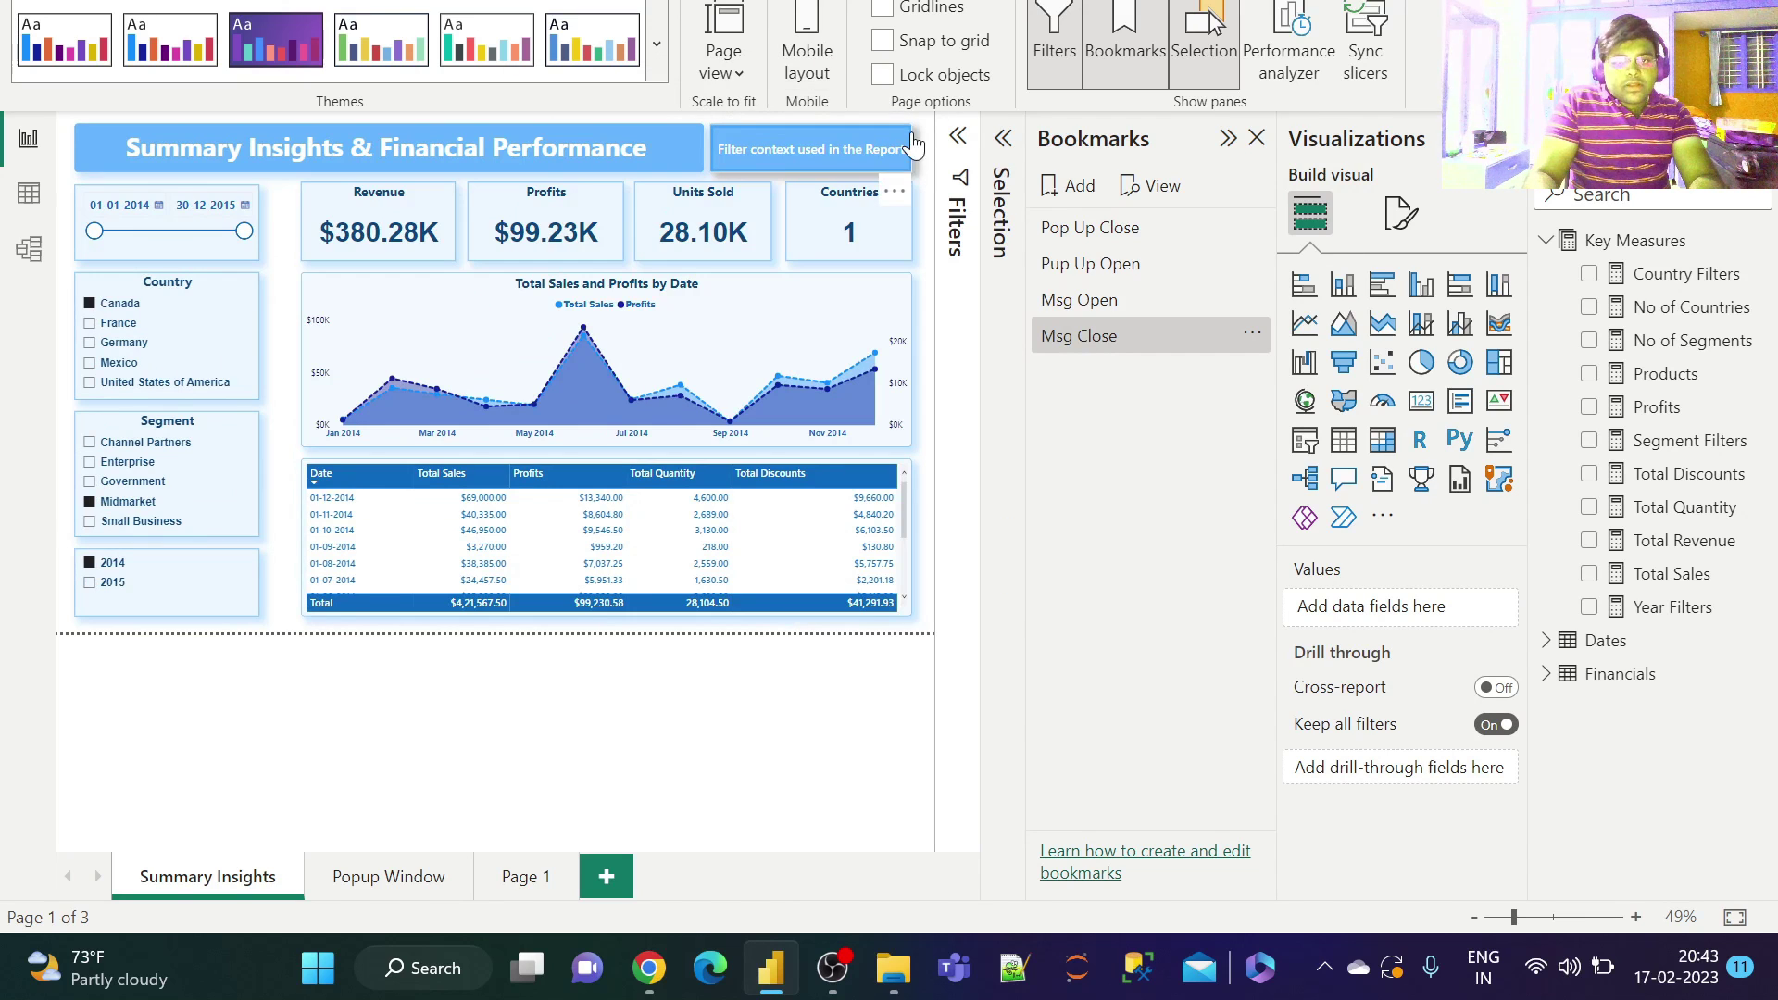
ctrl+click(835, 159)
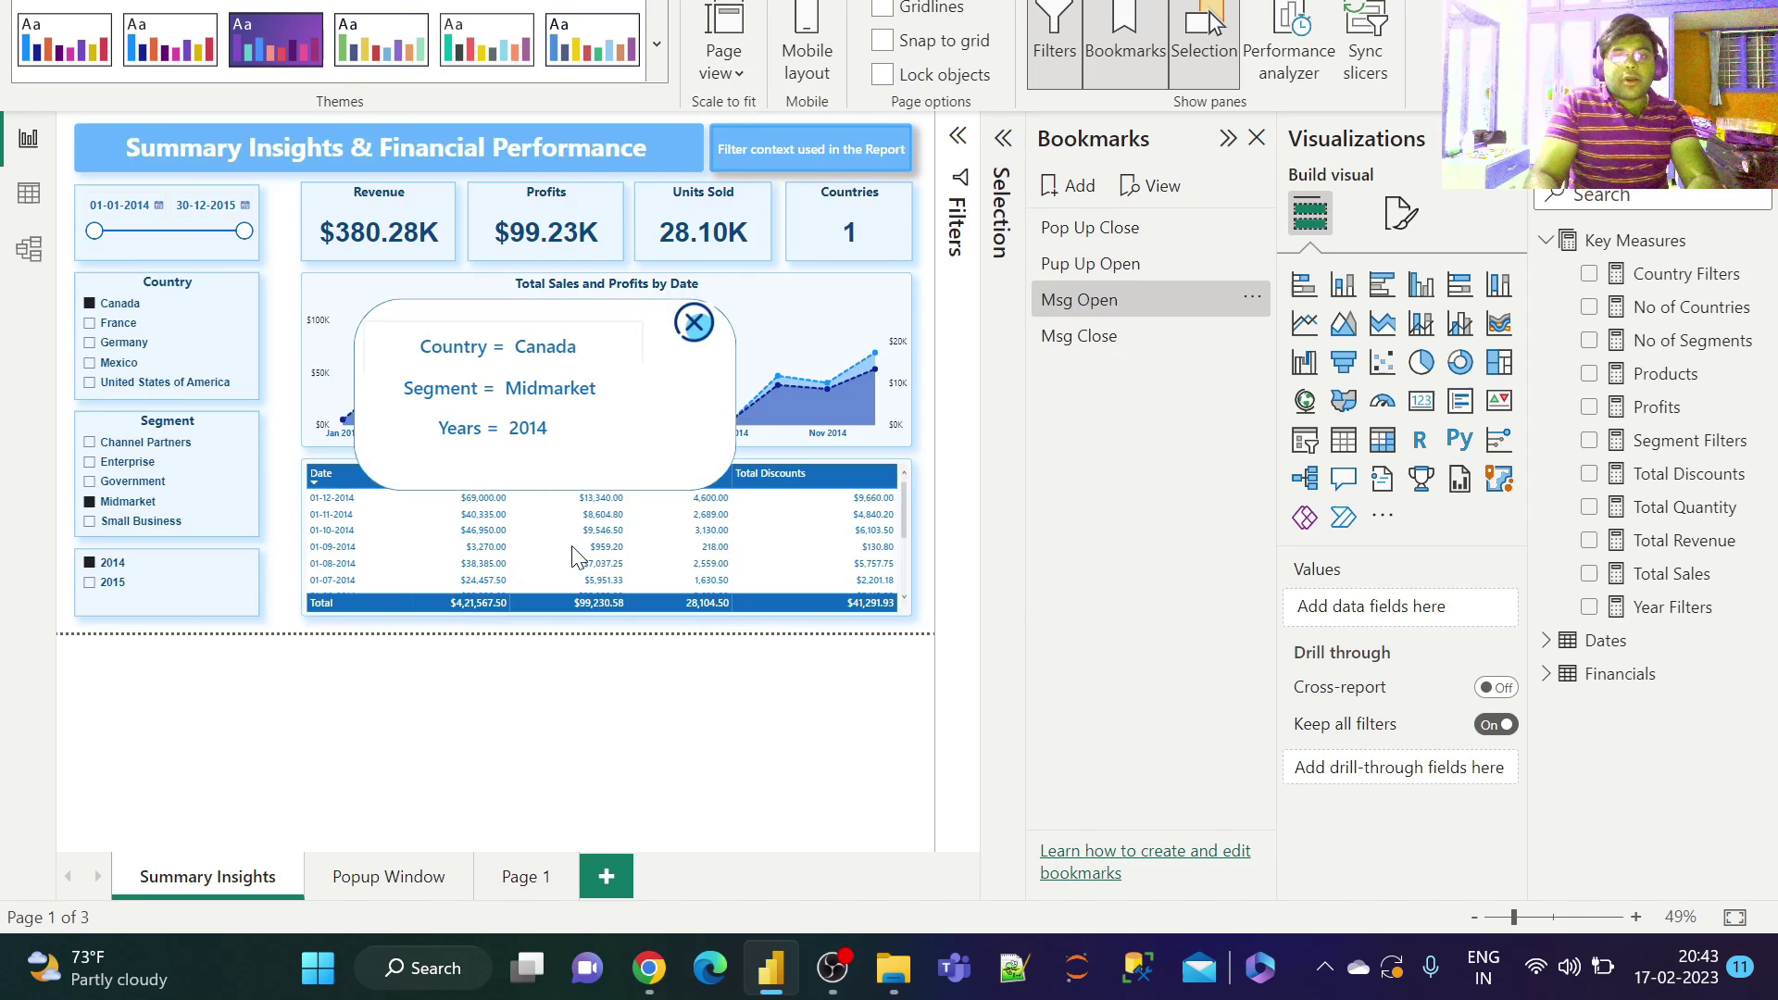
click(697, 324)
ctrl+click(696, 324)
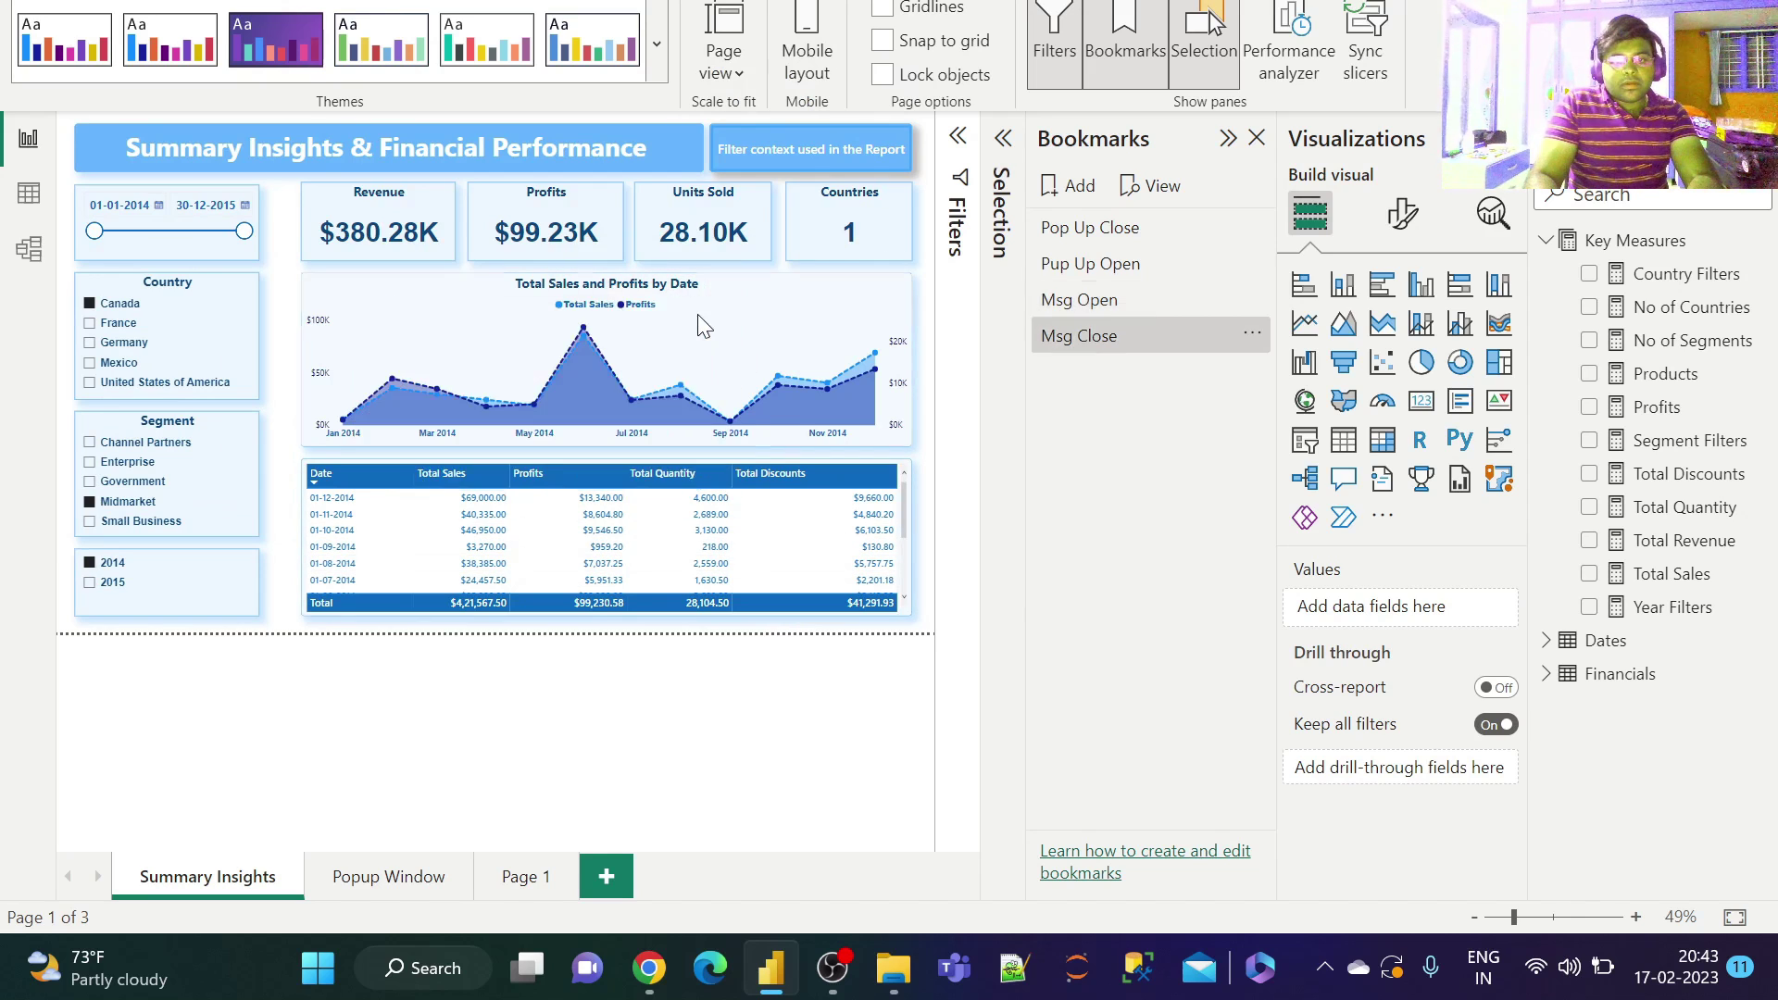
ctrl+click(849, 167)
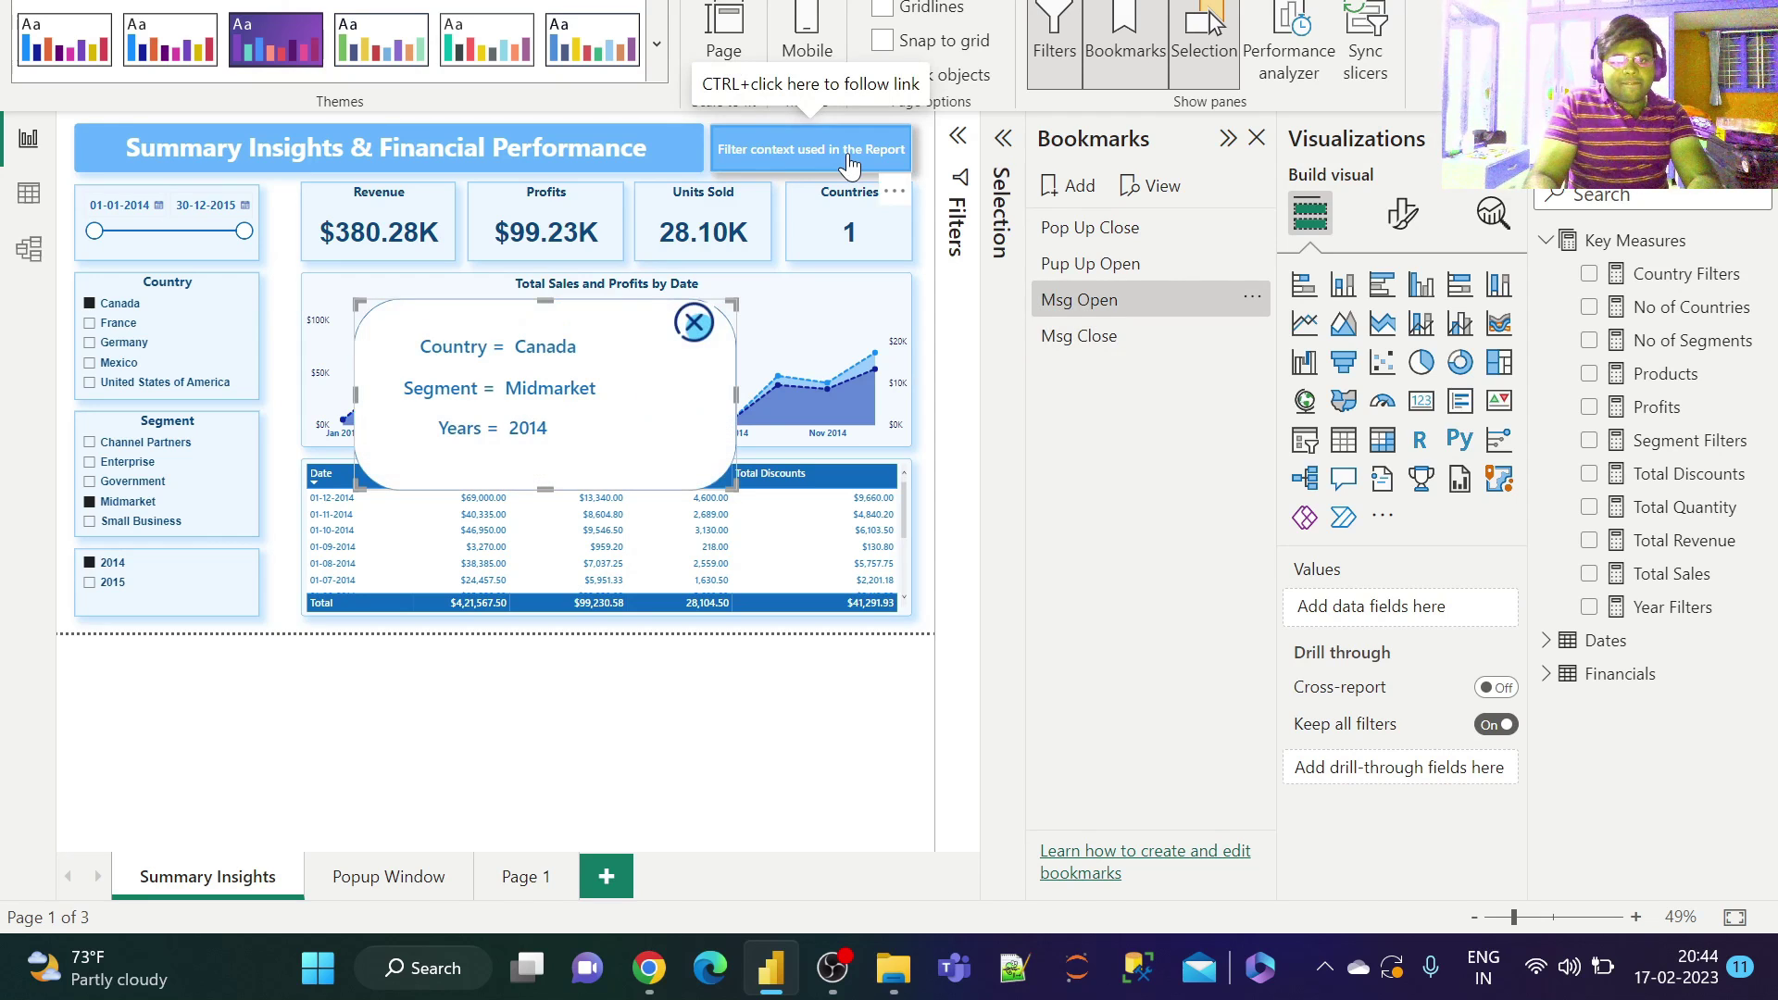
ctrl+click(694, 326)
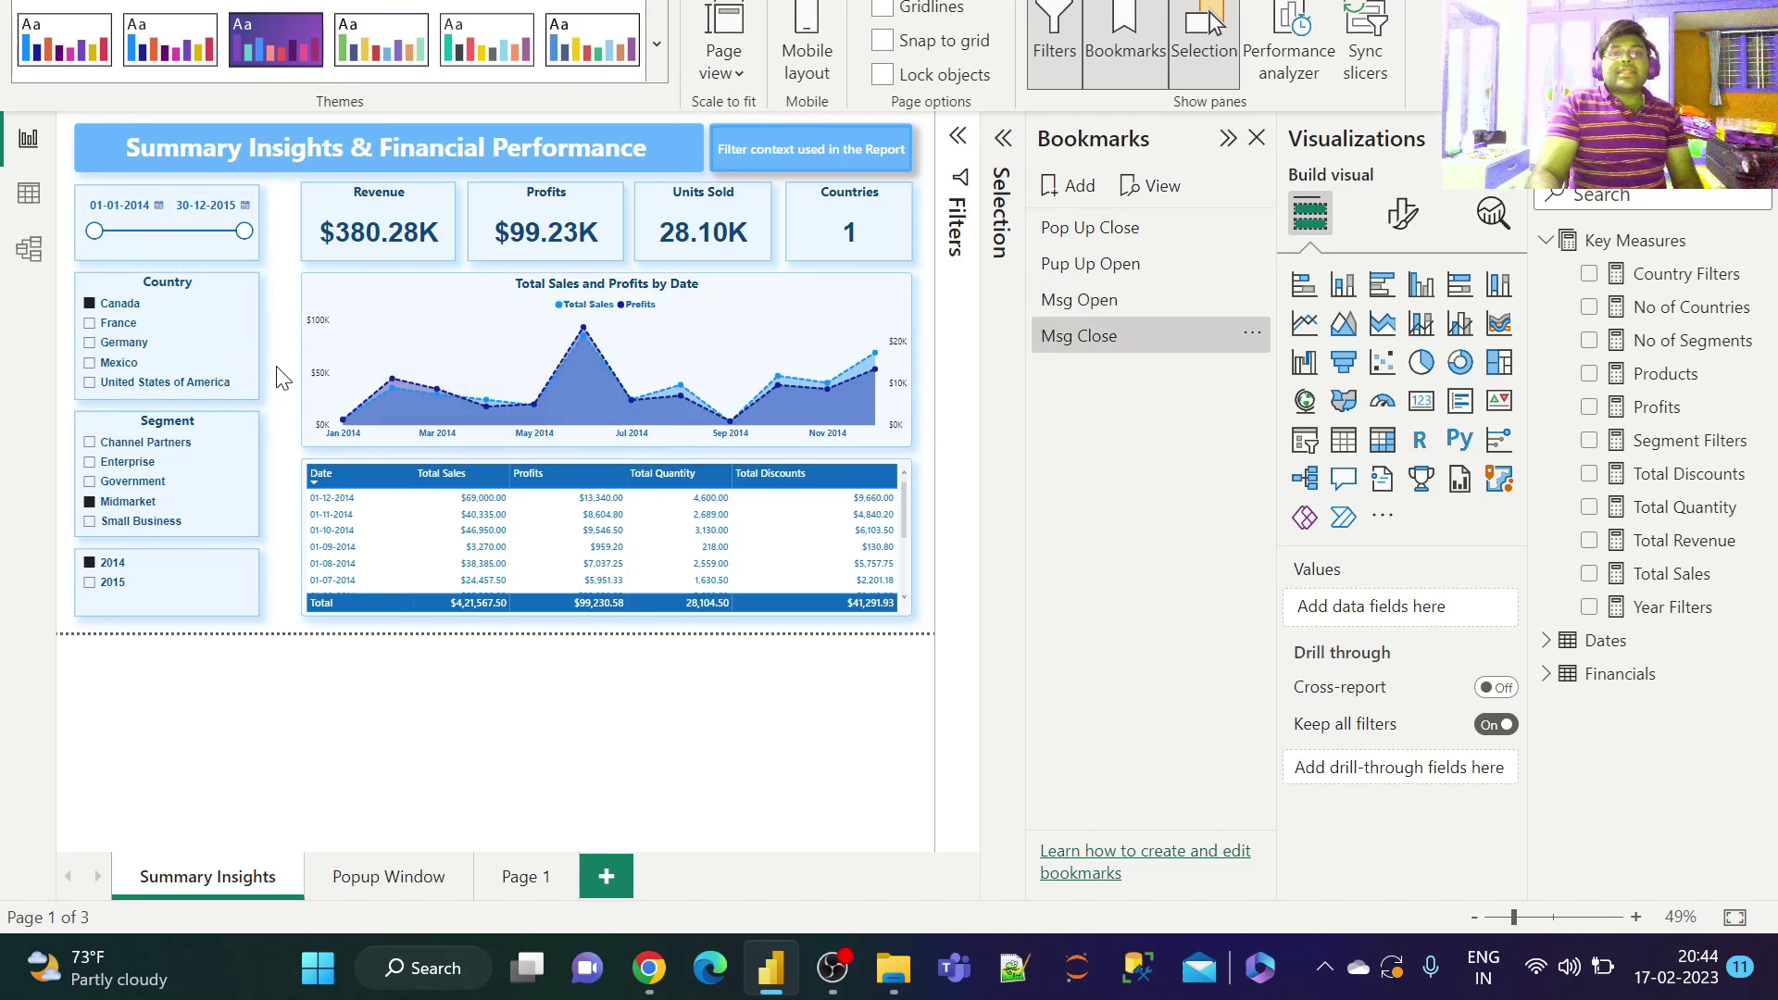